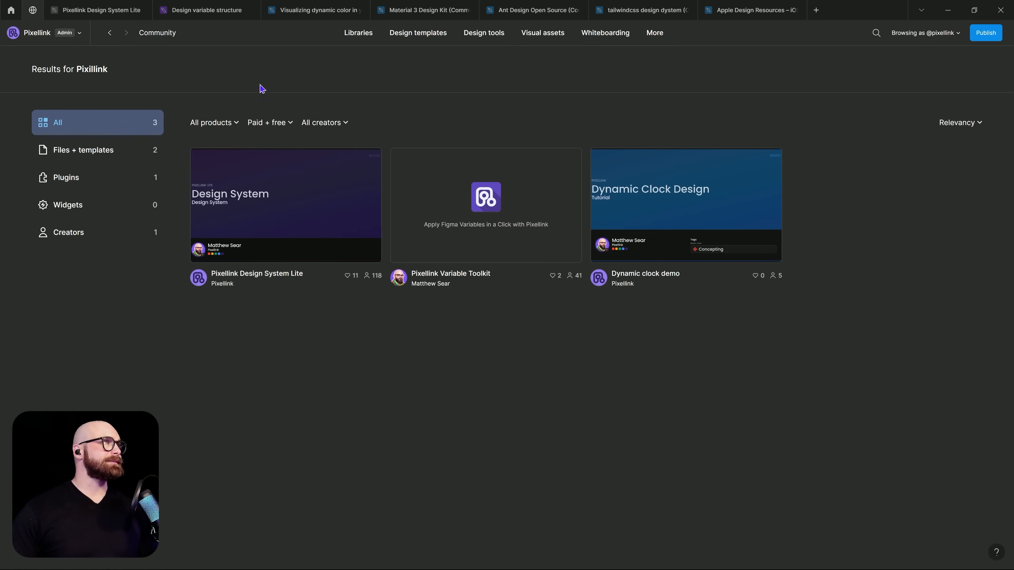
# Open the Pixellink Design System Lite file, and switch to Chrome to look through the design system collection on designsystemsforfigma.com.
pyautogui.click(100, 10)
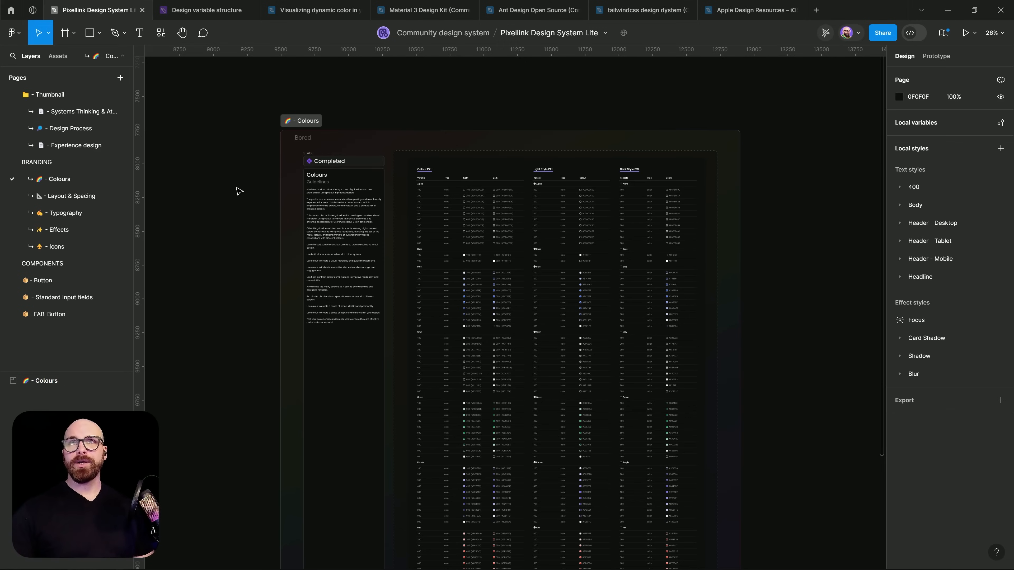
pyautogui.hotkey('alt', 'Tab')
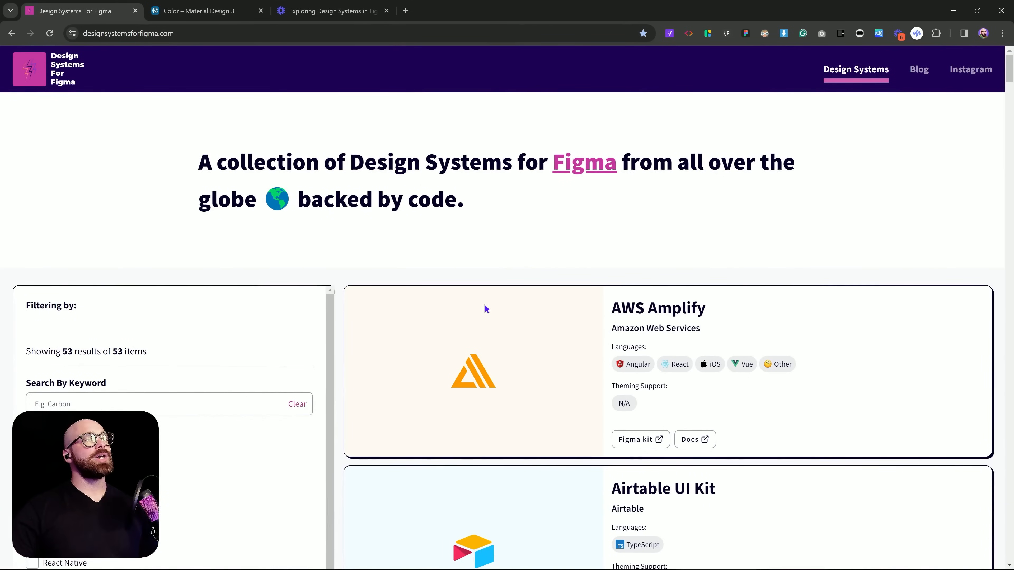
pyautogui.scroll(-10, 674, 206)
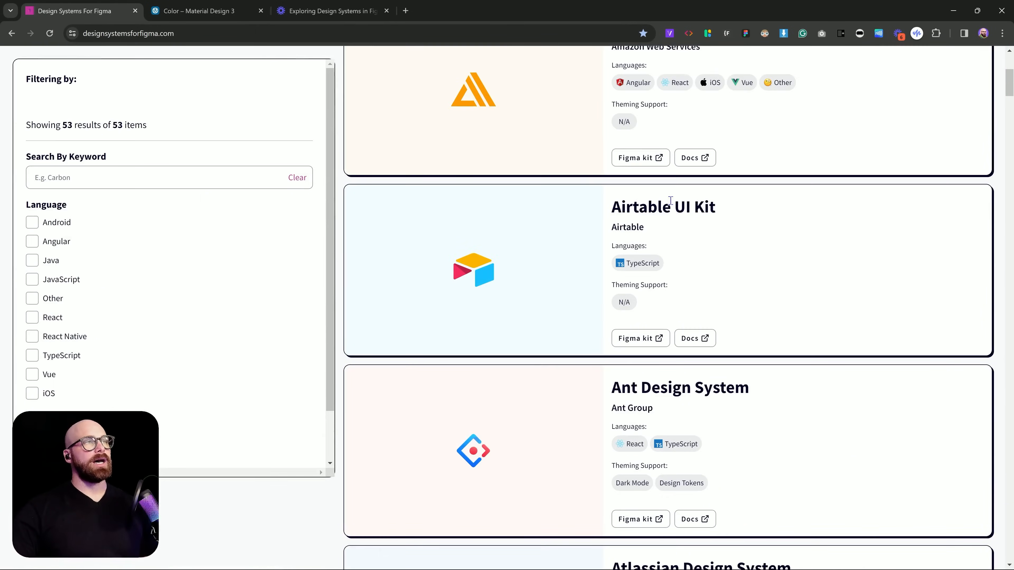
pyautogui.scroll(-8, 674, 217)
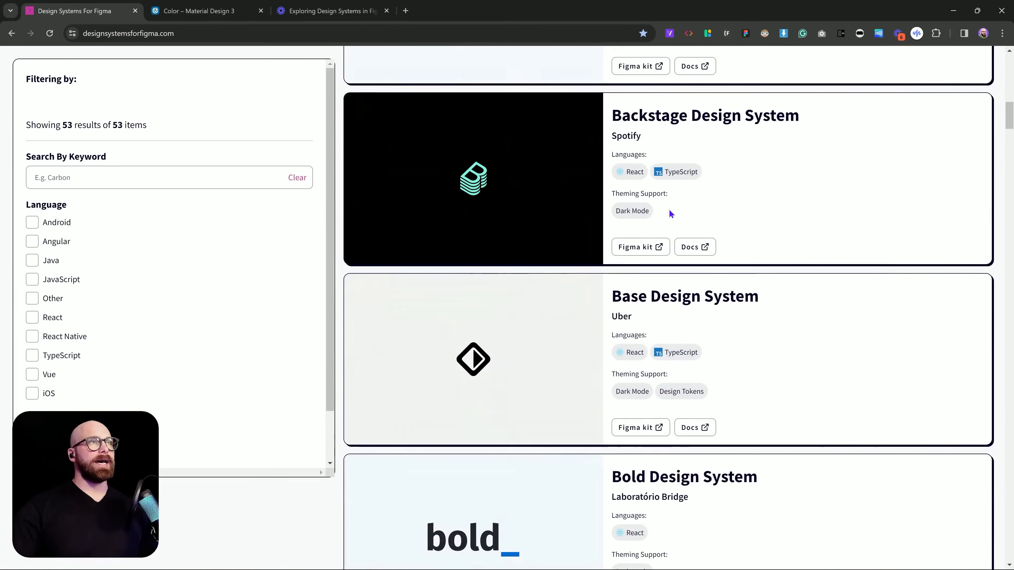
pyautogui.scroll(-2, 669, 209)
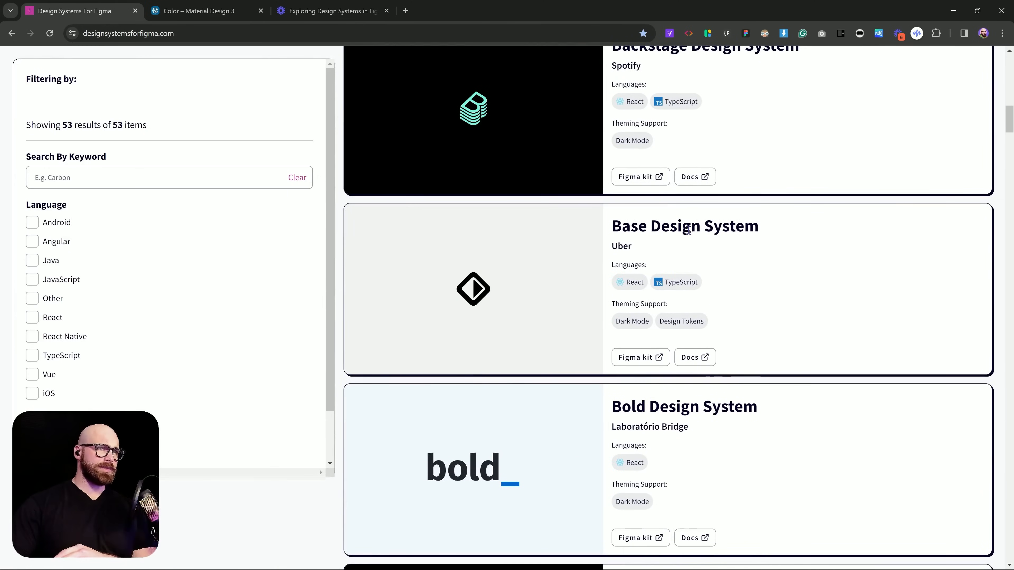
pyautogui.scroll(-7, 671, 395)
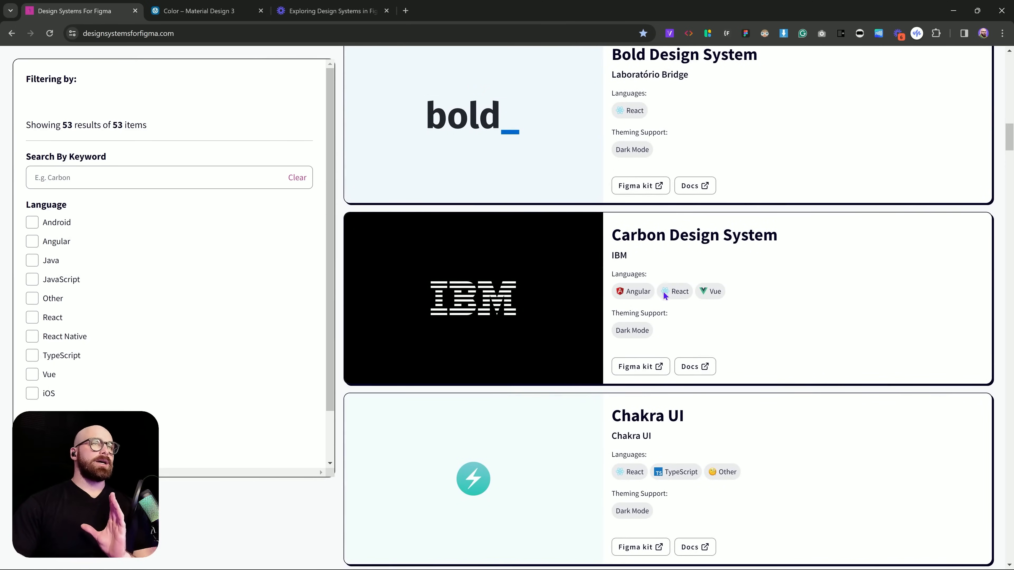
pyautogui.scroll(-2, 684, 320)
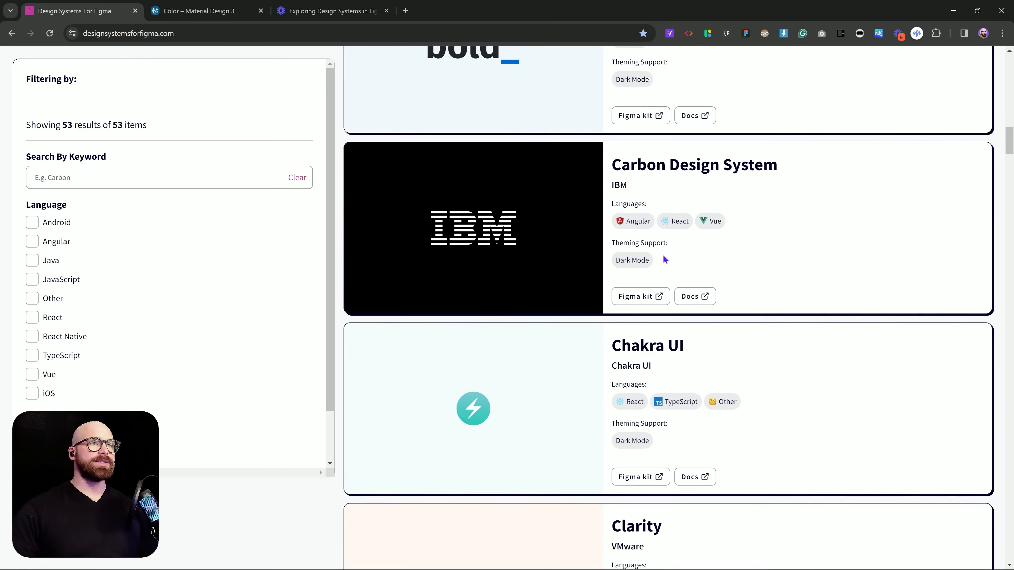
pyautogui.scroll(-14, 663, 255)
pyautogui.scroll(-10, 663, 256)
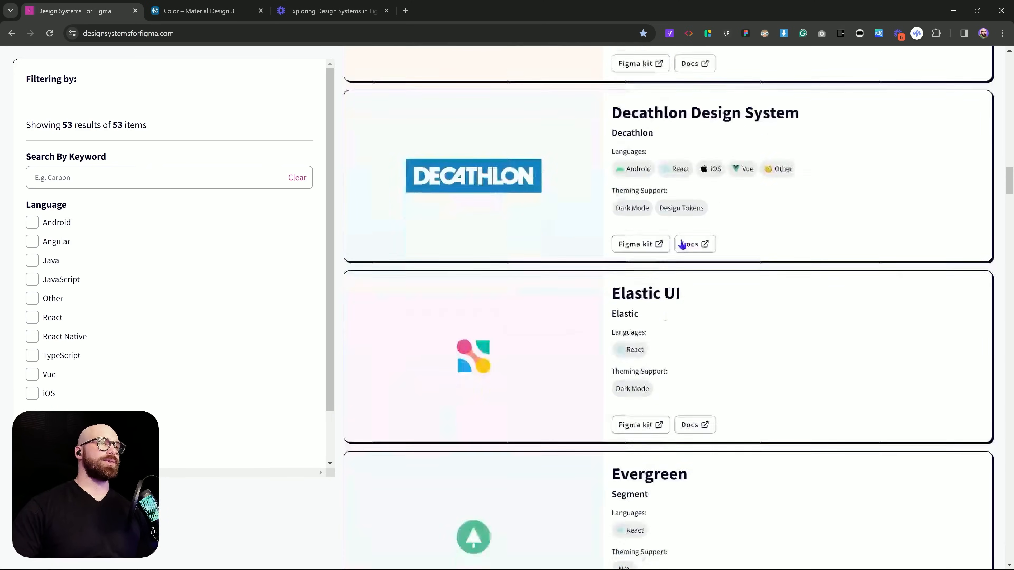
pyautogui.scroll(-10, 690, 264)
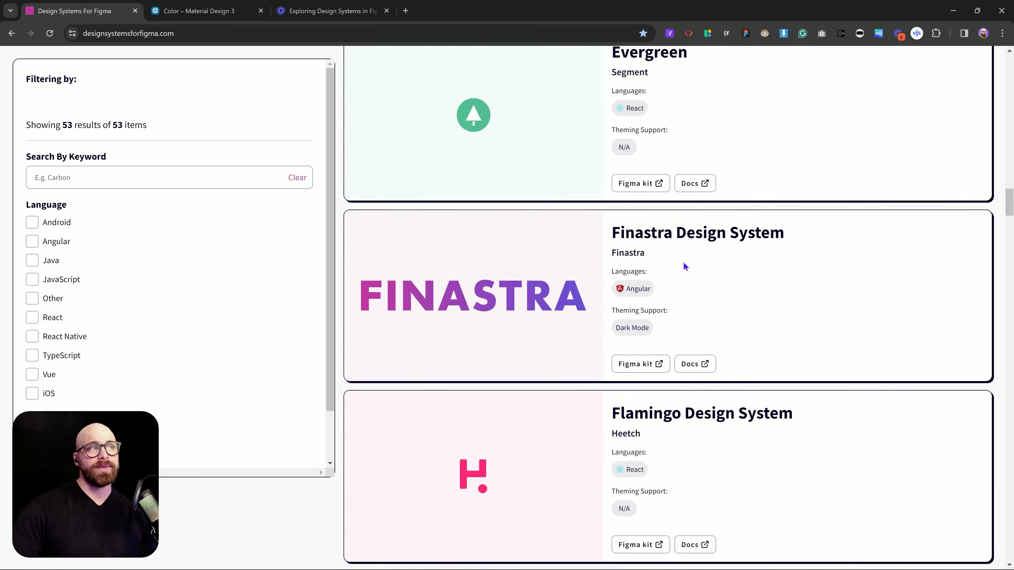
pyautogui.scroll(-8, 684, 265)
pyautogui.scroll(-8, 684, 246)
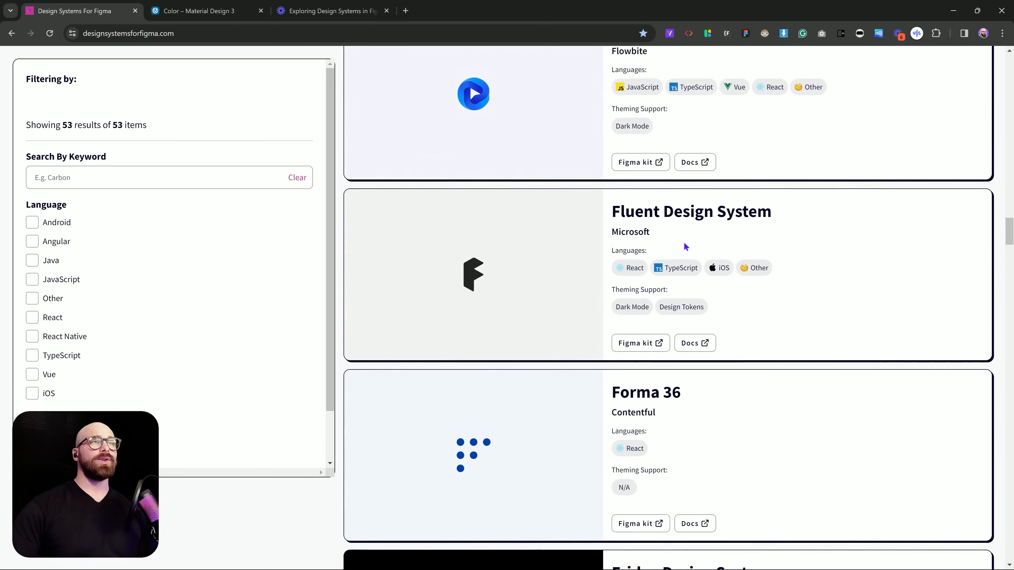
pyautogui.scroll(-2, 681, 228)
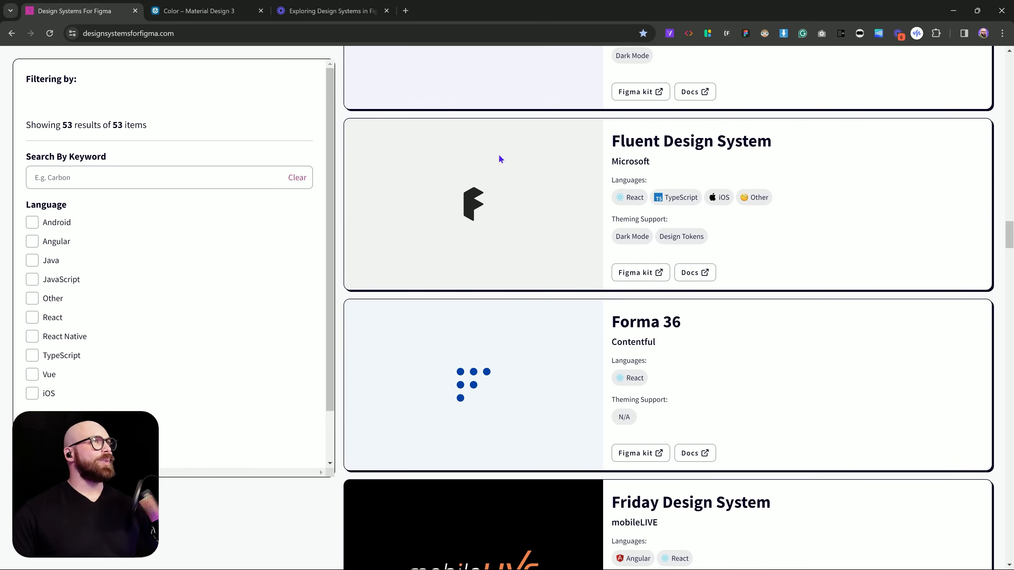
# Switch back to Figma, open the Design variable structure board, and place a flattened purple rectangle beside the colour-role chart.
pyautogui.hotkey('ctrl', 'Tab')
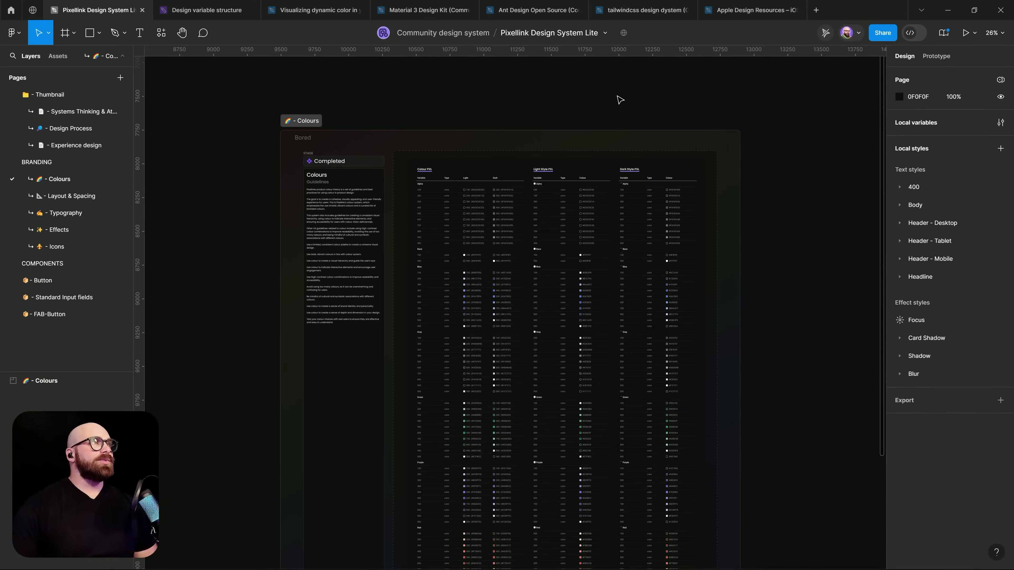
pyautogui.click(200, 9)
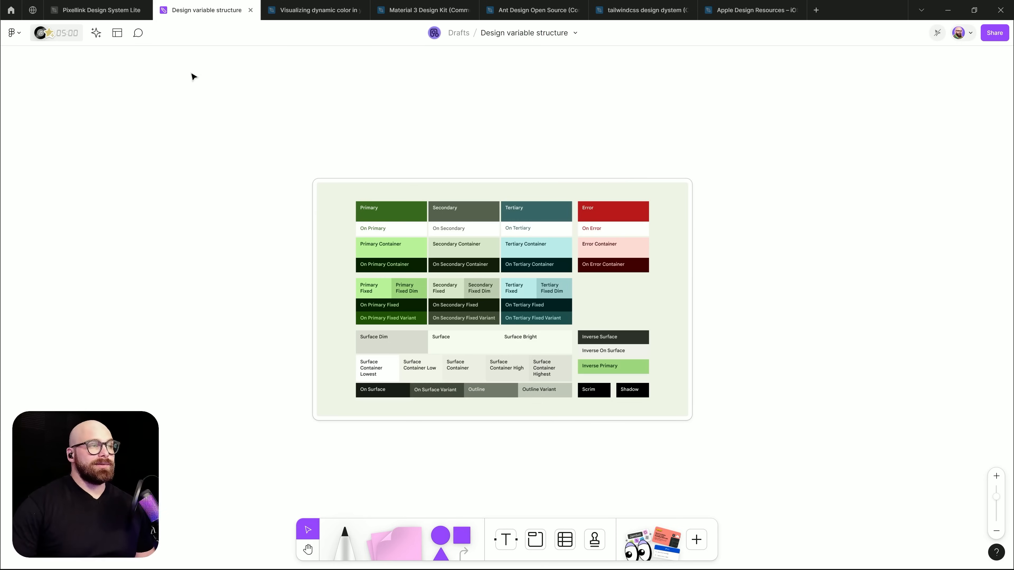
pyautogui.moveTo(461, 535); pyautogui.dragTo(731, 210)
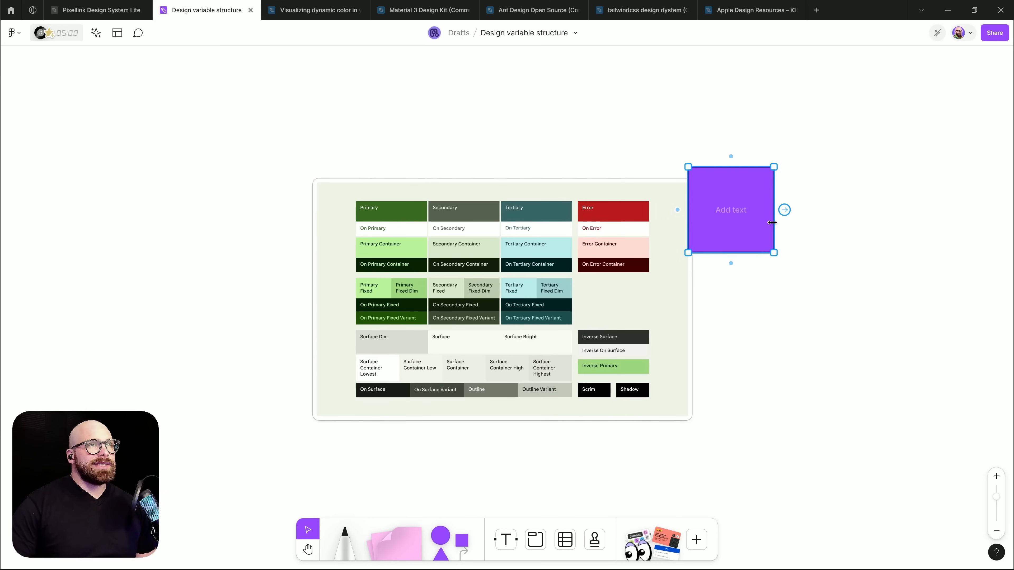
pyautogui.moveTo(662, 232); pyautogui.dragTo(389, 256)
pyautogui.moveTo(697, 192); pyautogui.dragTo(582, 225)
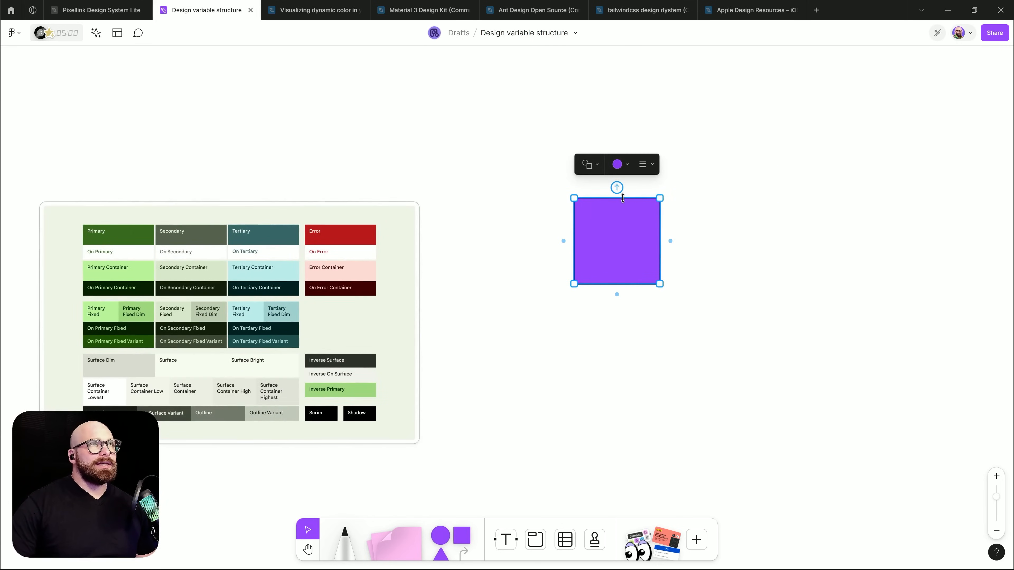
pyautogui.moveTo(634, 197); pyautogui.dragTo(632, 260)
# Label the purple rectangle "Brand" and move it higher on the board.
pyautogui.doubleClick(629, 271)
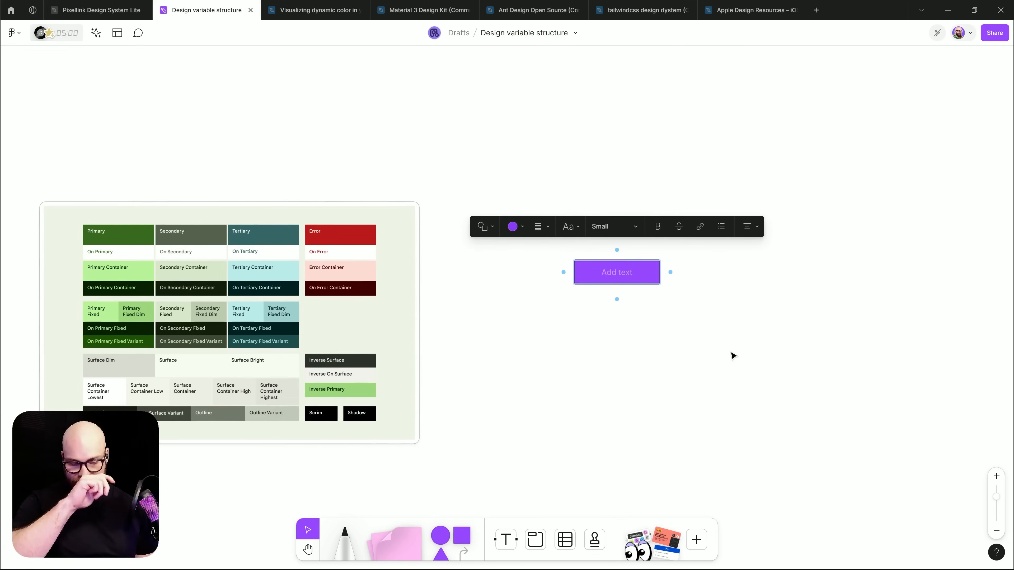
pyautogui.write('Brand')
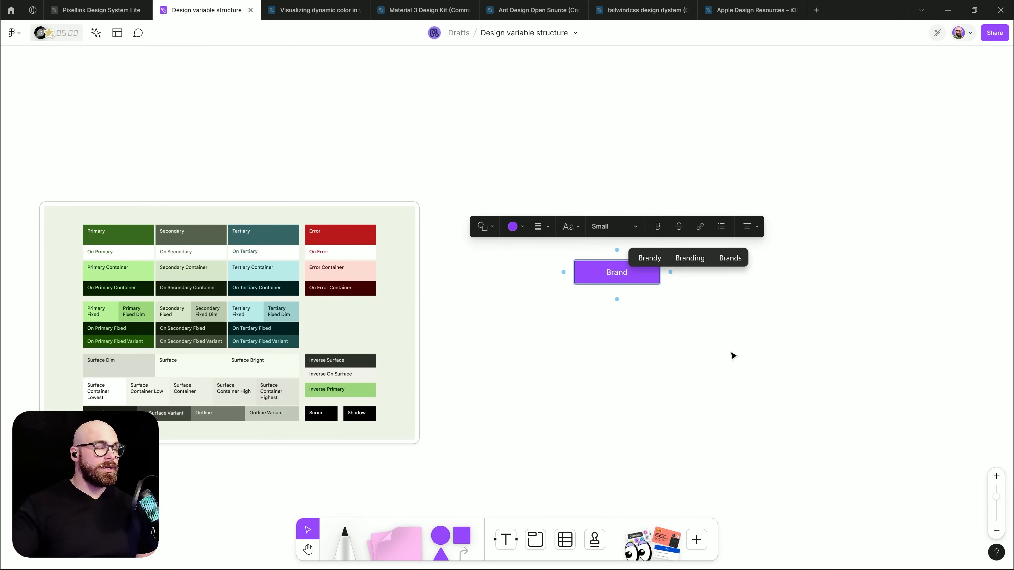
pyautogui.click(733, 355)
pyautogui.moveTo(629, 273); pyautogui.dragTo(643, 176)
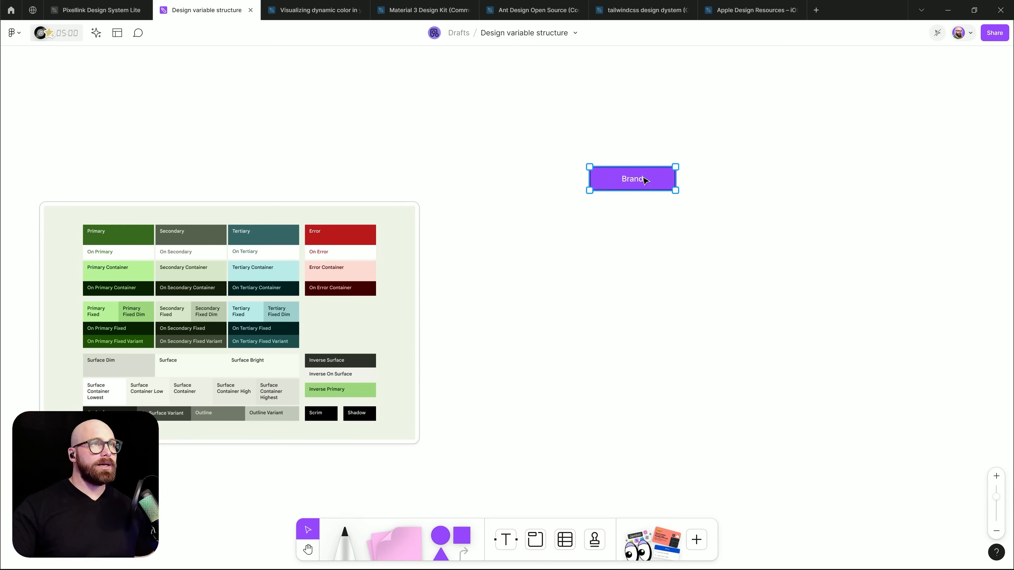
pyautogui.hscroll(5, 642, 295)
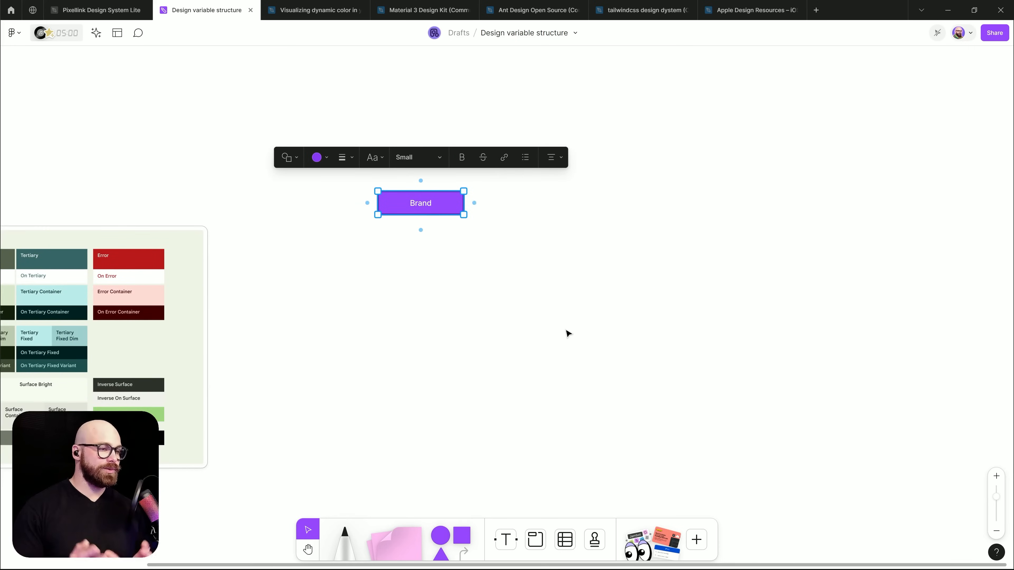
# Duplicate the Brand box to its right in the same row and relabel the copy "Product".
pyautogui.click(450, 245)
pyautogui.click(425, 210)
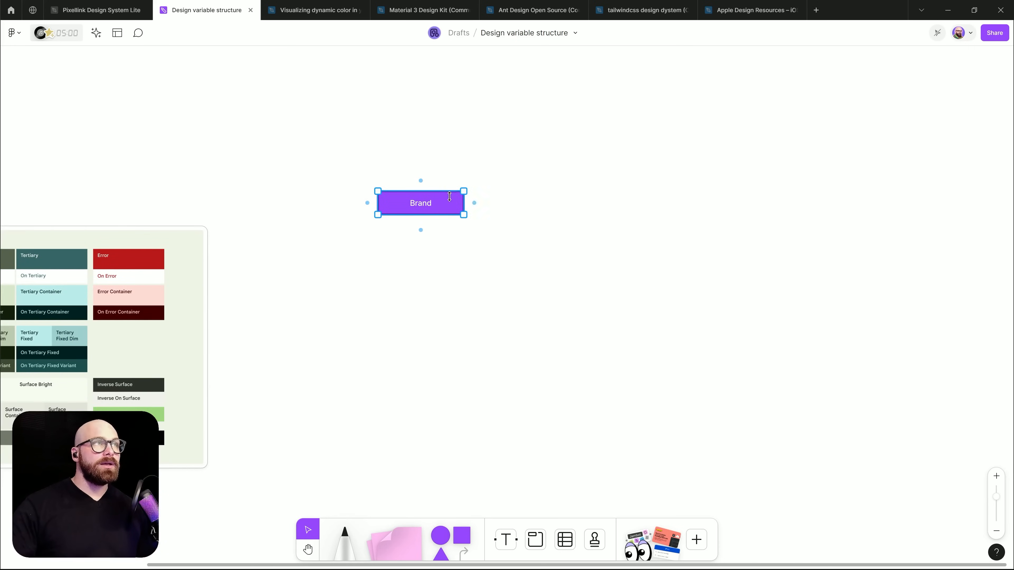
pyautogui.moveTo(430, 212); pyautogui.dragTo(539, 215)
pyautogui.doubleClick(531, 204)
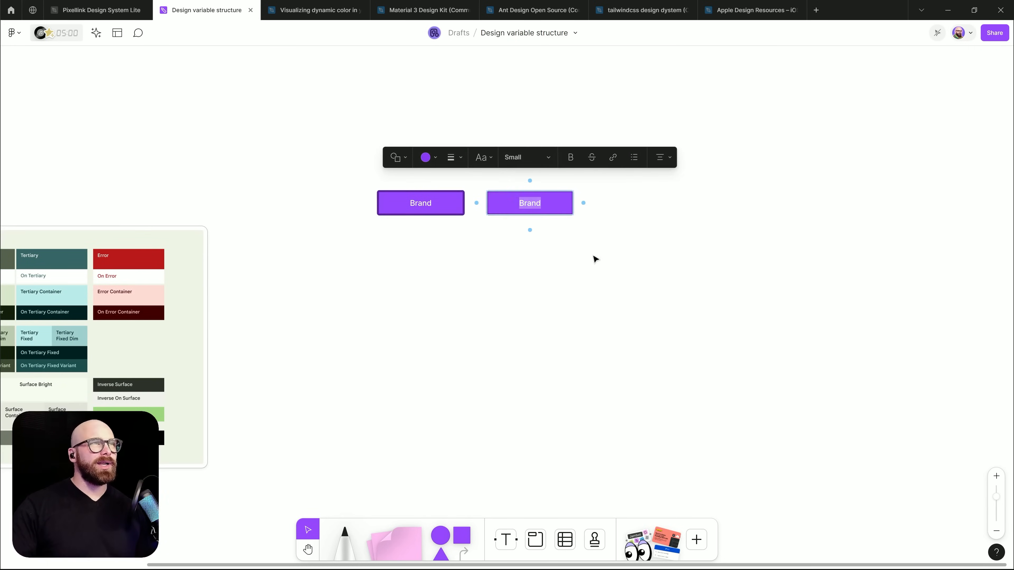
pyautogui.write('Product')
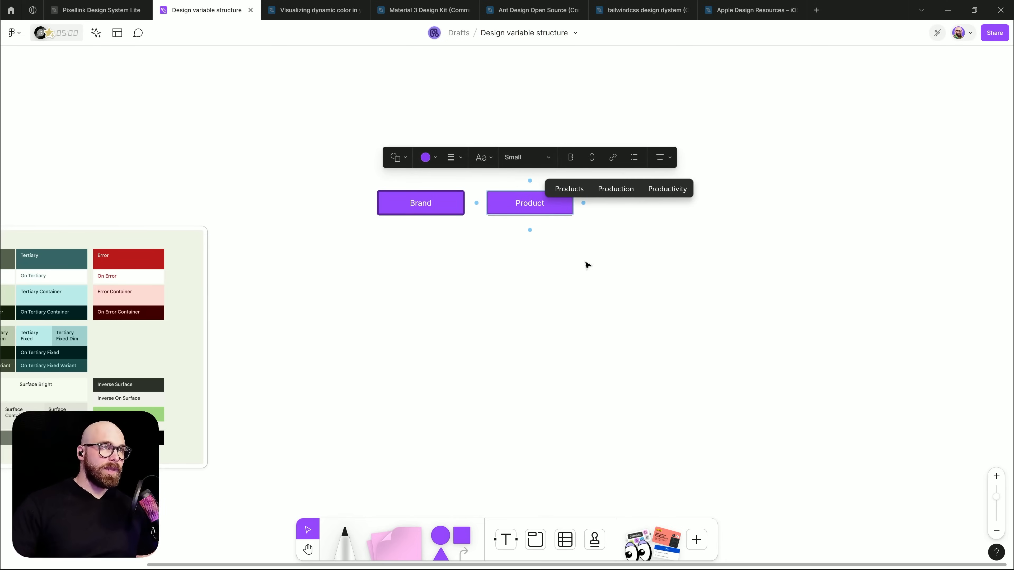
pyautogui.click(586, 265)
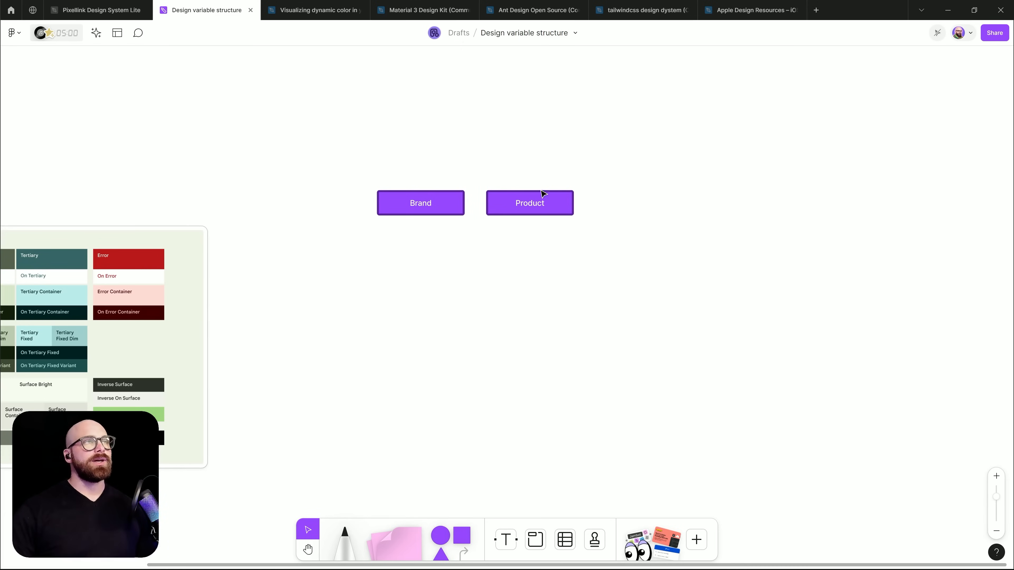
# Duplicate the Product box to its right in the same row and relabel the copy "State".
pyautogui.click(532, 204)
pyautogui.keyDown('alt'); pyautogui.moveTo(533, 205); pyautogui.dragTo(640, 204); pyautogui.keyUp('alt')
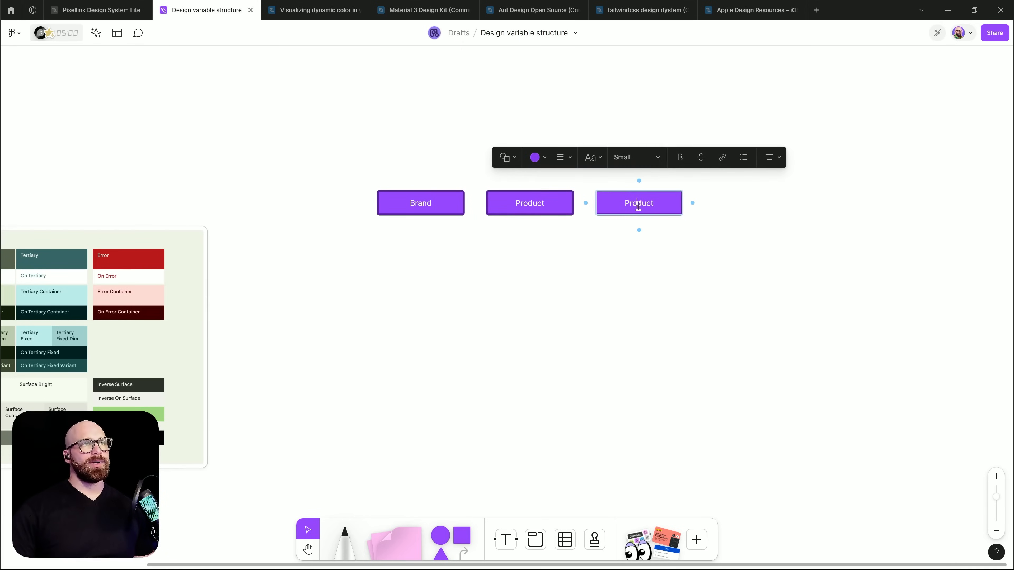
pyautogui.doubleClick(639, 203)
pyautogui.write('State')
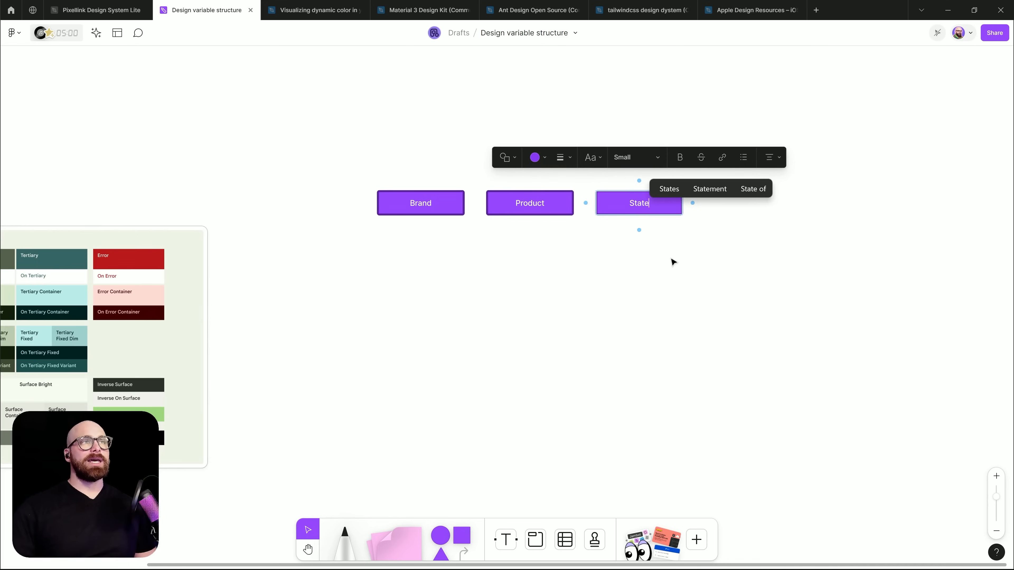
pyautogui.click(673, 262)
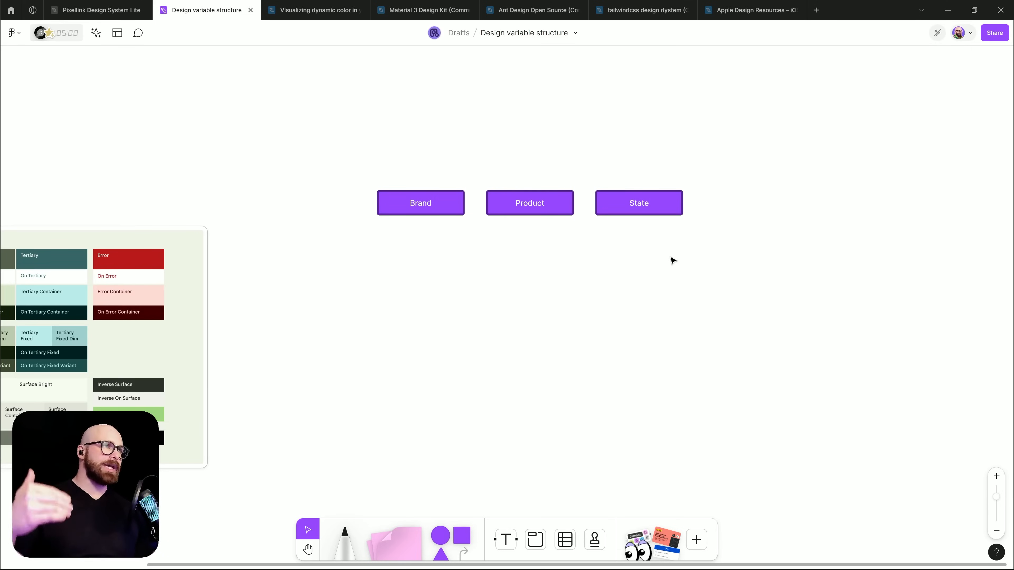
# Duplicate the Brand box, relabel the copy "Primitive", and place it directly below the Brand box.
pyautogui.click(439, 208)
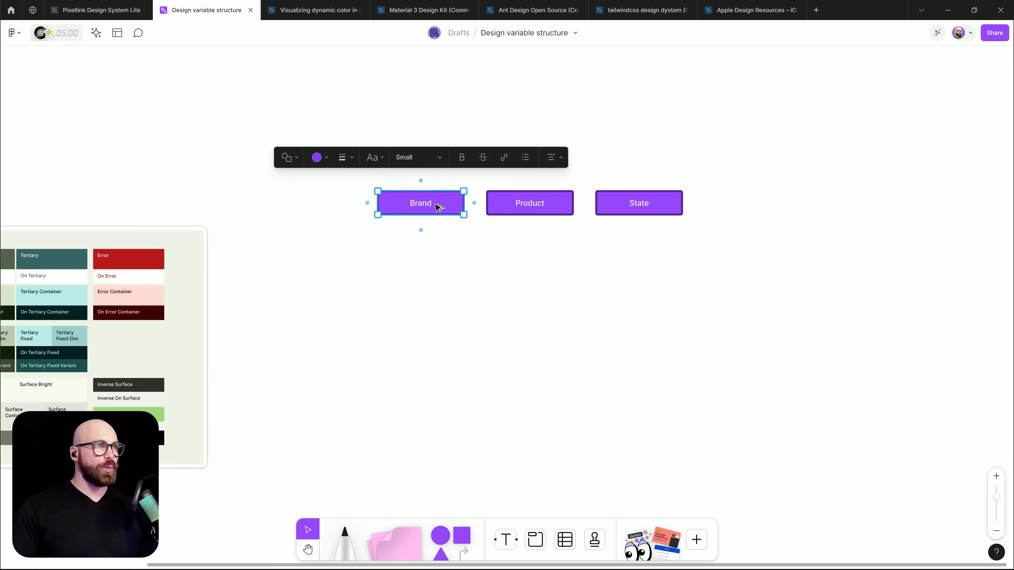
pyautogui.moveTo(436, 206); pyautogui.dragTo(296, 205)
pyautogui.doubleClick(296, 205)
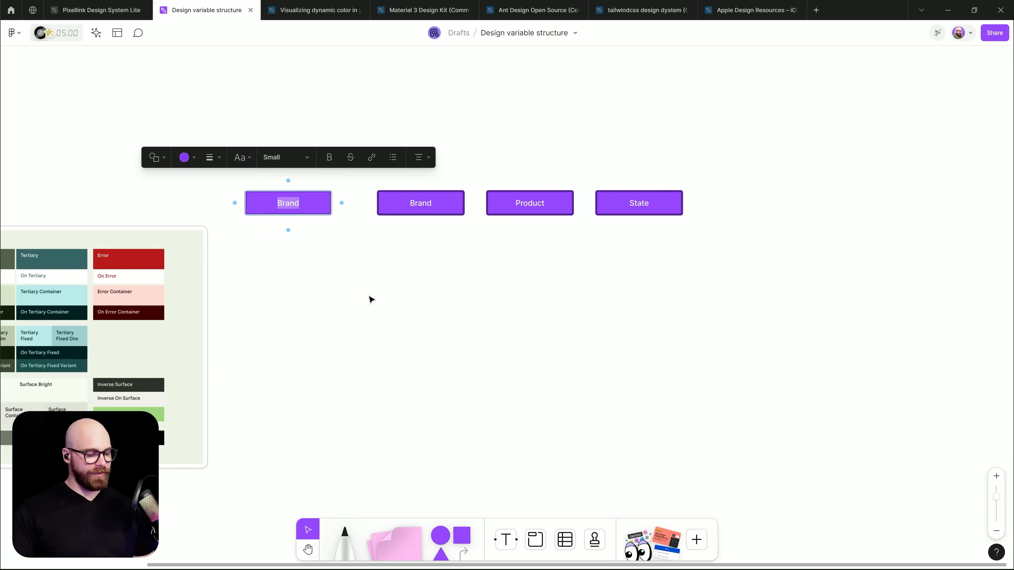
pyautogui.press('super+h')
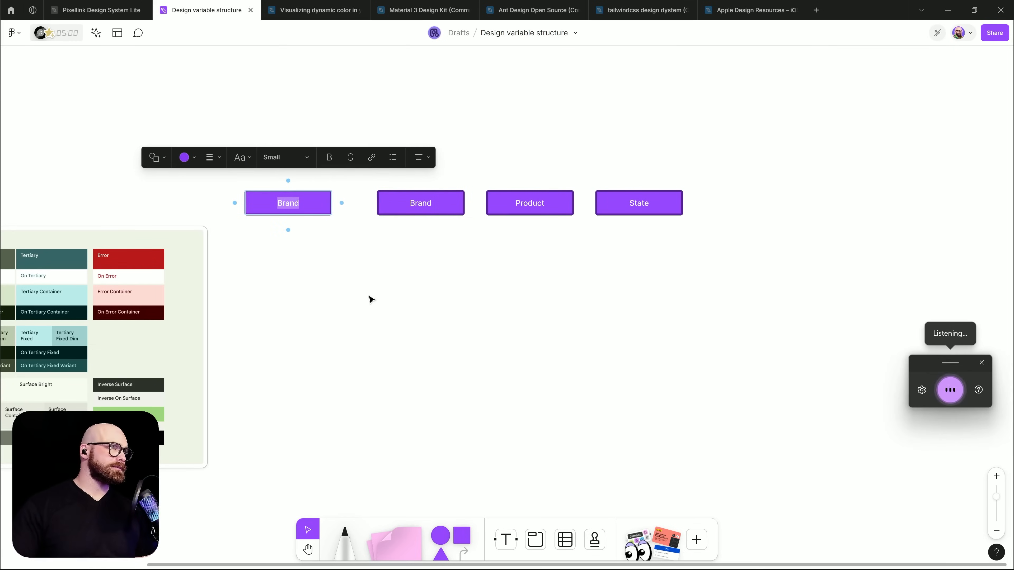
pyautogui.write('Primitive')
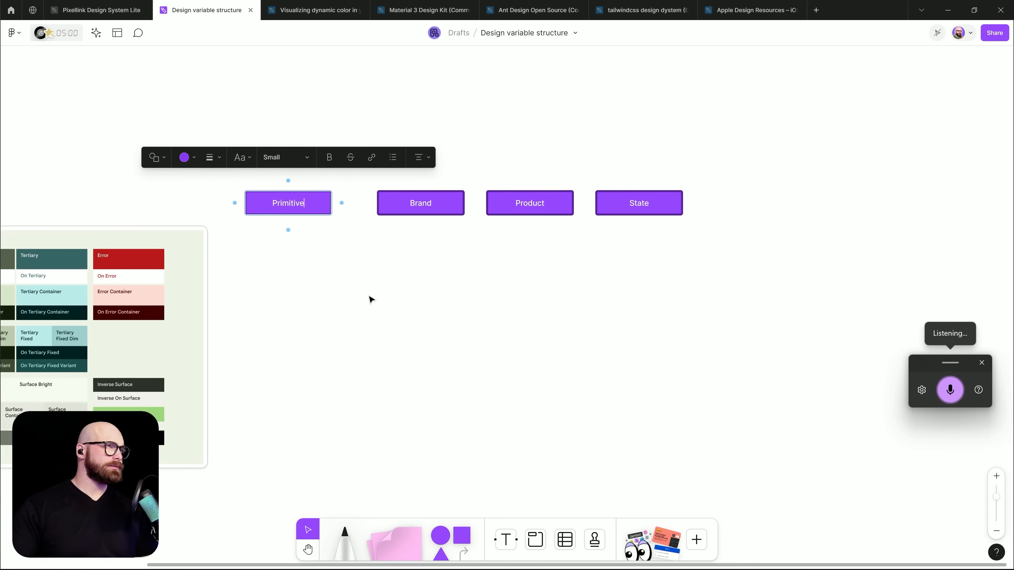
pyautogui.click(307, 211)
pyautogui.moveTo(307, 211); pyautogui.dragTo(338, 212)
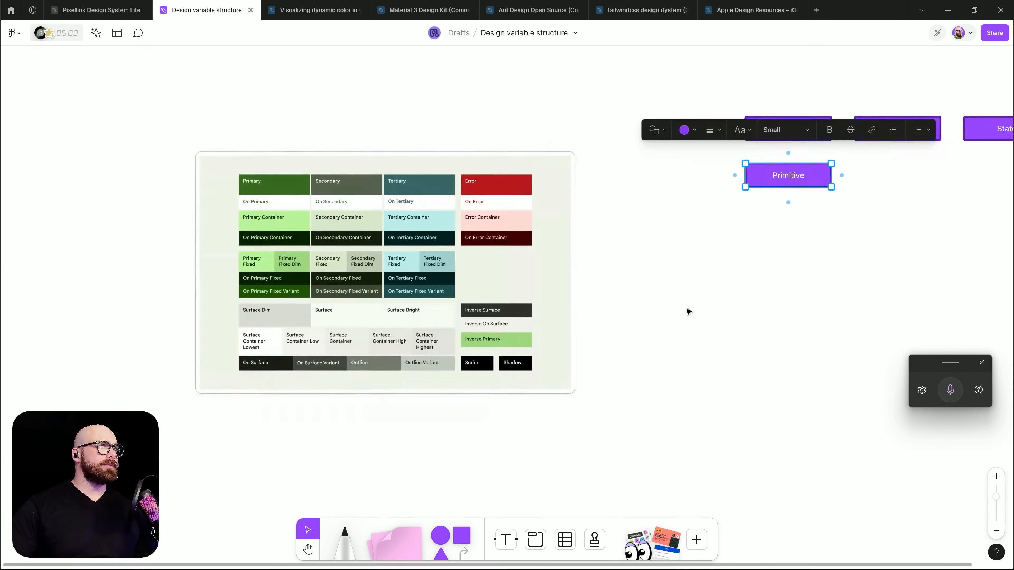
pyautogui.click(665, 346)
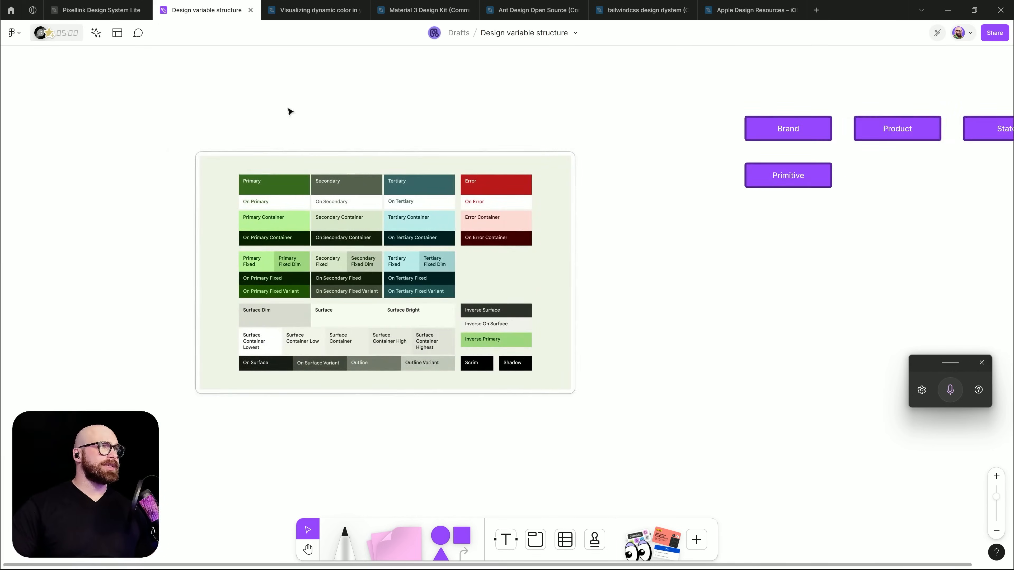
# Examine the colour-role chart up close, from the primary, secondary, tertiary and error roles to the surface roles.
pyautogui.moveTo(218, 79); pyautogui.dragTo(440, 246)
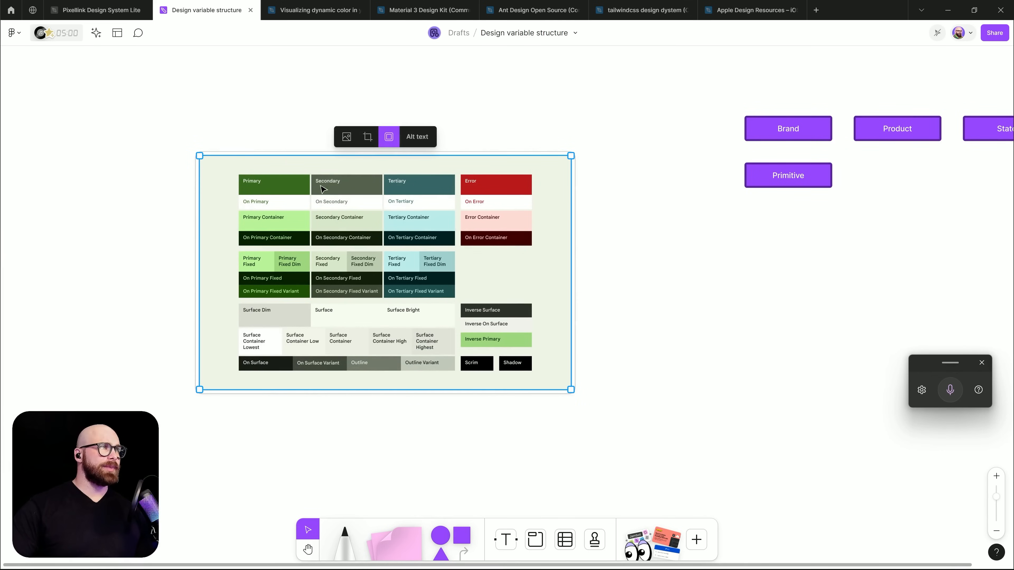
pyautogui.hotkey('shift', '2')
pyautogui.moveTo(435, 358); pyautogui.dragTo(450, 322)
pyautogui.moveTo(638, 242); pyautogui.dragTo(654, 235)
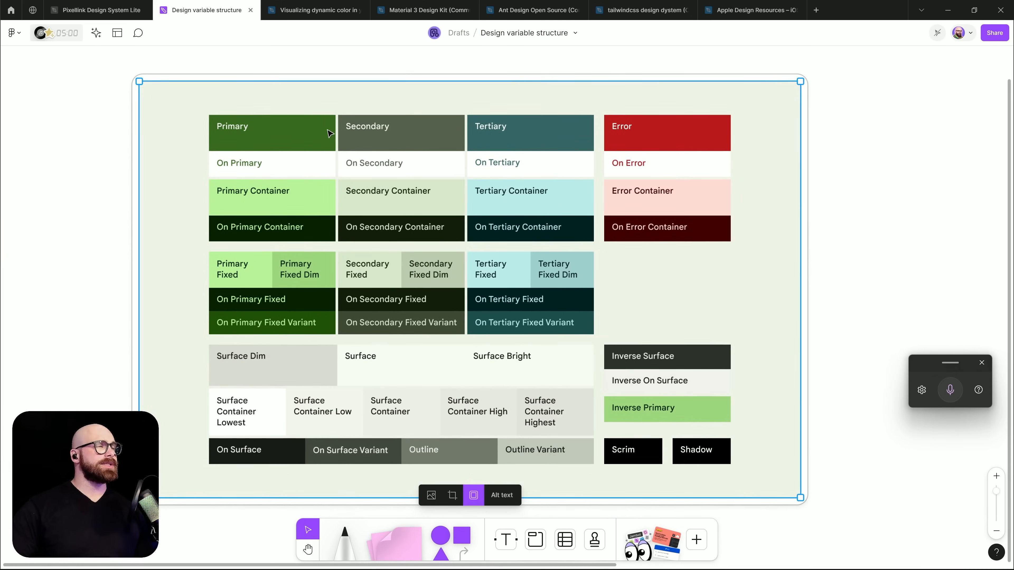
pyautogui.press('Escape')
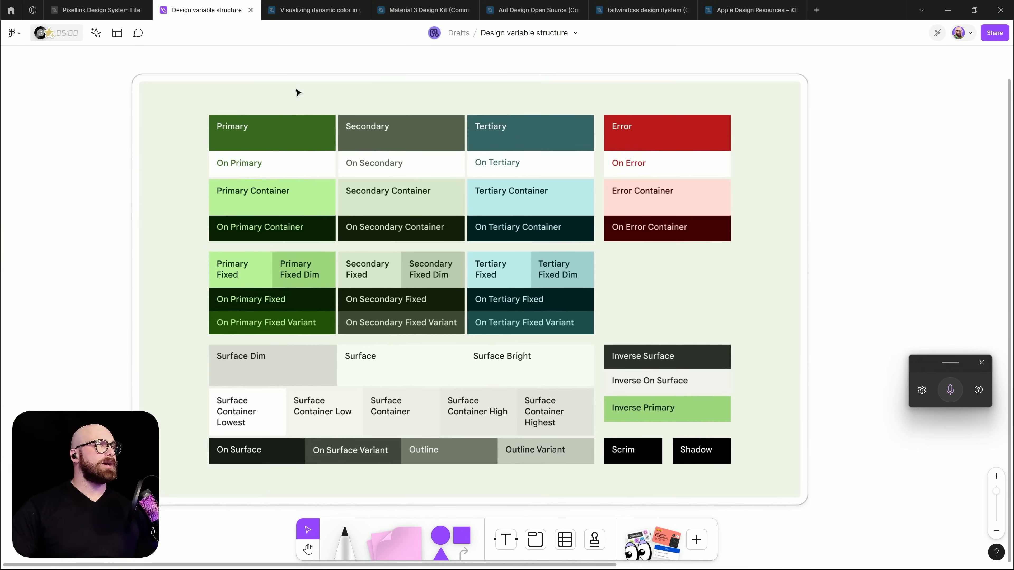
# Delete the Material colour-role chart image from the board.
pyautogui.moveTo(53, 115); pyautogui.dragTo(584, 217)
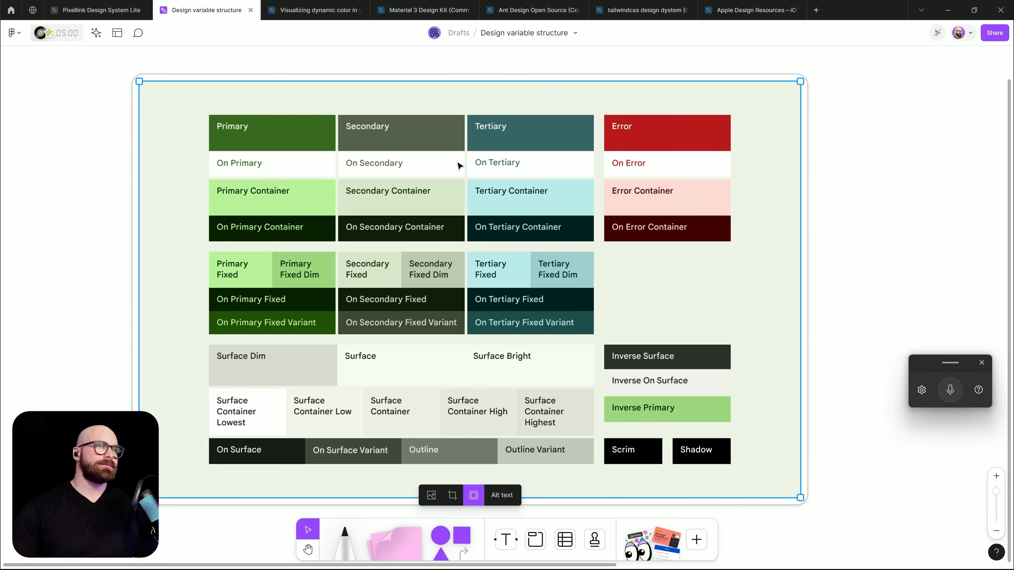
pyautogui.moveTo(875, 121); pyautogui.dragTo(685, 203)
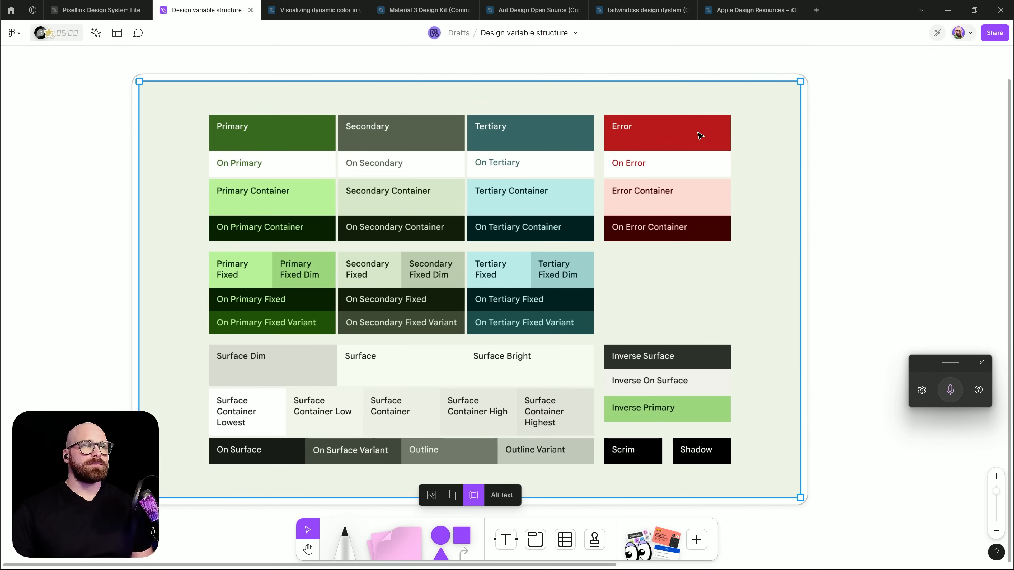
pyautogui.moveTo(79, 371); pyautogui.dragTo(757, 484)
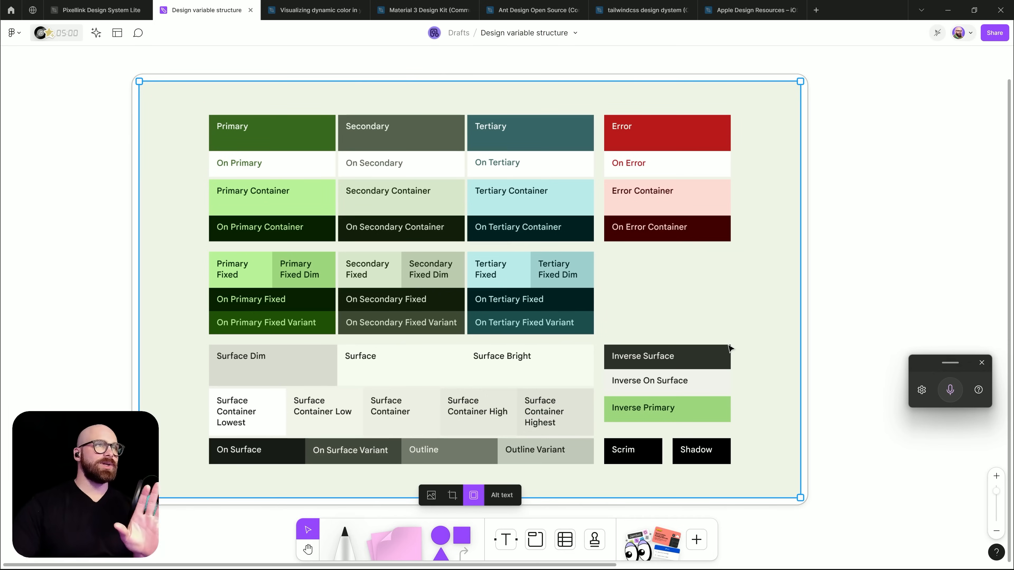
pyautogui.scroll(-5, 596, 258)
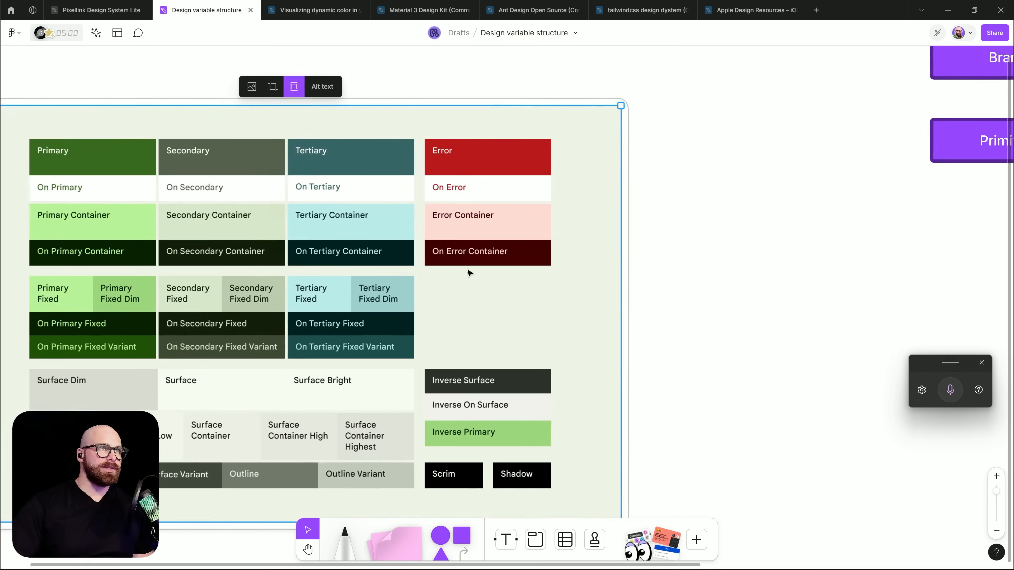
pyautogui.press('Delete')
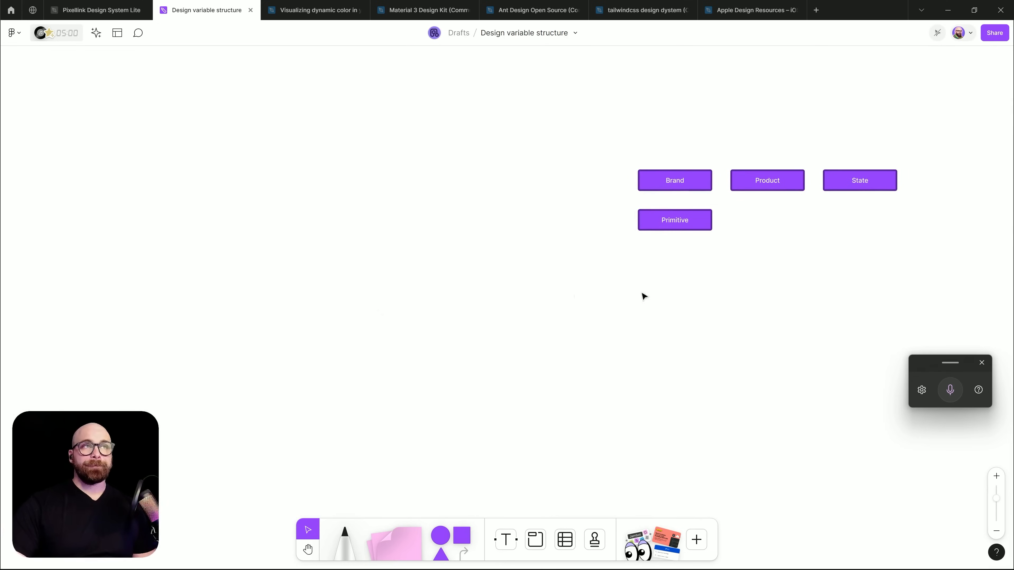
# Move the Primitive box up into the main row, placing it to the left of the Brand box.
pyautogui.hscroll(8, 499, 312)
pyautogui.scroll(5, 356, 312)
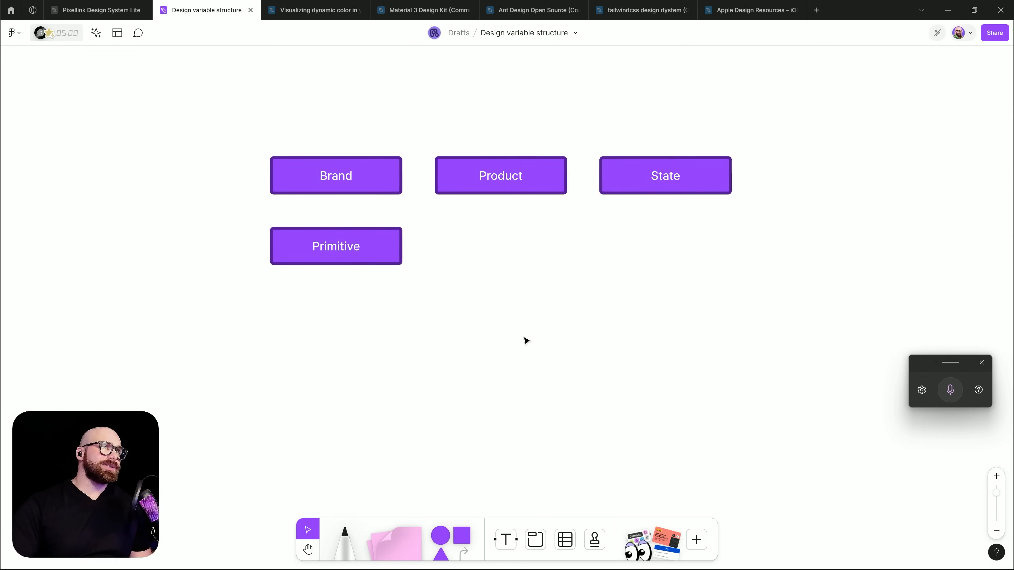
pyautogui.hscroll(-4, 431, 271)
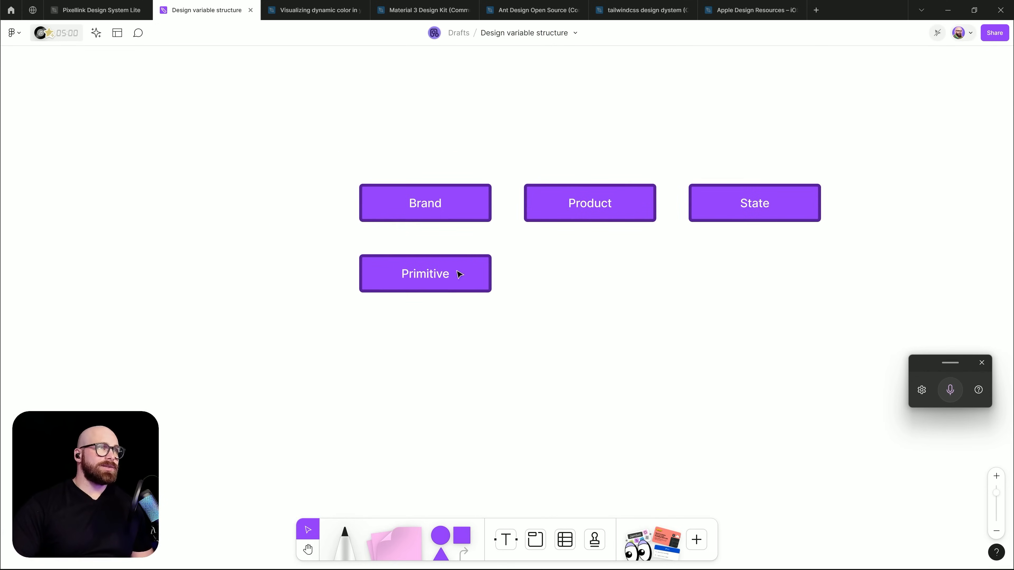
pyautogui.moveTo(451, 271); pyautogui.dragTo(233, 197)
pyautogui.hscroll(-3, 369, 278)
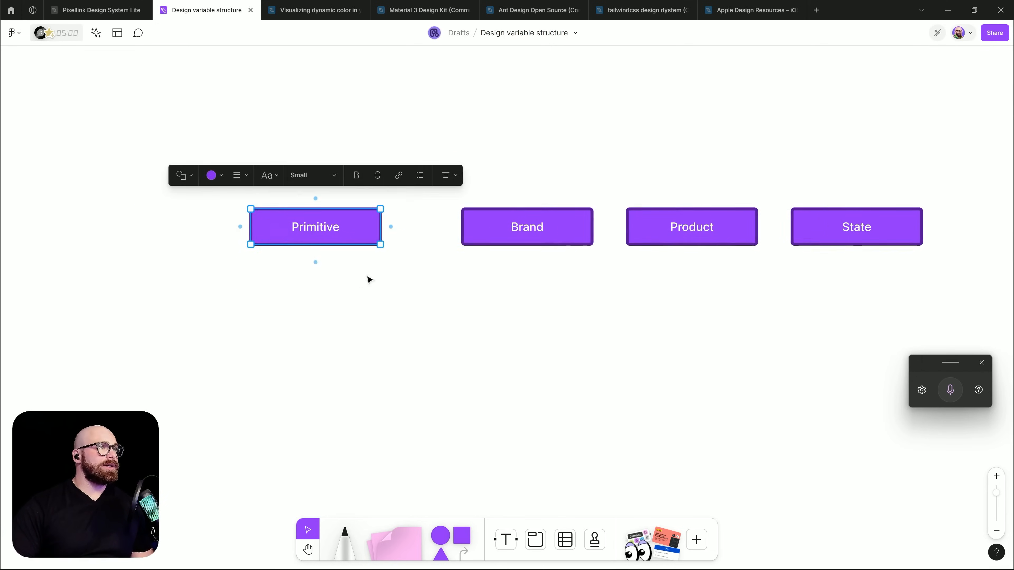
# Move the Brand box left along the row so it sits close beside the Primitive box, apart from Product.
pyautogui.scroll(5, 342, 247)
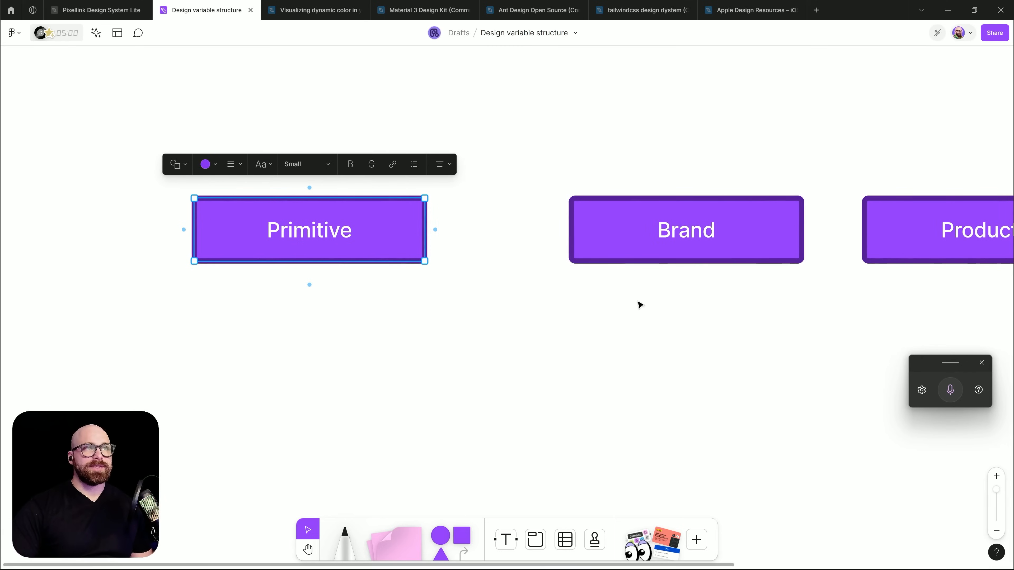
pyautogui.click(678, 261)
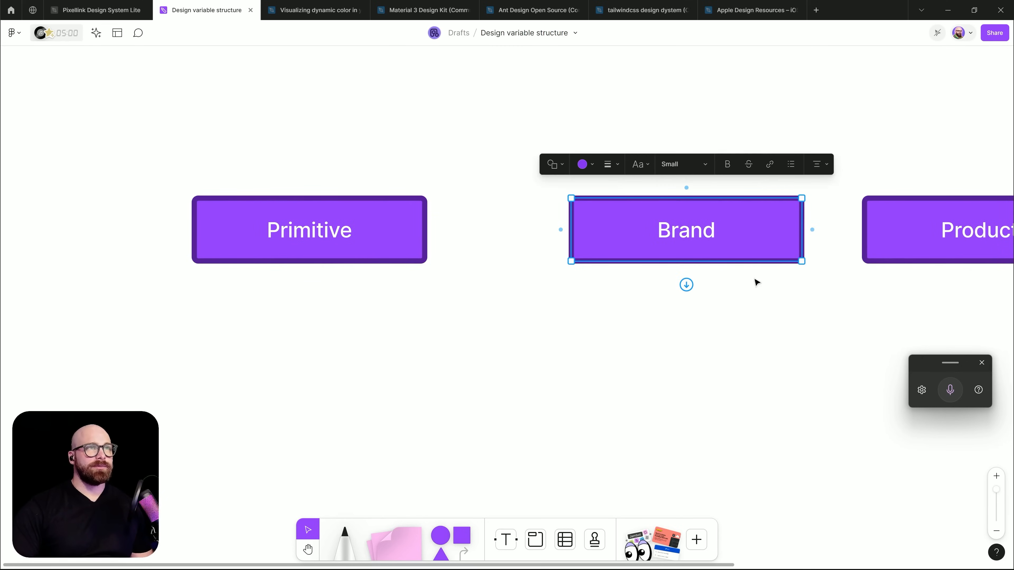
pyautogui.moveTo(763, 250); pyautogui.dragTo(679, 240)
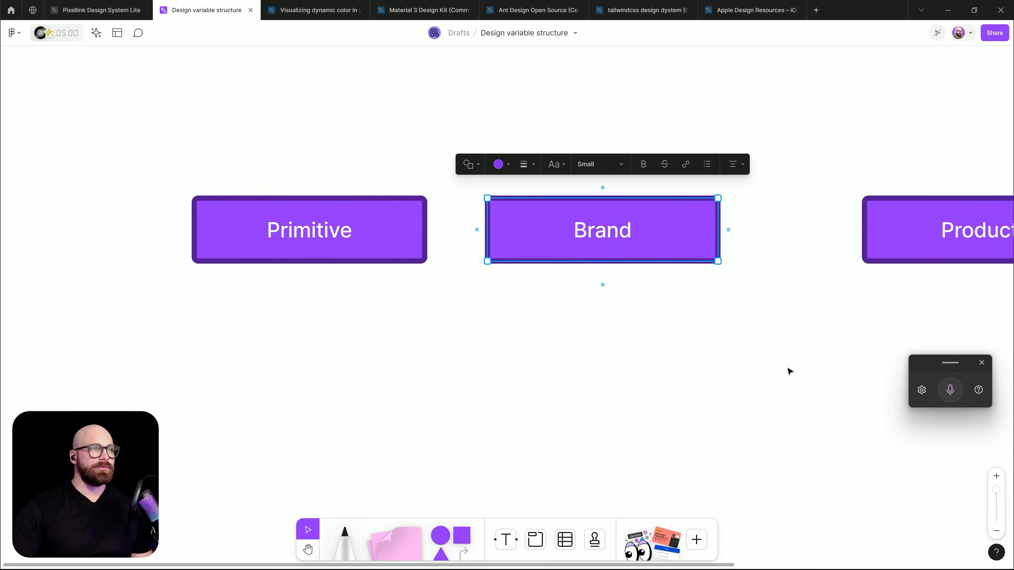
pyautogui.moveTo(754, 376); pyautogui.dragTo(439, 351)
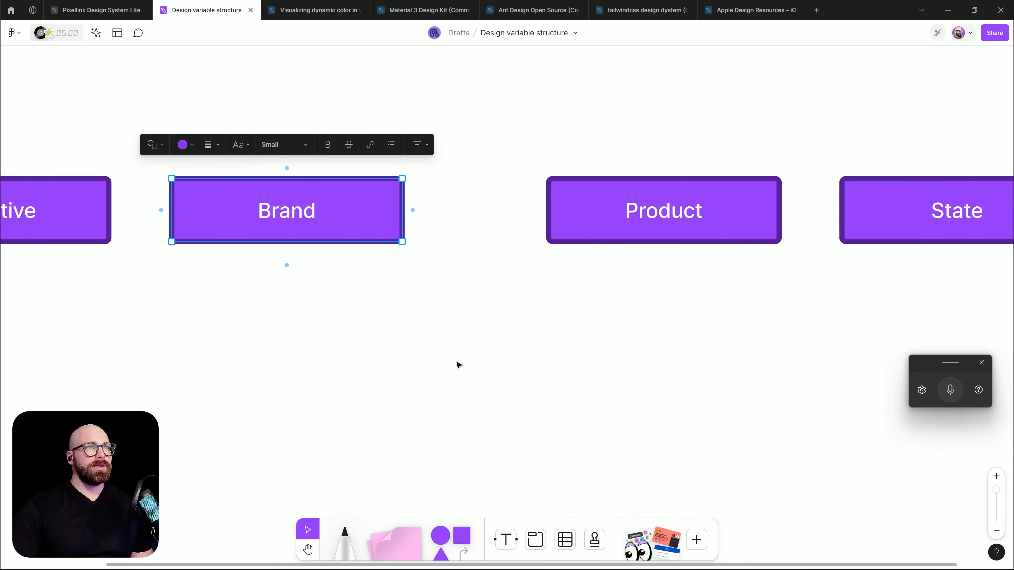
pyautogui.scroll(-5, 459, 365)
pyautogui.click(585, 192)
pyautogui.moveTo(479, 226); pyautogui.dragTo(812, 340)
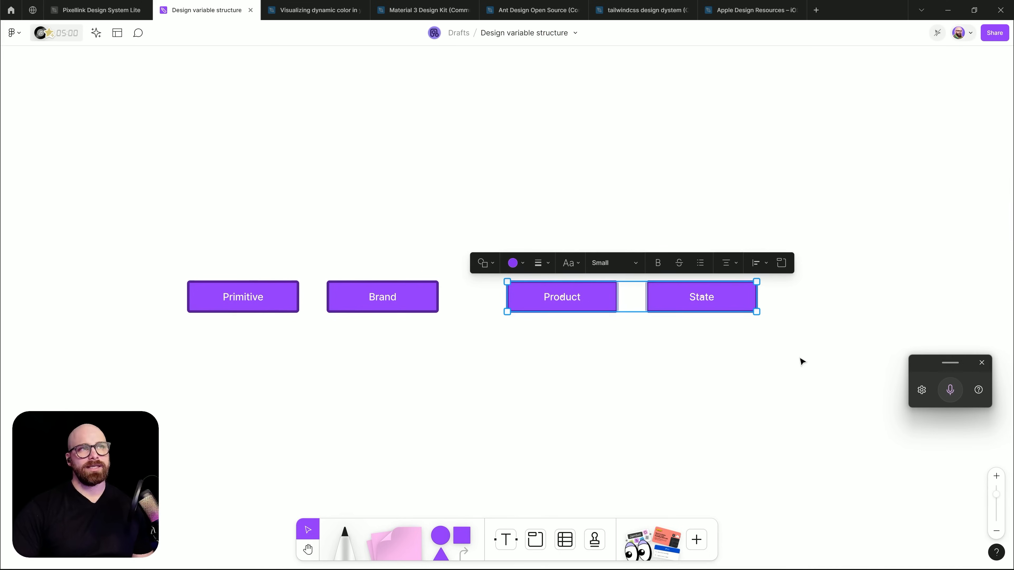
pyautogui.click(477, 398)
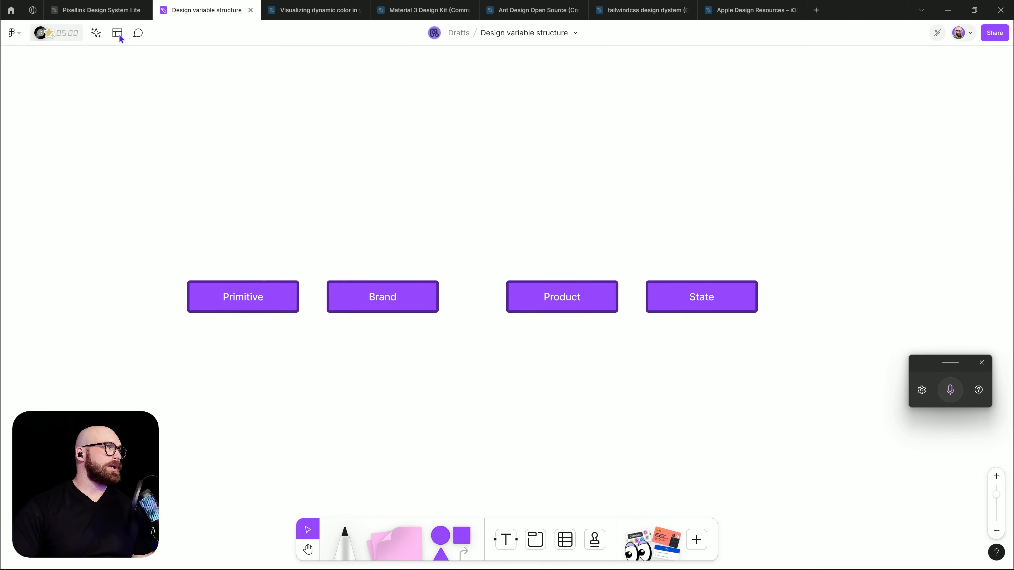
# Switch to the Pixellink Design System Lite file and review the Light, Dark and Alpha groups in its Primitive Colors PLX variables.
pyautogui.click(114, 6)
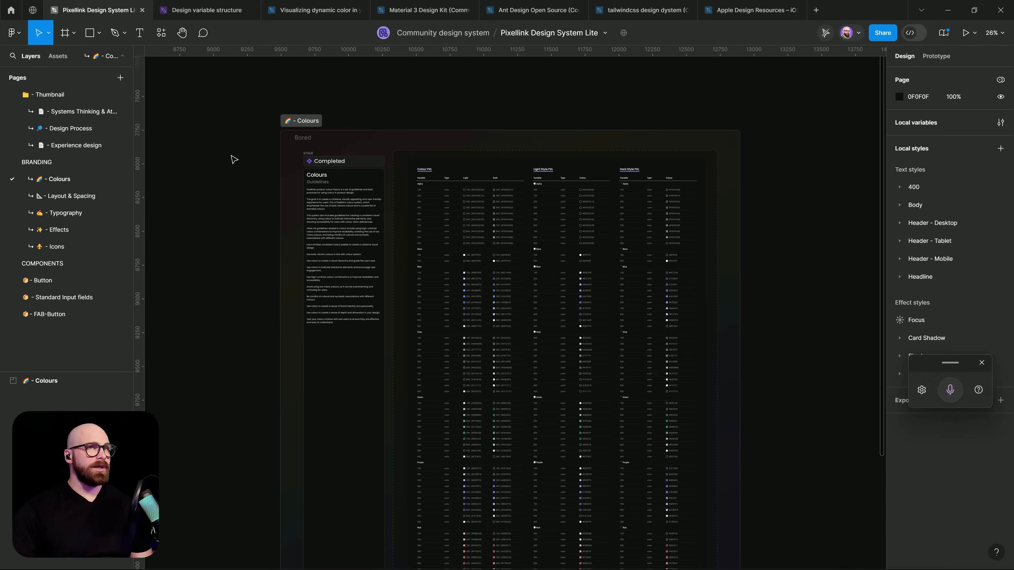
pyautogui.click(1000, 123)
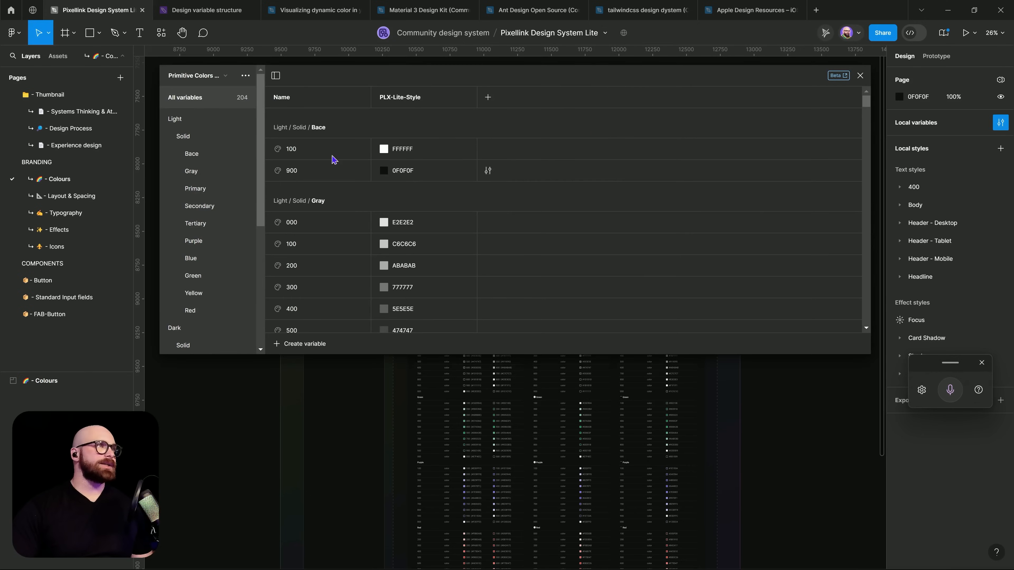
pyautogui.click(164, 120)
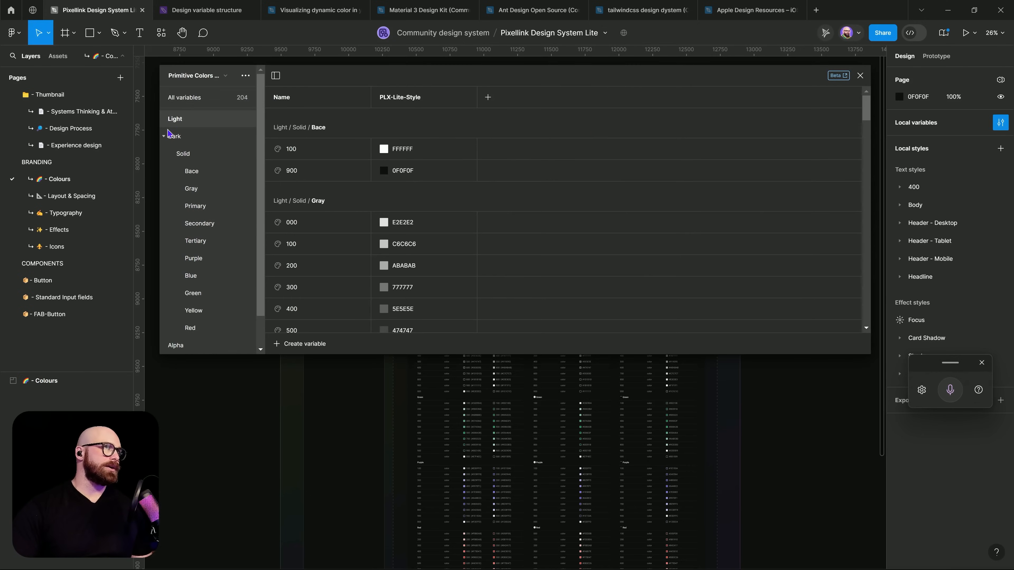
pyautogui.click(165, 138)
pyautogui.click(169, 157)
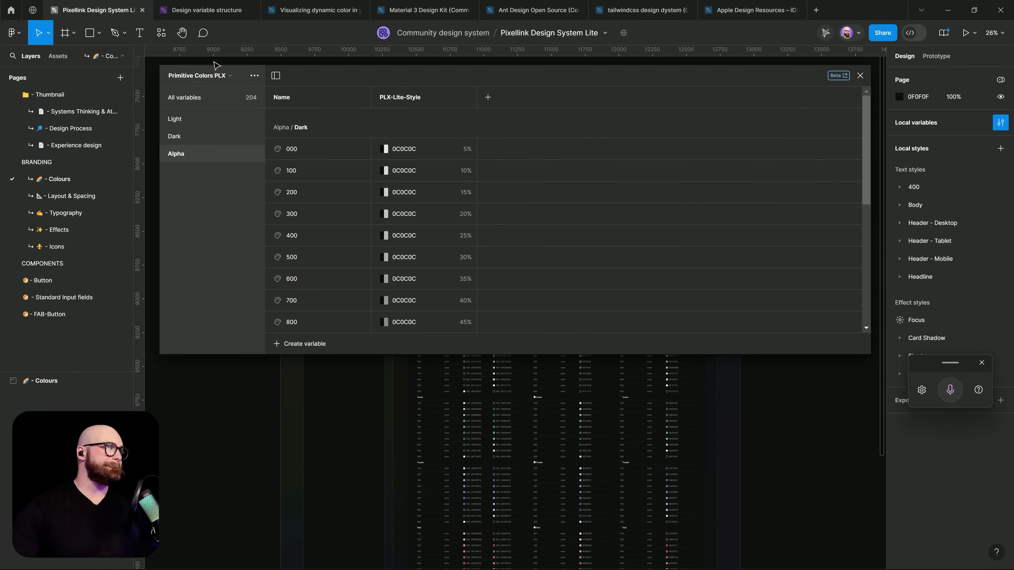
# Review the Colors PLX variable collection and the Pattern and Alternate groups of the Semantic PLX collection.
pyautogui.click(212, 76)
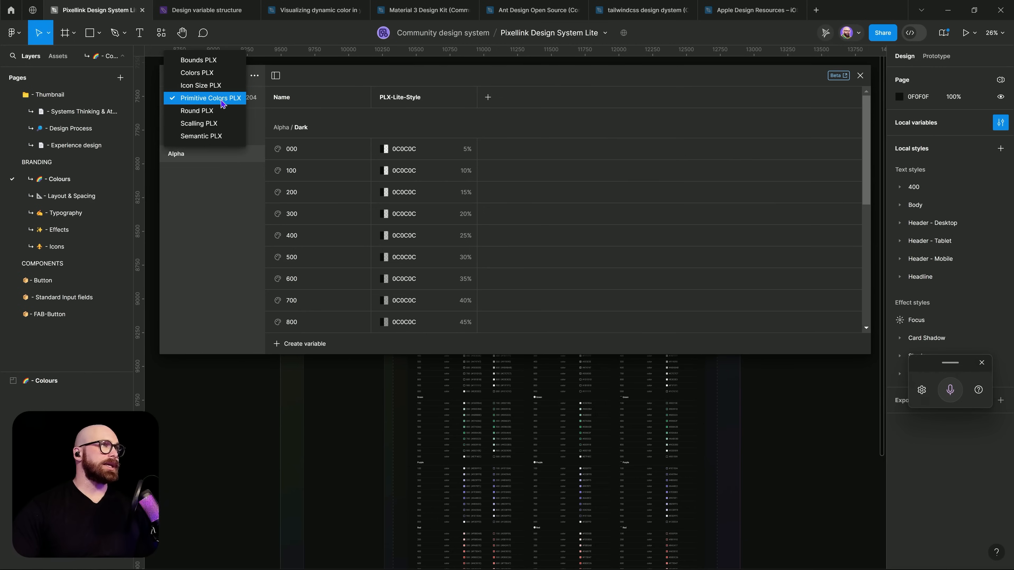
pyautogui.click(216, 80)
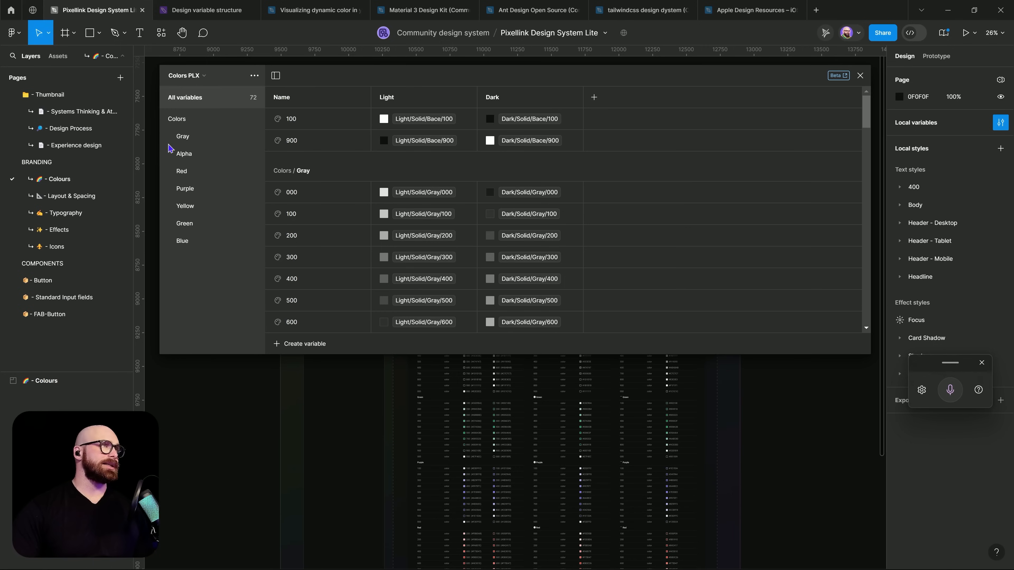
pyautogui.click(174, 80)
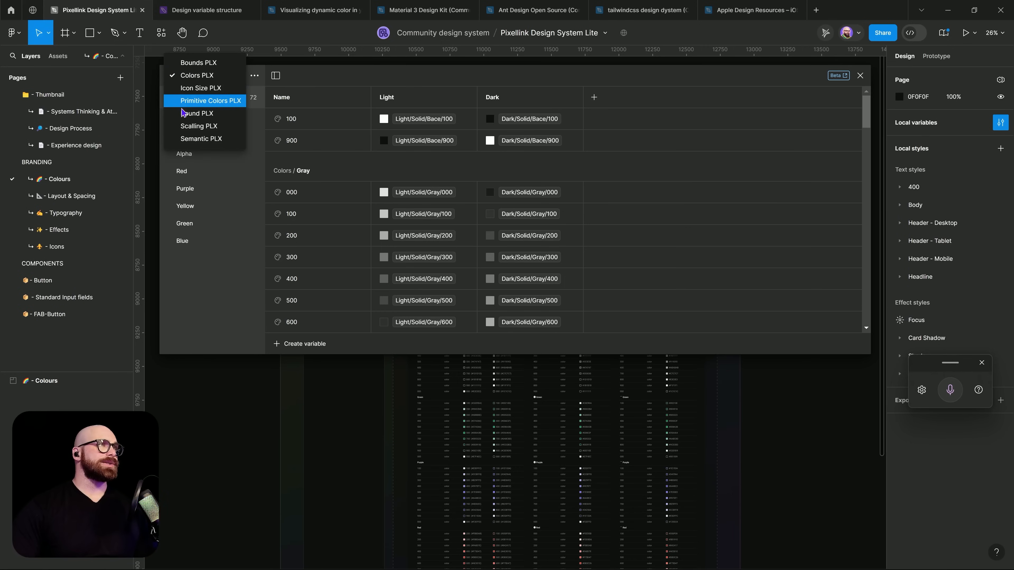
pyautogui.click(187, 139)
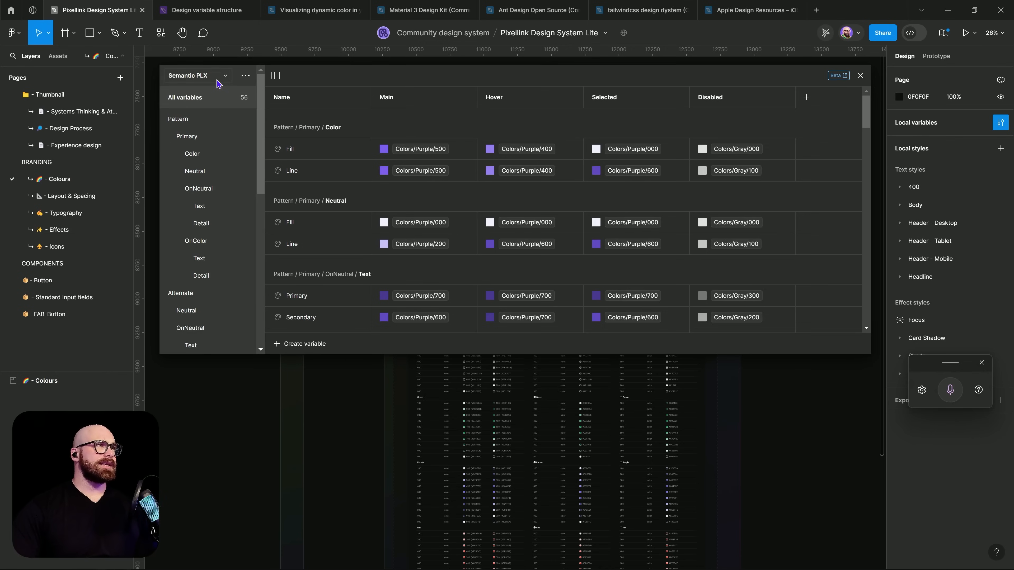
pyautogui.click(185, 119)
pyautogui.click(163, 119)
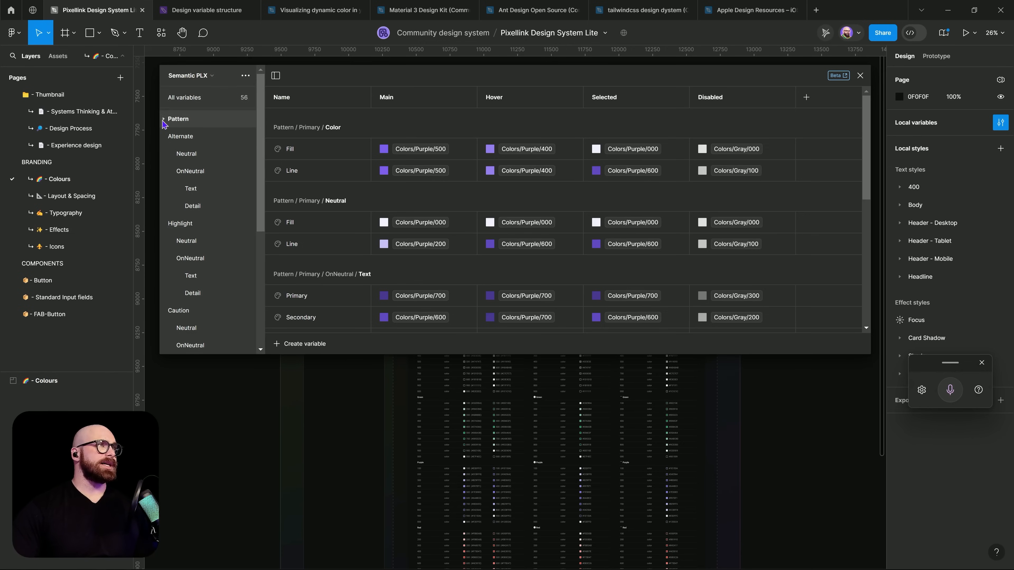
pyautogui.click(167, 137)
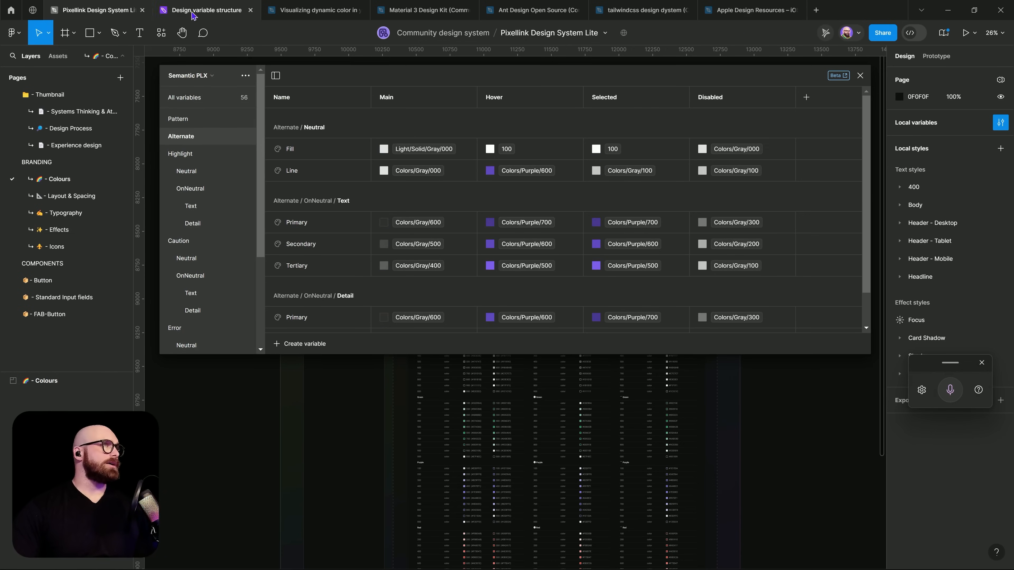
# On the Design variable structure board, move the Primitive box below and left of Brand, and duplicate it lower and slightly to the right.
pyautogui.click(207, 10)
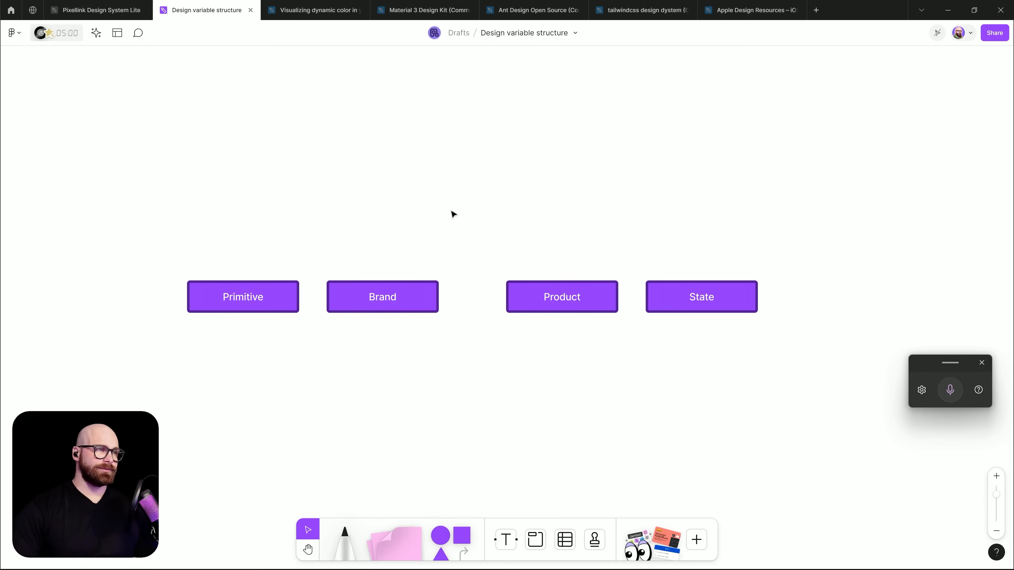
pyautogui.hscroll(-5, 430, 230)
pyautogui.click(463, 271)
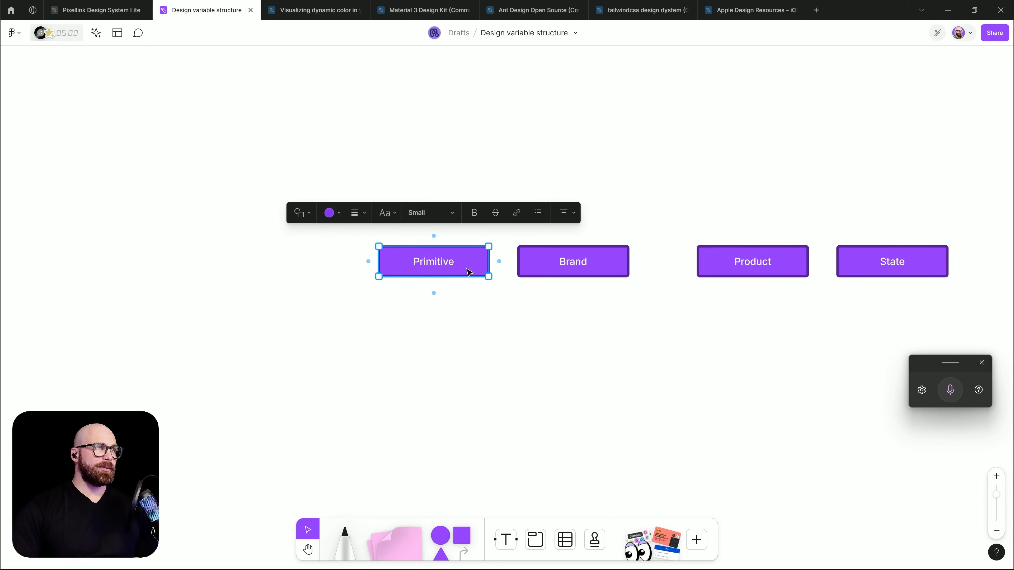
pyautogui.moveTo(468, 271); pyautogui.dragTo(356, 315)
pyautogui.hscroll(-5, 522, 302)
pyautogui.scroll(-3, 523, 301)
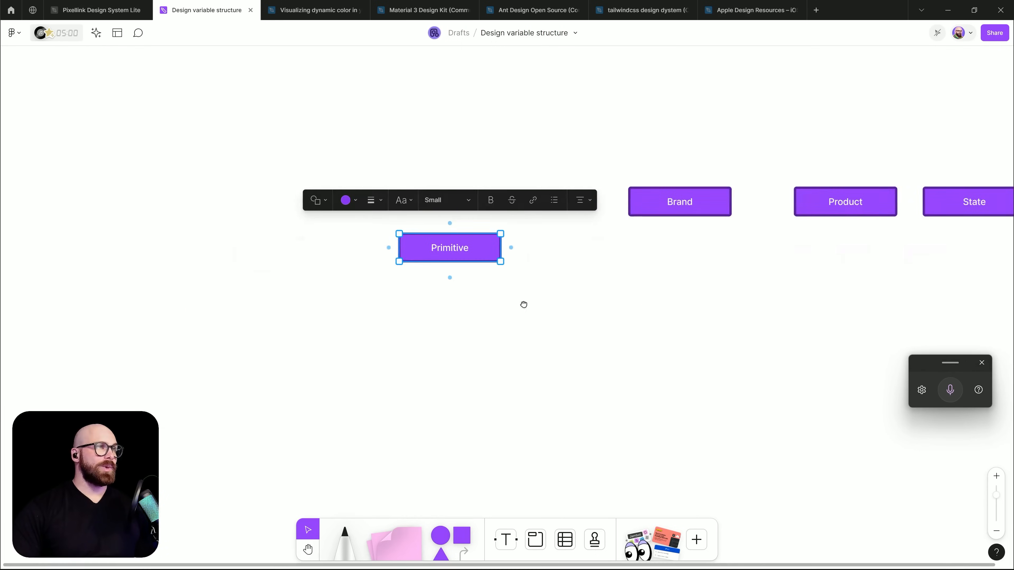
pyautogui.moveTo(484, 252); pyautogui.dragTo(494, 288)
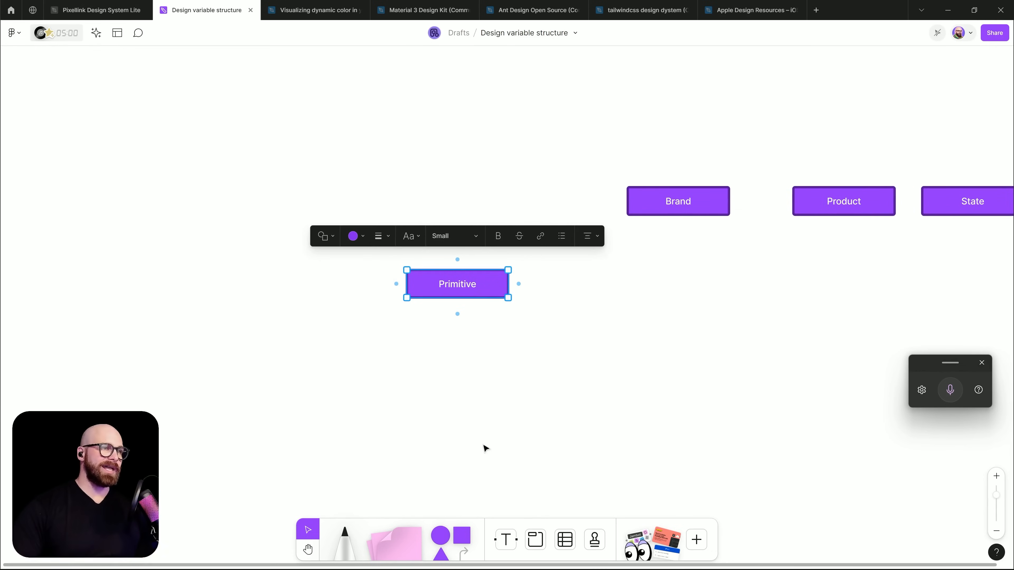
pyautogui.hotkey('ctrl', 'd')
pyautogui.moveTo(492, 386); pyautogui.dragTo(556, 350)
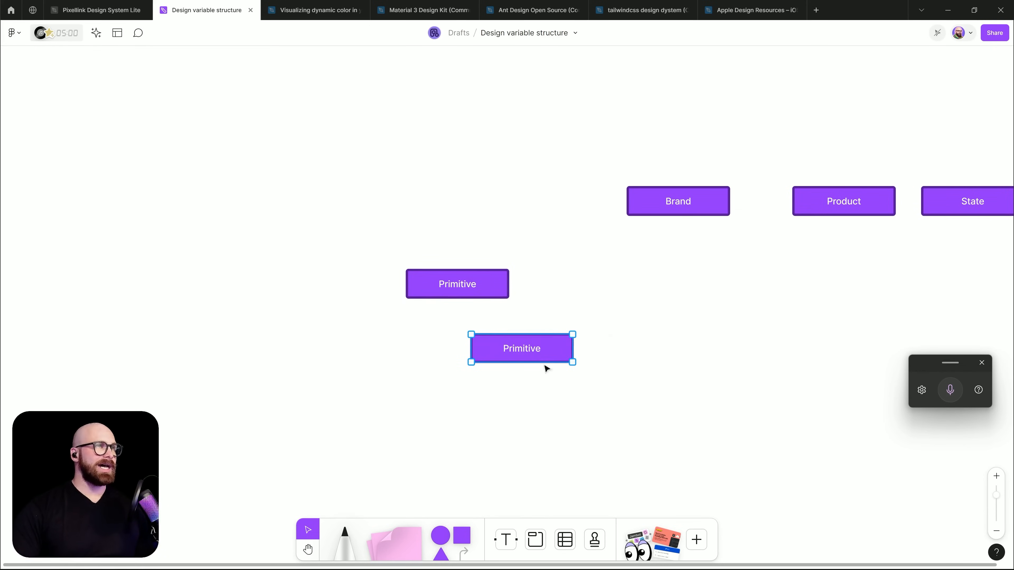
# Switch to the Pixellink Design System Lite file and examine the Gray and Primary shades in the Light group of Primitive Colors PLX.
pyautogui.click(101, 10)
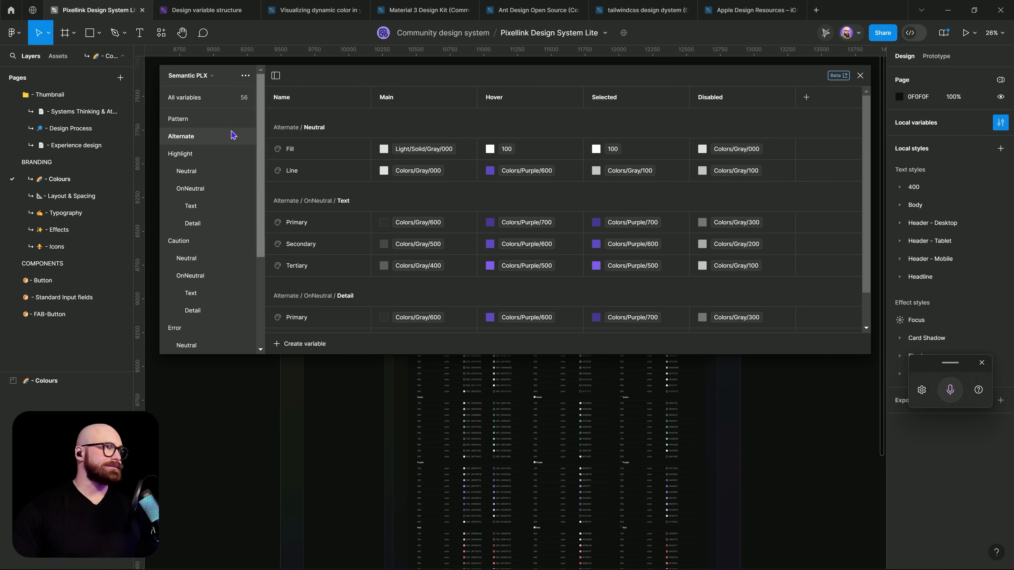
pyautogui.click(196, 78)
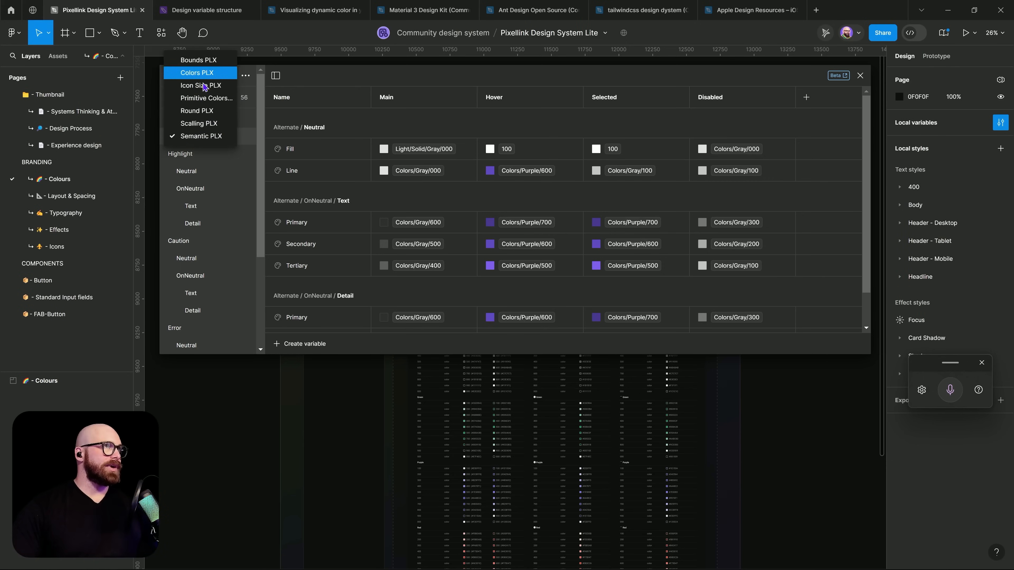
pyautogui.click(209, 100)
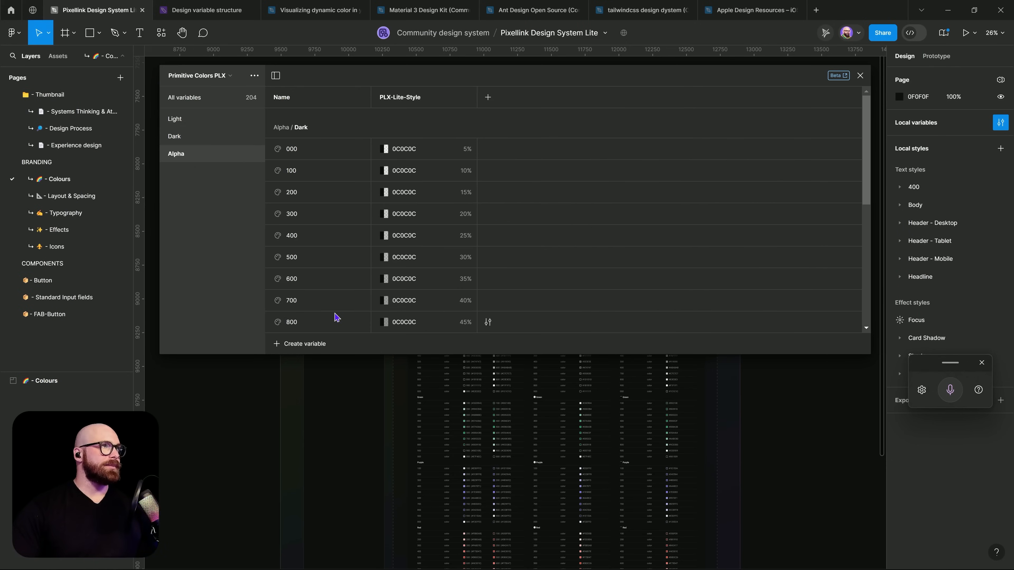
pyautogui.click(179, 124)
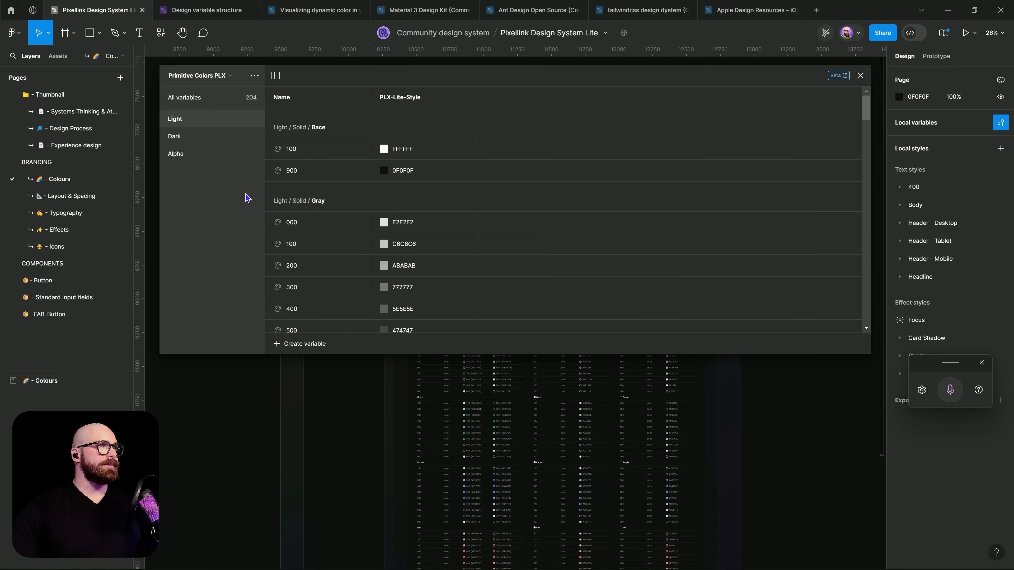
pyautogui.scroll(-5, 399, 288)
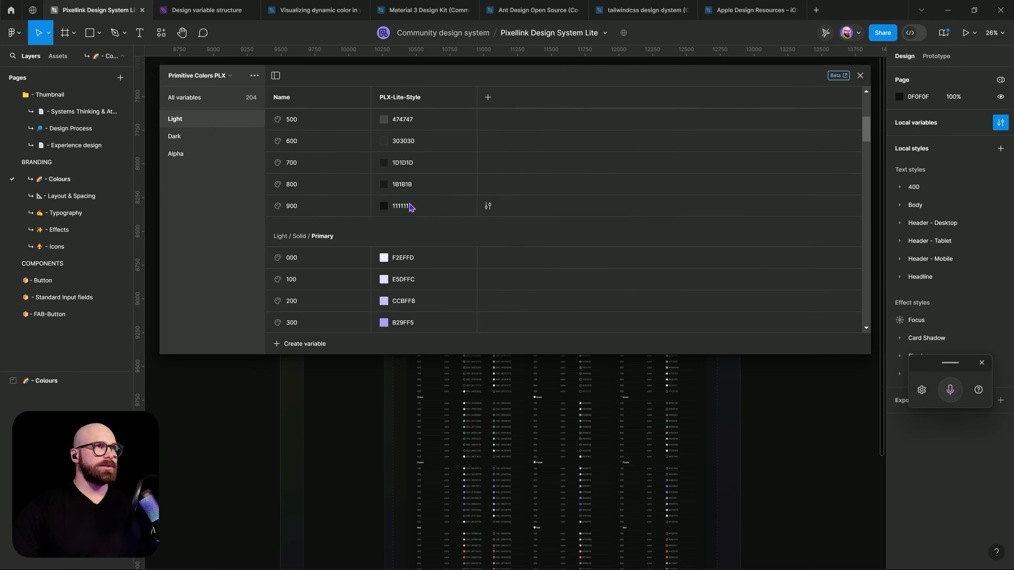
pyautogui.scroll(-5, 424, 216)
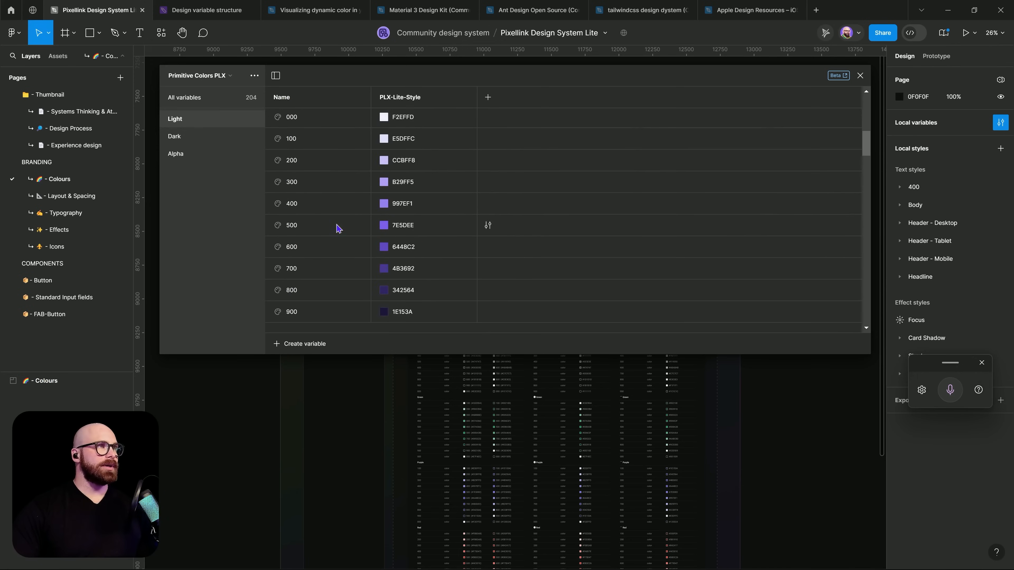
# Copy the hex value of Primary shade 500, relabel the duplicate Primitive box on the Design variable structure board 7E5DEE, and align it below Primitive.
pyautogui.click(425, 234)
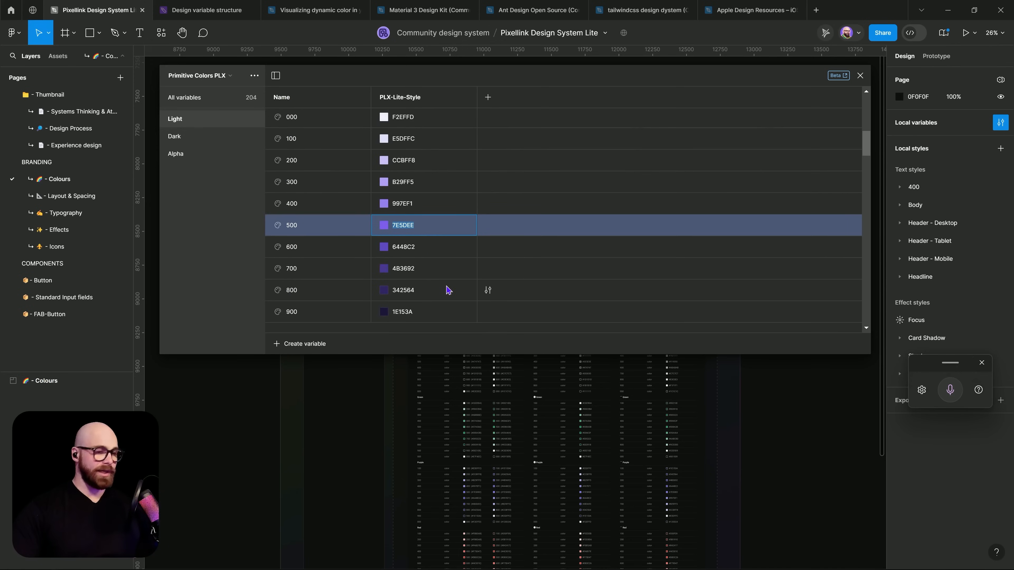
pyautogui.click(187, 13)
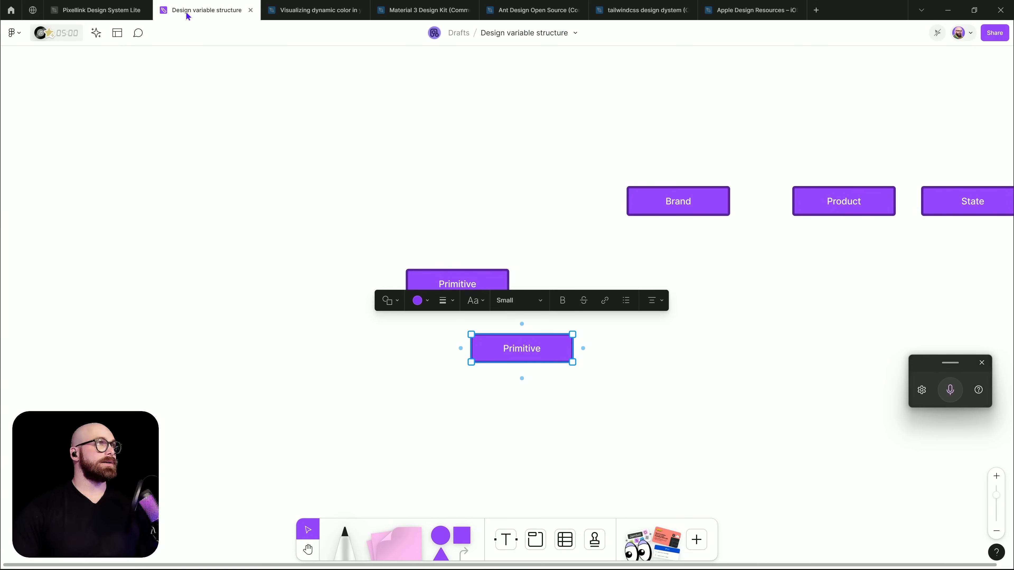
pyautogui.doubleClick(521, 348)
pyautogui.write('7E5DEE')
pyautogui.click(638, 417)
pyautogui.moveTo(561, 354); pyautogui.dragTo(496, 363)
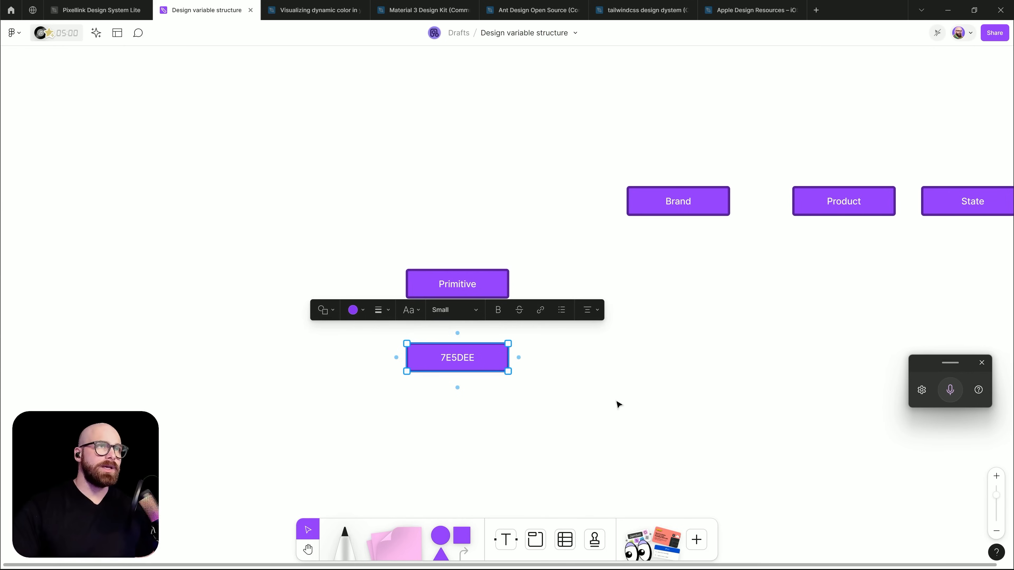
pyautogui.click(637, 396)
pyautogui.click(496, 352)
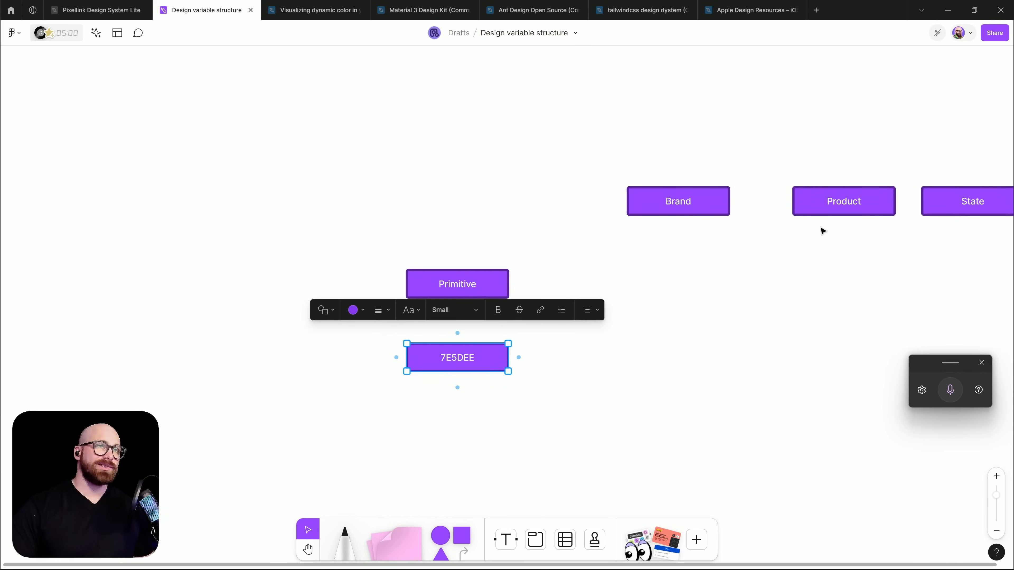
# Move the State box slightly right and draw a vertical black line separating the Primitive boxes from Brand, Product and State.
pyautogui.hscroll(5, 794, 292)
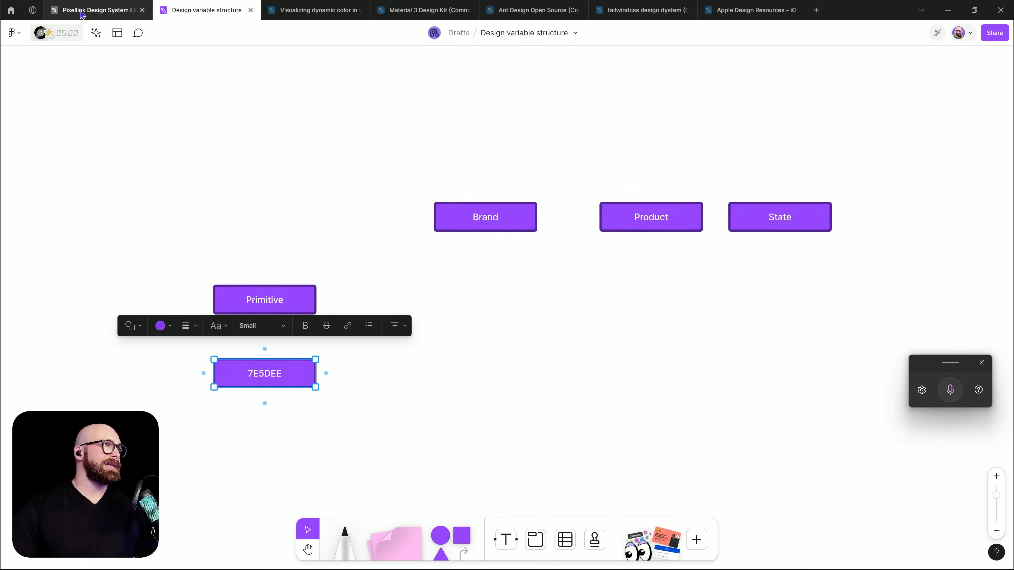
pyautogui.moveTo(798, 217); pyautogui.dragTo(817, 218)
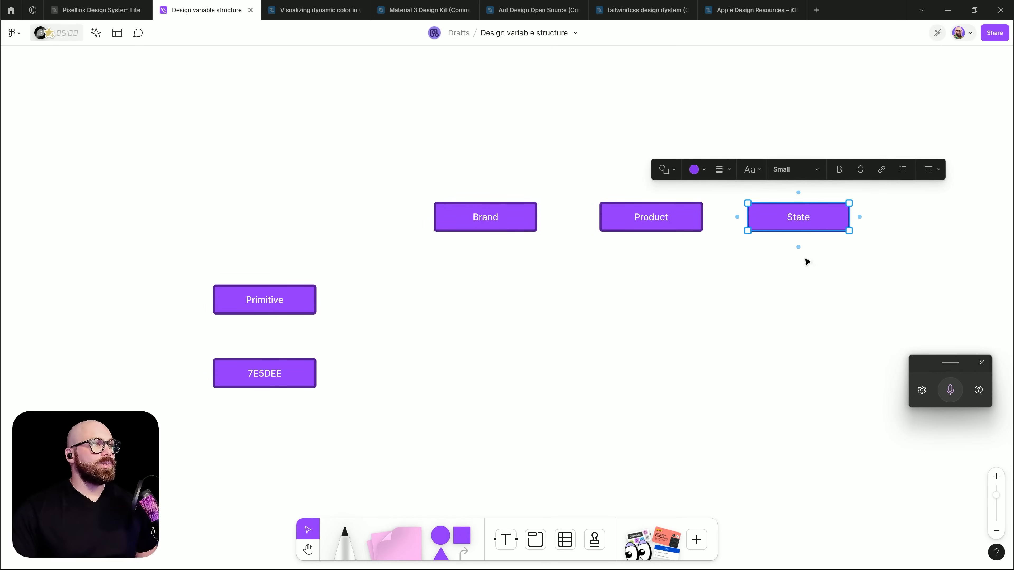
pyautogui.press('m')
pyautogui.moveTo(386, 190); pyautogui.dragTo(339, 506)
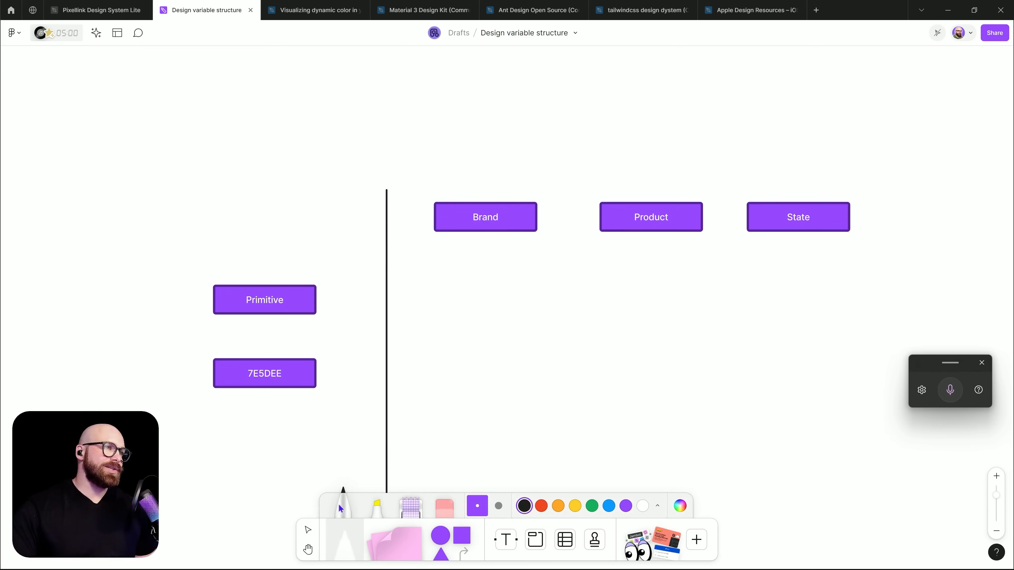
pyautogui.moveTo(490, 384); pyautogui.dragTo(610, 285)
pyautogui.scroll(2, 411, 320)
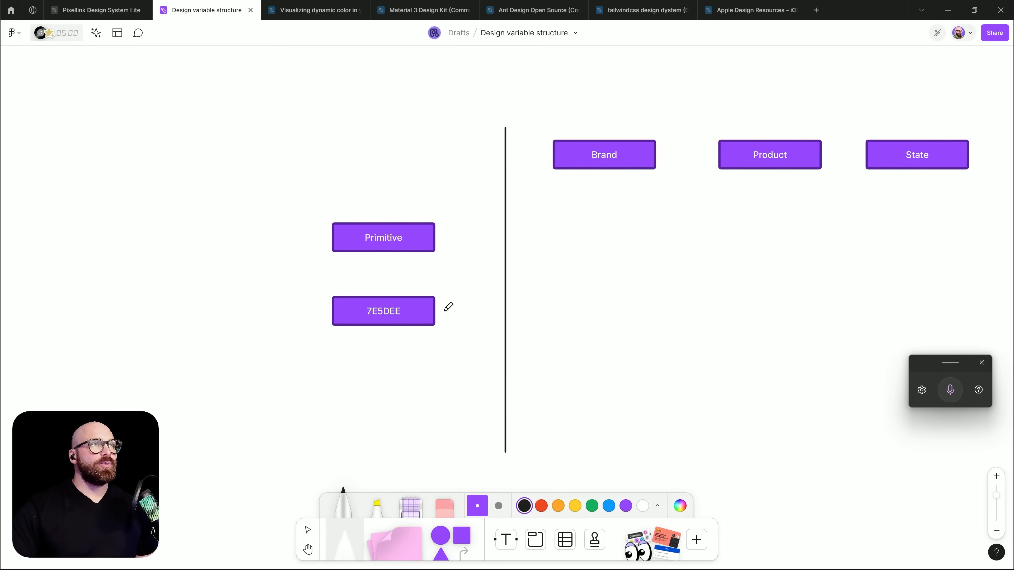
# Draw a horizontal line from the 7E5DEE box across the vertical divider, and a right-pointing arrow below Brand.
pyautogui.moveTo(444, 311); pyautogui.dragTo(537, 311)
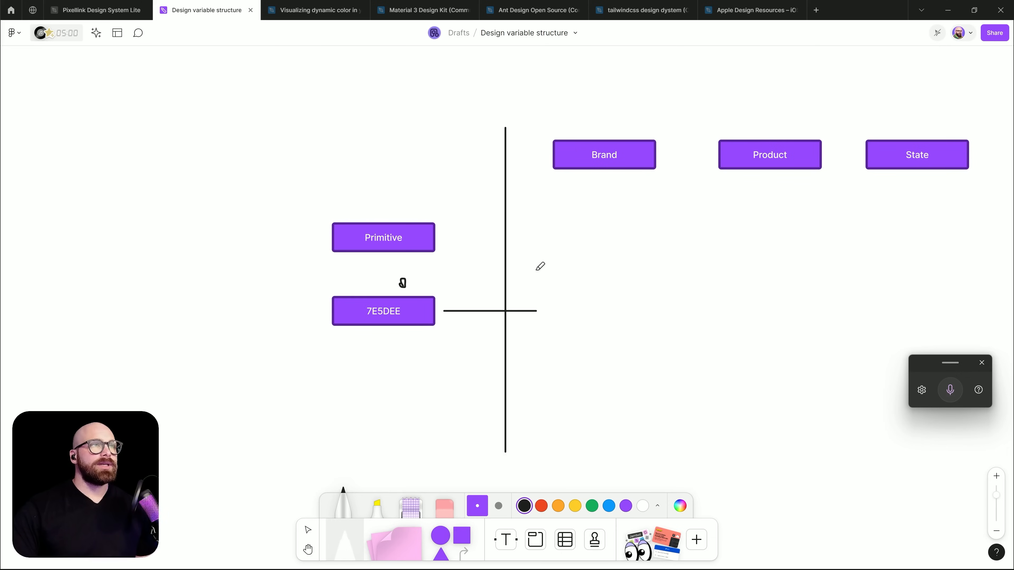
pyautogui.moveTo(535, 272)
pyautogui.mouseDown()
pyautogui.moveTo(658, 249)
pyautogui.moveTo(655, 282)
pyautogui.mouseUp()
pyautogui.moveTo(722, 364); pyautogui.dragTo(515, 372)
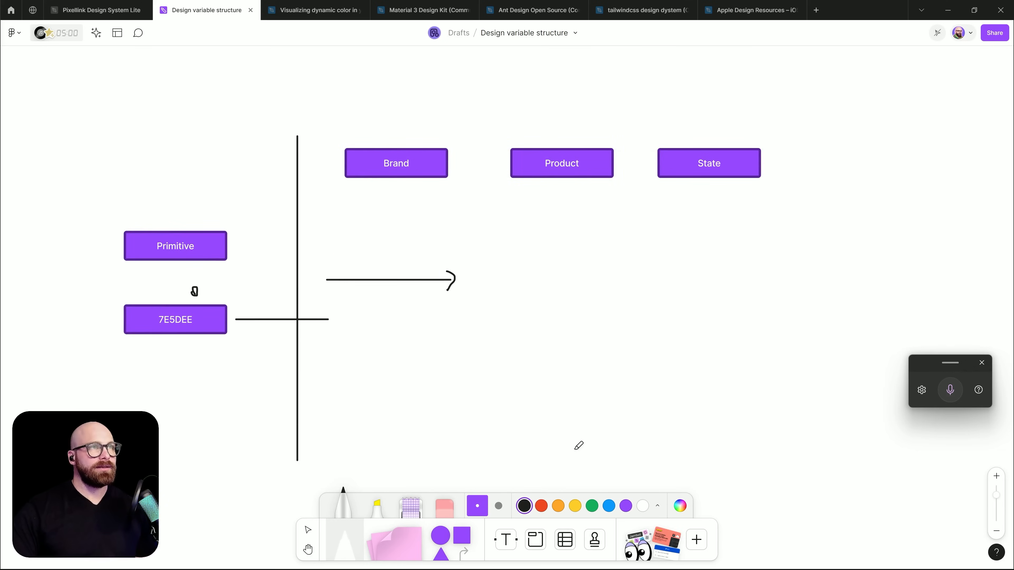
# Switch to the Pixellink Design System Lite file and review the Purple shades in Colors PLX and the Alternate group in Semantic PLX.
pyautogui.click(99, 10)
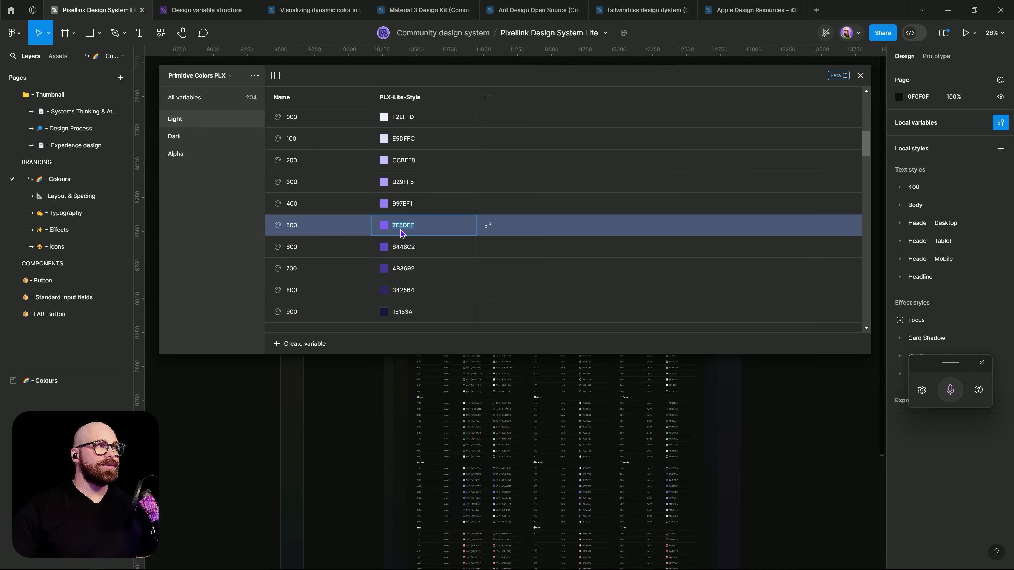
pyautogui.click(201, 75)
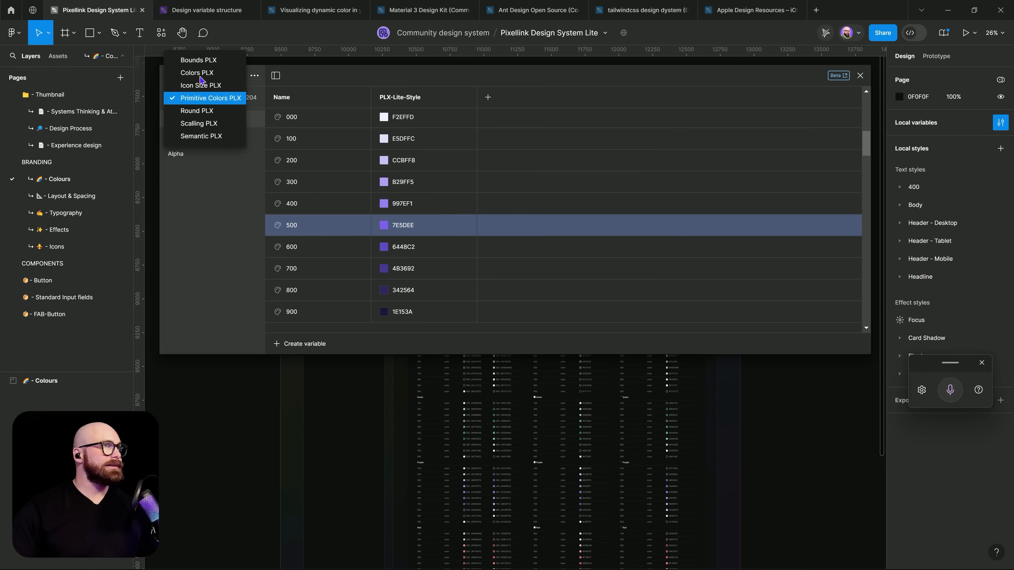
pyautogui.click(216, 73)
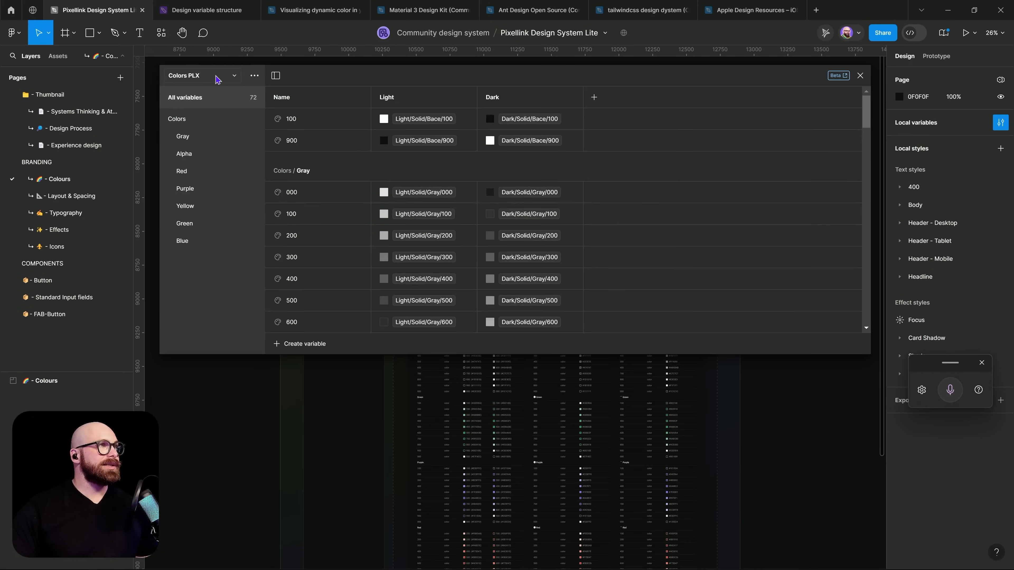
pyautogui.scroll(-12, 427, 284)
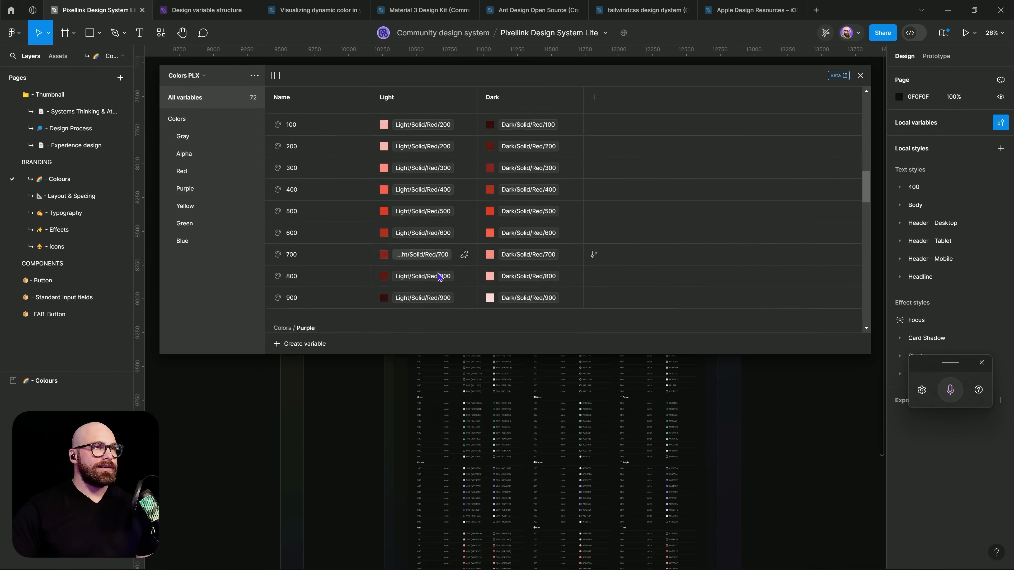
pyautogui.scroll(2, 485, 186)
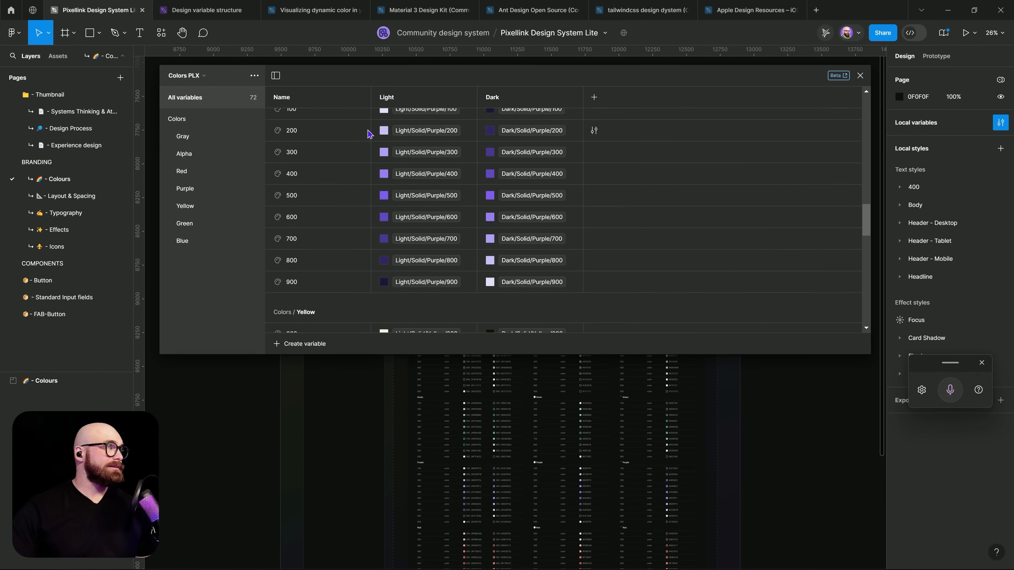
pyautogui.click(202, 84)
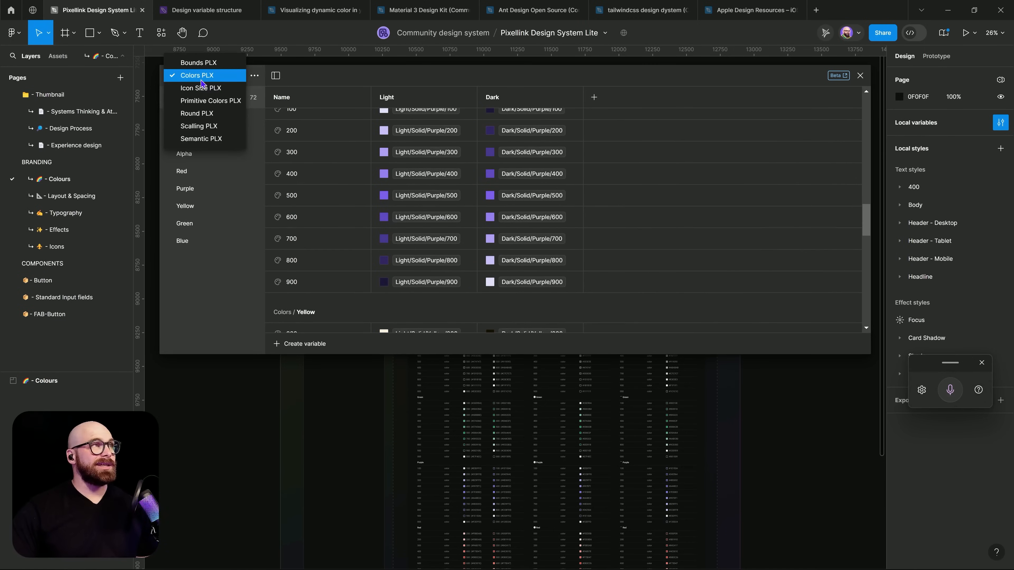
pyautogui.click(219, 141)
pyautogui.scroll(-2, 617, 244)
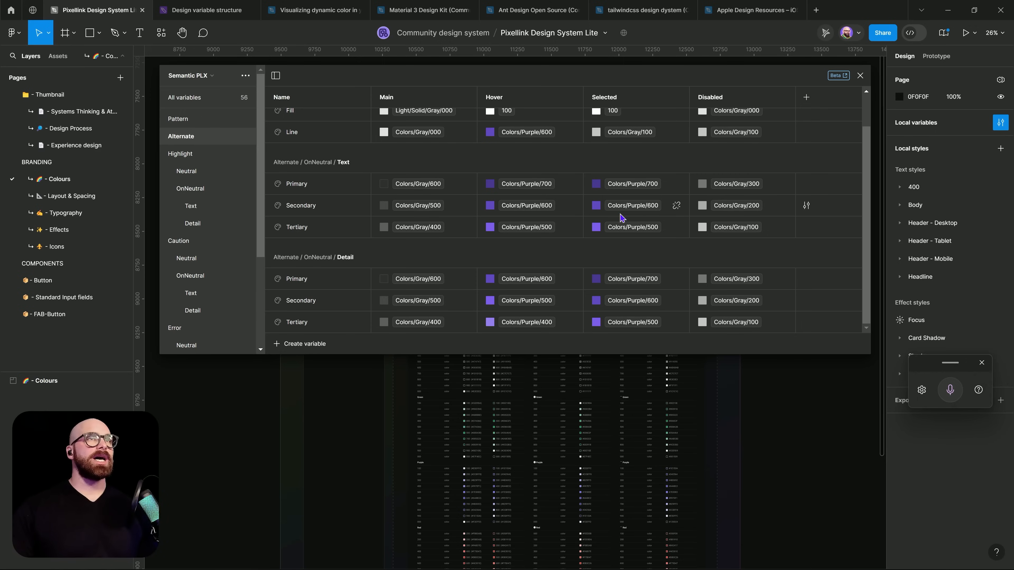
# Return to the Design variable structure board and duplicate the 7E5DEE box to the right side of the vertical divider.
pyautogui.click(232, 16)
pyautogui.moveTo(394, 322); pyautogui.dragTo(556, 296)
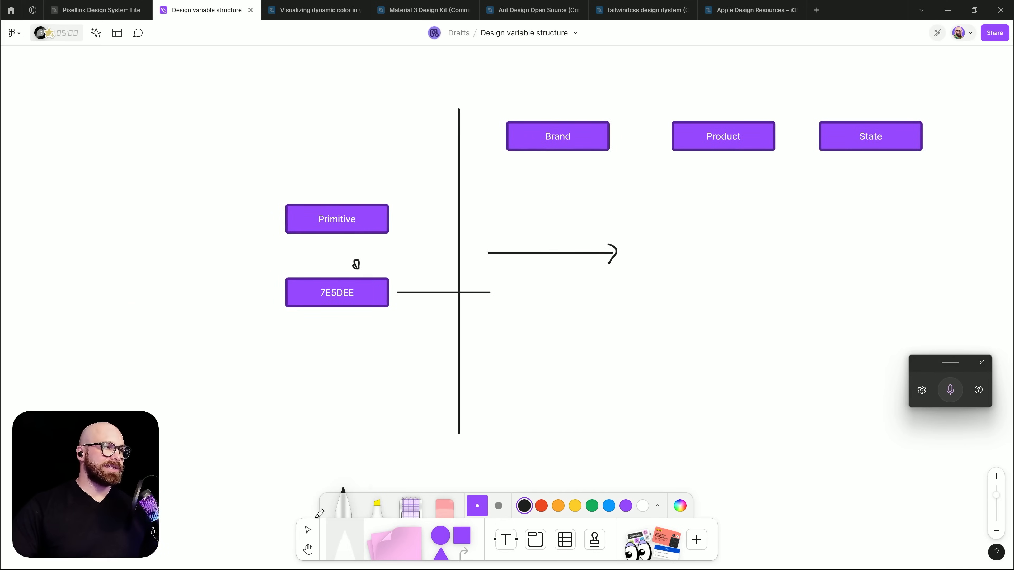
pyautogui.click(313, 528)
pyautogui.click(338, 299)
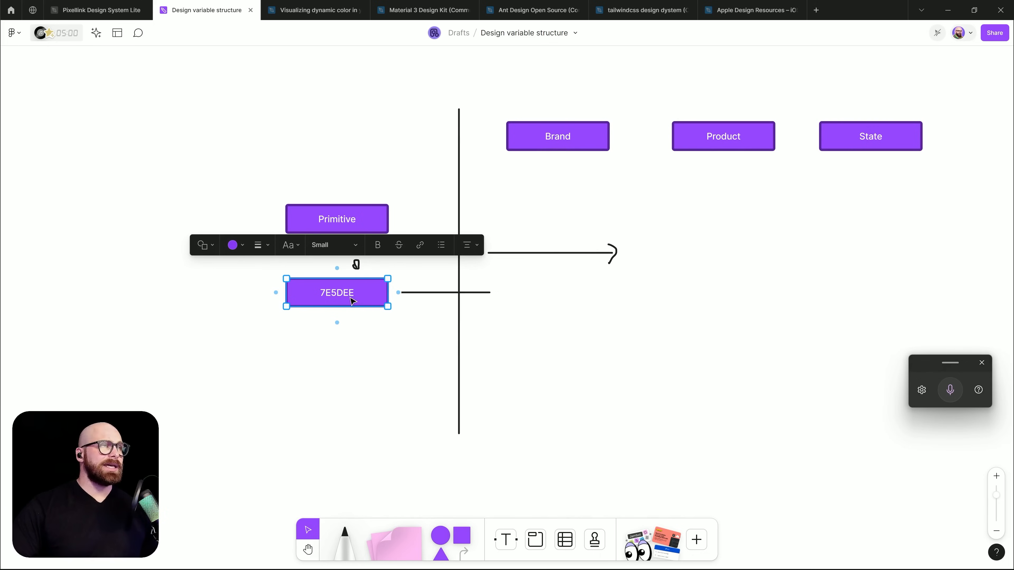
pyautogui.moveTo(353, 301); pyautogui.dragTo(666, 332)
# Move the Product box directly below Brand and delete the hand-drawn arrow.
pyautogui.click(567, 146)
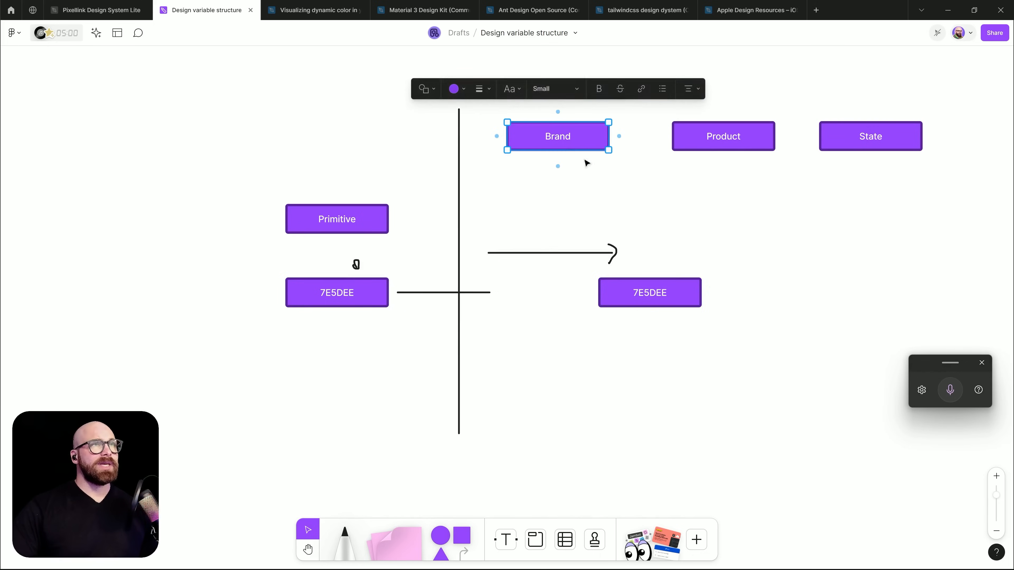
pyautogui.moveTo(717, 140); pyautogui.dragTo(550, 193)
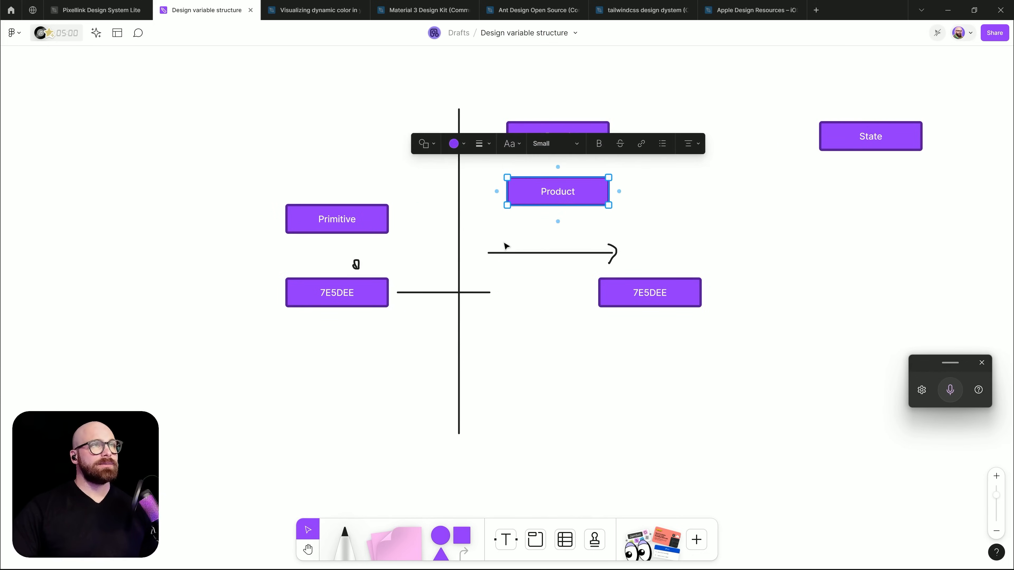
pyautogui.moveTo(530, 238); pyautogui.dragTo(706, 287)
pyautogui.press('Delete')
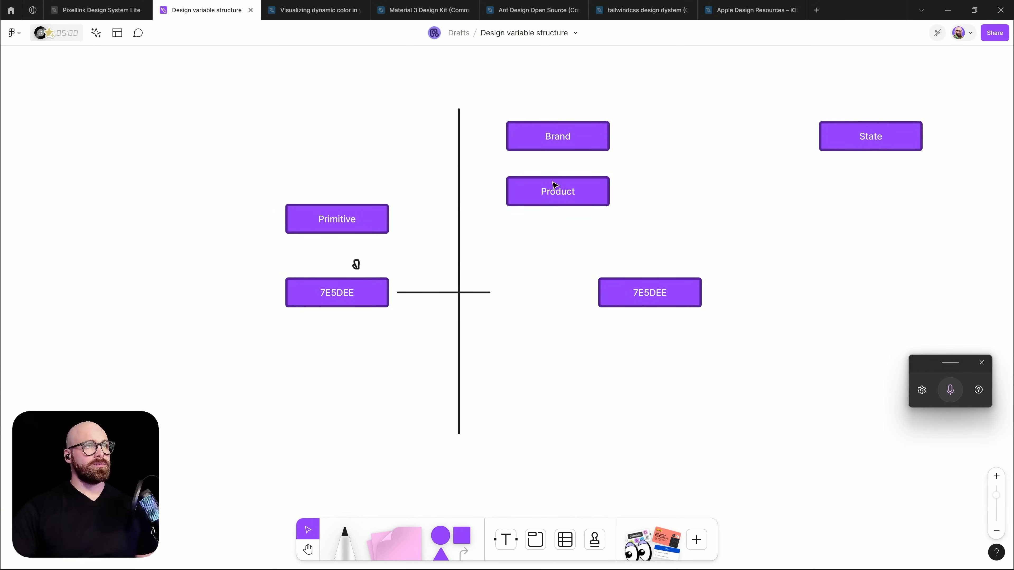
# Shift Product down, place the 7E5DEE copy between Brand and Product, and relabel that copy Primary.
pyautogui.click(560, 200)
pyautogui.moveTo(579, 195); pyautogui.dragTo(579, 250)
pyautogui.moveTo(658, 290); pyautogui.dragTo(587, 191)
pyautogui.doubleClick(588, 190)
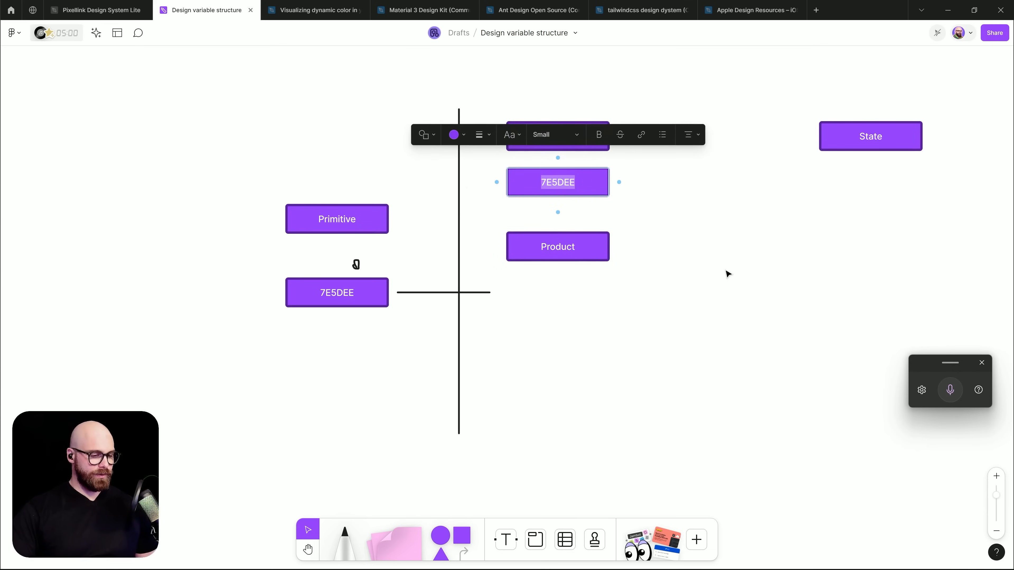
pyautogui.press('super+h')
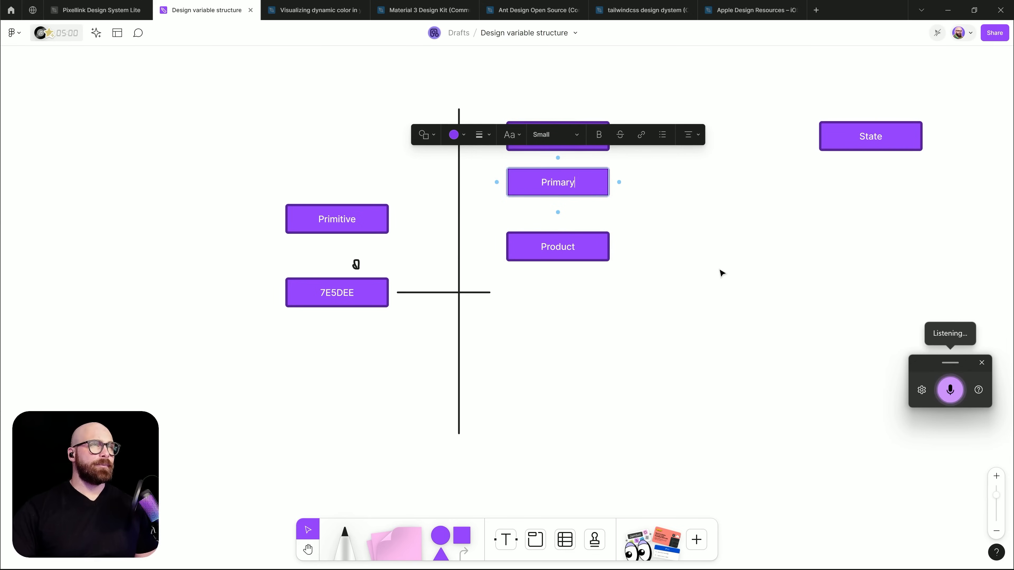
pyautogui.click(645, 254)
# Move Product further down, duplicate the Primary box below itself, and relabel the copy Secondary.
pyautogui.click(599, 247)
pyautogui.moveTo(594, 259); pyautogui.dragTo(604, 333)
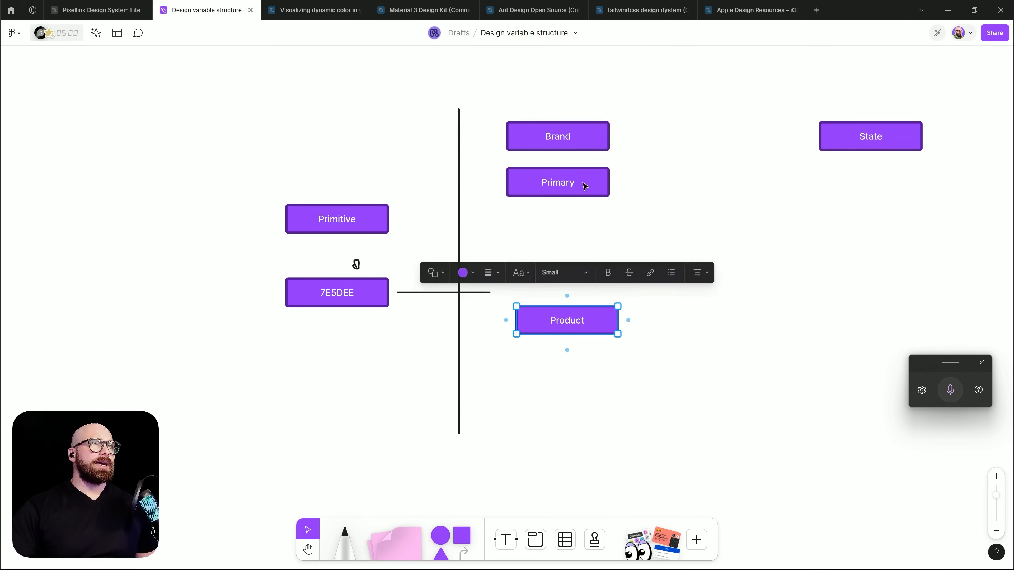
pyautogui.moveTo(584, 183); pyautogui.dragTo(591, 236)
pyautogui.doubleClick(565, 238)
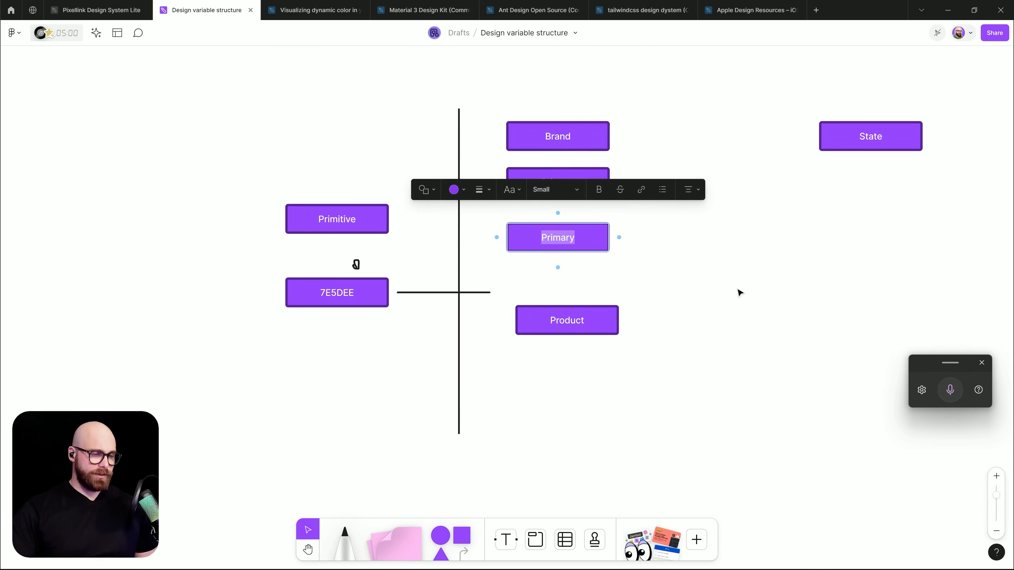
pyautogui.press('super+h')
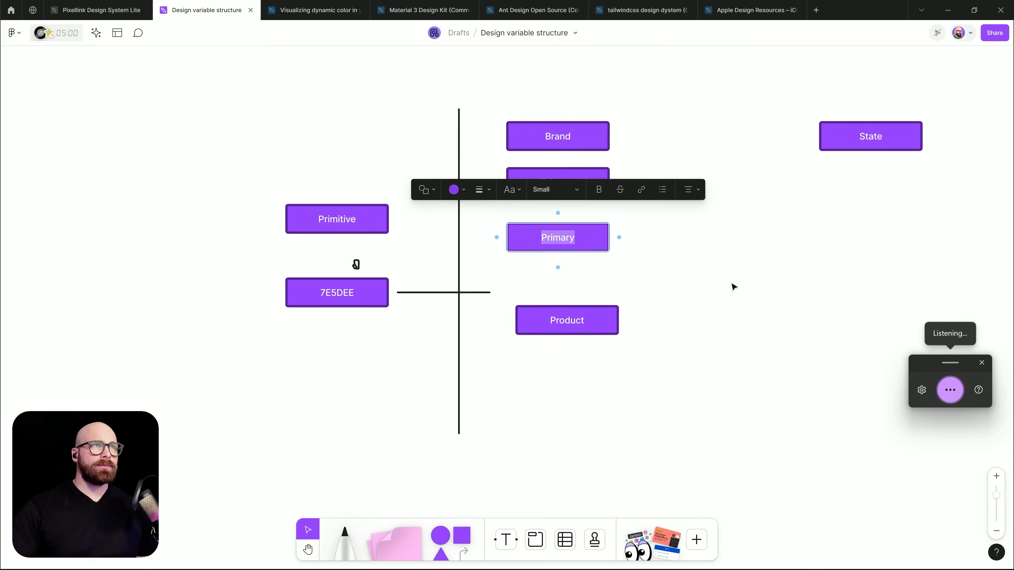
pyautogui.click(681, 277)
# Duplicate the Secondary box just below itself and relabel the copy Tertiary.
pyautogui.moveTo(567, 235); pyautogui.dragTo(571, 263)
pyautogui.doubleClick(571, 264)
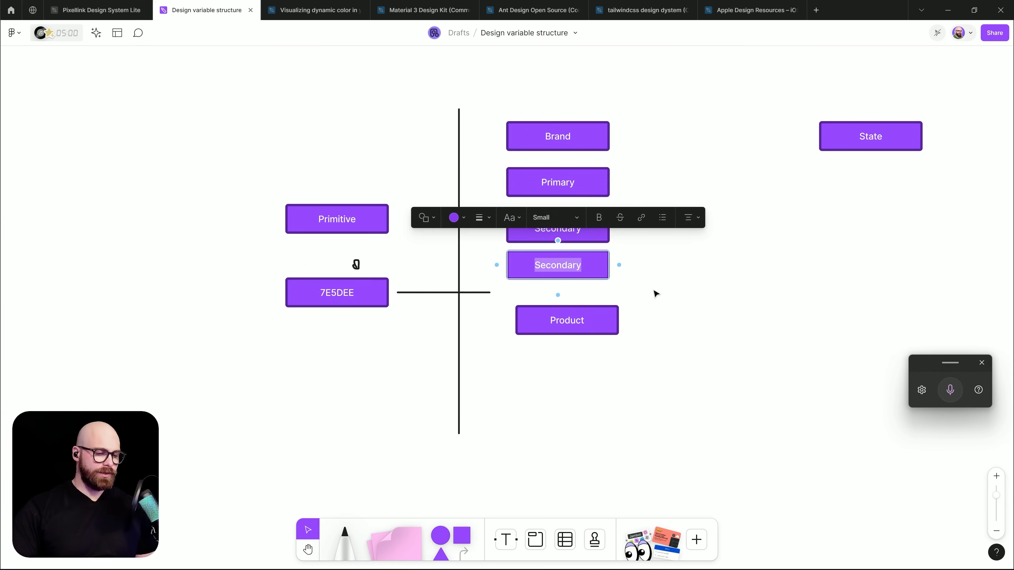
pyautogui.press('super+h')
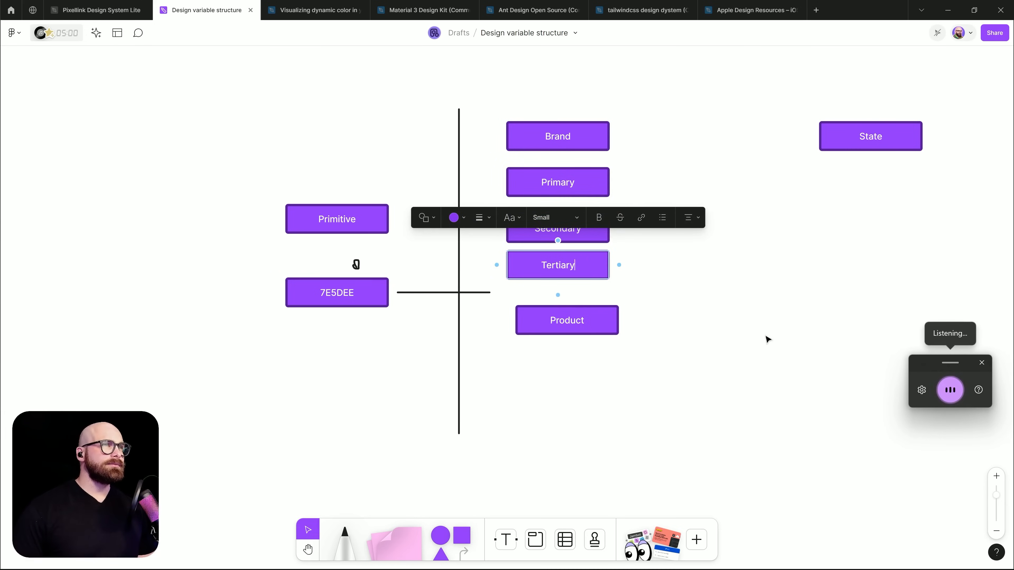
pyautogui.click(765, 340)
# Space the Primary, Secondary and Tertiary boxes evenly in their column under Brand.
pyautogui.scroll(-1, 744, 320)
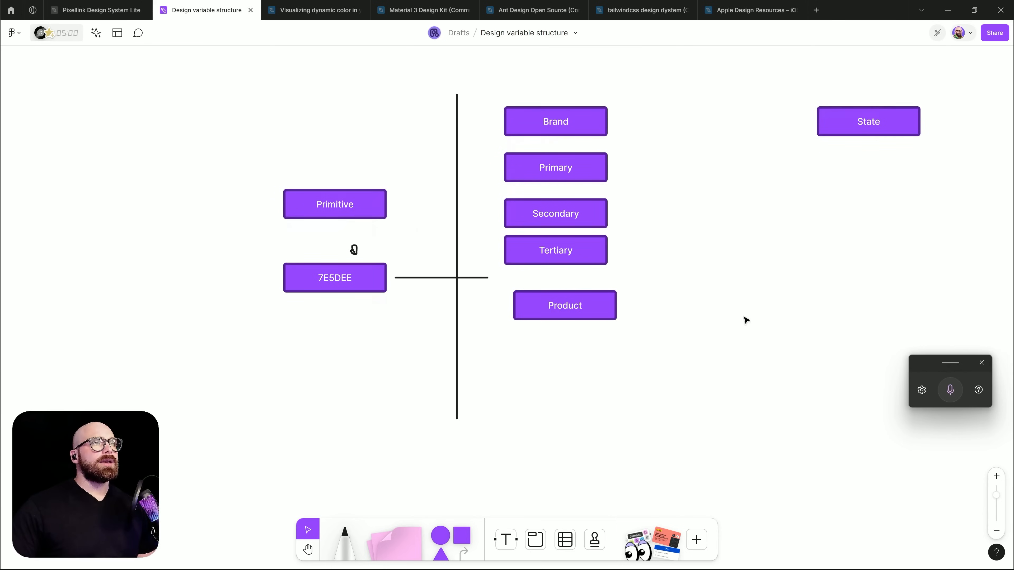
pyautogui.moveTo(640, 163); pyautogui.dragTo(596, 266)
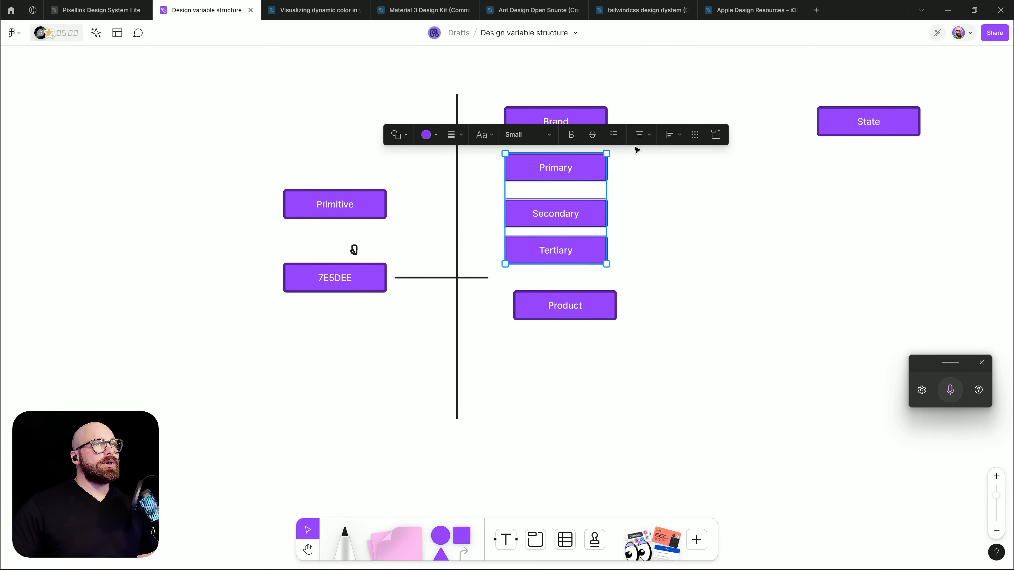
pyautogui.click(695, 134)
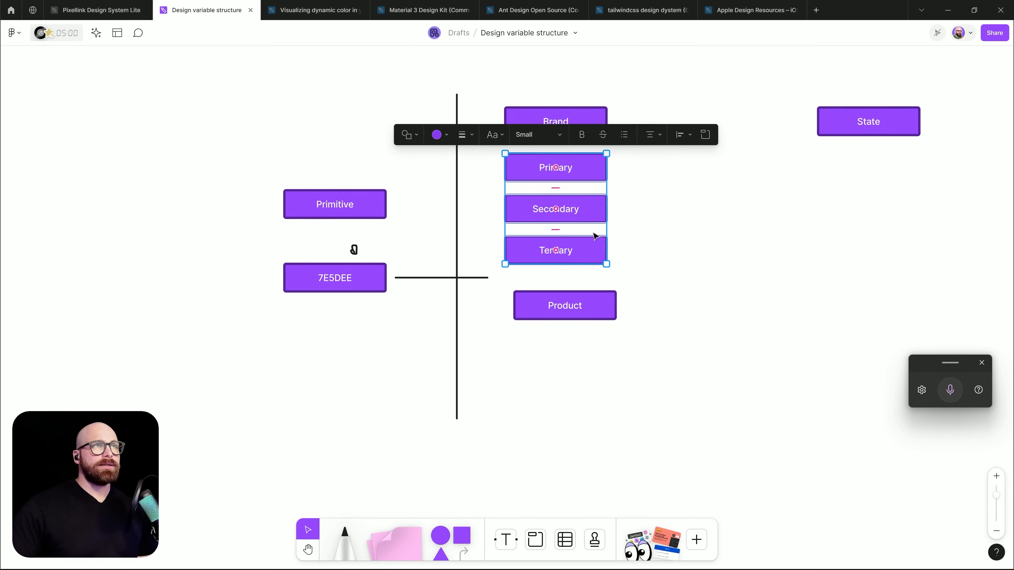
pyautogui.click(692, 326)
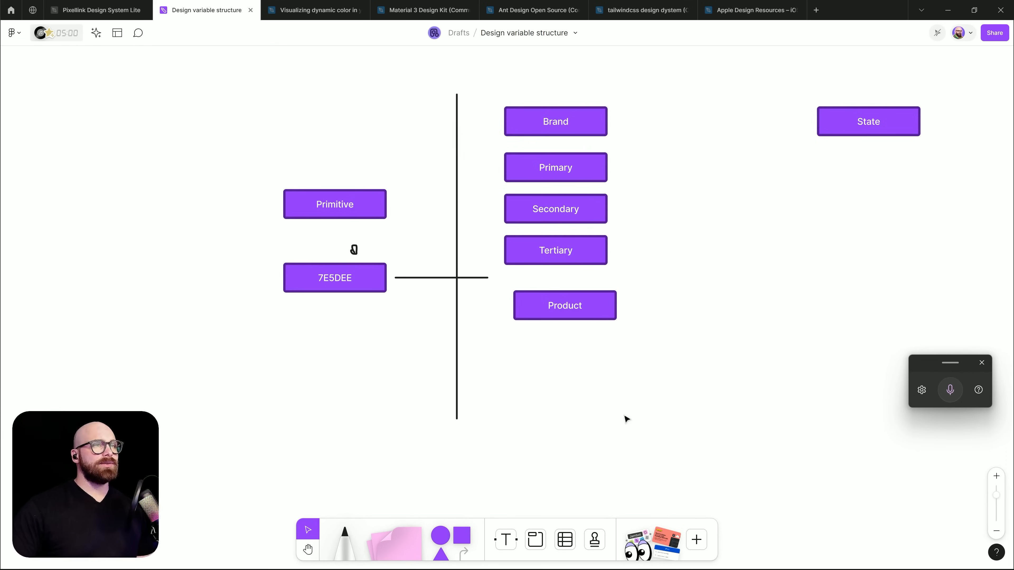
# Switch to the Visualizing dynamic color file and view its tonal palettes and color schemes.
pyautogui.moveTo(427, 205); pyautogui.dragTo(445, 236)
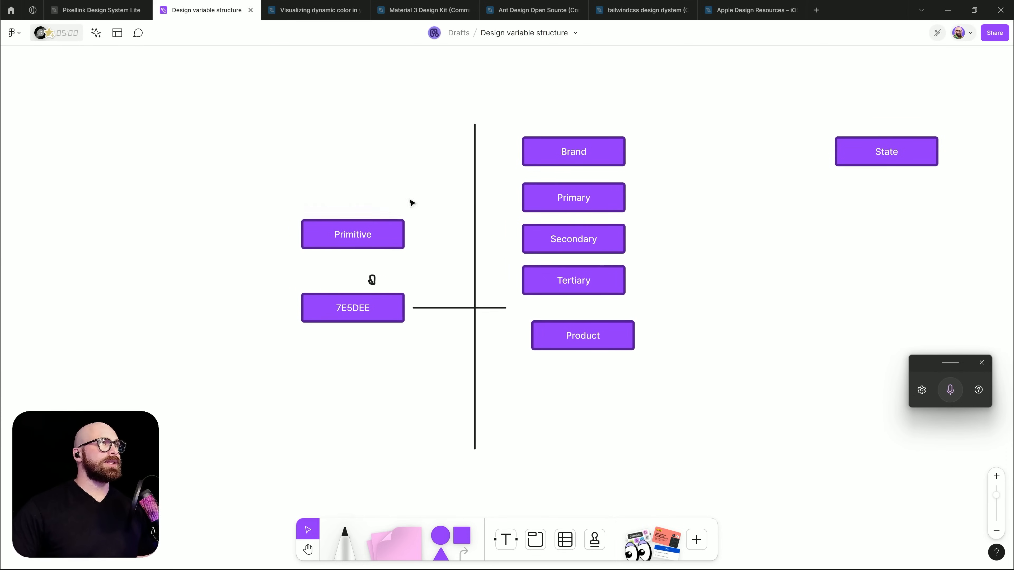
pyautogui.click(320, 11)
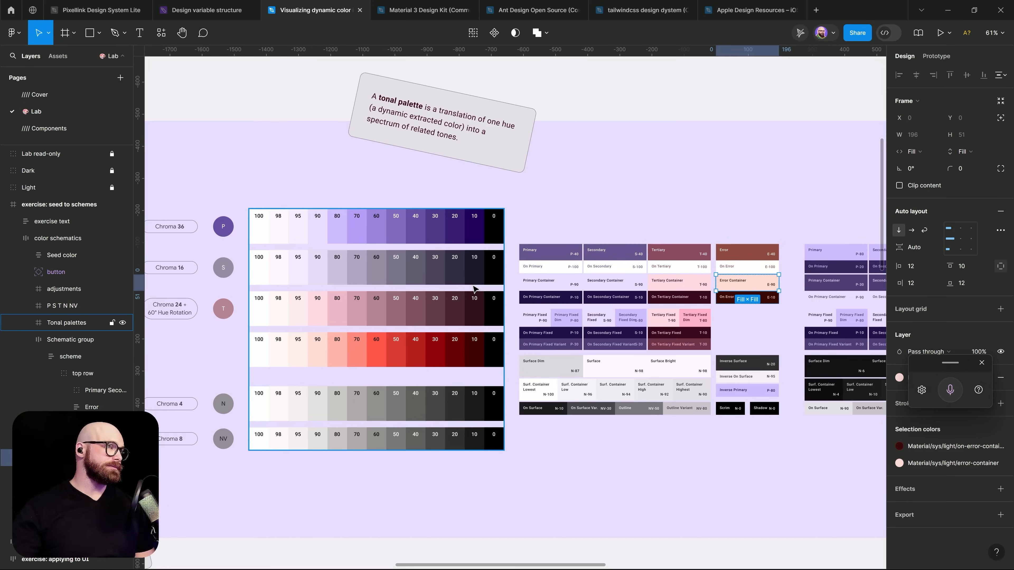
# Switch back to the Design variable structure board and align the Product box below Tertiary in the Brand column.
pyautogui.click(184, 11)
pyautogui.click(615, 292)
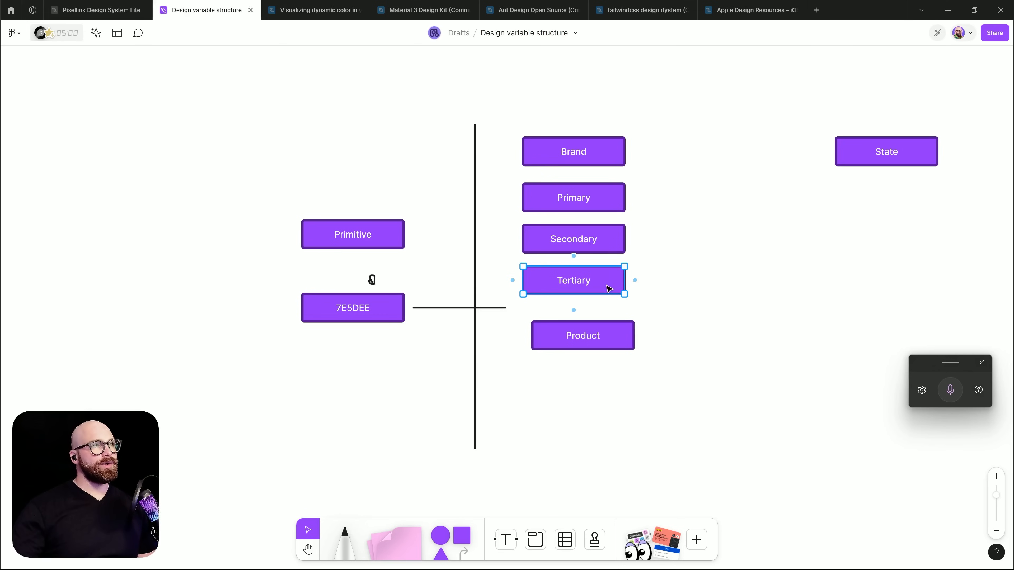
pyautogui.moveTo(669, 193); pyautogui.dragTo(608, 297)
pyautogui.scroll(-3, 774, 346)
pyautogui.hscroll(-2, 775, 346)
pyautogui.click(650, 304)
pyautogui.hscroll(2, 549, 329)
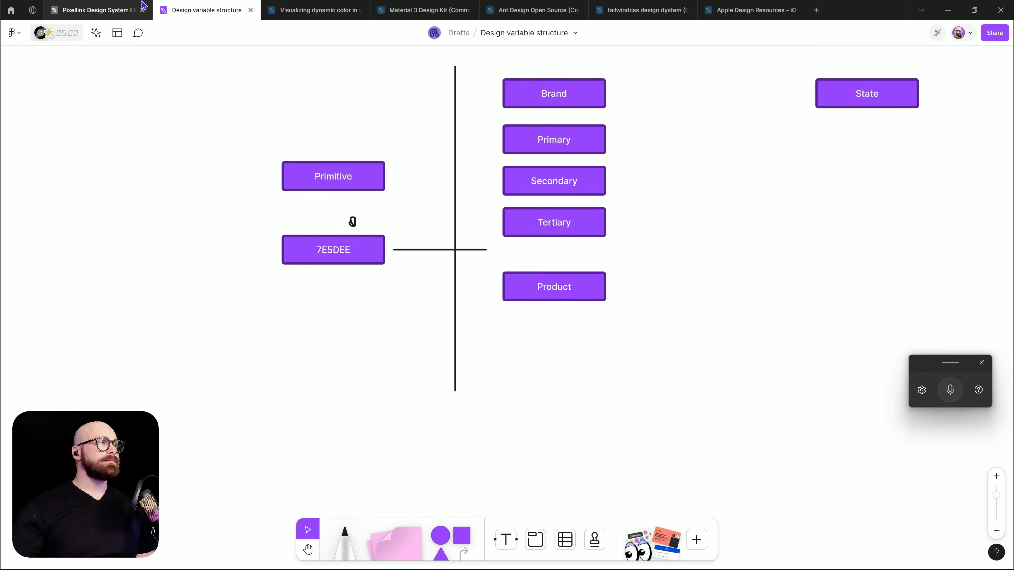
pyautogui.click(565, 290)
pyautogui.click(712, 383)
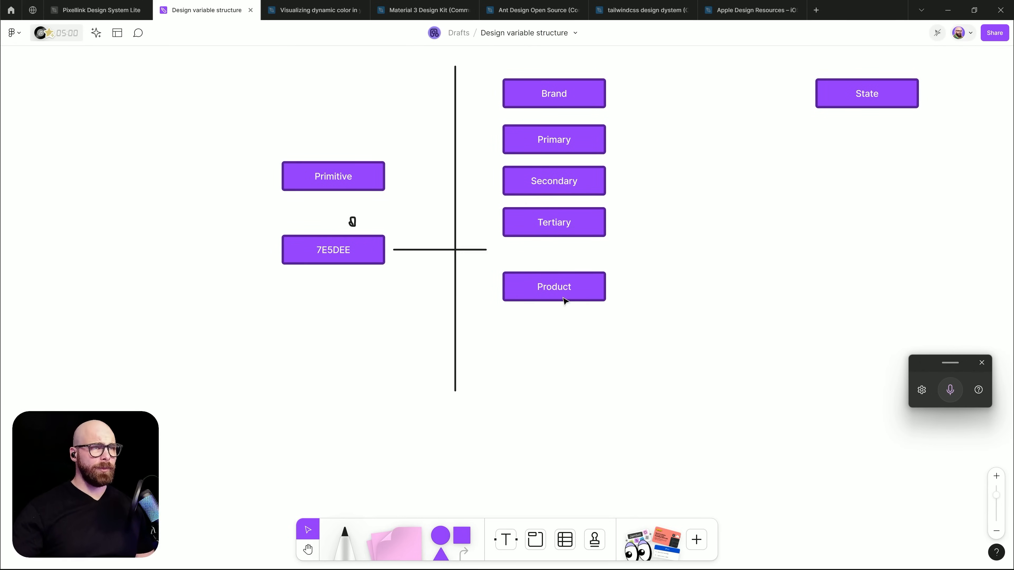
# Duplicate the Product box just below itself and relabel the copy Error.
pyautogui.click(574, 294)
pyautogui.keyDown('alt'); pyautogui.moveTo(578, 288); pyautogui.dragTo(577, 324); pyautogui.keyUp('alt')
pyautogui.doubleClick(556, 325)
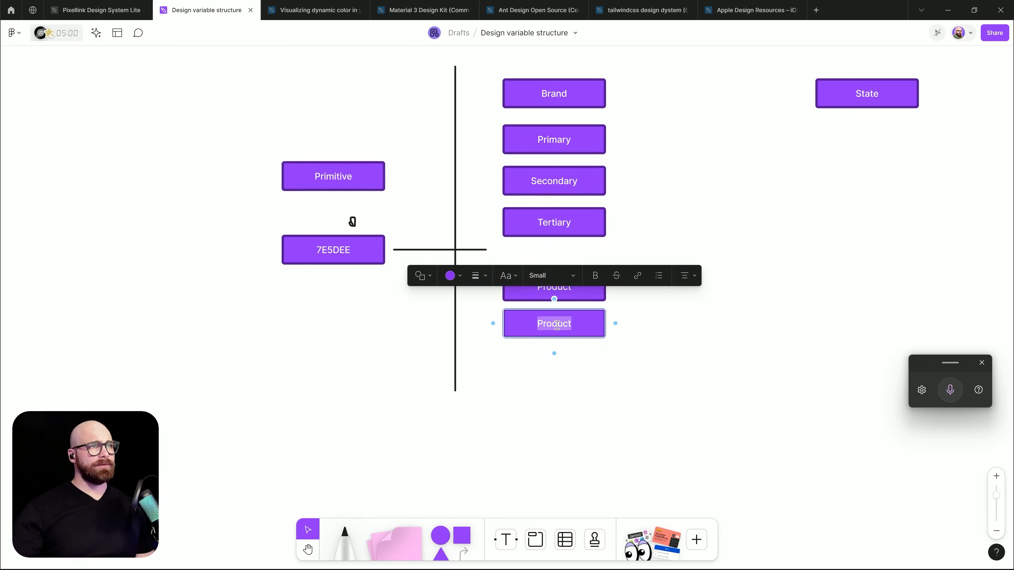
pyautogui.write('Error')
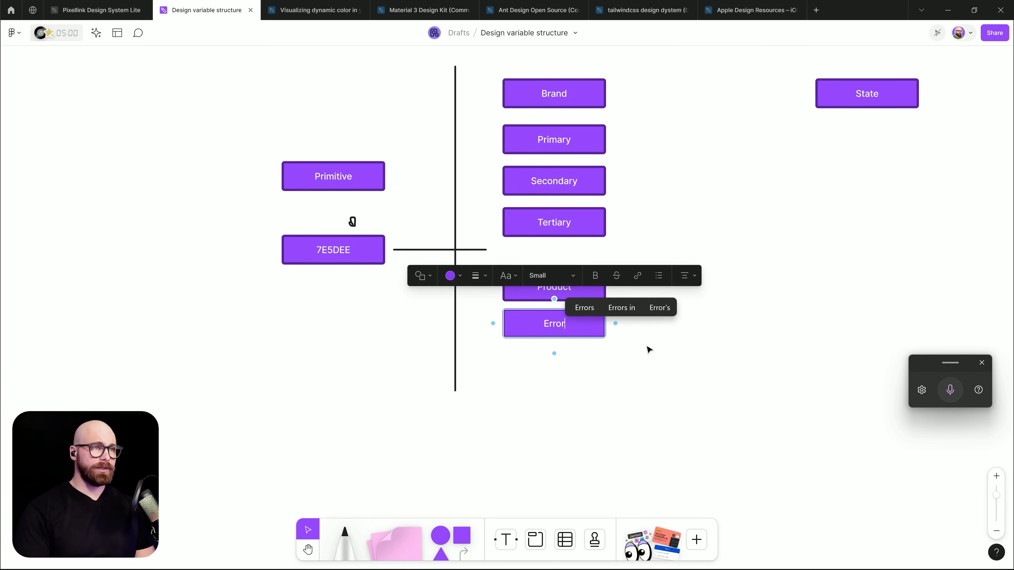
pyautogui.click(647, 350)
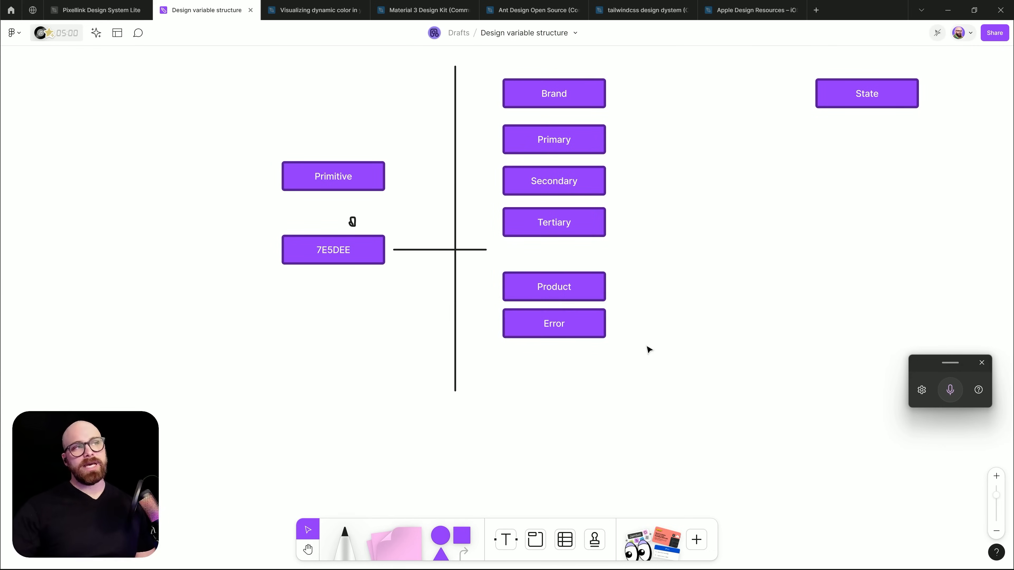
# Relabel the Error box Damage.
pyautogui.doubleClick(552, 327)
pyautogui.write('Damage')
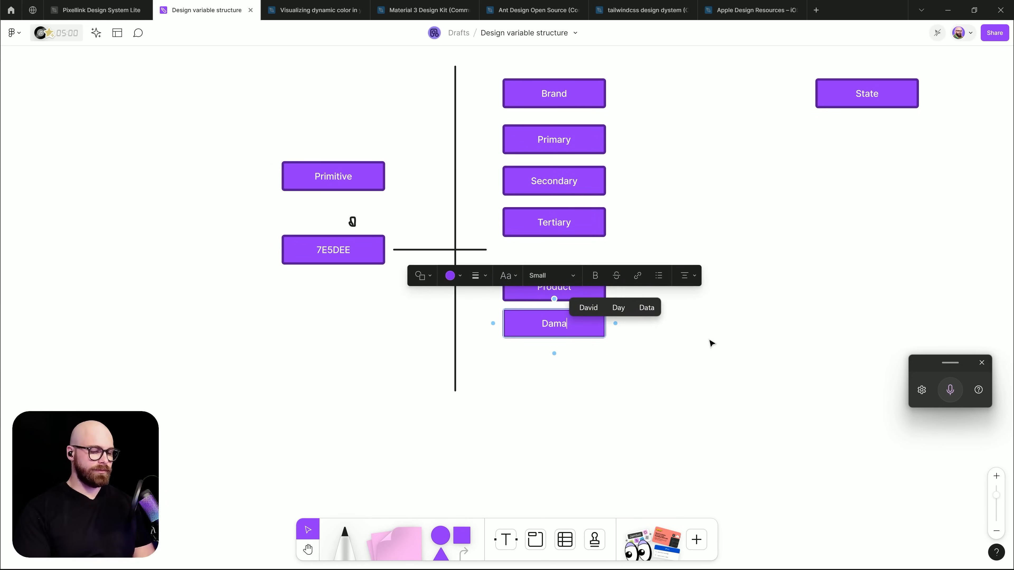
pyautogui.click(701, 343)
# Duplicate the Damage box just below itself and relabel the copy Success.
pyautogui.moveTo(558, 327); pyautogui.dragTo(562, 369)
pyautogui.doubleClick(563, 368)
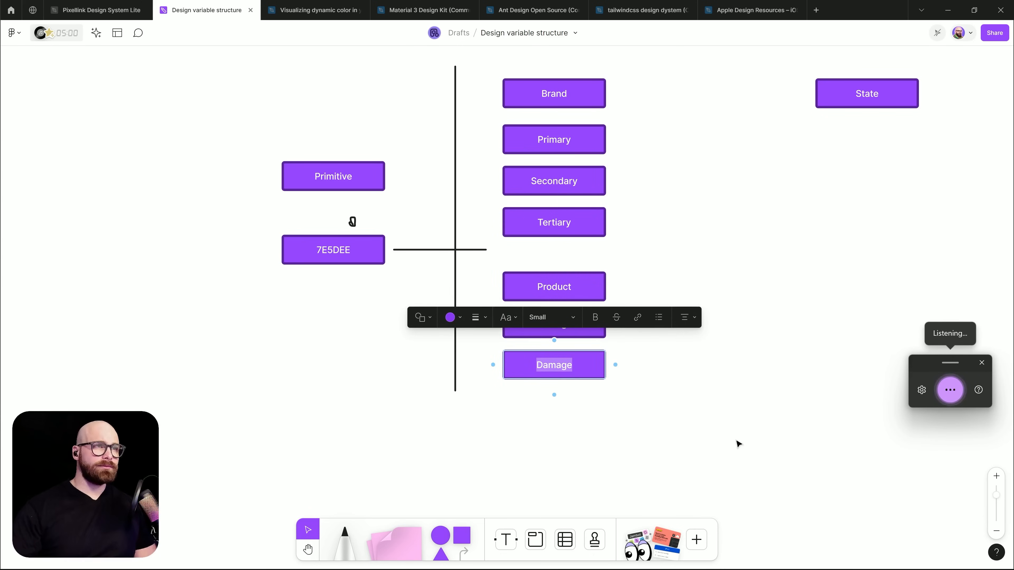
pyautogui.write('Success')
pyautogui.click(738, 429)
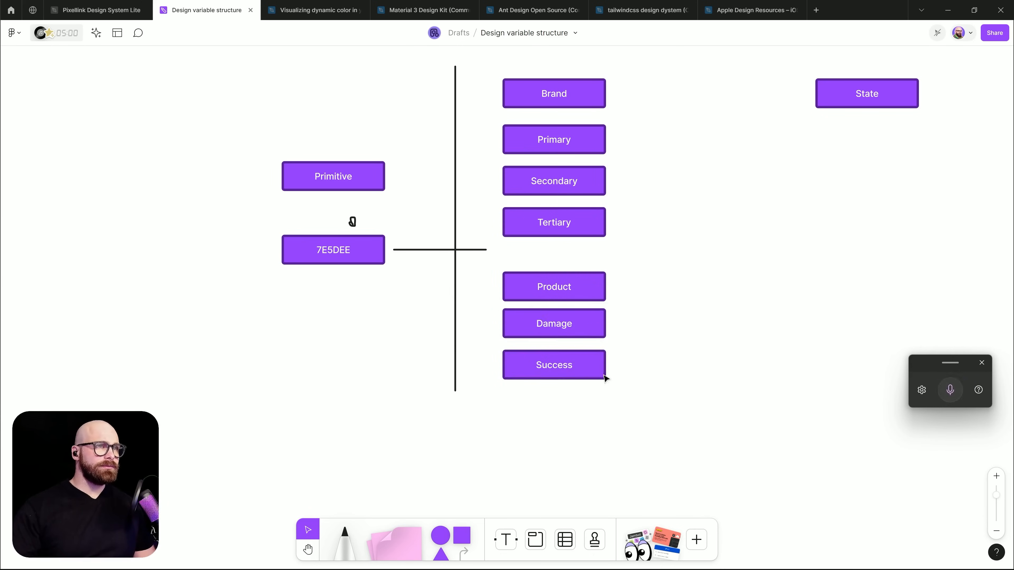
# Duplicate the Success box just below itself, relabel the copy Gray, and dismiss the voice typing window.
pyautogui.click(601, 370)
pyautogui.moveTo(602, 367); pyautogui.dragTo(603, 404)
pyautogui.doubleClick(550, 405)
pyautogui.write('Gray')
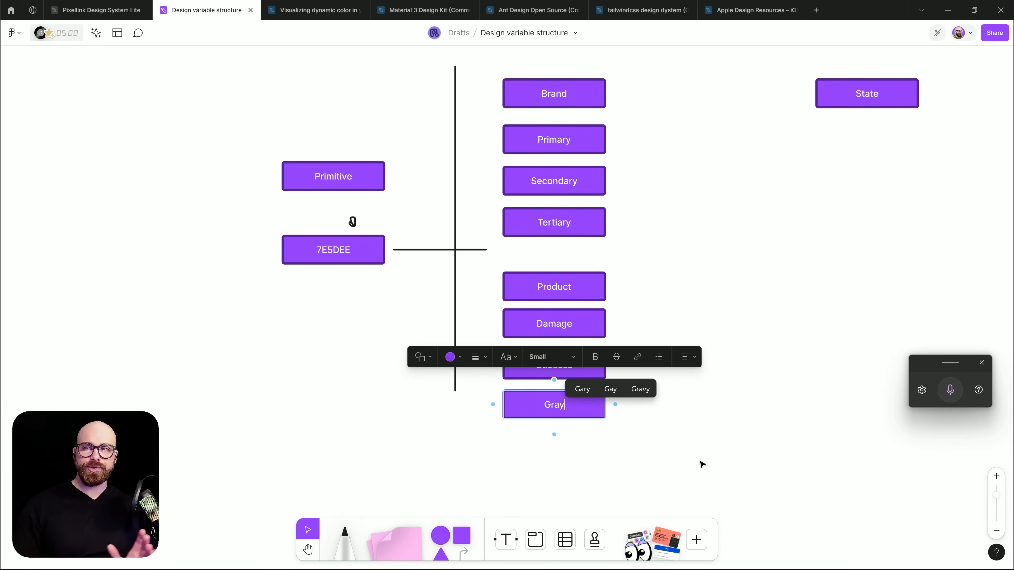
pyautogui.click(702, 463)
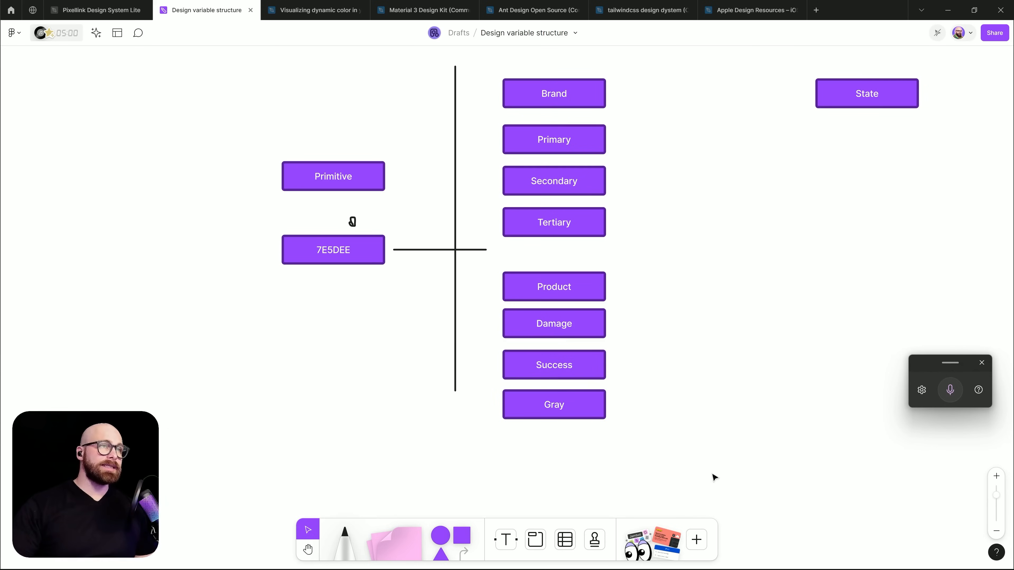
pyautogui.click(983, 363)
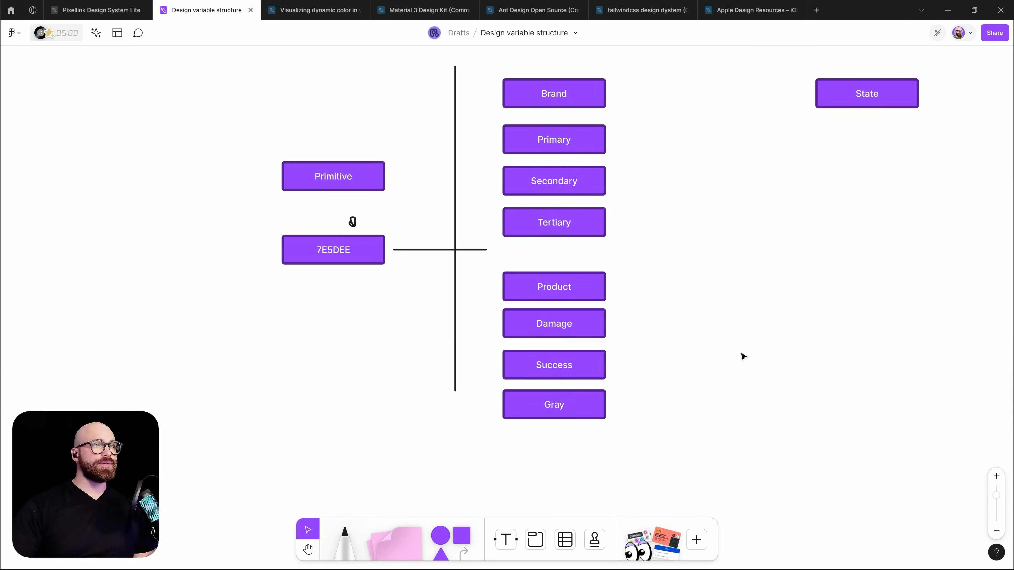
# Move the Damage, Success and Gray boxes slightly further below Product and space them evenly.
pyautogui.click(559, 416)
pyautogui.click(688, 312)
pyautogui.moveTo(624, 322); pyautogui.dragTo(583, 419)
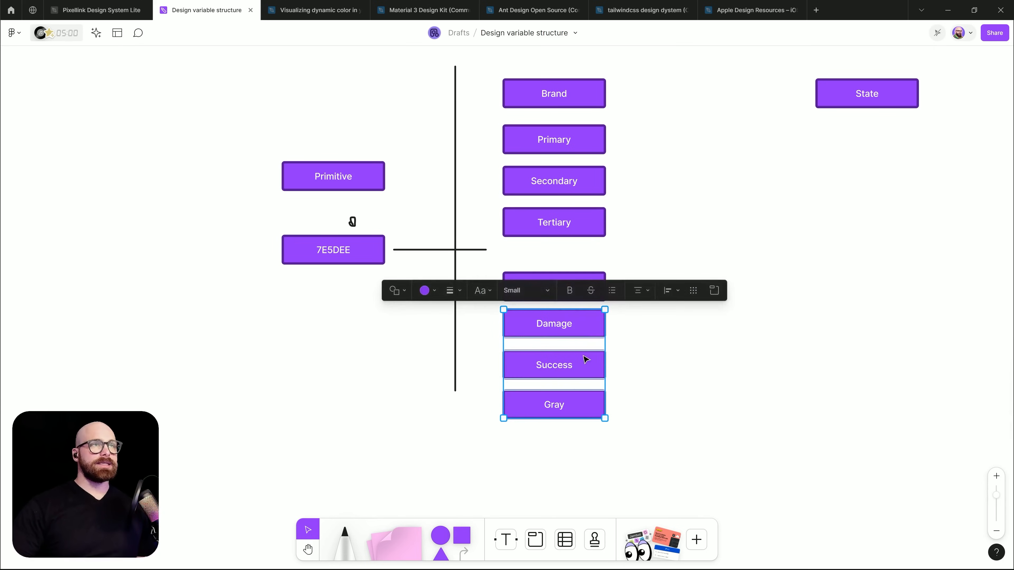
pyautogui.moveTo(586, 360); pyautogui.dragTo(586, 386)
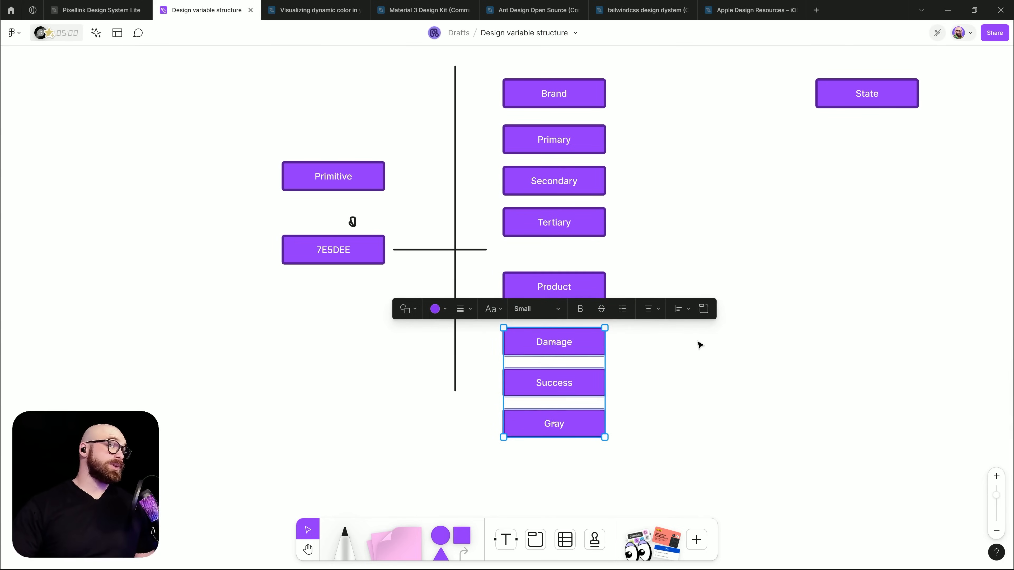
pyautogui.click(682, 407)
pyautogui.click(598, 346)
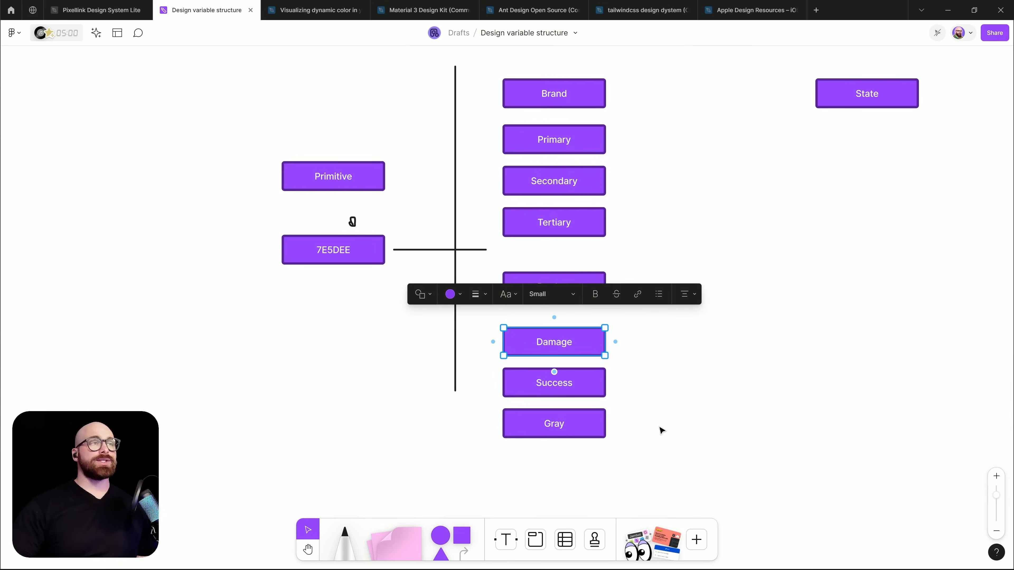
pyautogui.click(586, 382)
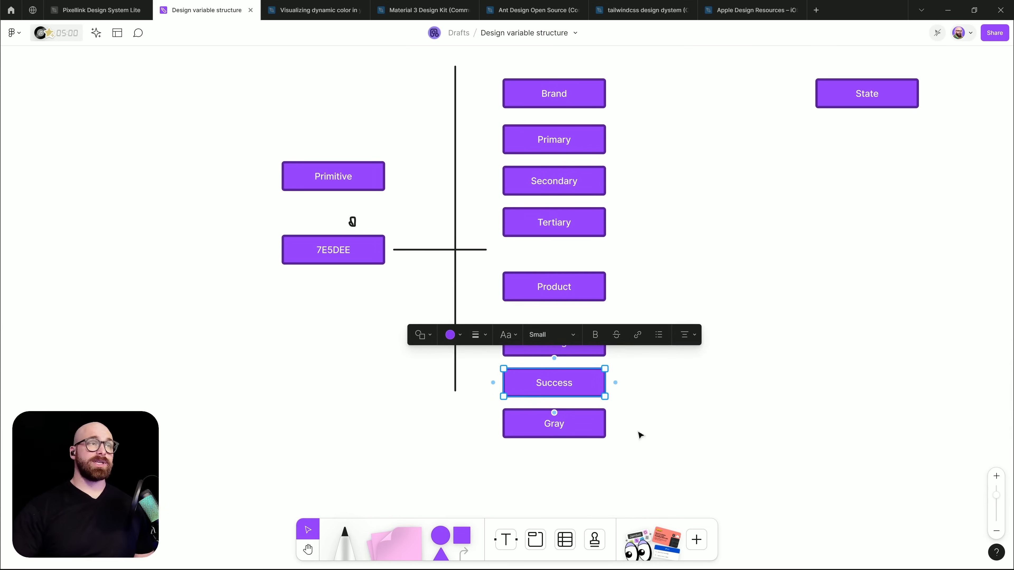
pyautogui.click(597, 433)
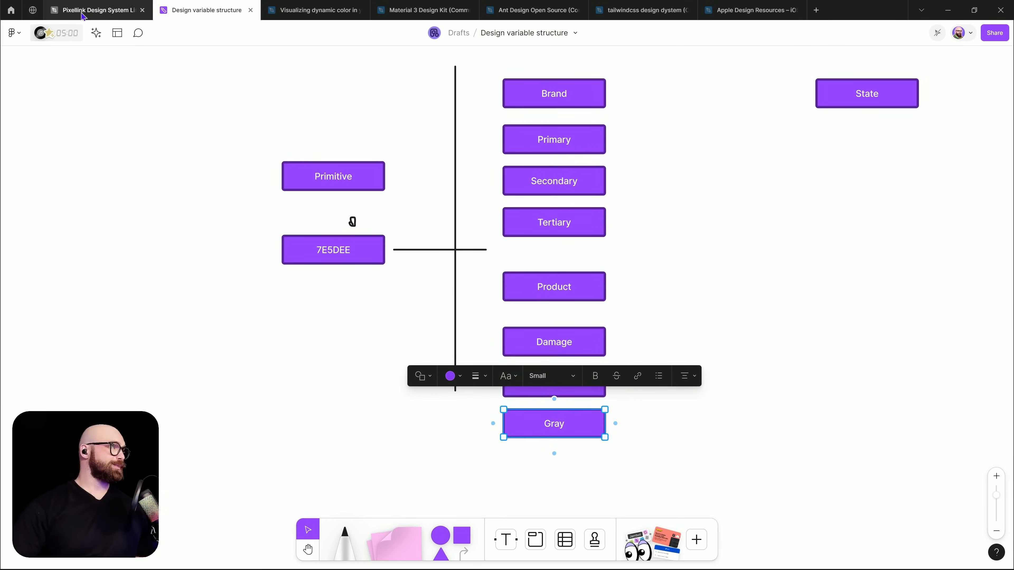
# Switch to the Pixellink Design System Lite file and review the Red, Purple, Yellow and Green variables in the Colors PLX collection.
pyautogui.click(99, 10)
pyautogui.click(192, 75)
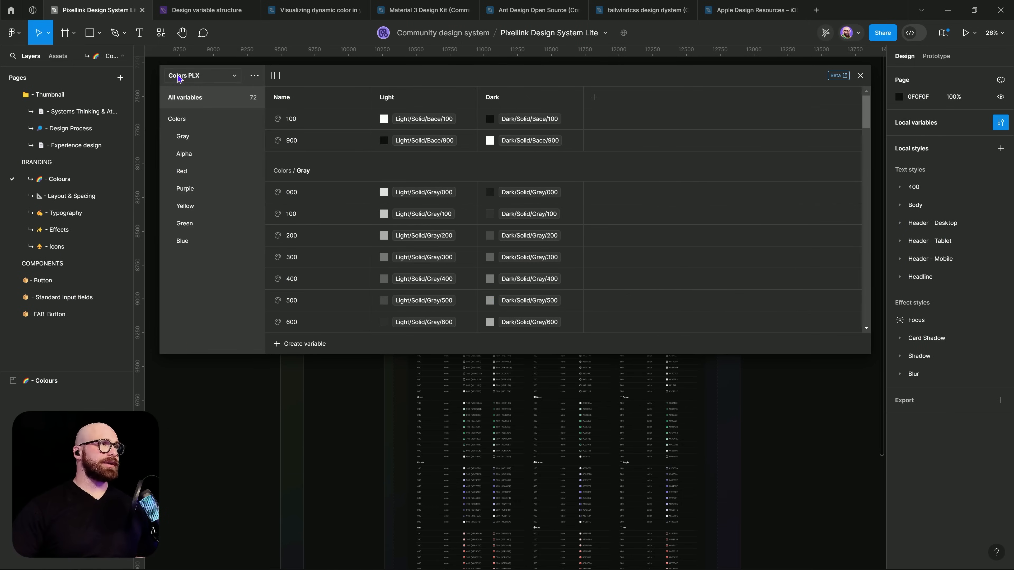
pyautogui.click(192, 171)
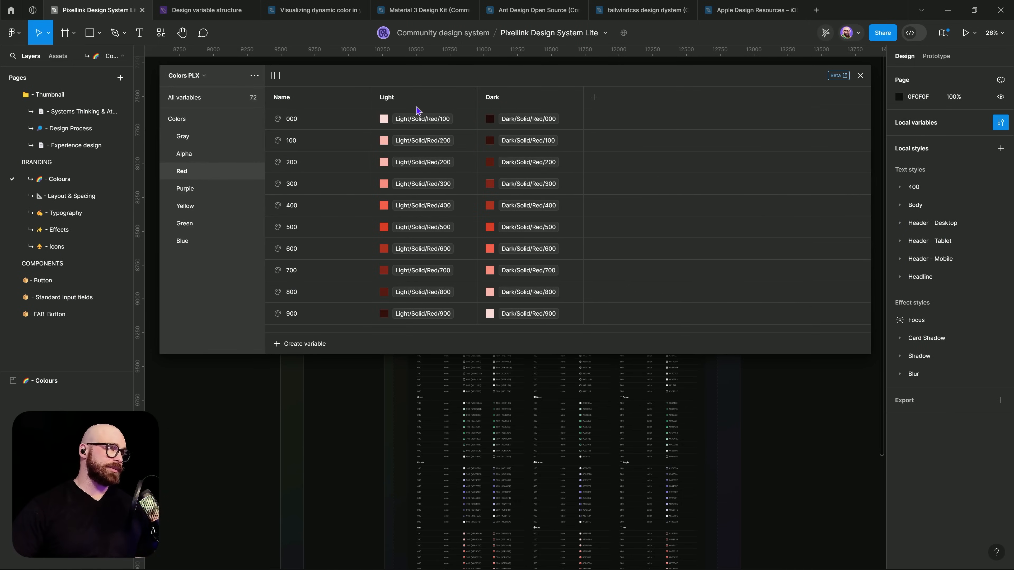
pyautogui.click(222, 191)
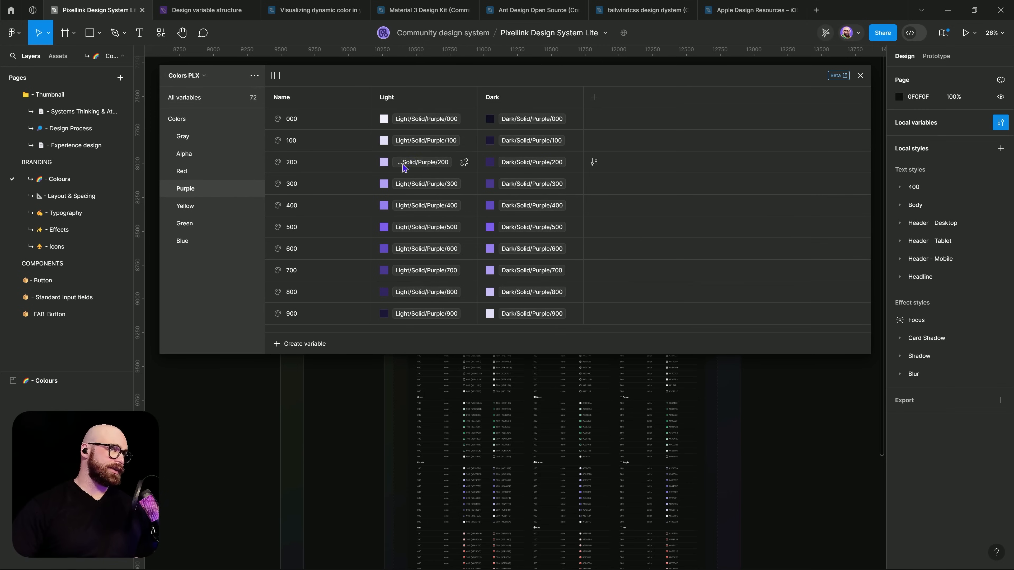
pyautogui.click(208, 206)
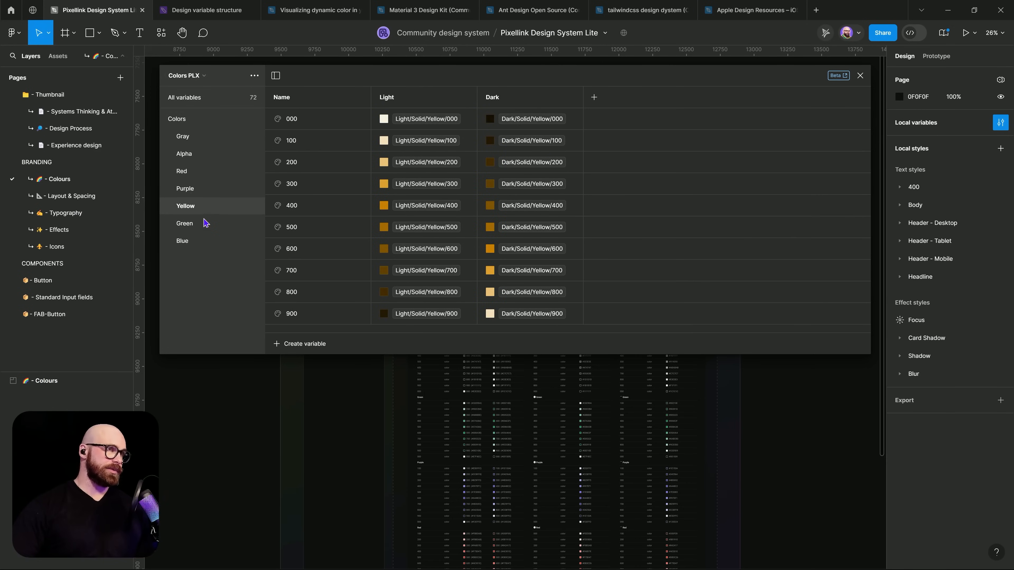
pyautogui.click(205, 223)
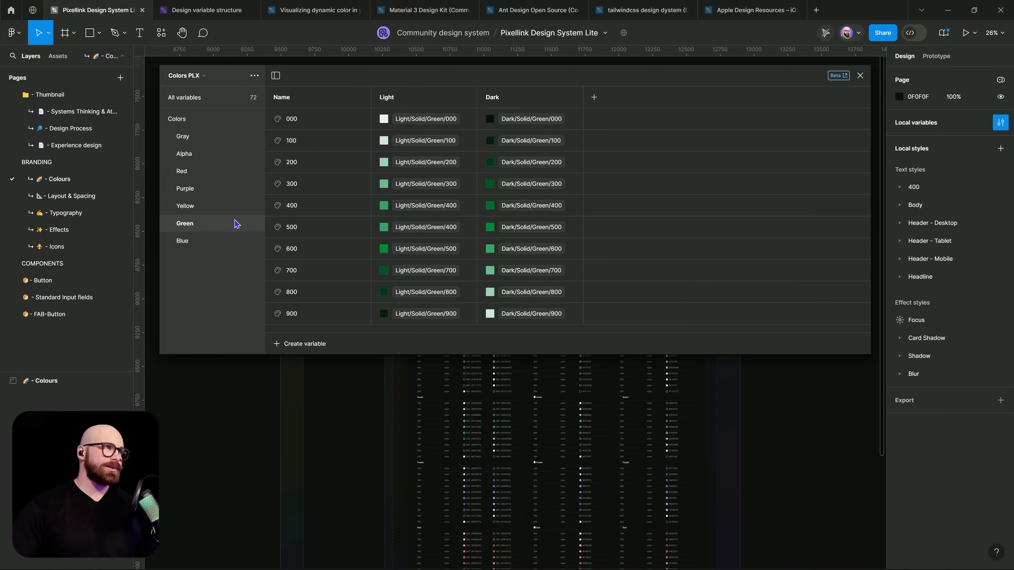
pyautogui.click(206, 77)
pyautogui.click(254, 75)
pyautogui.click(254, 76)
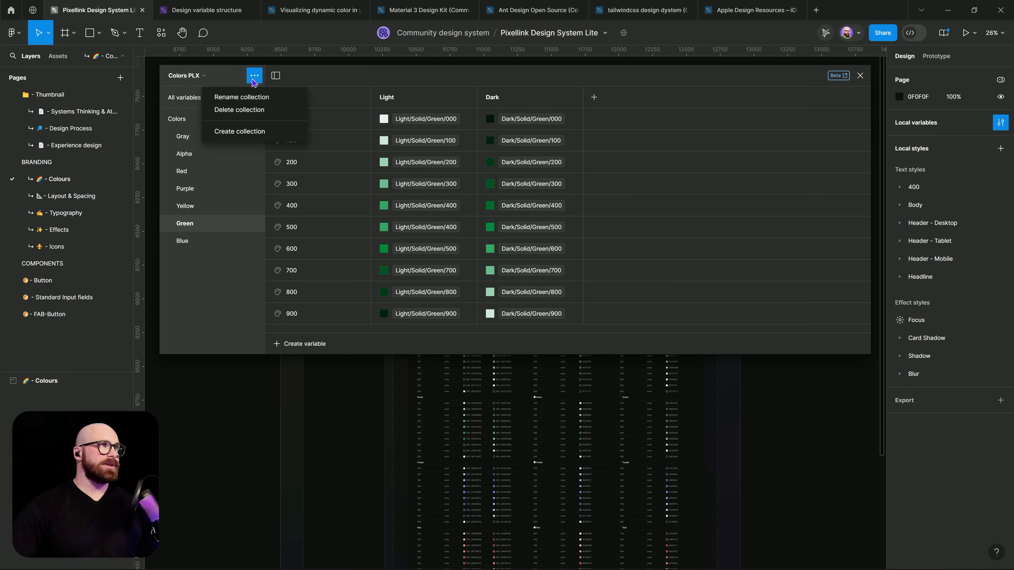
pyautogui.click(239, 100)
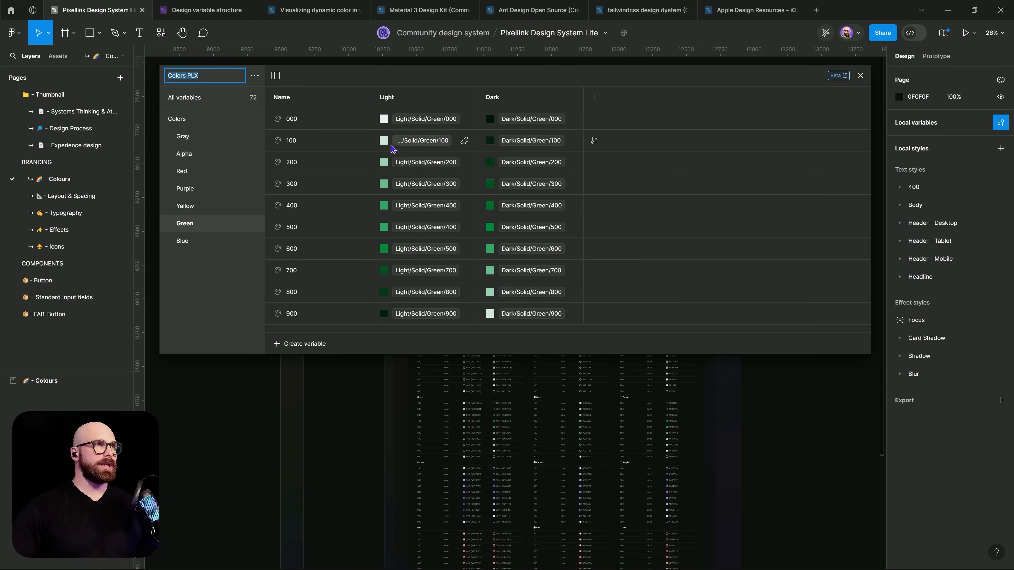
pyautogui.click(256, 79)
pyautogui.click(266, 132)
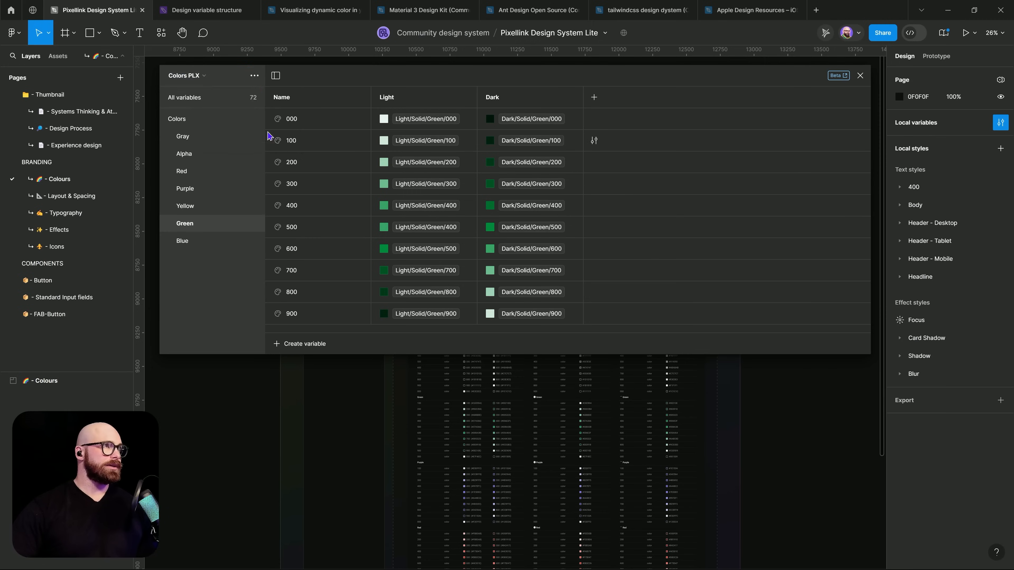
# Create a new variable collection named New Primitive colours.
pyautogui.click(254, 75)
pyautogui.click(251, 134)
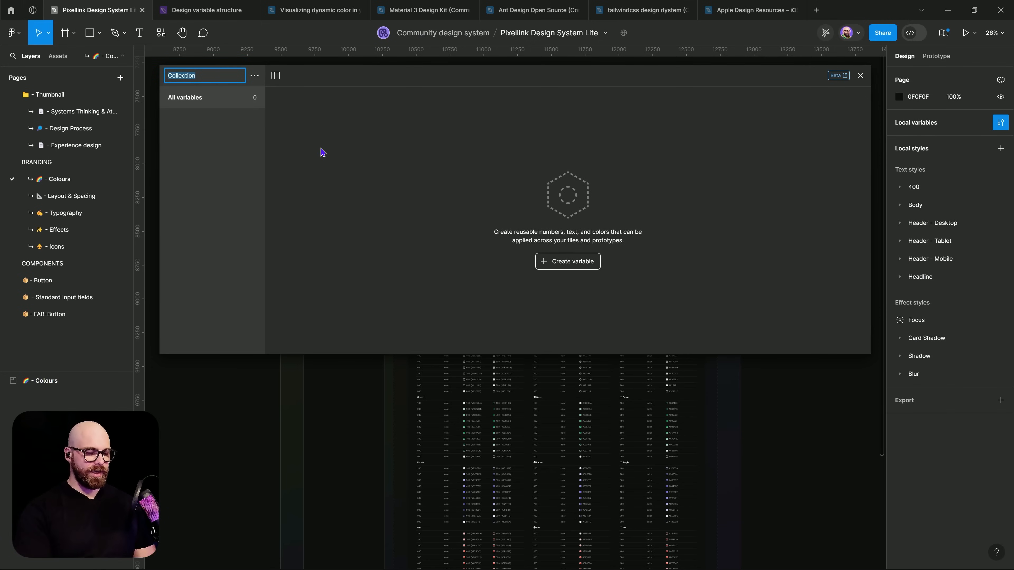
pyautogui.write('New')
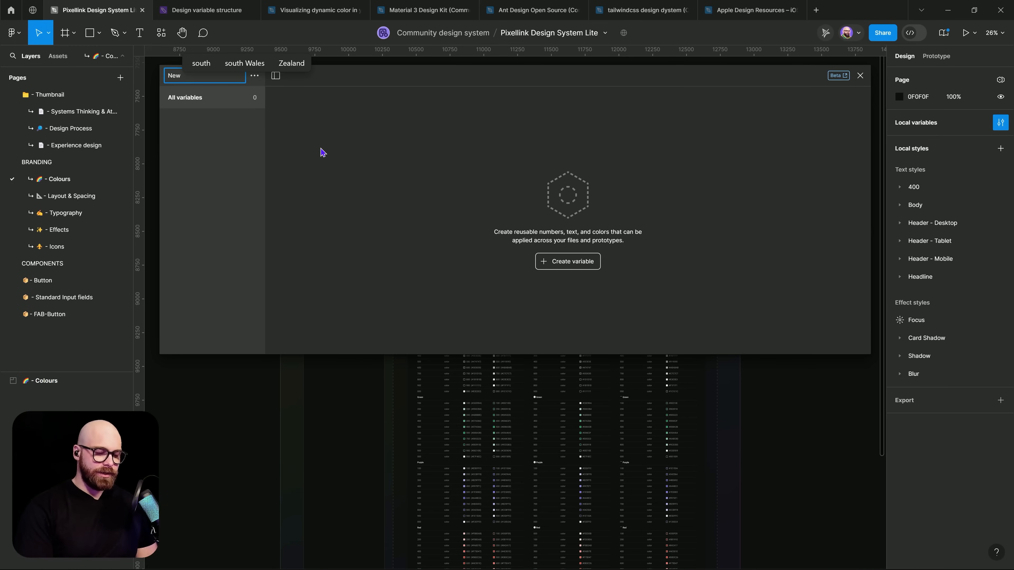
pyautogui.press('super+h')
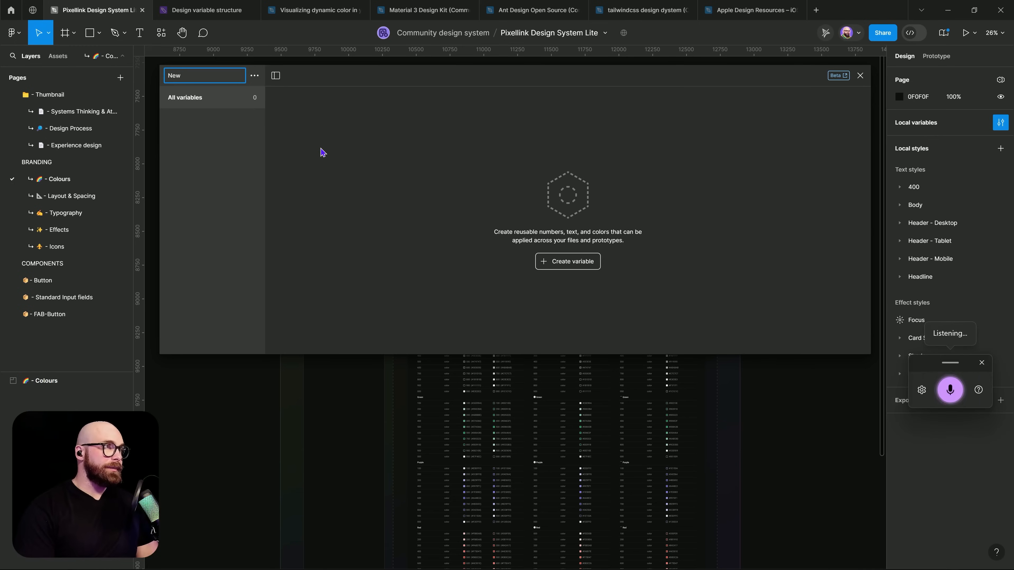
pyautogui.write('itive colours')
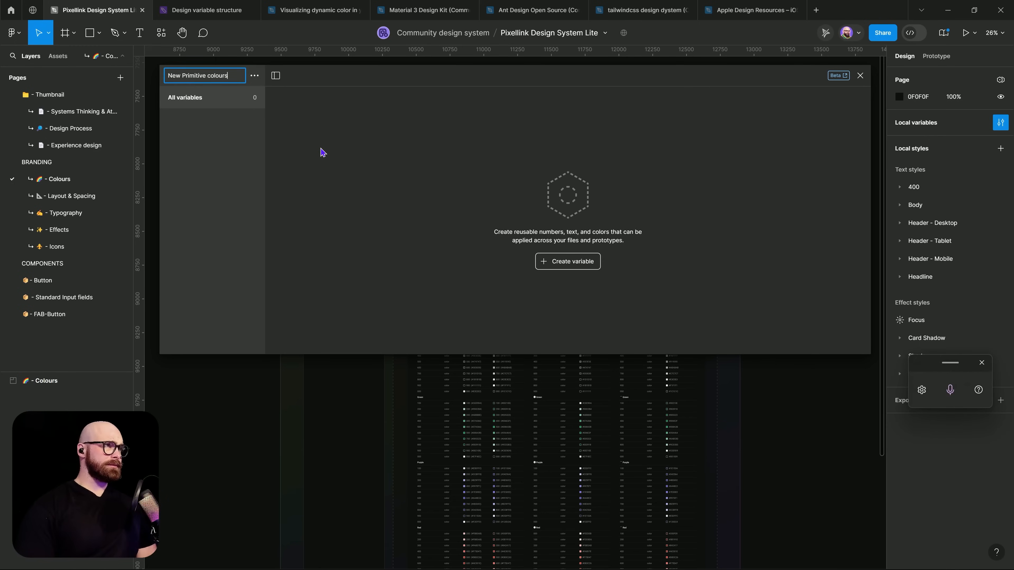
pyautogui.press('Return')
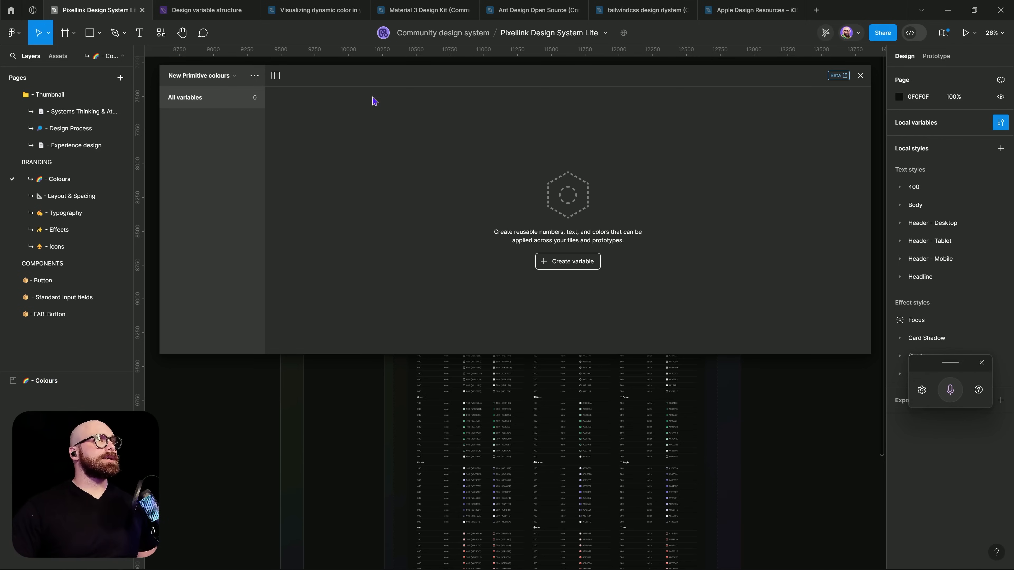
# Open the Supa Palette plugin, and narrow and move the local variables window so both fit side by side.
pyautogui.moveTo(364, 84); pyautogui.dragTo(396, 114)
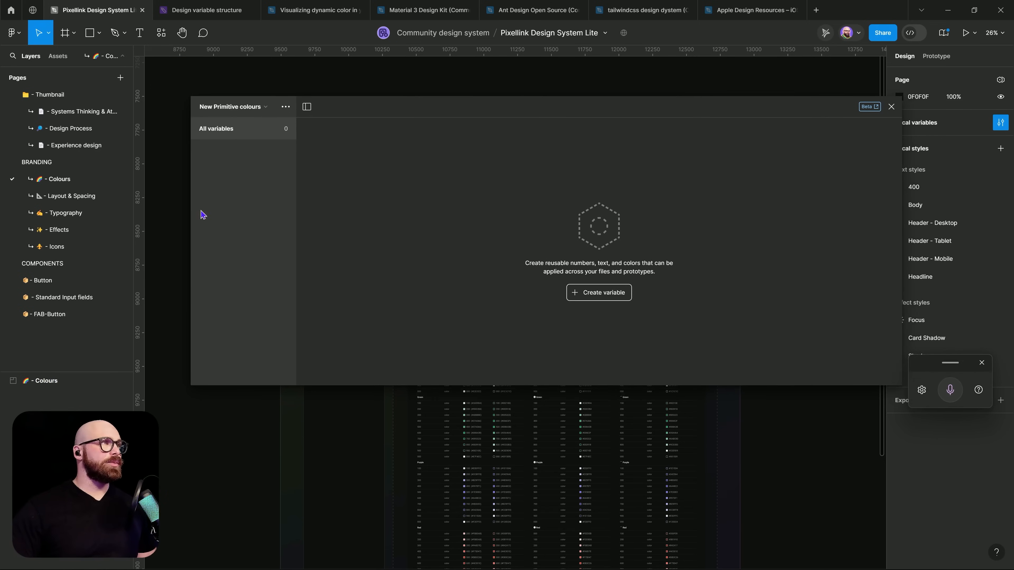
pyautogui.moveTo(191, 205); pyautogui.dragTo(321, 233)
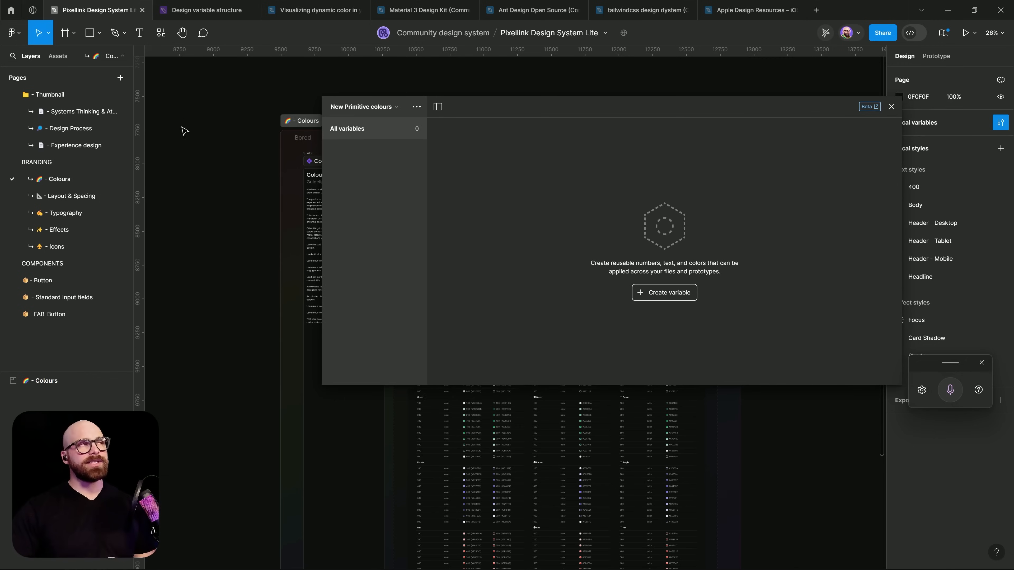
pyautogui.click(162, 32)
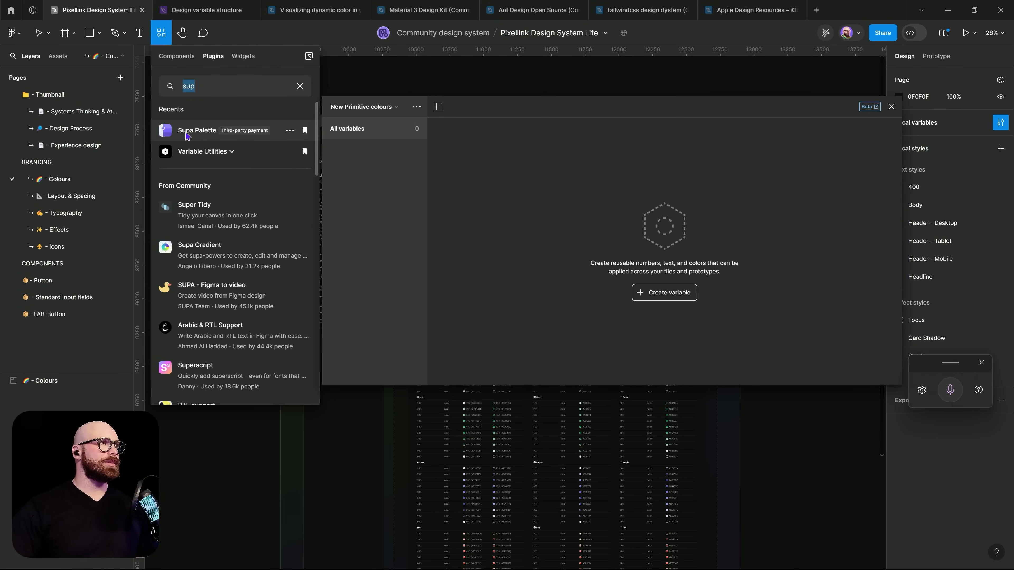
pyautogui.click(192, 130)
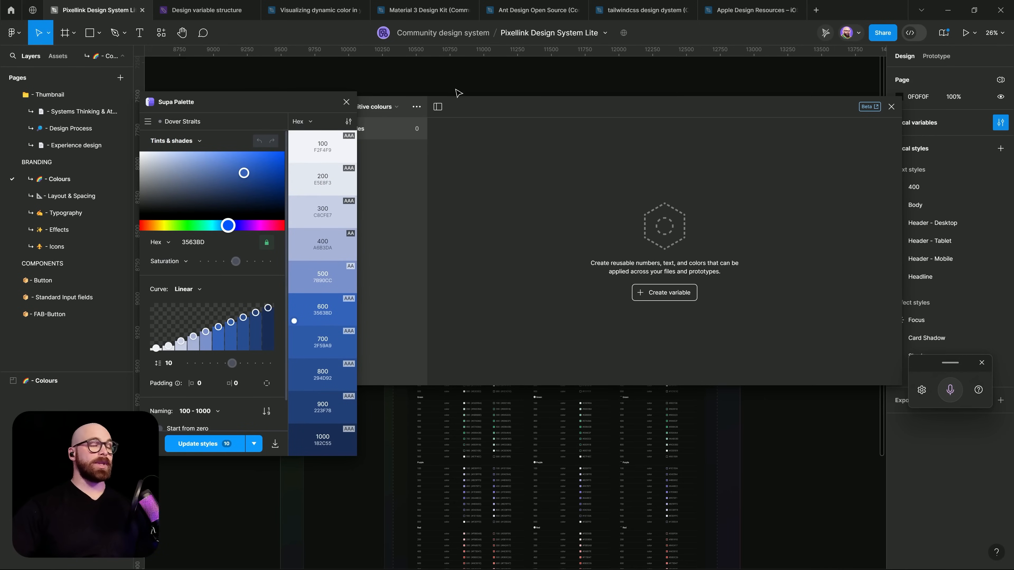
pyautogui.moveTo(473, 114); pyautogui.dragTo(529, 145)
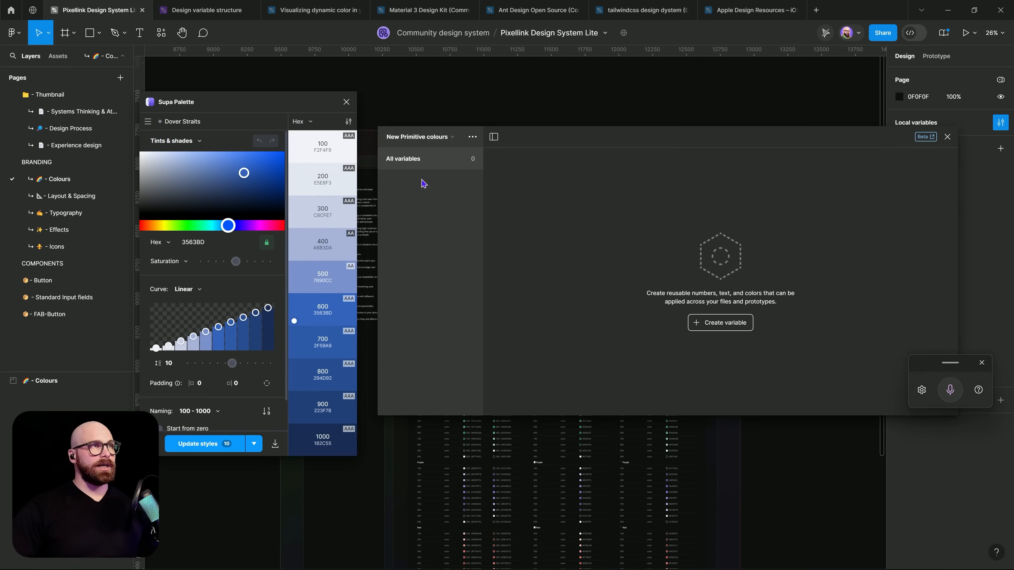
# Create a color variable named 000 in the New Primitive colours collection.
pyautogui.click(712, 324)
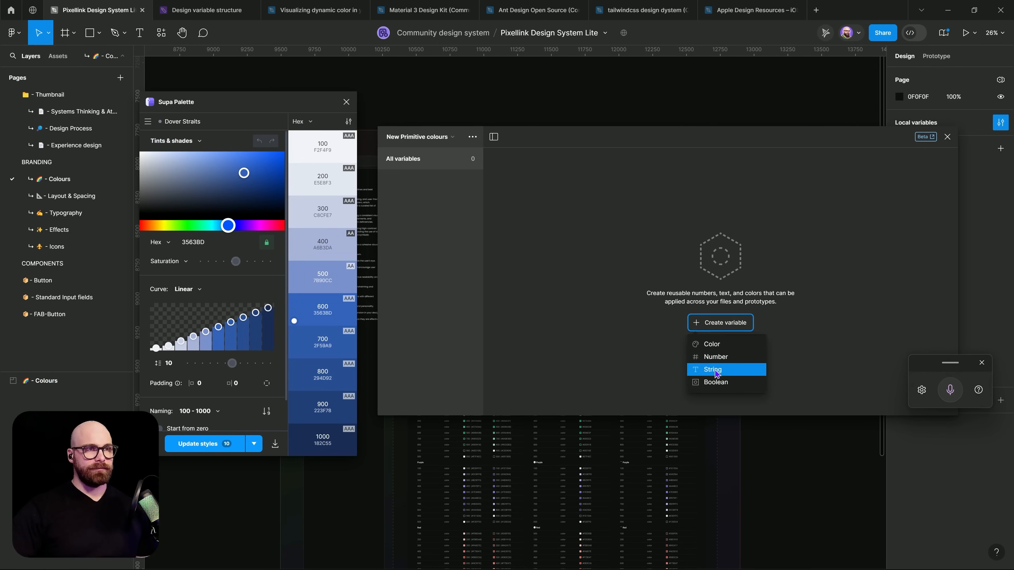
pyautogui.click(712, 344)
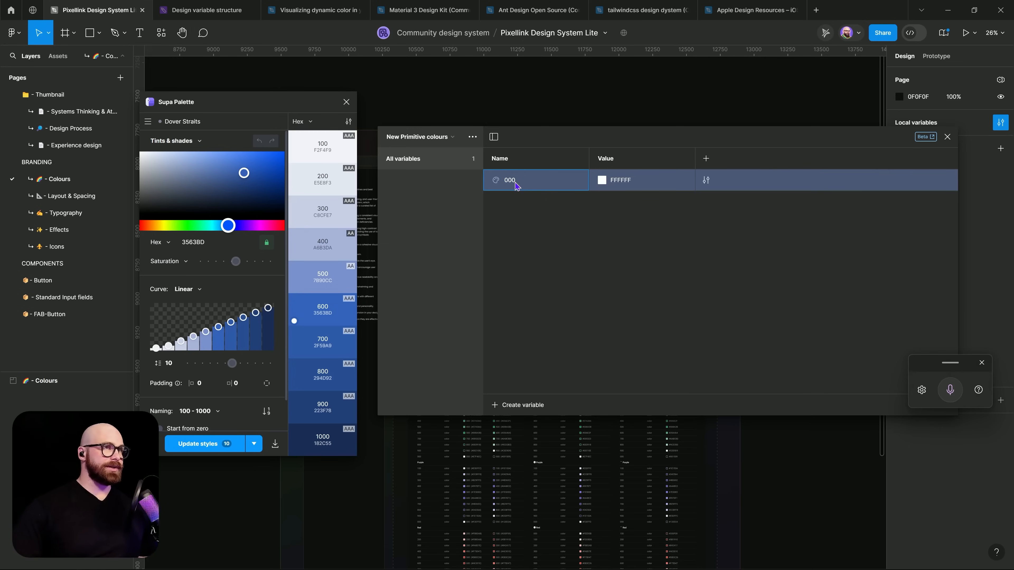
pyautogui.press('Return')
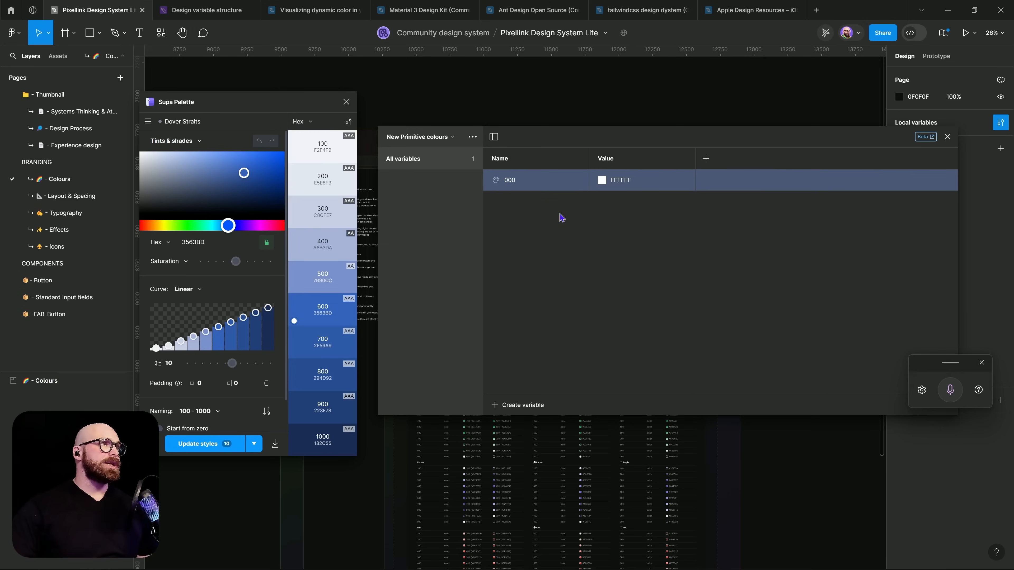
# Copy the hex F2F4F9 from palette shade 100 and set it as the value of variable 000.
pyautogui.click(320, 157)
pyautogui.moveTo(311, 197); pyautogui.dragTo(341, 198)
pyautogui.hotkey('ctrl', 'c')
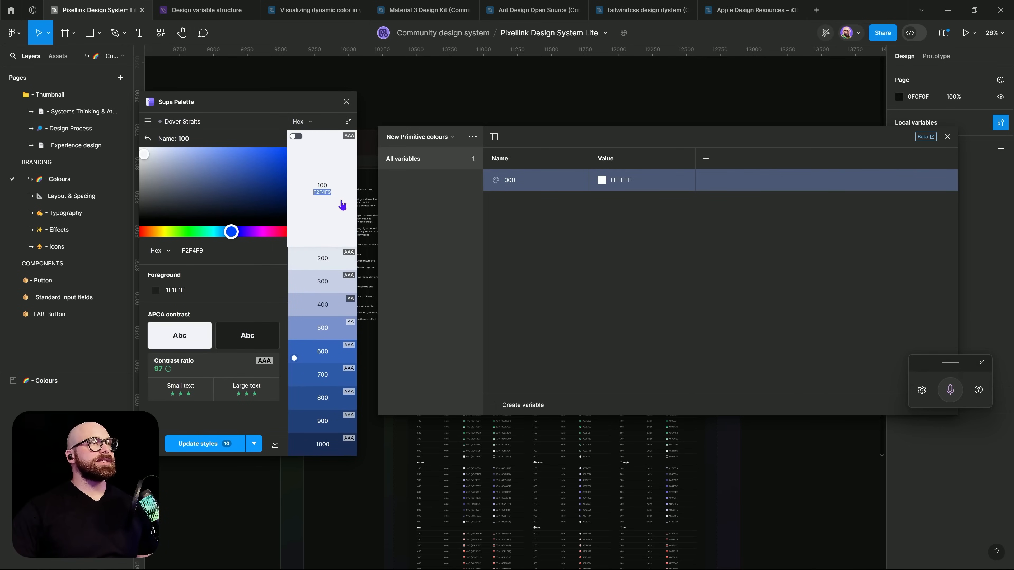
pyautogui.click(342, 205)
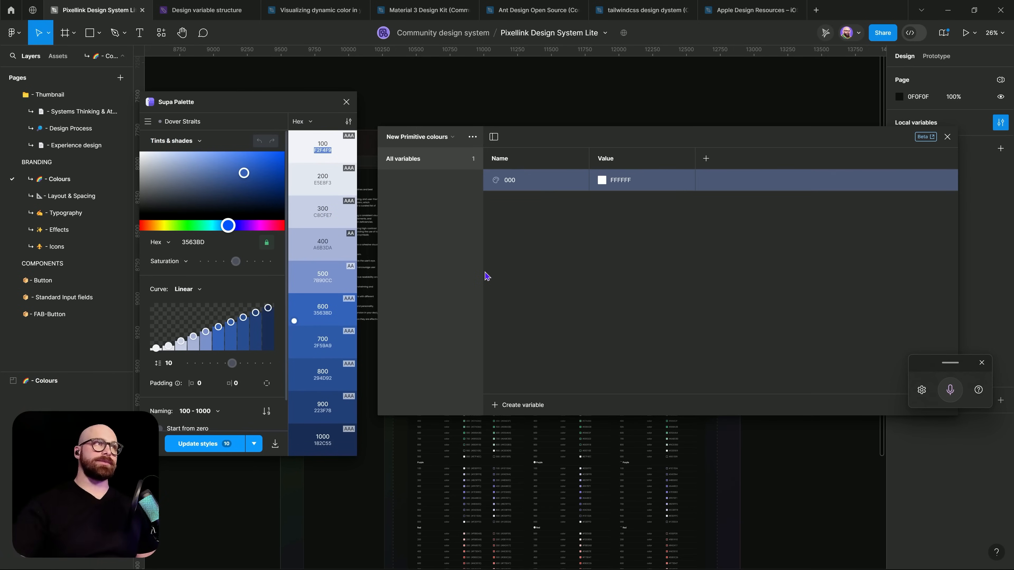
pyautogui.click(540, 247)
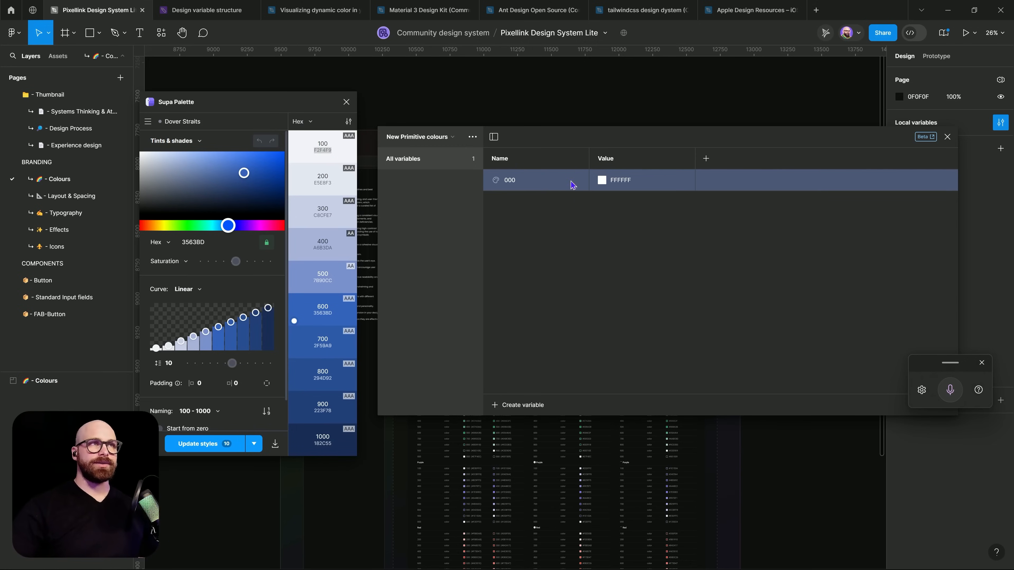
pyautogui.doubleClick(637, 188)
pyautogui.hotkey('ctrl', 'v')
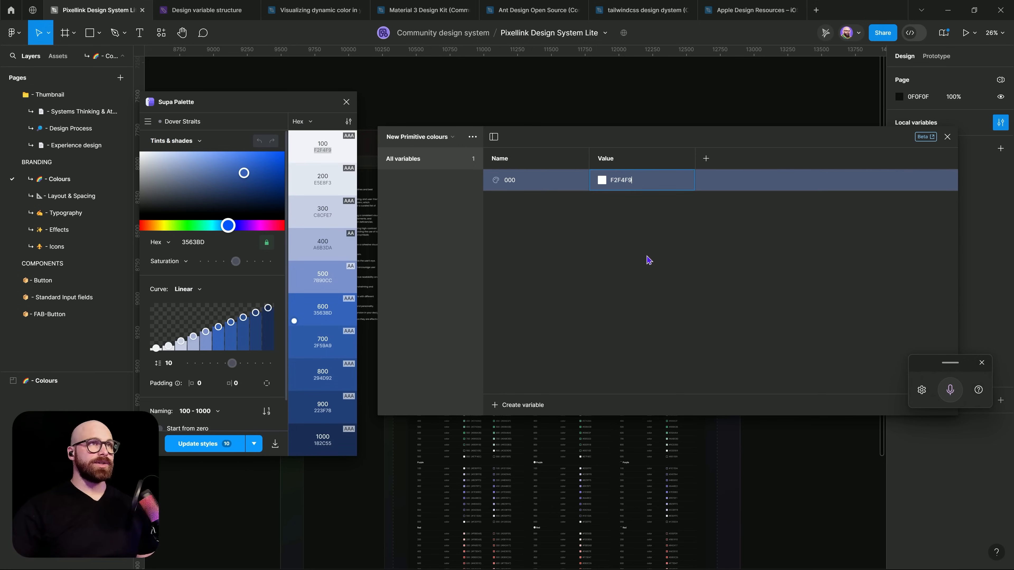
pyautogui.press('Return')
# Create a second color variable named 100 with the value E5E8F3 copied from palette shade 200.
pyautogui.click(541, 405)
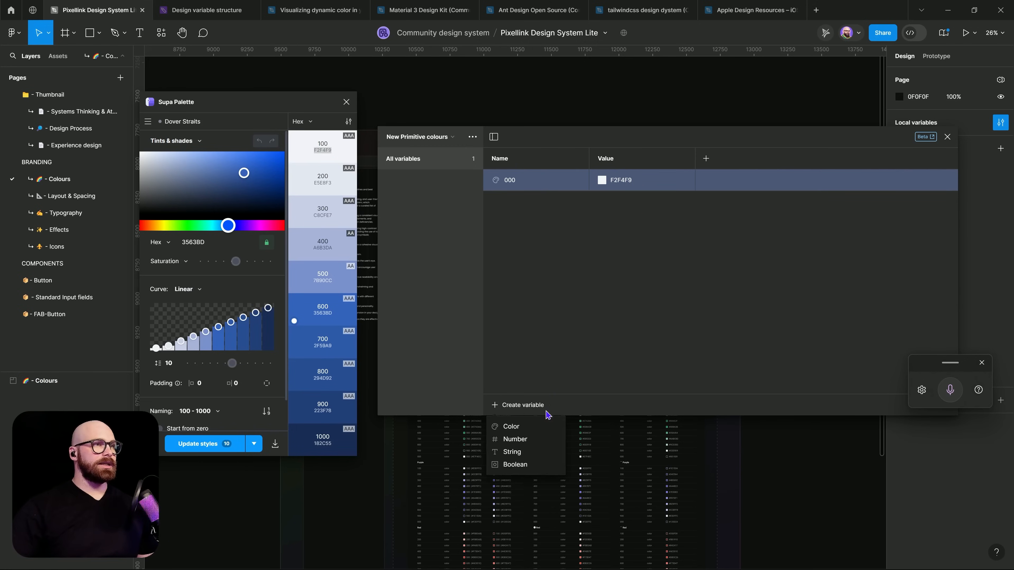
pyautogui.click(519, 432)
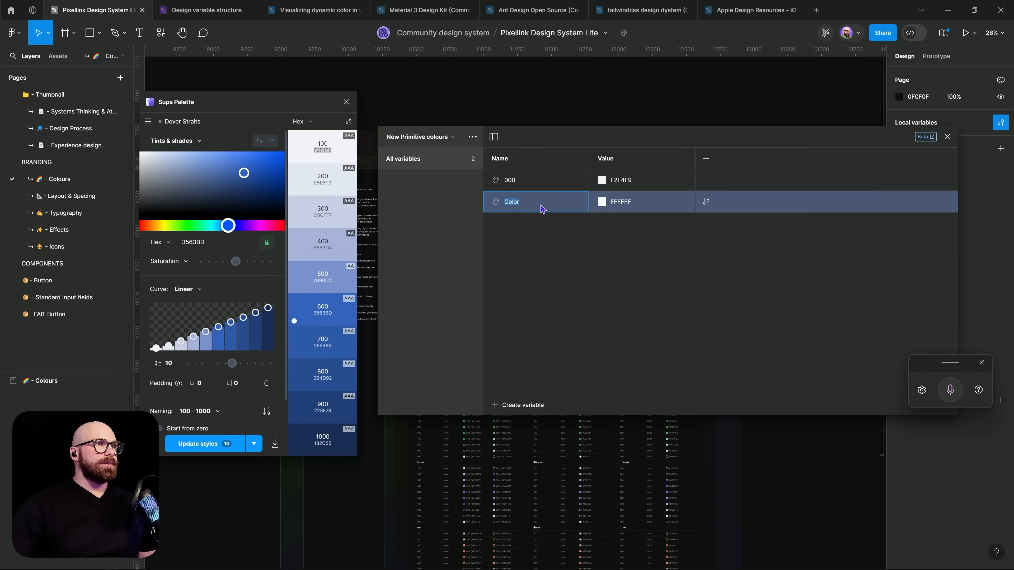
pyautogui.click(310, 187)
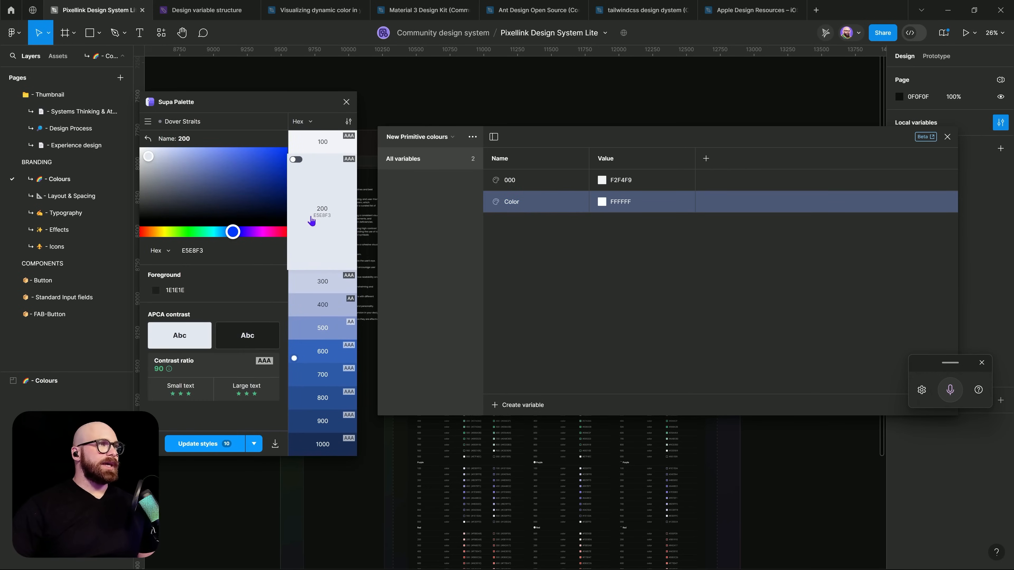
pyautogui.moveTo(311, 218); pyautogui.dragTo(338, 220)
pyautogui.hotkey('ctrl', 'c')
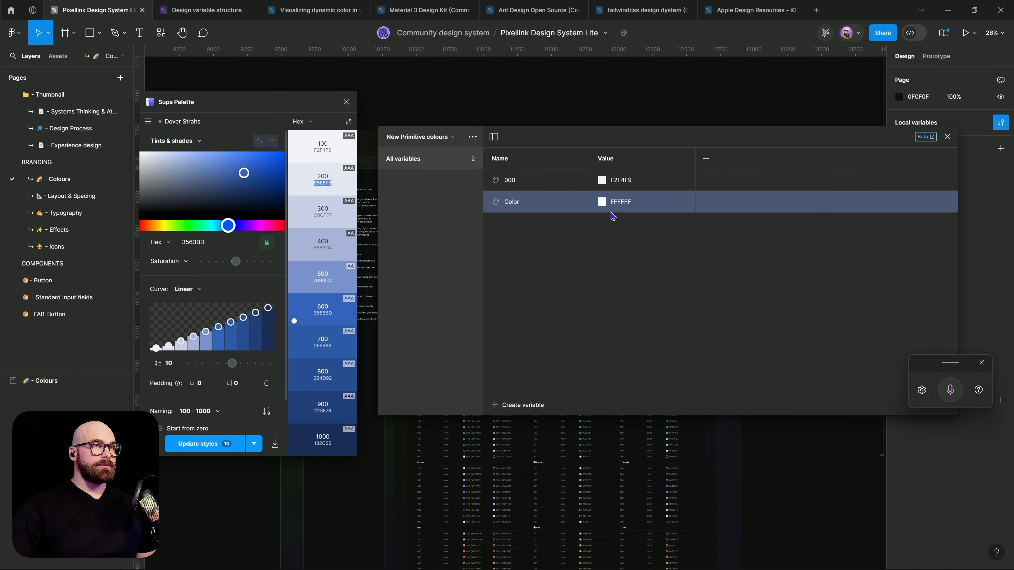
pyautogui.click(617, 204)
pyautogui.hotkey('ctrl', 'v')
pyautogui.doubleClick(528, 209)
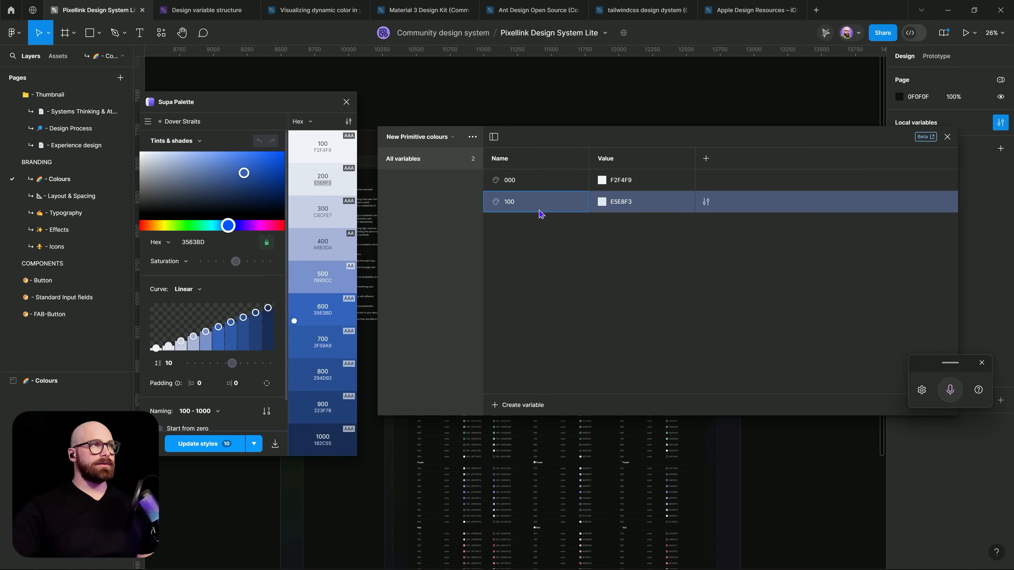
pyautogui.click(580, 260)
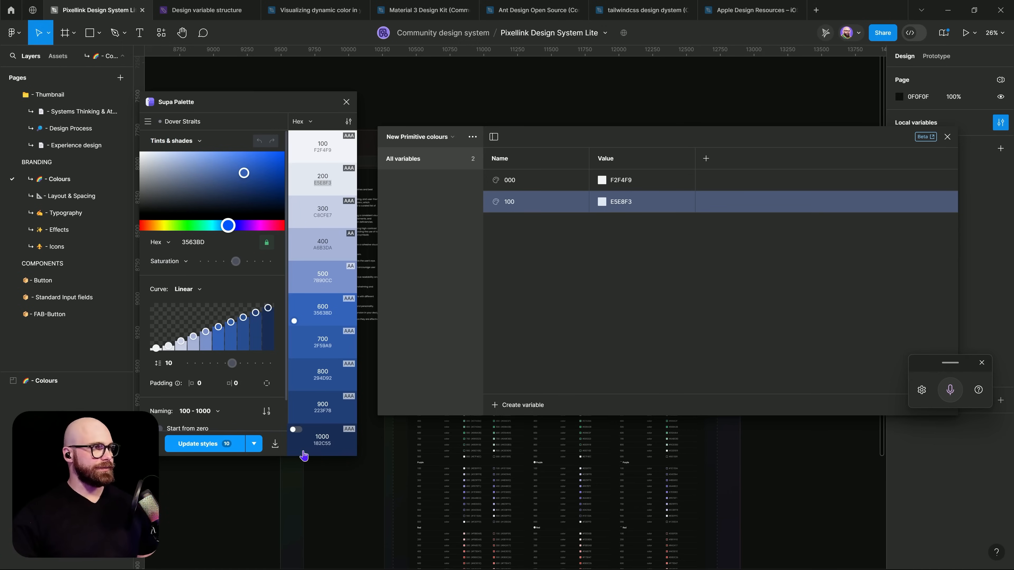
pyautogui.click(231, 409)
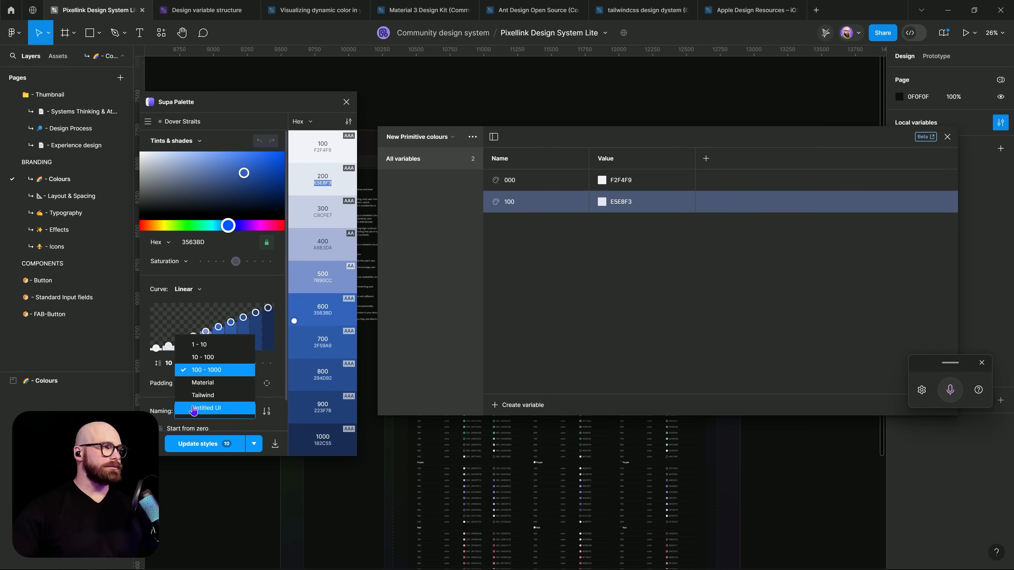
pyautogui.click(154, 411)
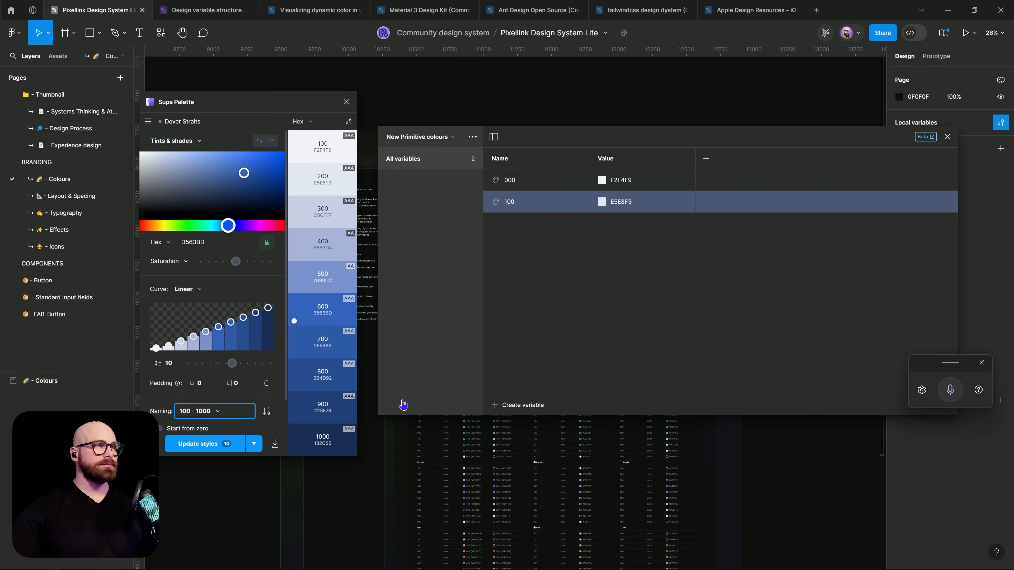
# Create a third color variable and give it the value C8CFE7 copied from palette shade 300.
pyautogui.click(539, 404)
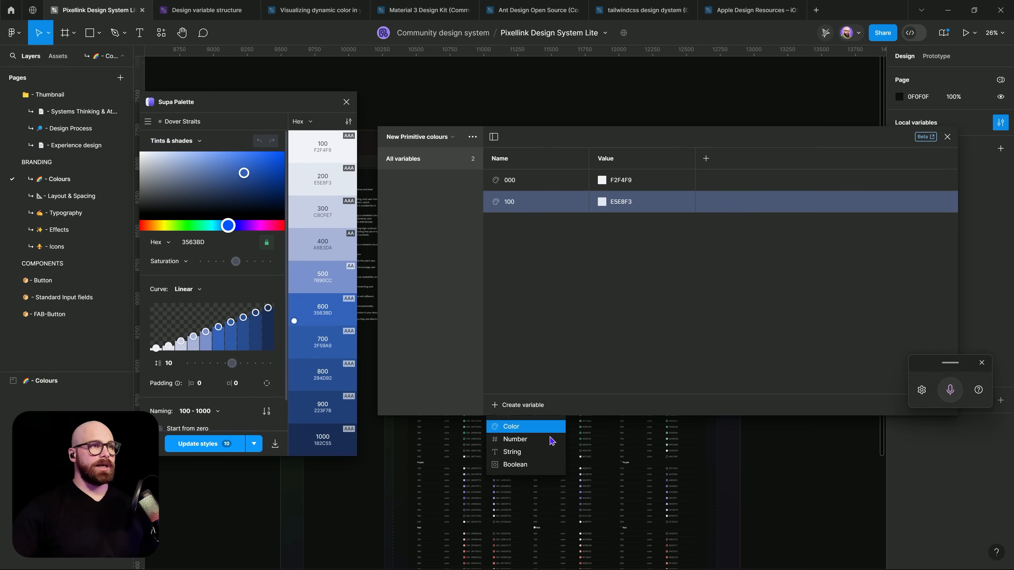
pyautogui.click(537, 427)
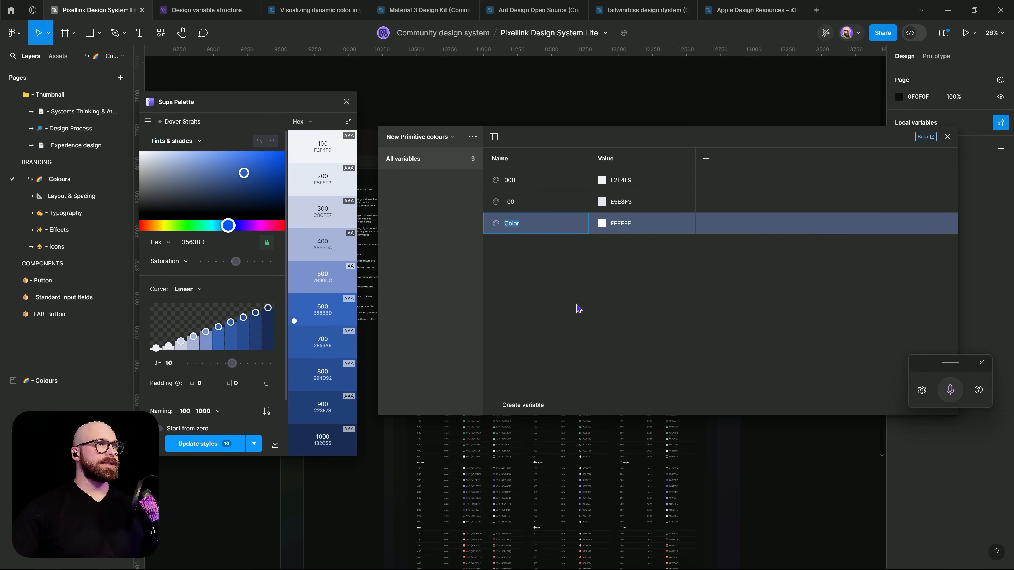
pyautogui.click(319, 223)
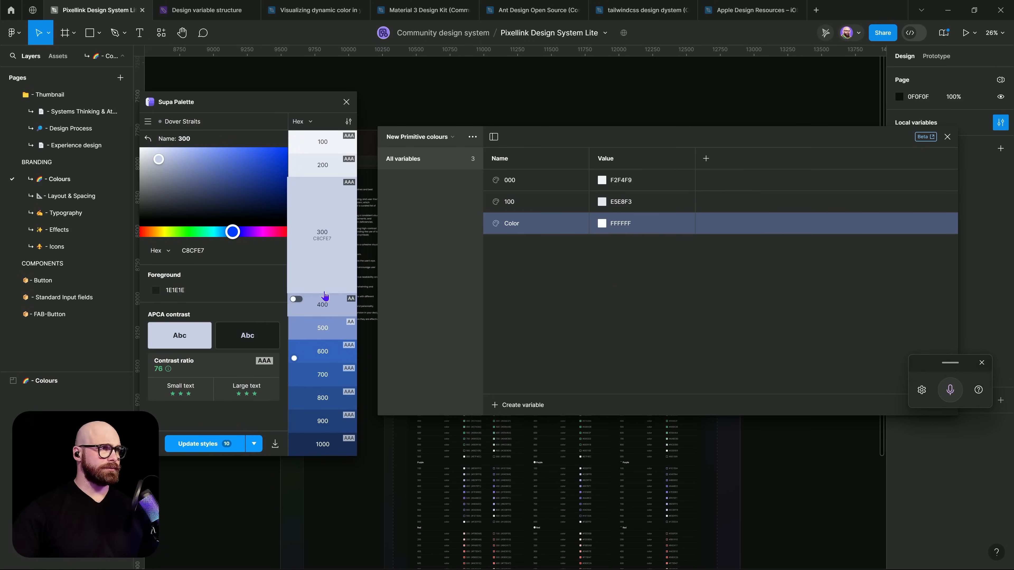
pyautogui.moveTo(310, 239); pyautogui.dragTo(335, 247)
pyautogui.hotkey('ctrl', 'c')
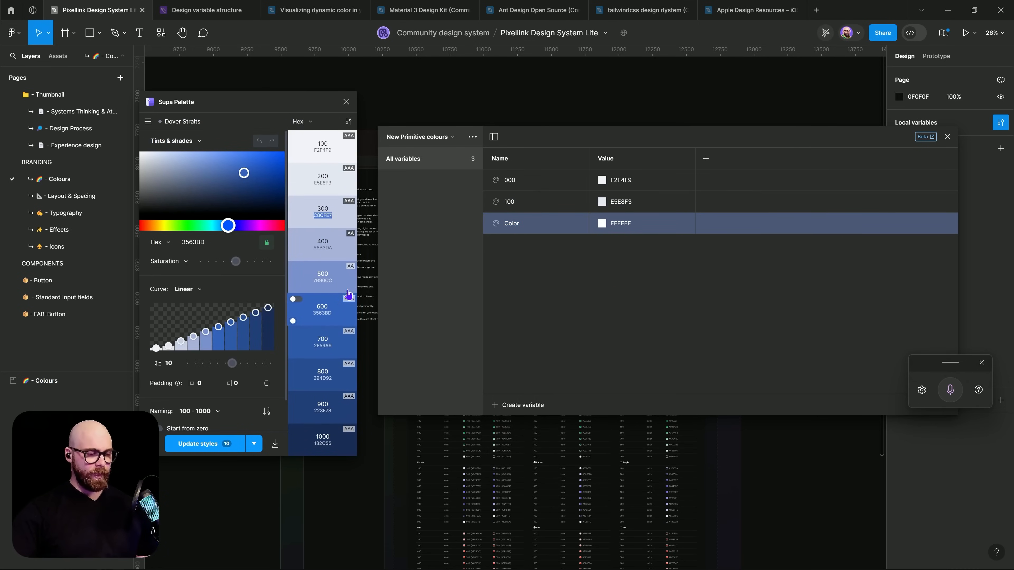
pyautogui.doubleClick(517, 225)
pyautogui.hotkey('ctrl', 'v')
pyautogui.hotkey('ctrl', 'z')
pyautogui.click(615, 228)
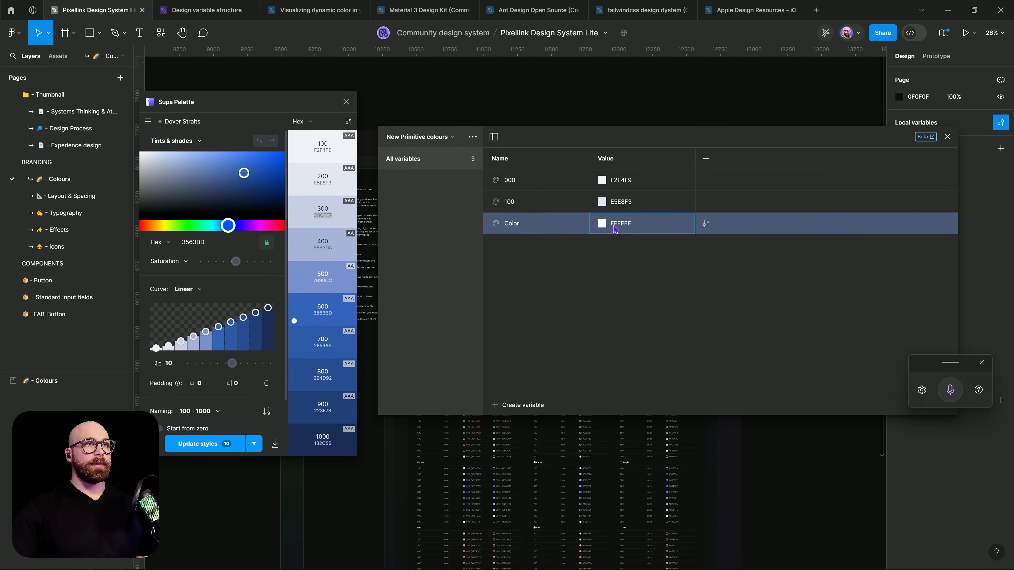
pyautogui.hotkey('ctrl', 'v')
# Rename the third color variable, the one with the value C8CFE7, as 200.
pyautogui.click(512, 225)
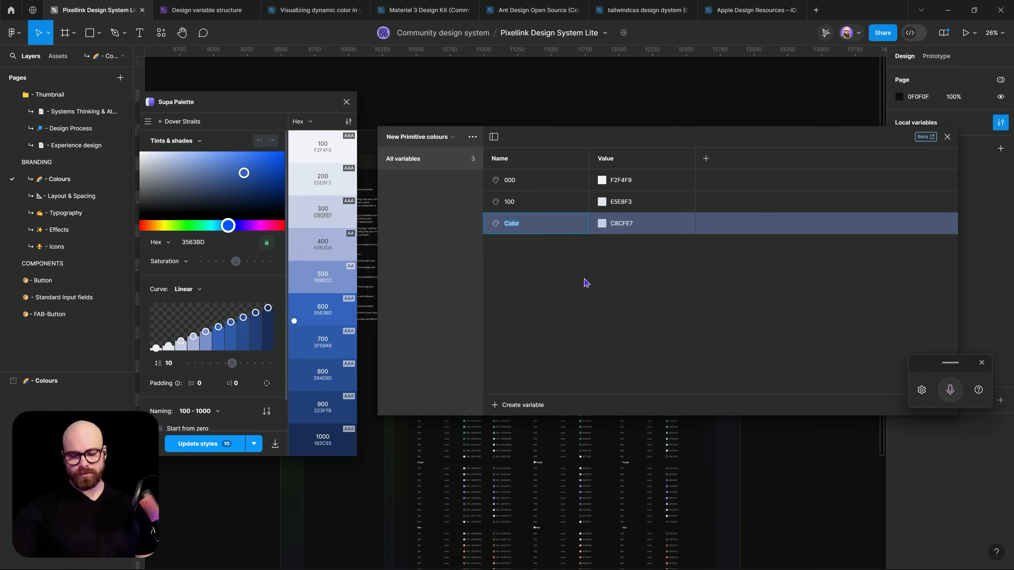
pyautogui.write('2')
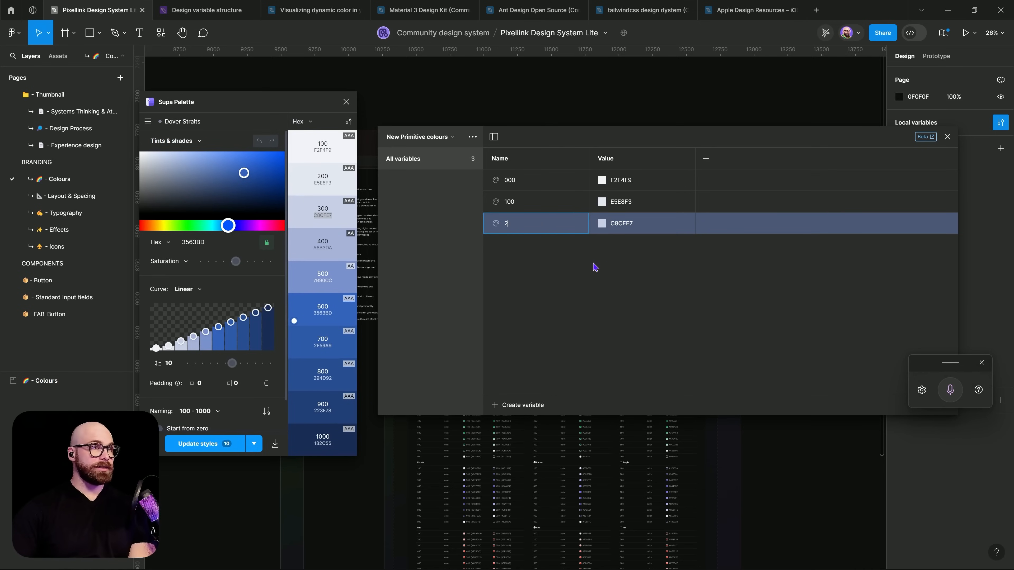
pyautogui.write('00')
pyautogui.press('Return')
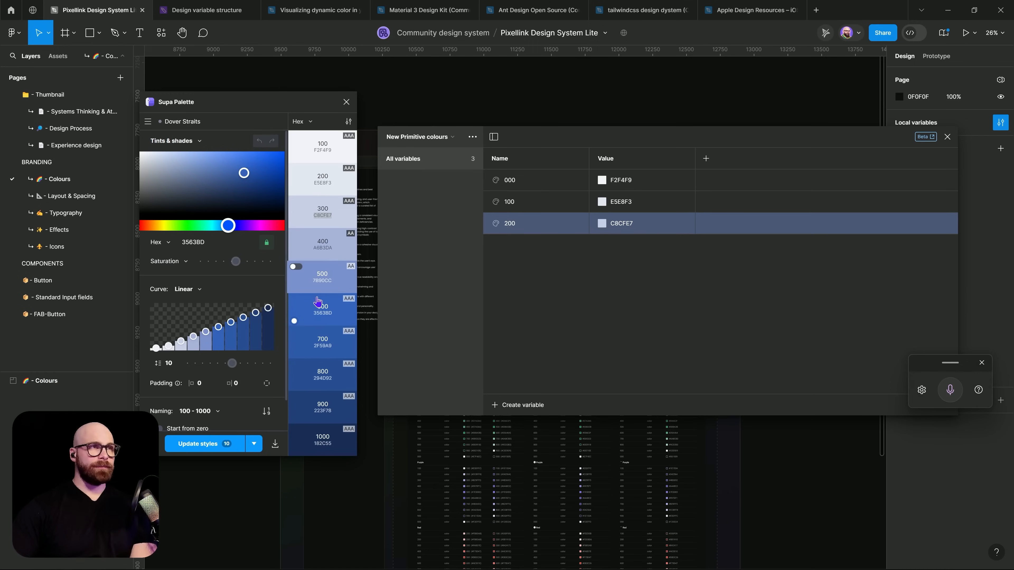
# Copy the hex of palette shade 400, and duplicate variable 200 until there are four copies below it.
pyautogui.doubleClick(322, 262)
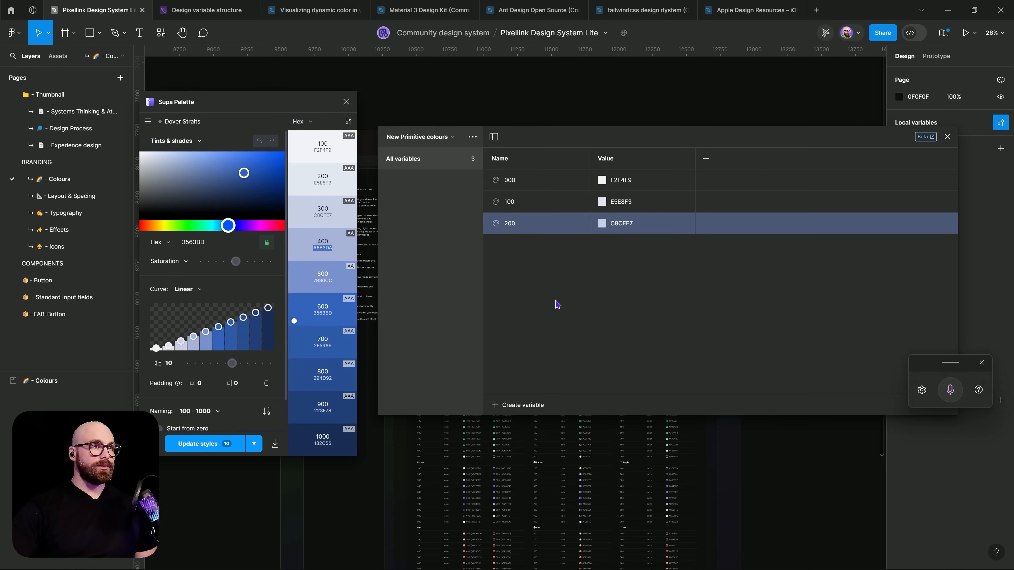
pyautogui.rightClick(530, 230)
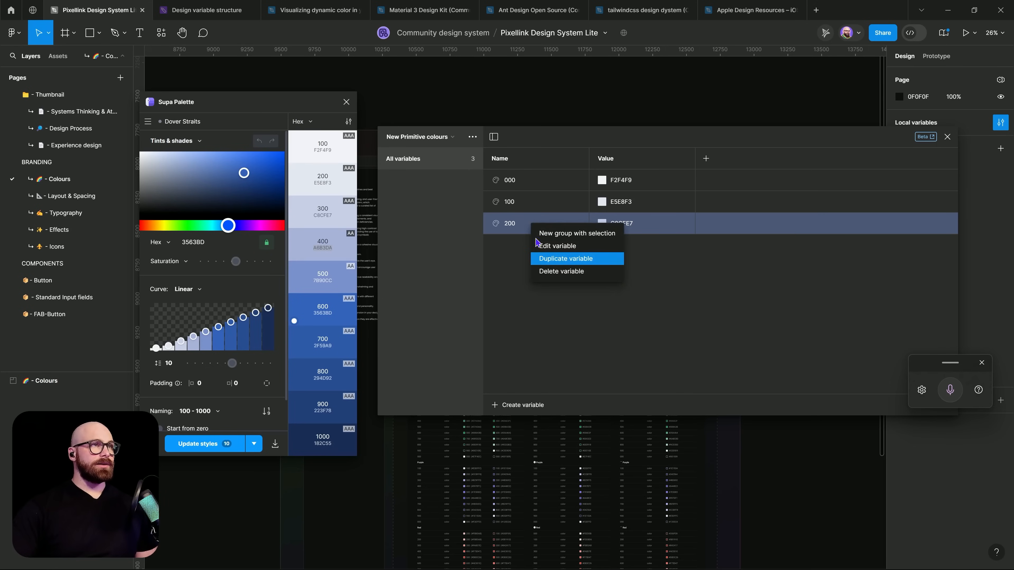
pyautogui.click(549, 264)
pyautogui.rightClick(534, 245)
pyautogui.click(547, 280)
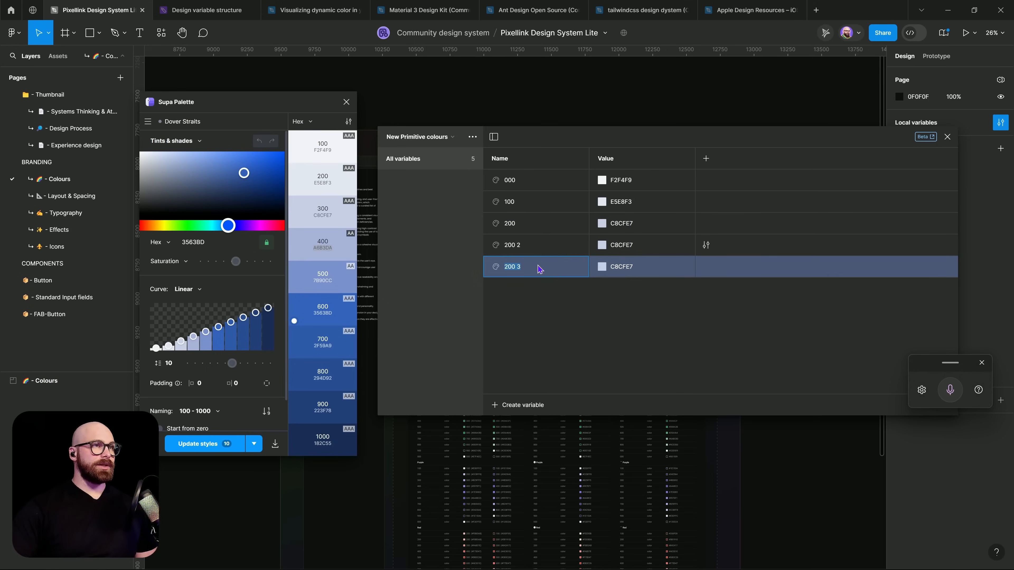
pyautogui.rightClick(538, 266)
pyautogui.click(549, 304)
pyautogui.rightClick(539, 291)
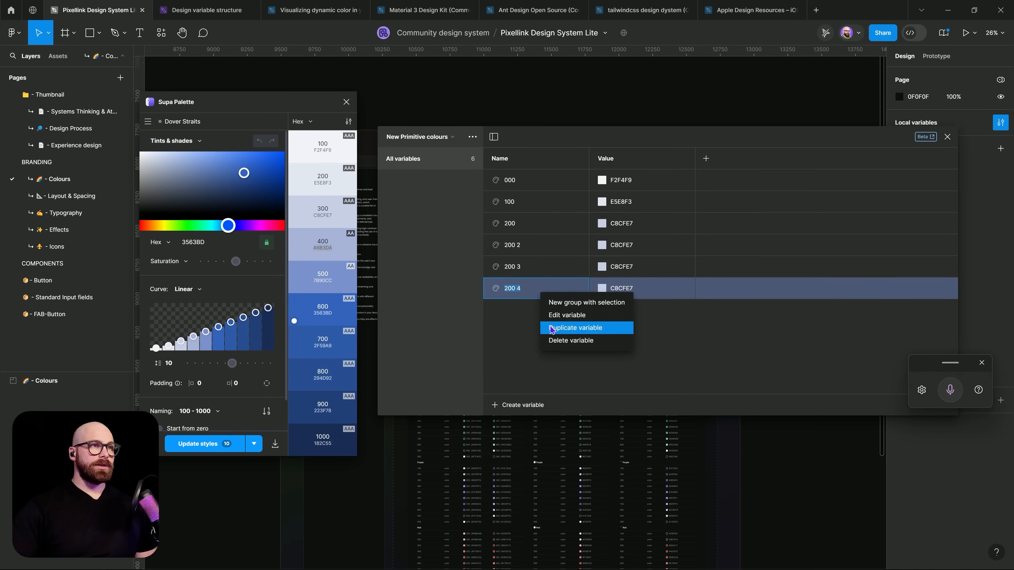
pyautogui.click(551, 325)
# Rename the first duplicate, 200 2, as 300 and set its value to the copied hex A6B3DA.
pyautogui.doubleClick(523, 245)
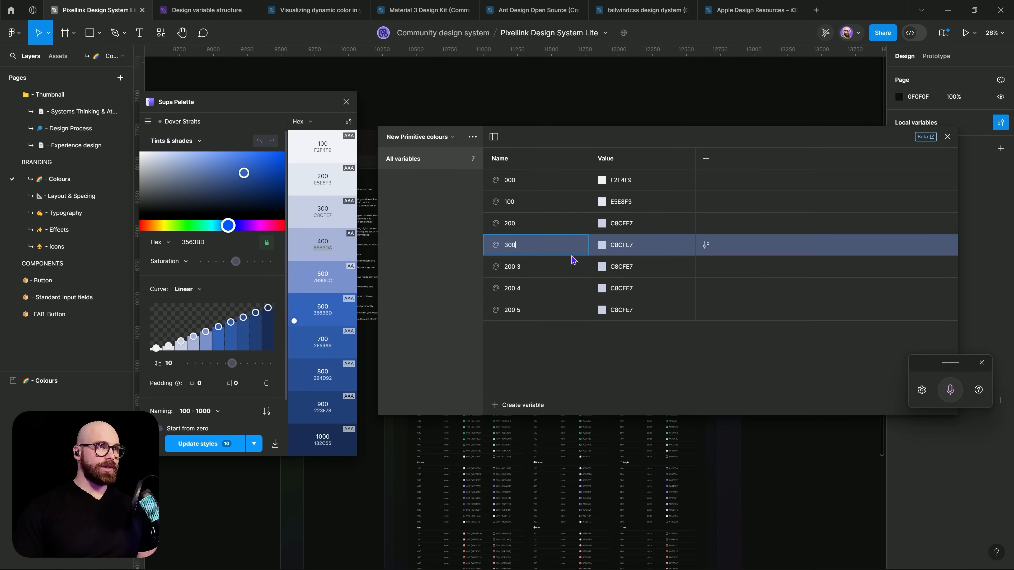
pyautogui.click(621, 253)
pyautogui.hotkey('ctrl', 'v')
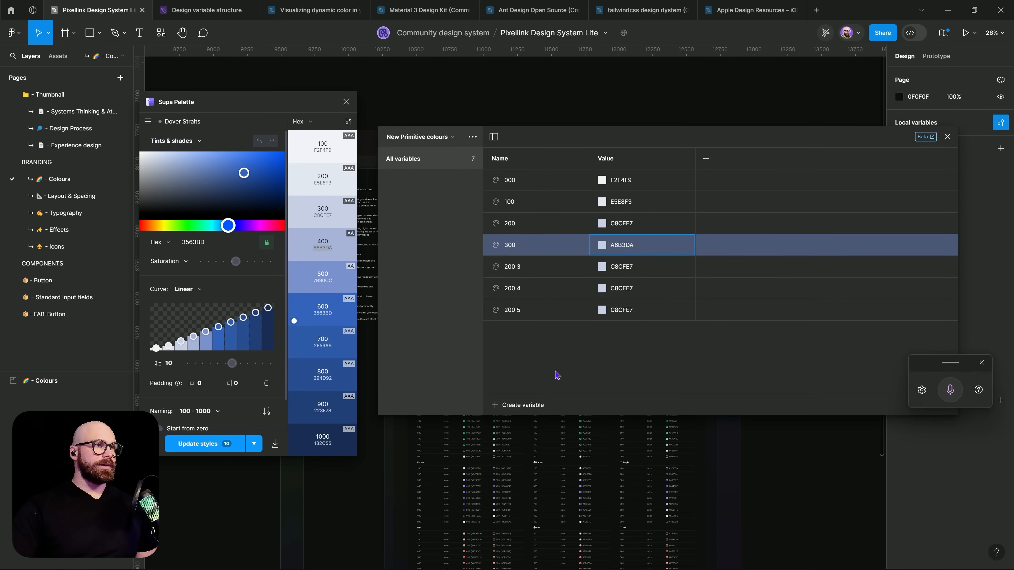
# Rename the remaining duplicates 200 3, 200 4 and 200 5 as 400, 500 and 600.
pyautogui.doubleClick(546, 274)
pyautogui.write('40')
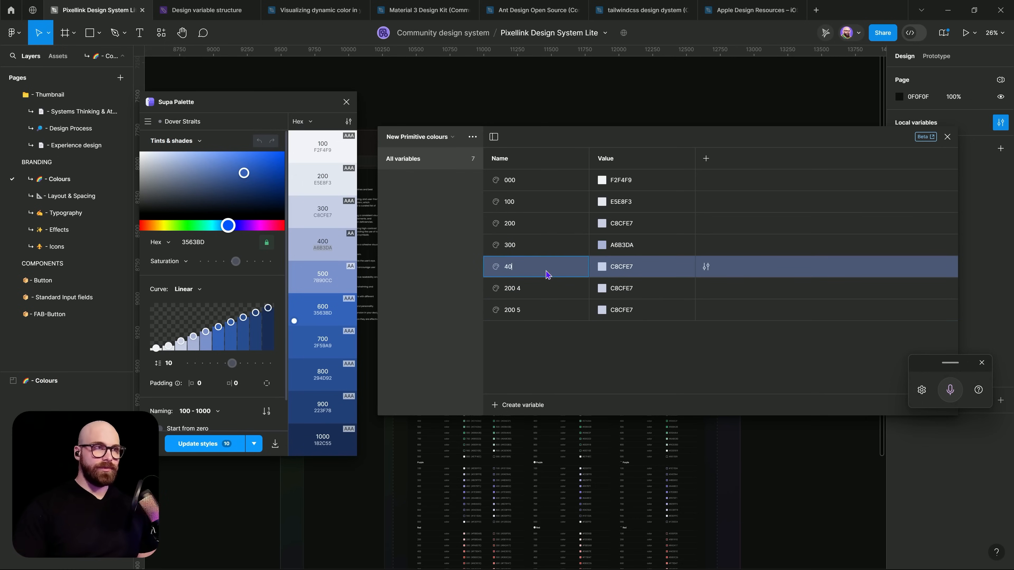
pyautogui.write('0')
pyautogui.press('Return')
pyautogui.click(515, 295)
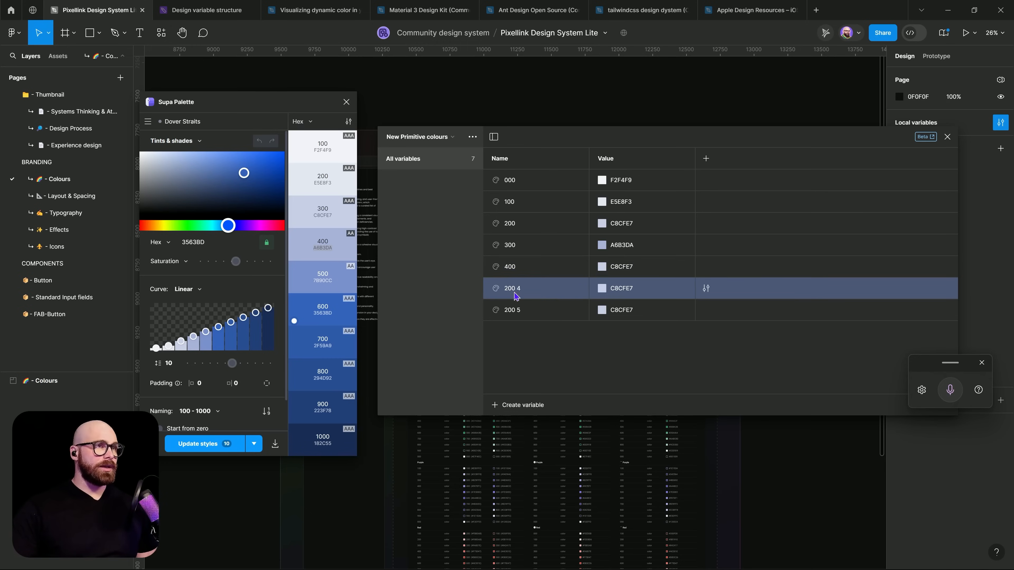
pyautogui.doubleClick(521, 293)
pyautogui.write('5')
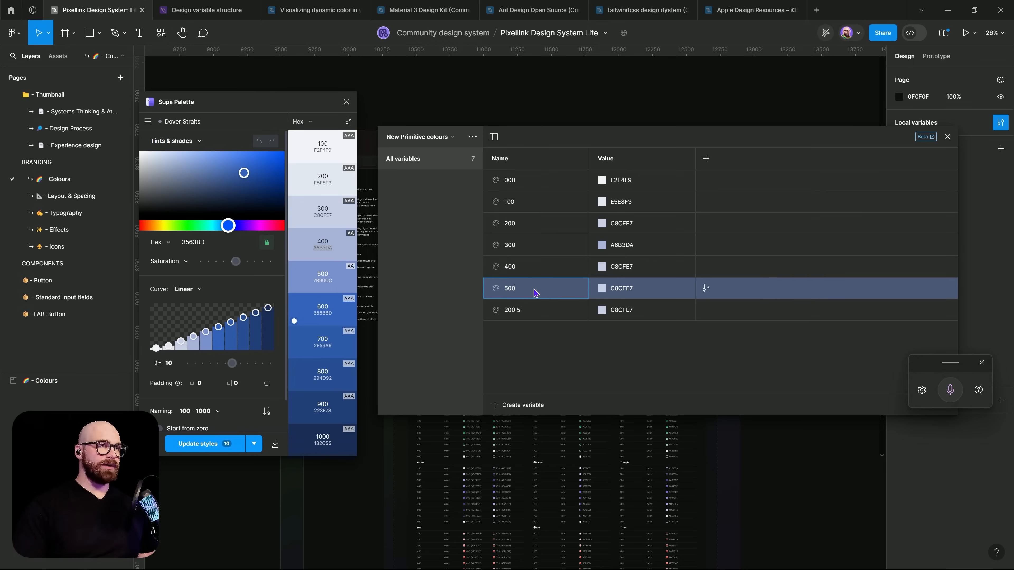
pyautogui.write('00')
pyautogui.press('Return')
pyautogui.doubleClick(517, 314)
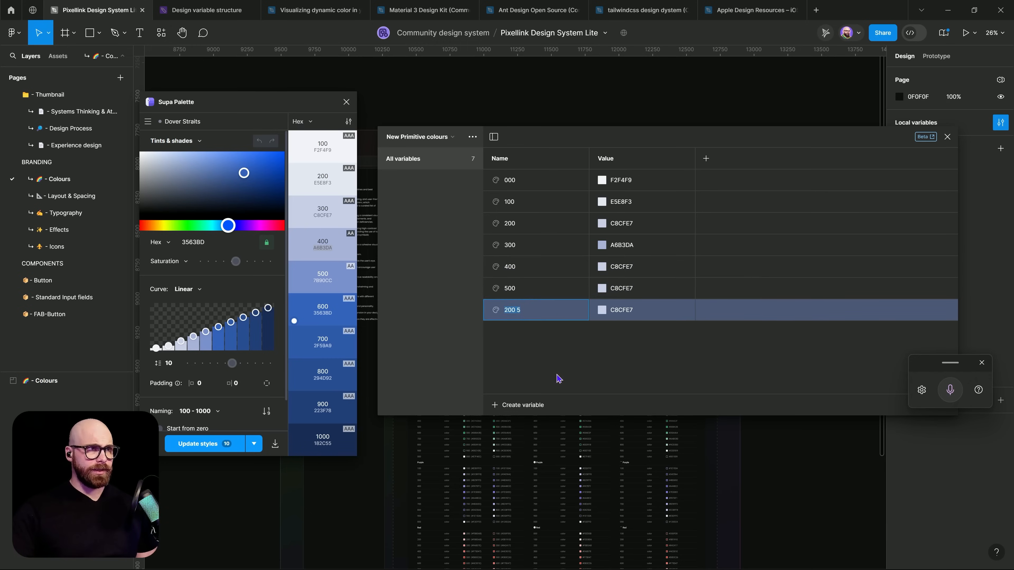
pyautogui.write('600')
pyautogui.press('Return')
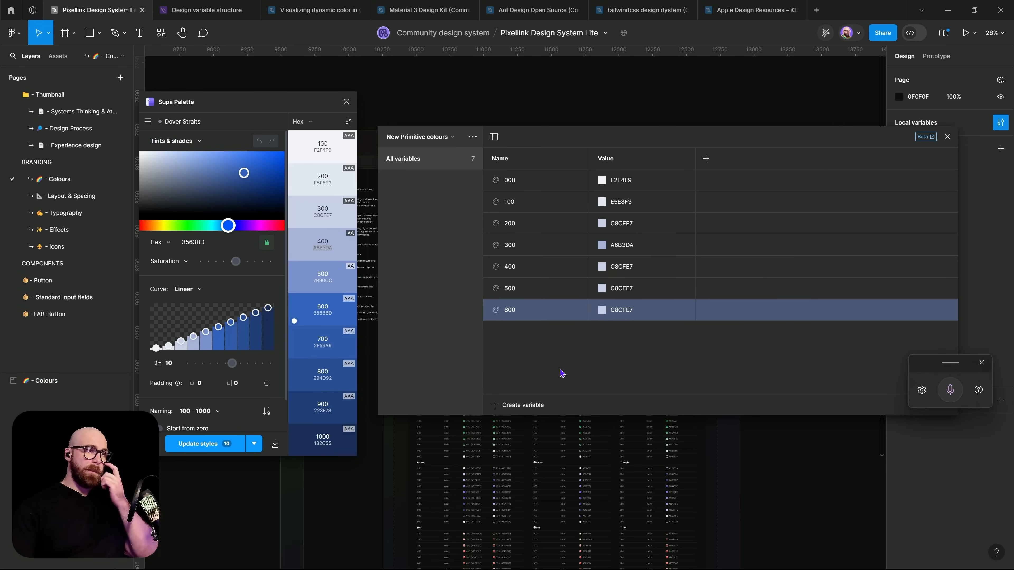
# Copy the hexes of palette shades 600 and 500, setting variable 600 to 3563BD and variable 500 to 7B90CC.
pyautogui.click(340, 321)
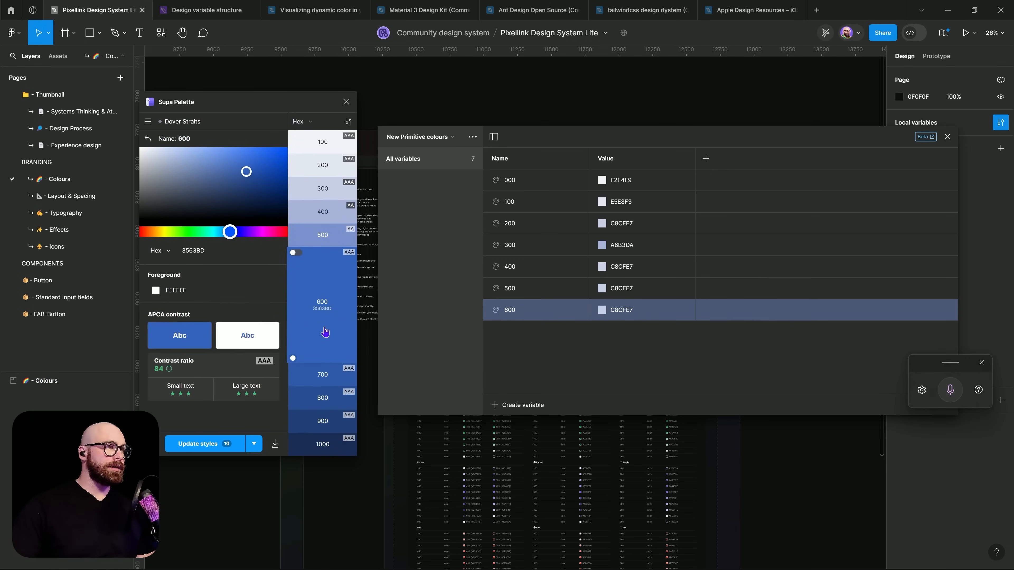
pyautogui.click(307, 319)
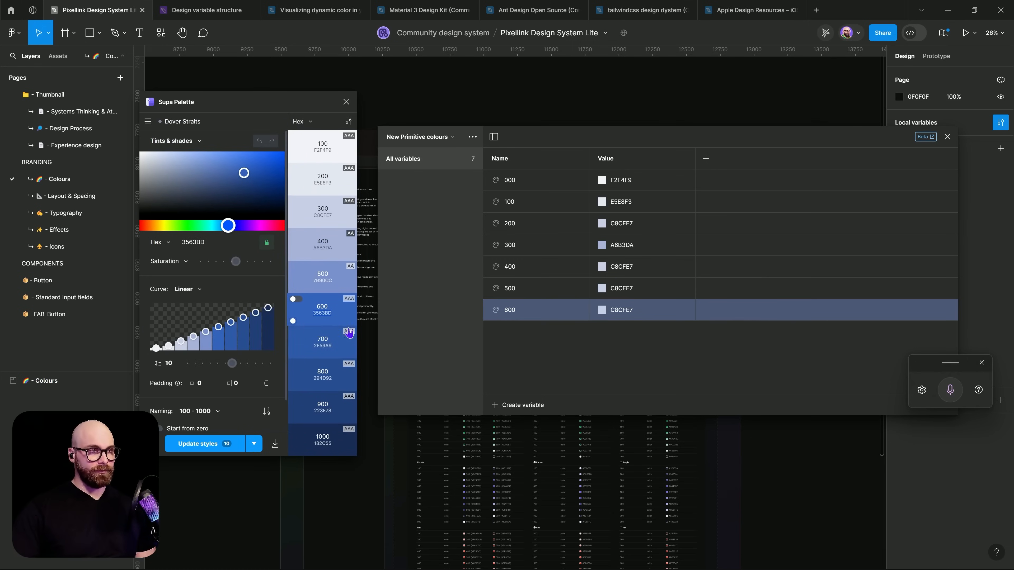
pyautogui.click(331, 289)
pyautogui.click(337, 292)
pyautogui.click(335, 287)
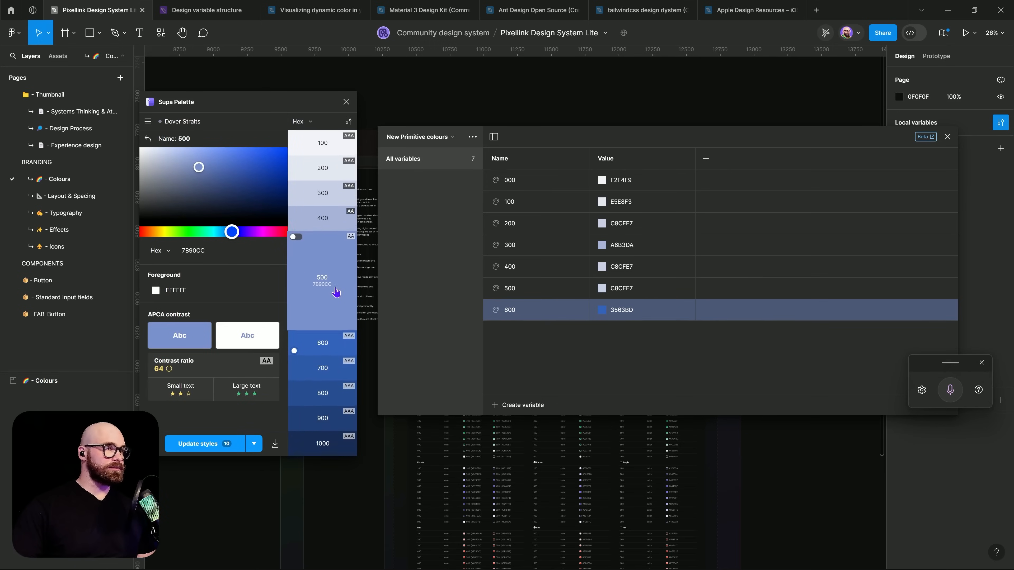
pyautogui.moveTo(332, 285); pyautogui.dragTo(308, 289)
pyautogui.click(327, 306)
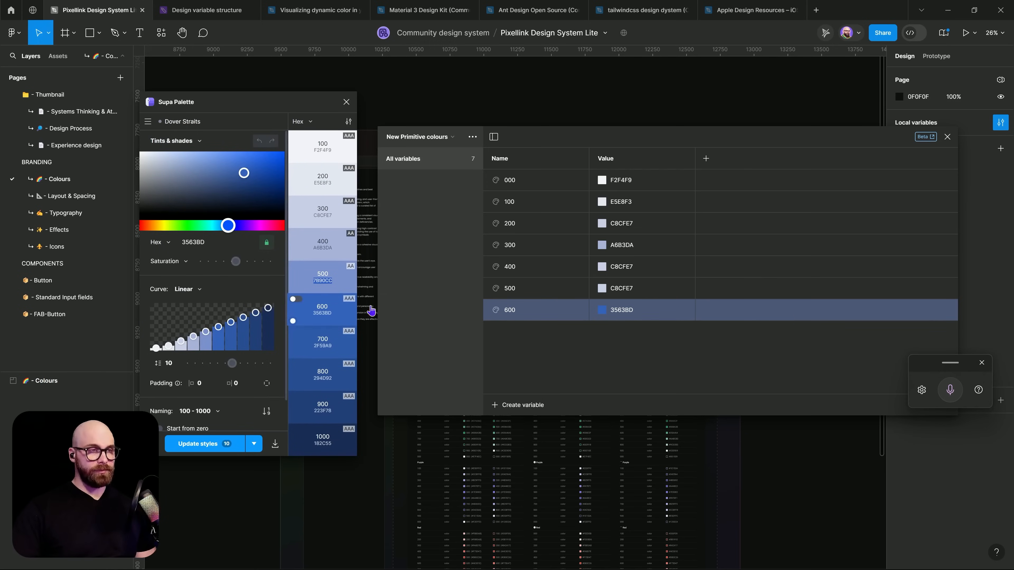
pyautogui.click(639, 289)
pyautogui.hotkey('ctrl', 'v')
# Copy the hex of palette shade 400 and set the value of variable 400 to A6B3DA.
pyautogui.click(298, 246)
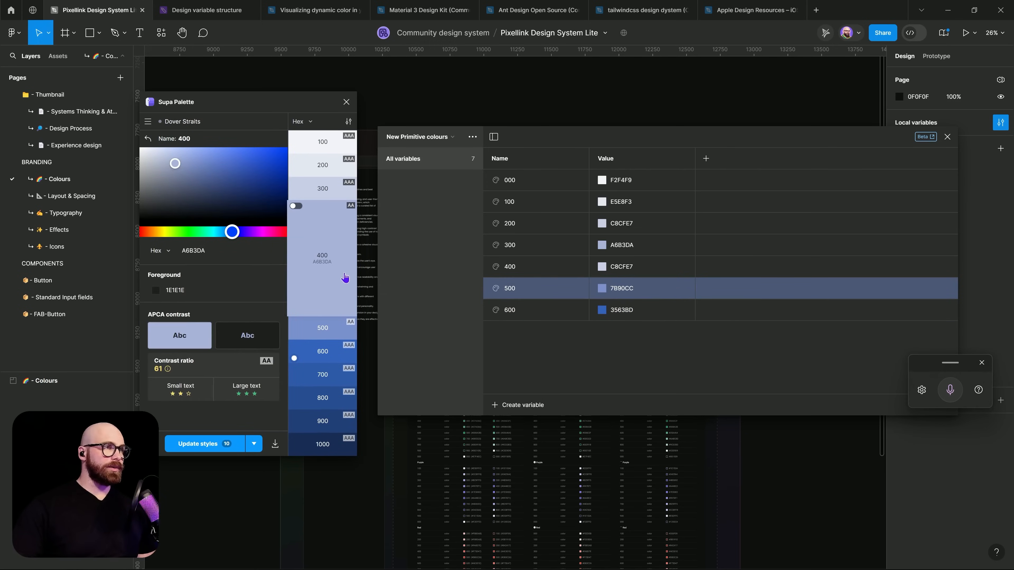
pyautogui.moveTo(331, 262); pyautogui.dragTo(306, 274)
pyautogui.click(307, 273)
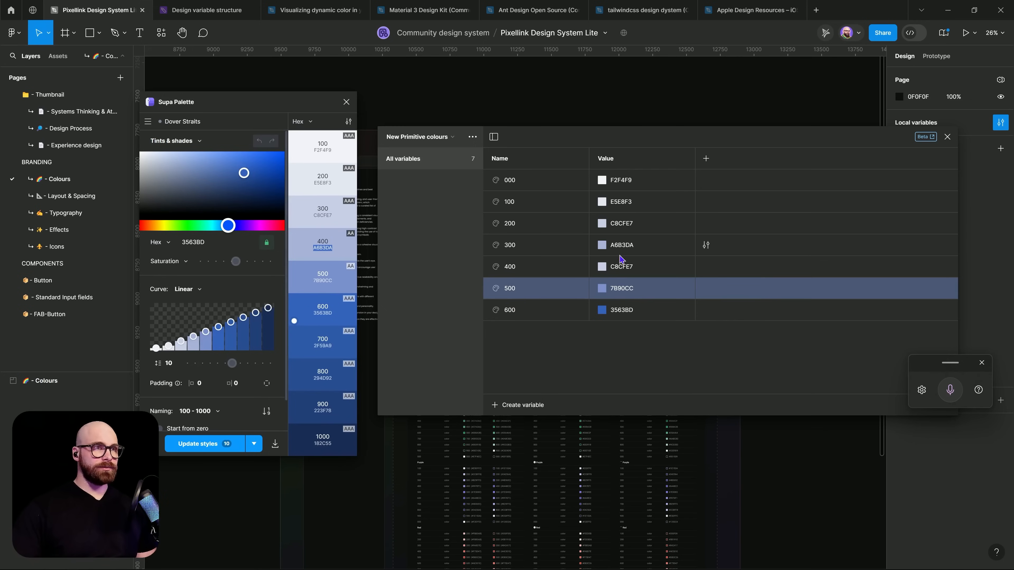
pyautogui.click(626, 268)
pyautogui.hotkey('ctrl', 'v')
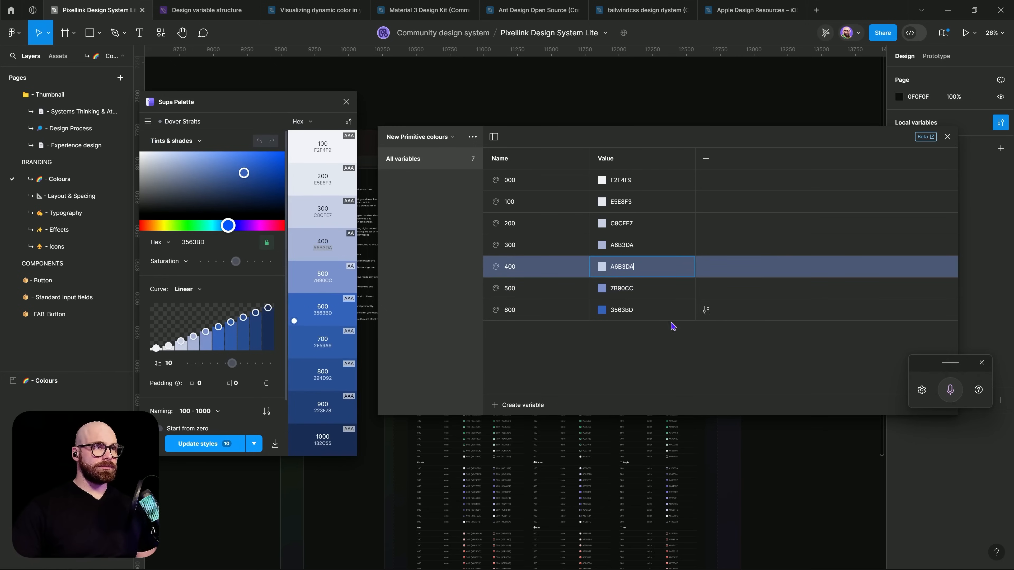
pyautogui.click(670, 363)
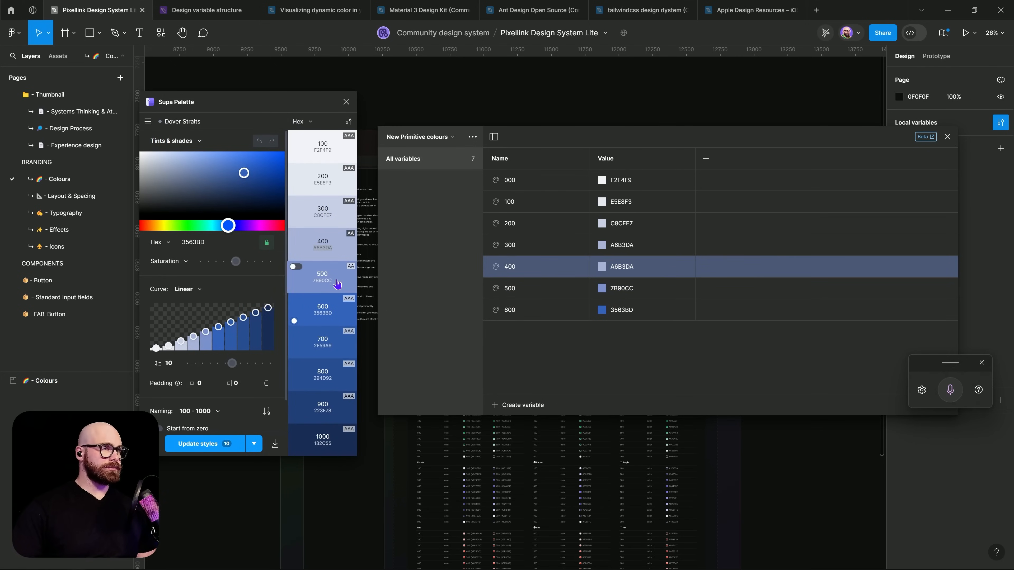
# Copy the hex of palette shade 300 and set the value of variable 300 to C8CFE7.
pyautogui.click(336, 223)
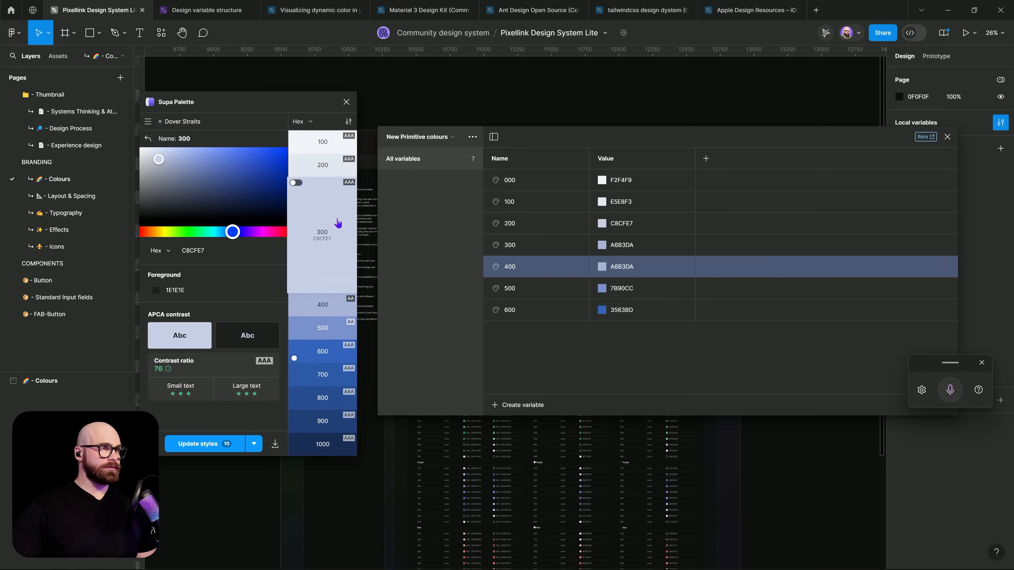
pyautogui.hotkey('ctrl', 'c')
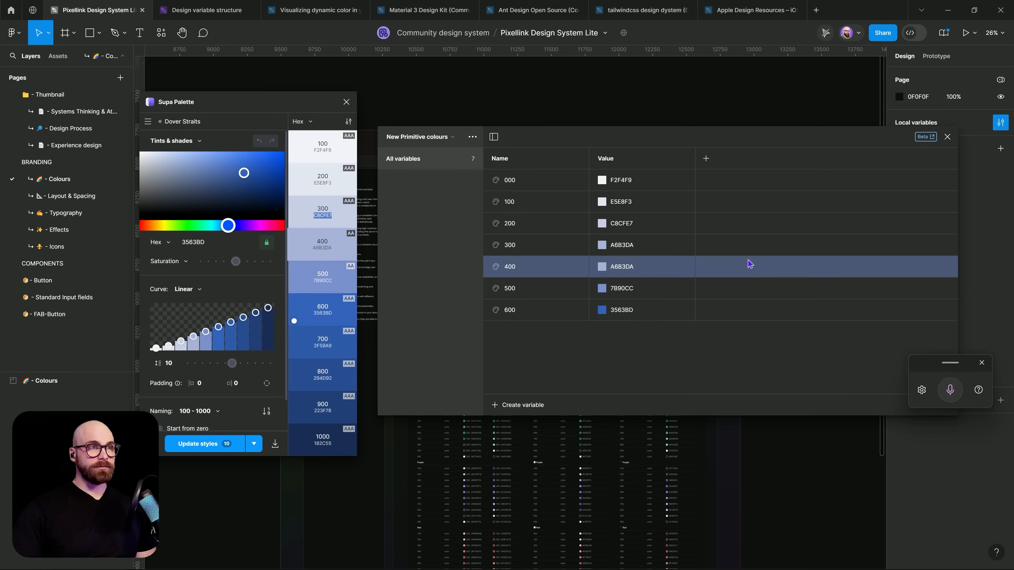
pyautogui.doubleClick(623, 246)
pyautogui.hotkey('ctrl', 'v')
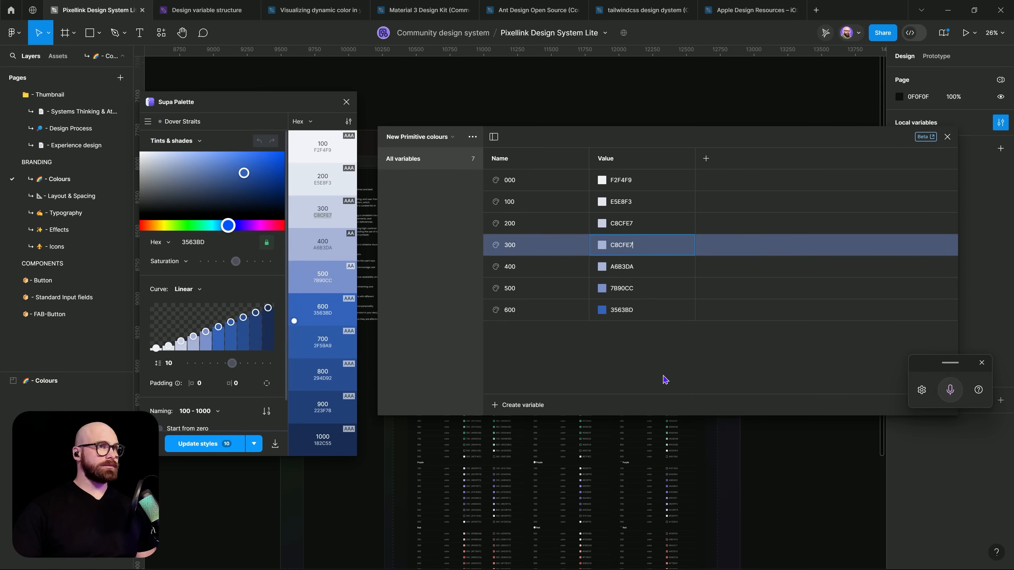
pyautogui.press('Return')
# Delete variable 200, which duplicates the C8CFE7 value of variable 300.
pyautogui.click(543, 228)
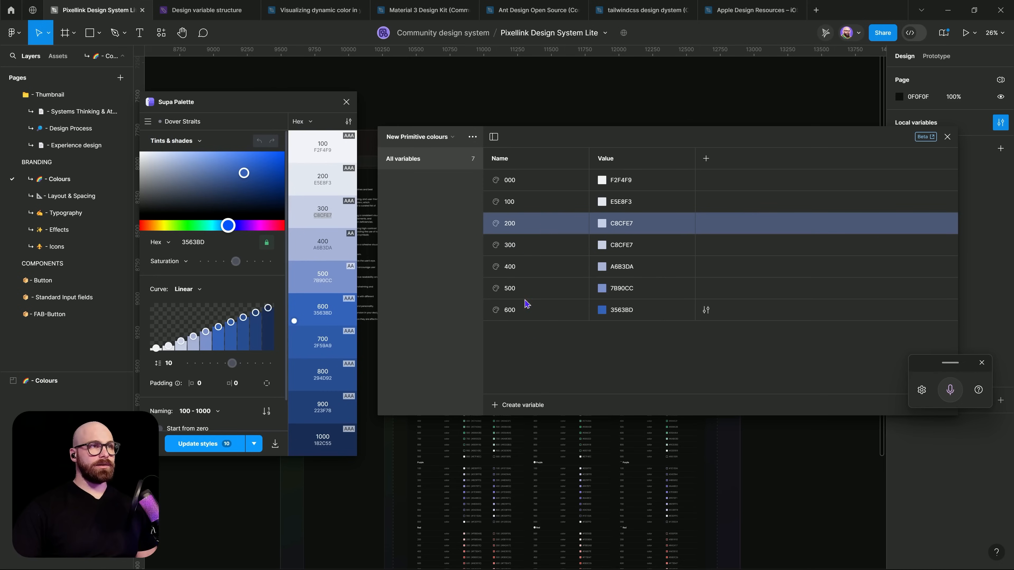
pyautogui.doubleClick(518, 311)
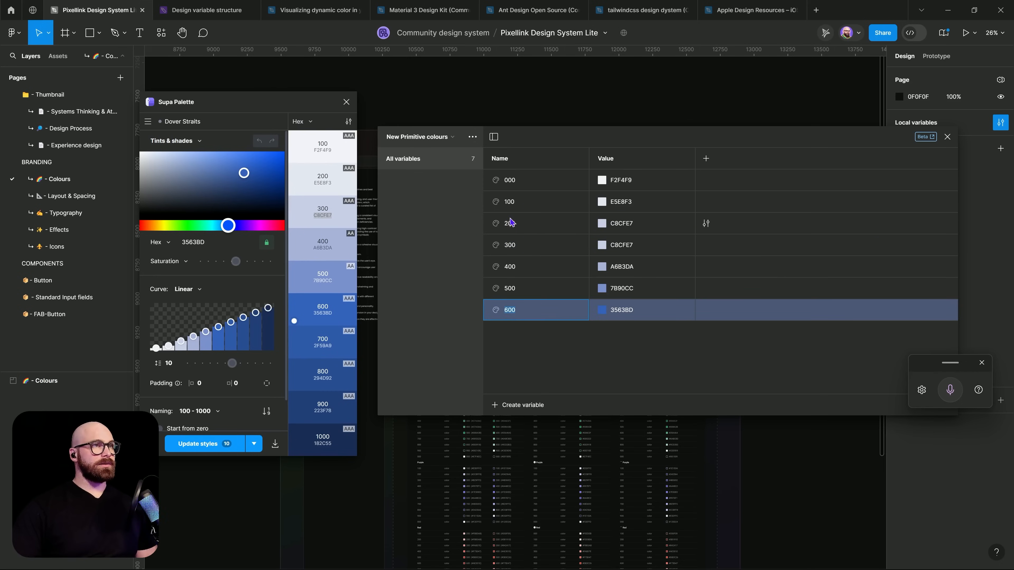
pyautogui.click(550, 220)
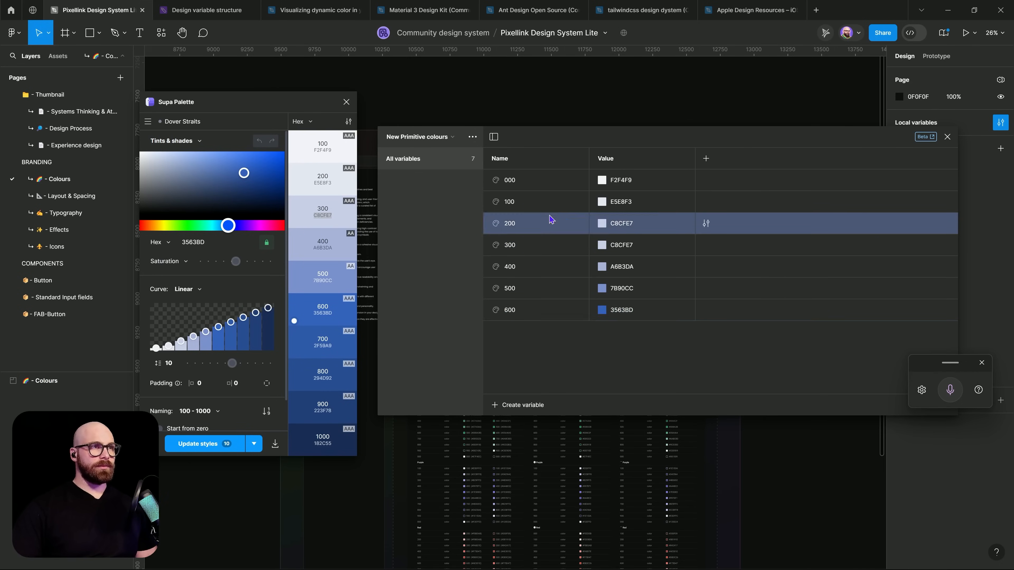
pyautogui.rightClick(546, 224)
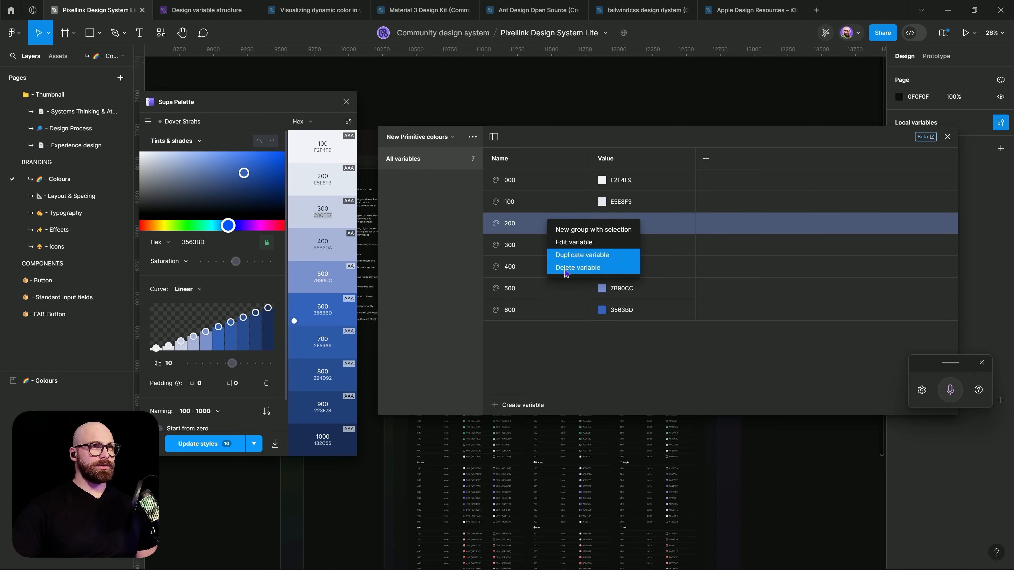
pyautogui.click(563, 267)
# Rename the variables 300, 400, 500 and 600 as 200, 300, 400 and 500 respectively.
pyautogui.doubleClick(515, 227)
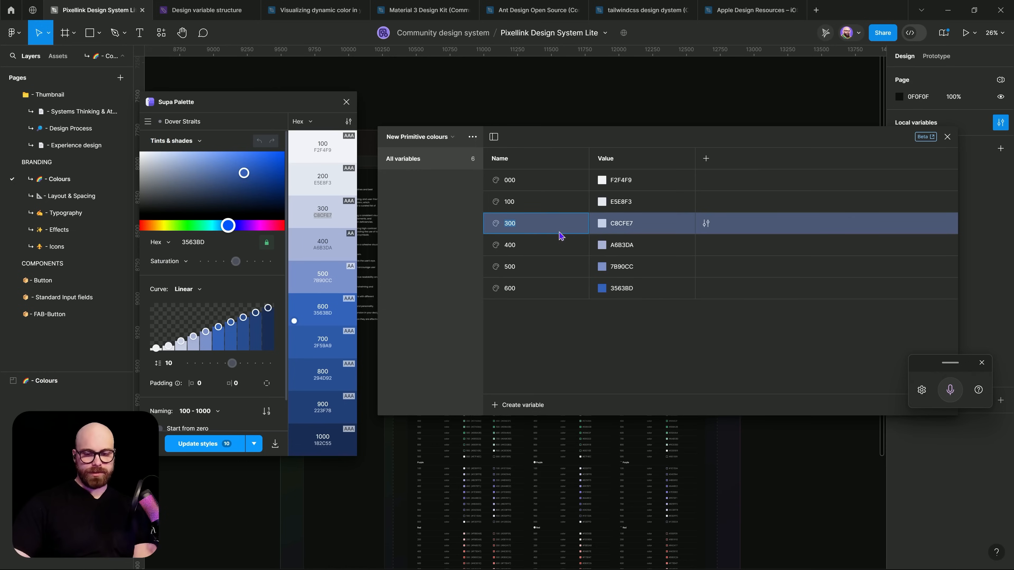
pyautogui.write('200')
pyautogui.doubleClick(514, 248)
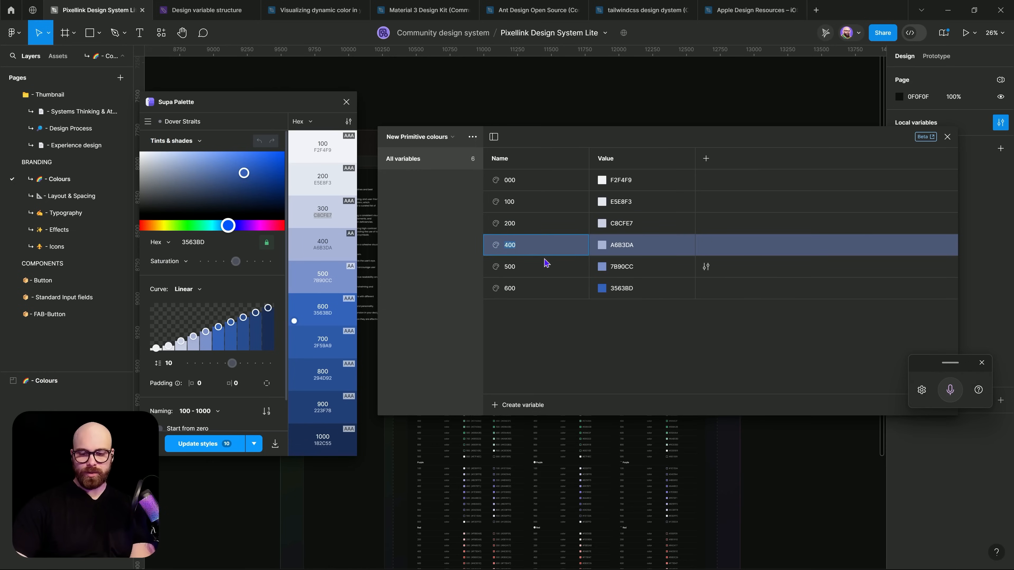
pyautogui.write('300')
pyautogui.doubleClick(515, 269)
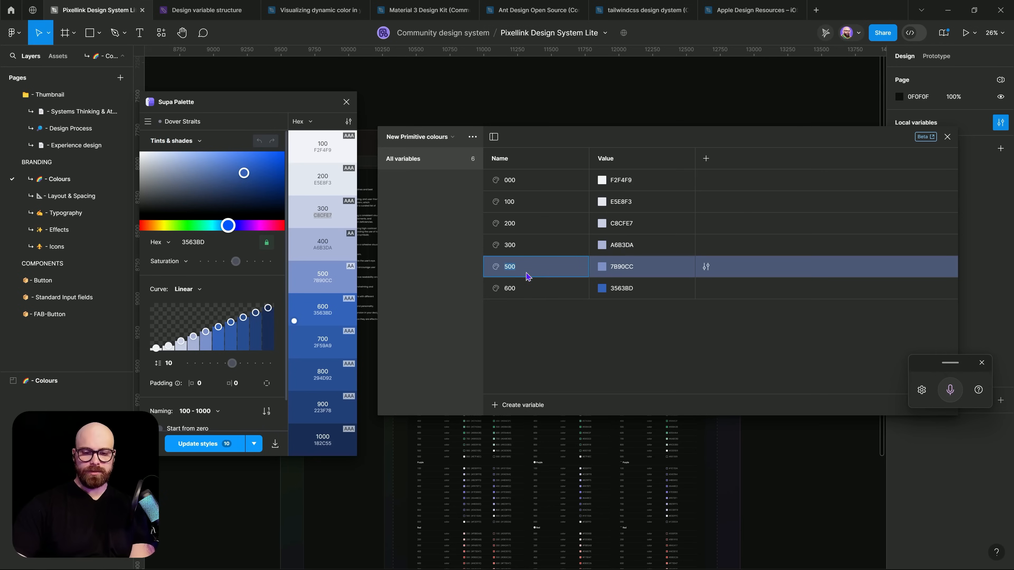
pyautogui.write('400')
pyautogui.doubleClick(514, 290)
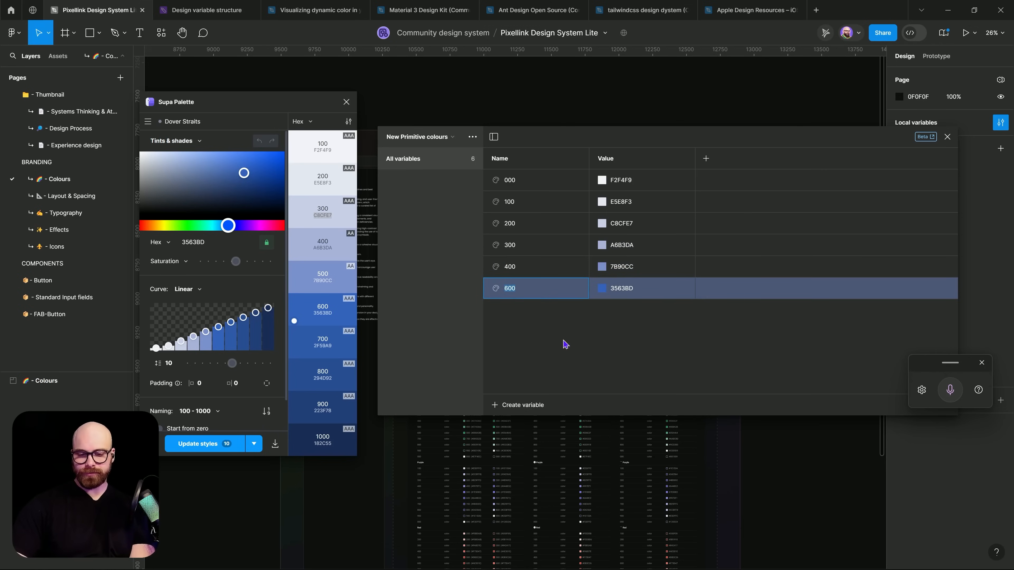
pyautogui.press('Return')
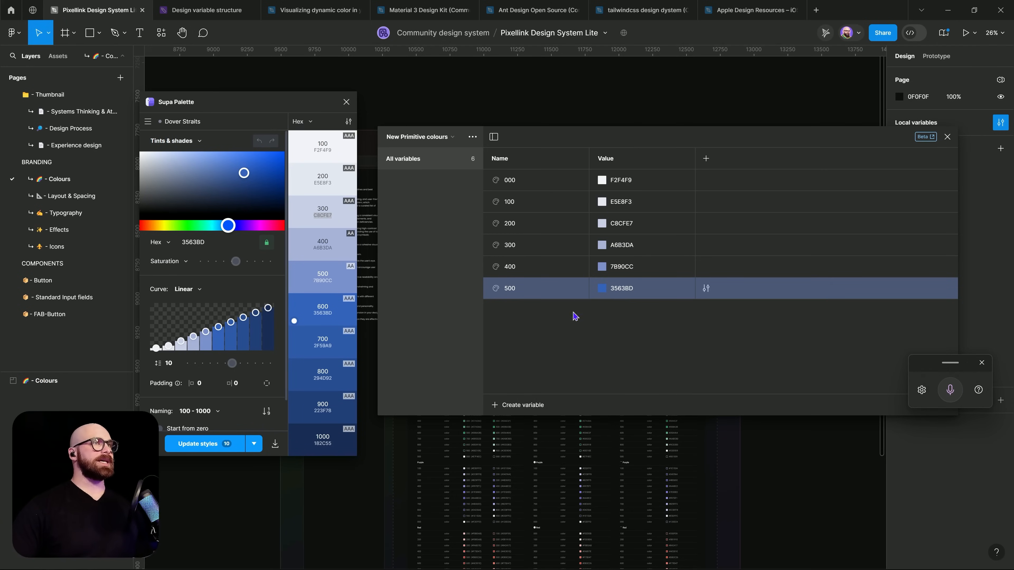
# Group all variables from 000 to 500 into a new group and name it Solid.
pyautogui.click(419, 167)
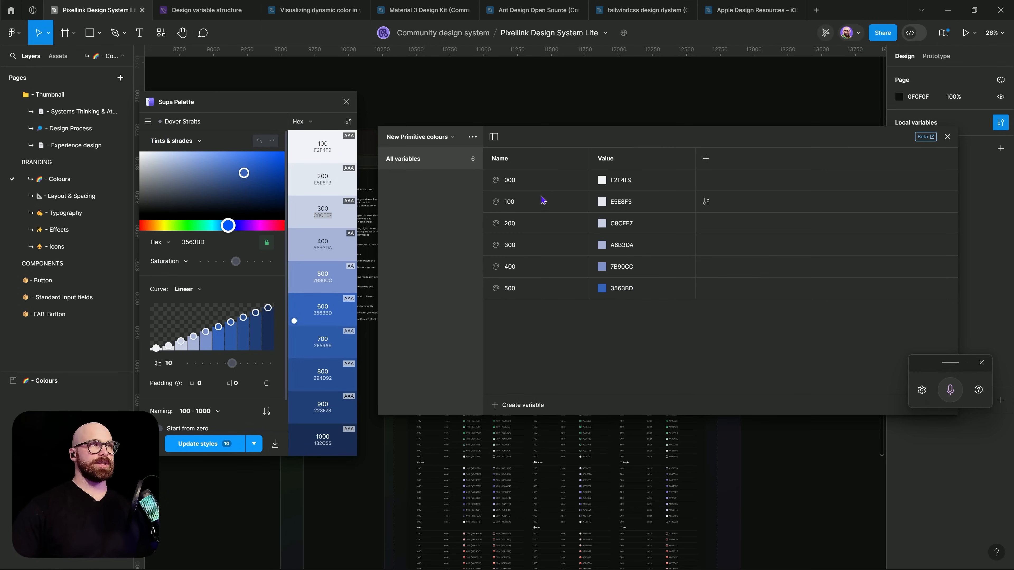
pyautogui.click(533, 187)
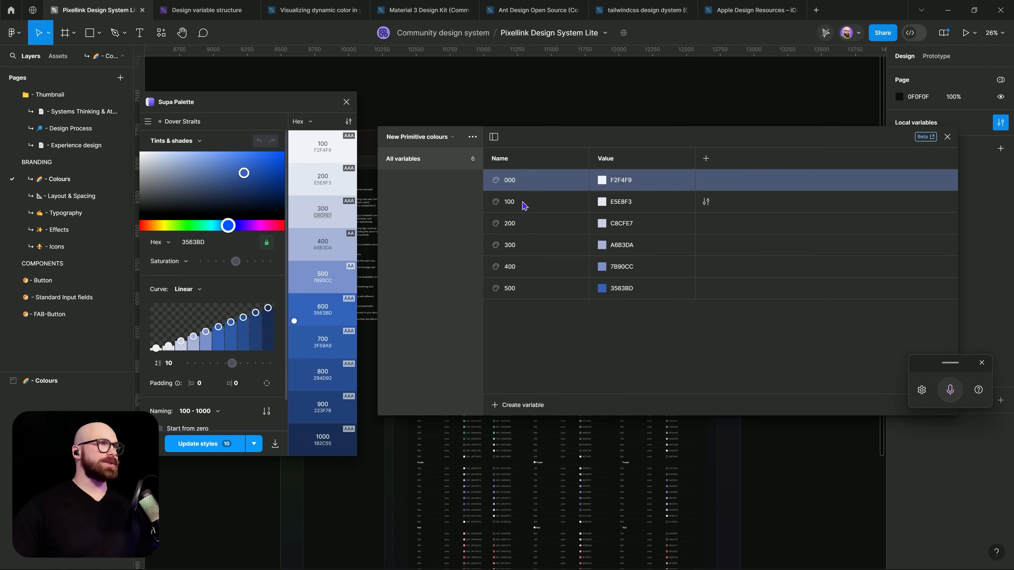
pyautogui.keyDown('shift'); pyautogui.click(544, 285); pyautogui.keyUp('shift')
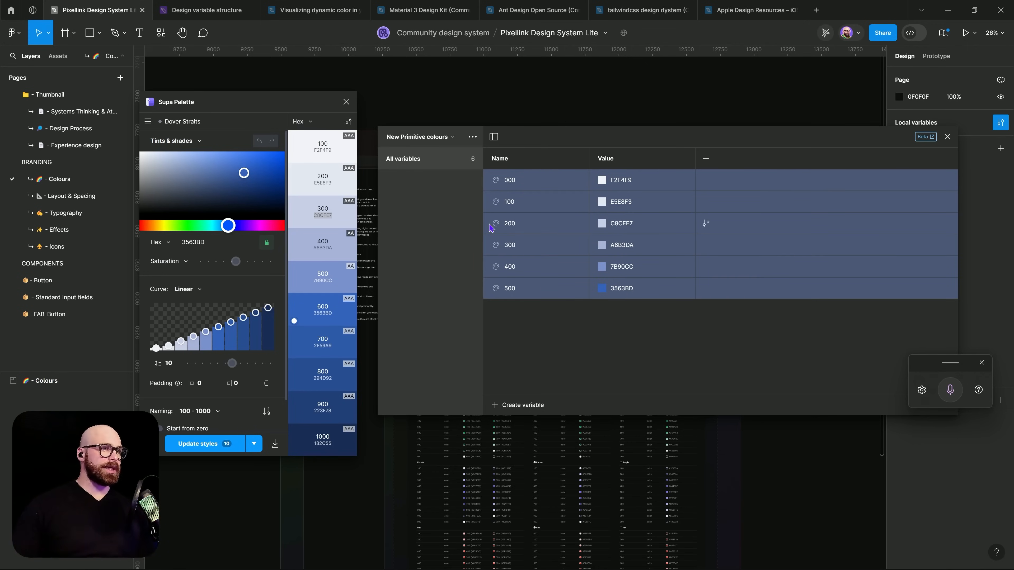
pyautogui.rightClick(522, 222)
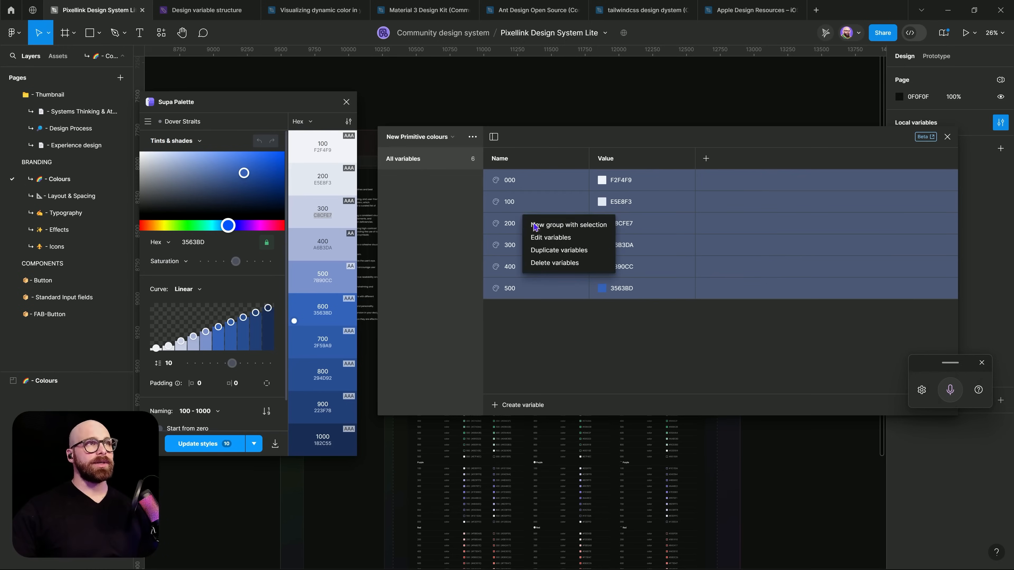
pyautogui.click(542, 226)
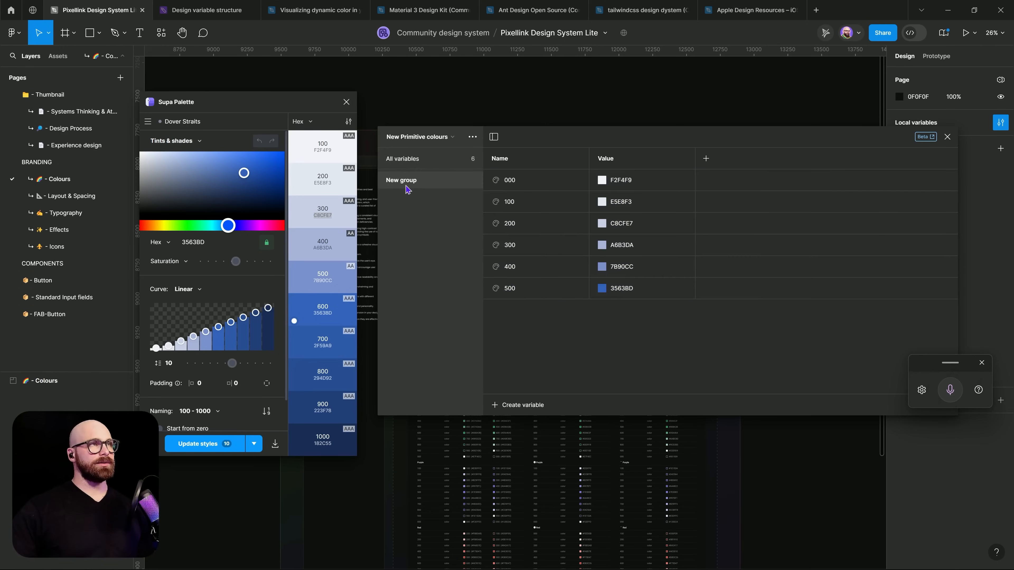
pyautogui.doubleClick(401, 181)
pyautogui.write('So')
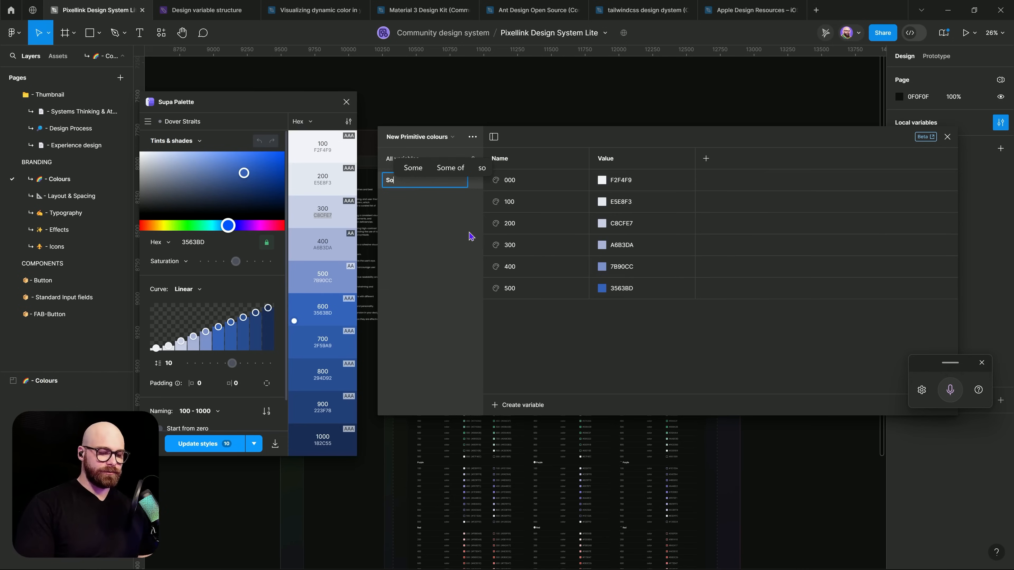
pyautogui.write('lid')
pyautogui.press('Return')
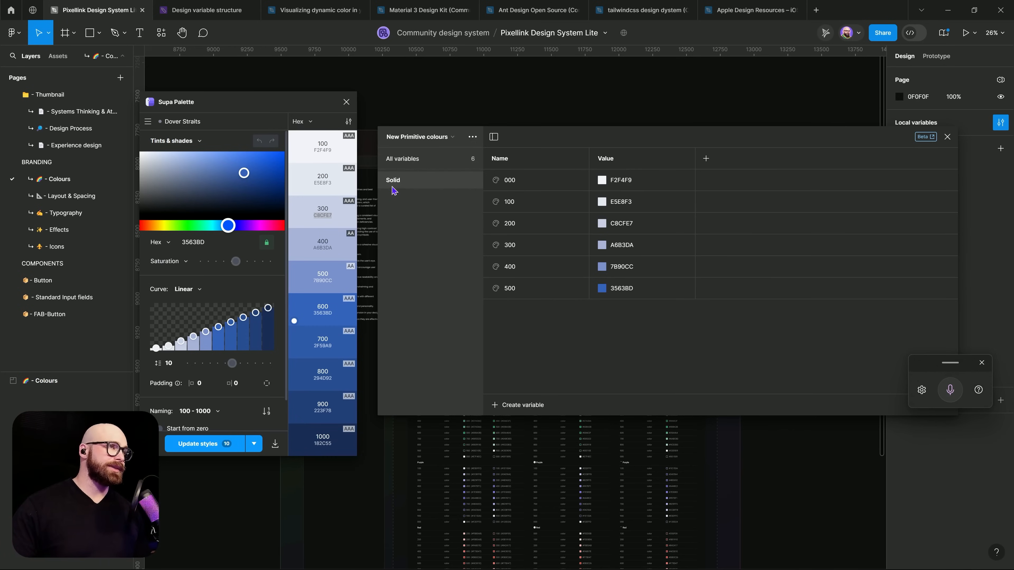
# Close the Supa Palette plugin and put variables 000 to 500 into a nested group named Primary inside Solid.
pyautogui.click(346, 102)
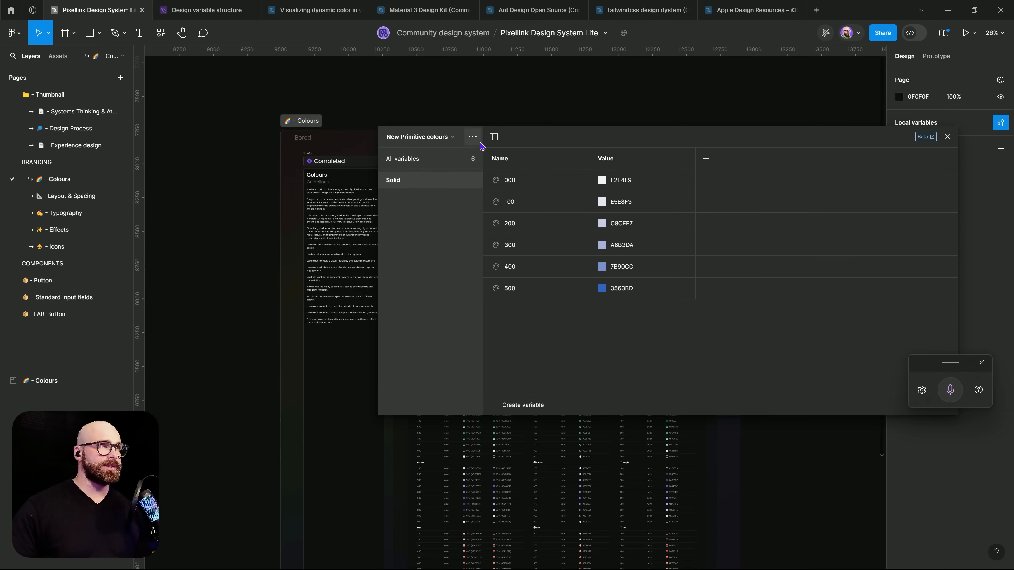
pyautogui.moveTo(562, 139); pyautogui.dragTo(397, 146)
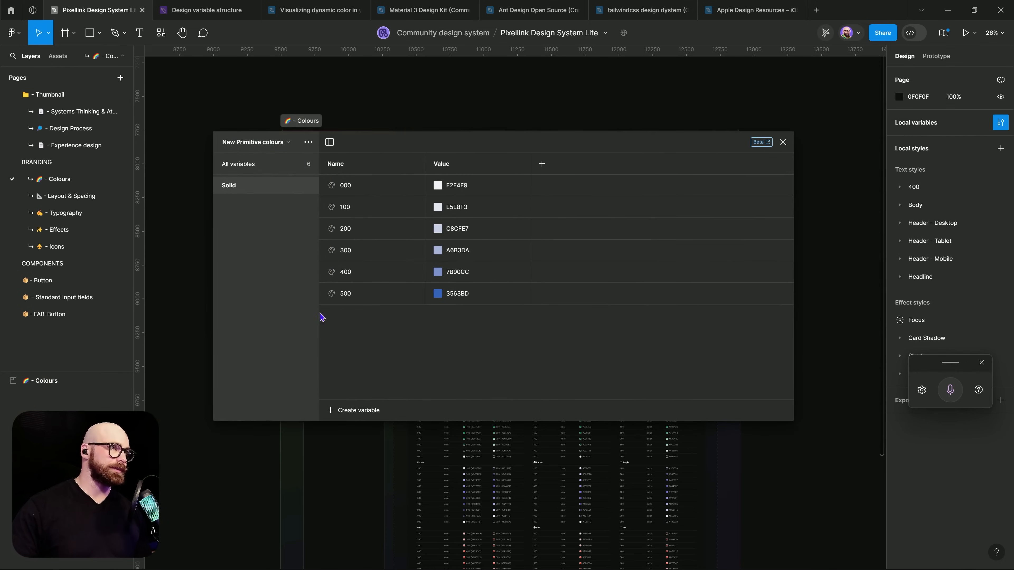
pyautogui.click(375, 190)
pyautogui.keyDown('shift'); pyautogui.click(375, 292); pyautogui.keyUp('shift')
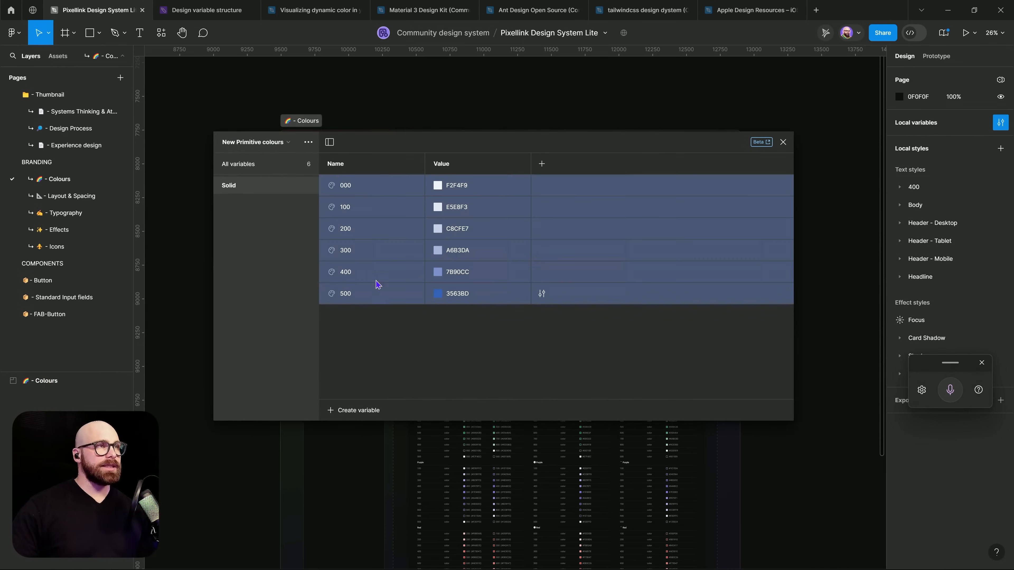
pyautogui.rightClick(380, 231)
pyautogui.click(388, 240)
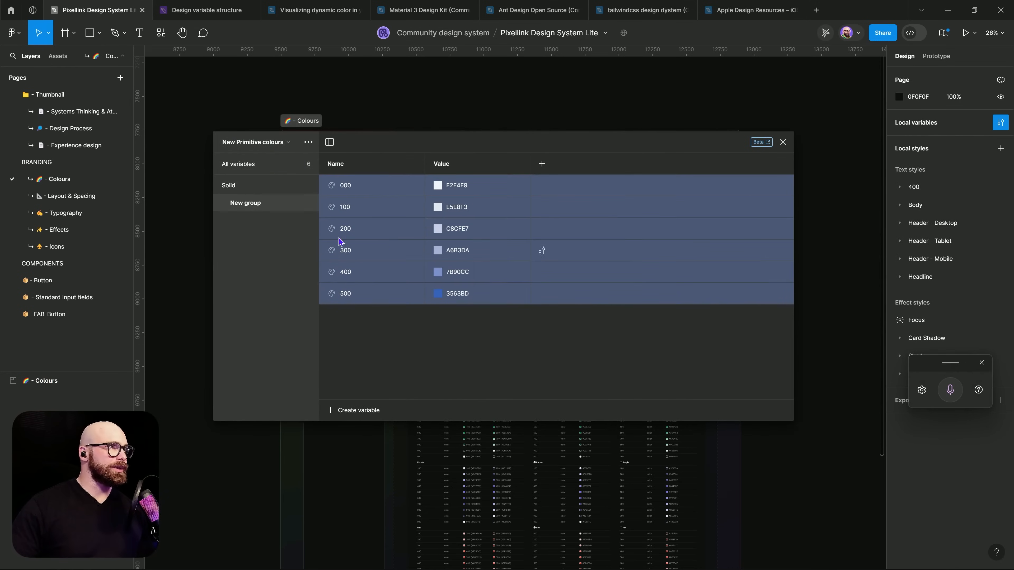
pyautogui.doubleClick(259, 207)
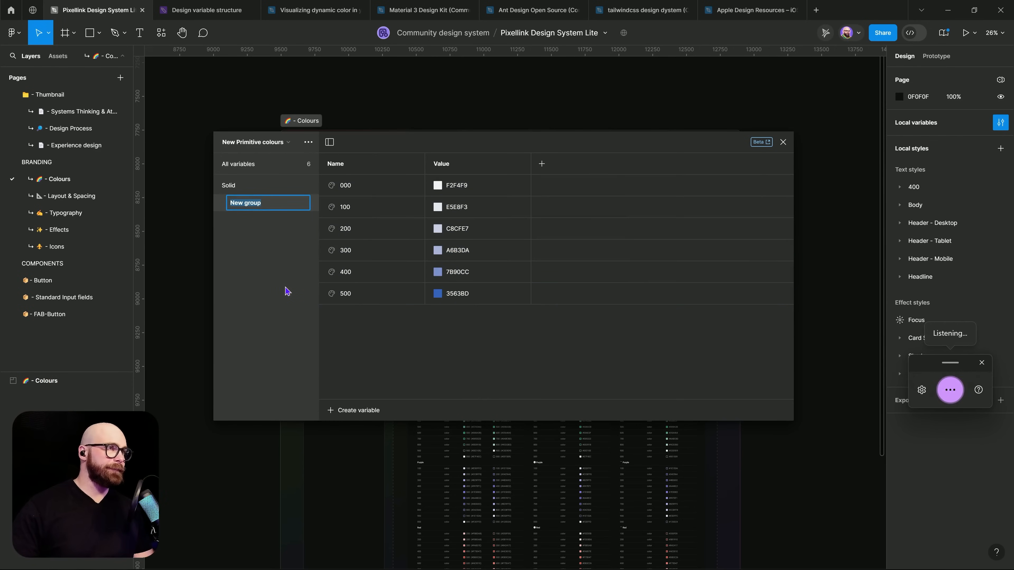
pyautogui.write('Primary')
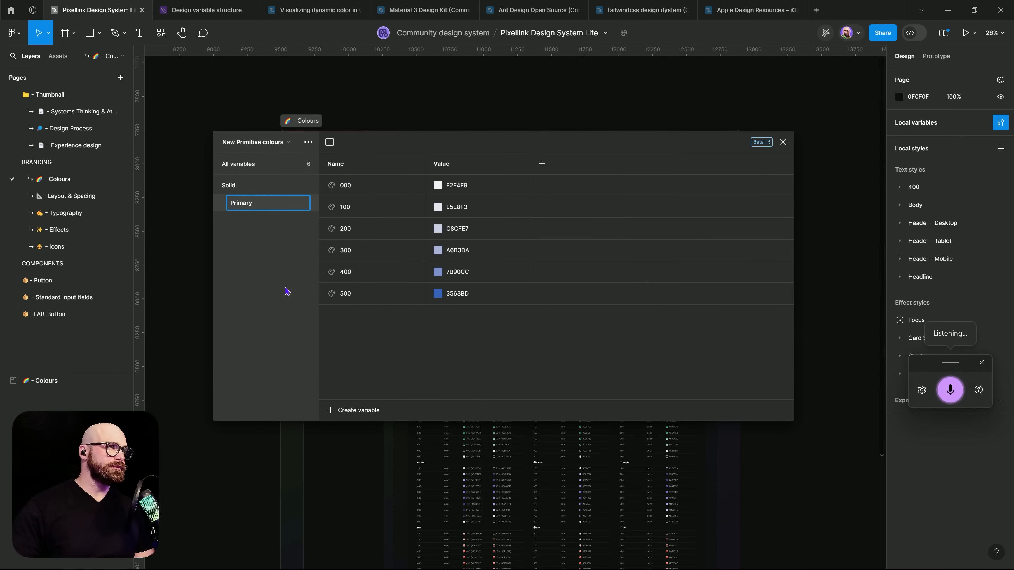
pyautogui.press('Return')
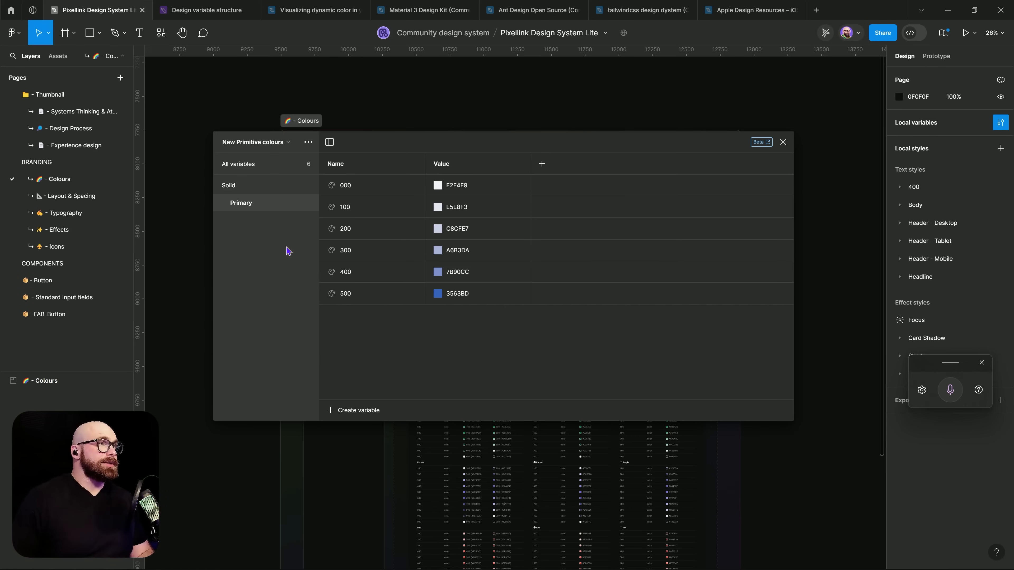
# Duplicate the Primary group inside Solid and rename the copy Secondary.
pyautogui.rightClick(260, 203)
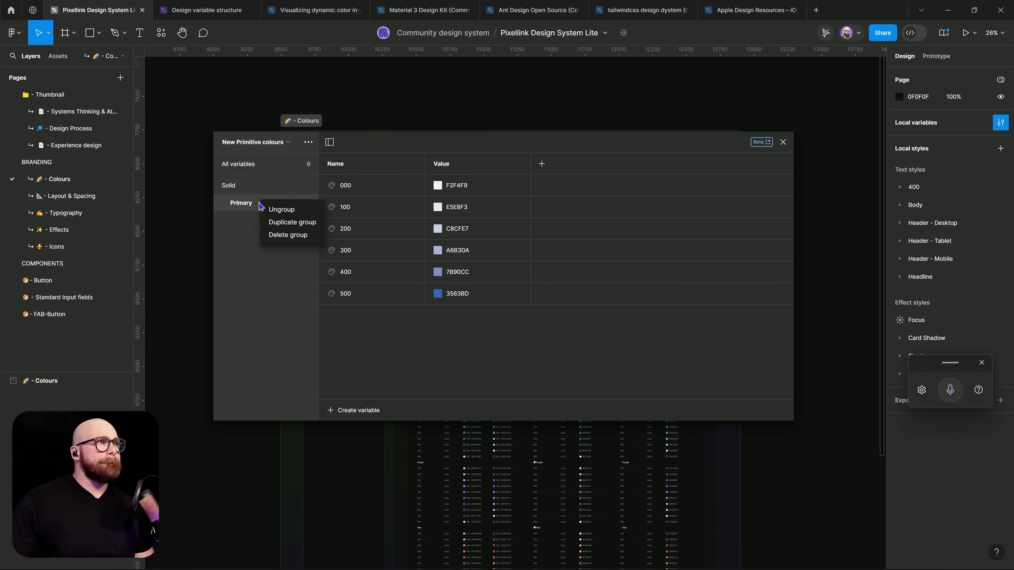
pyautogui.click(281, 222)
pyautogui.doubleClick(244, 221)
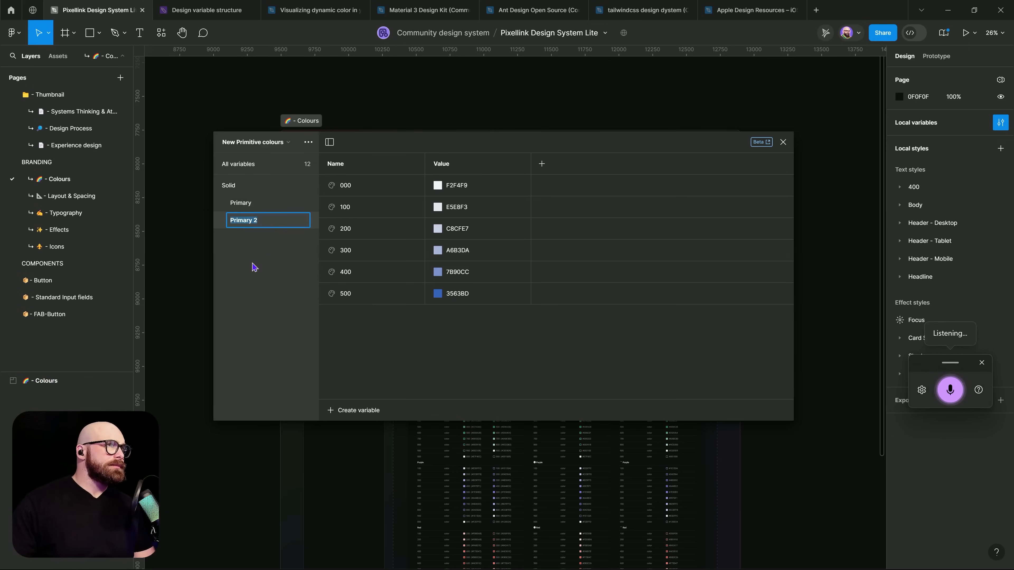
pyautogui.write('Secondary')
pyautogui.press('Return')
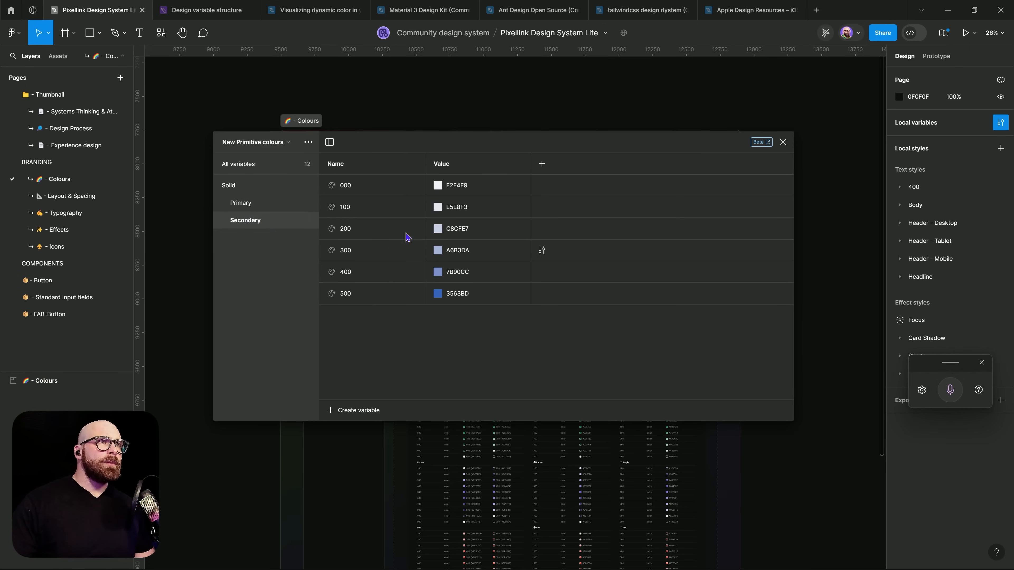
# Open the colour value of variable 000 in the Secondary group and switch its colour format to HSL.
pyautogui.click(436, 189)
pyautogui.click(436, 189)
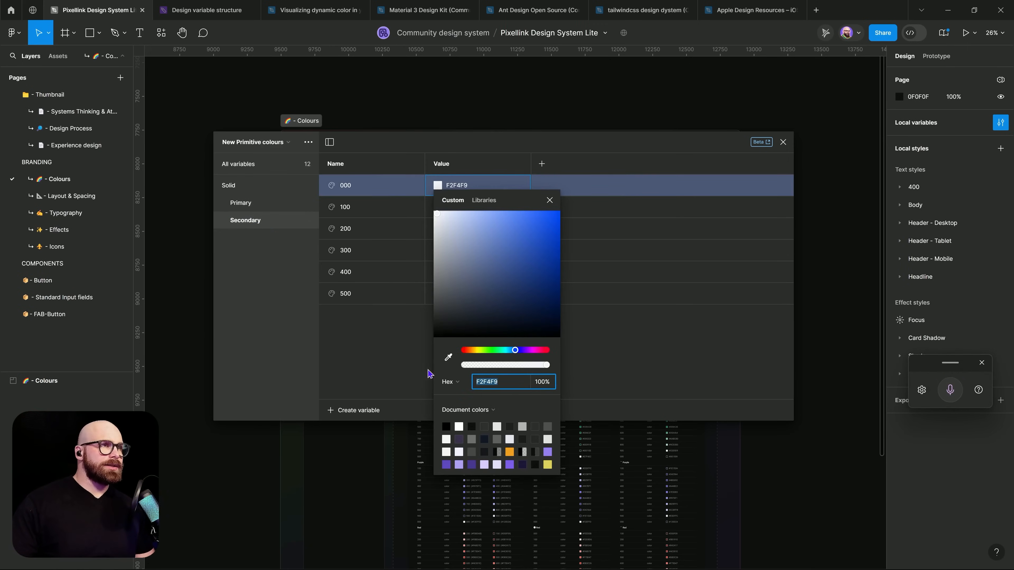
pyautogui.click(456, 382)
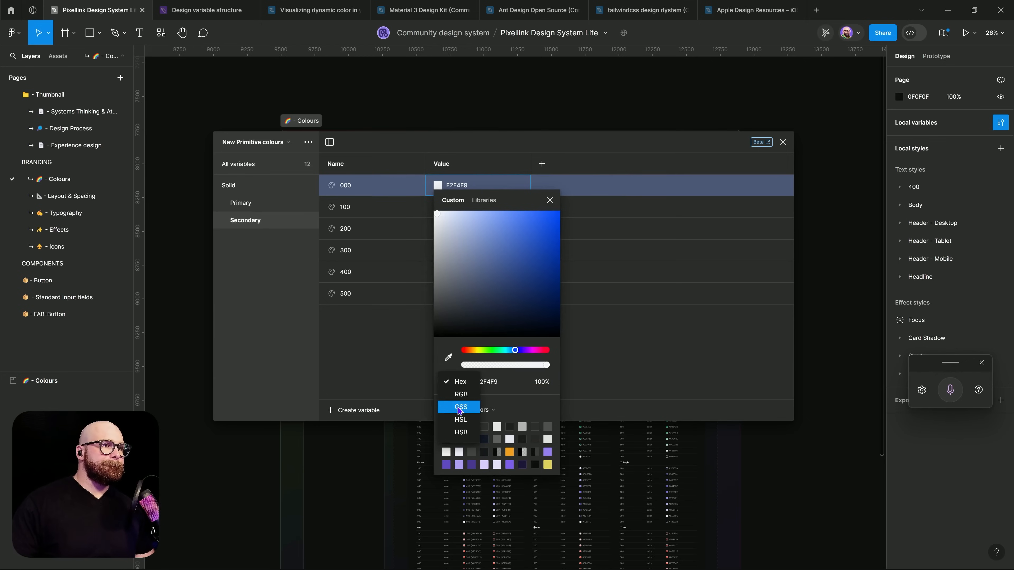
pyautogui.click(459, 411)
pyautogui.click(459, 383)
pyautogui.click(462, 369)
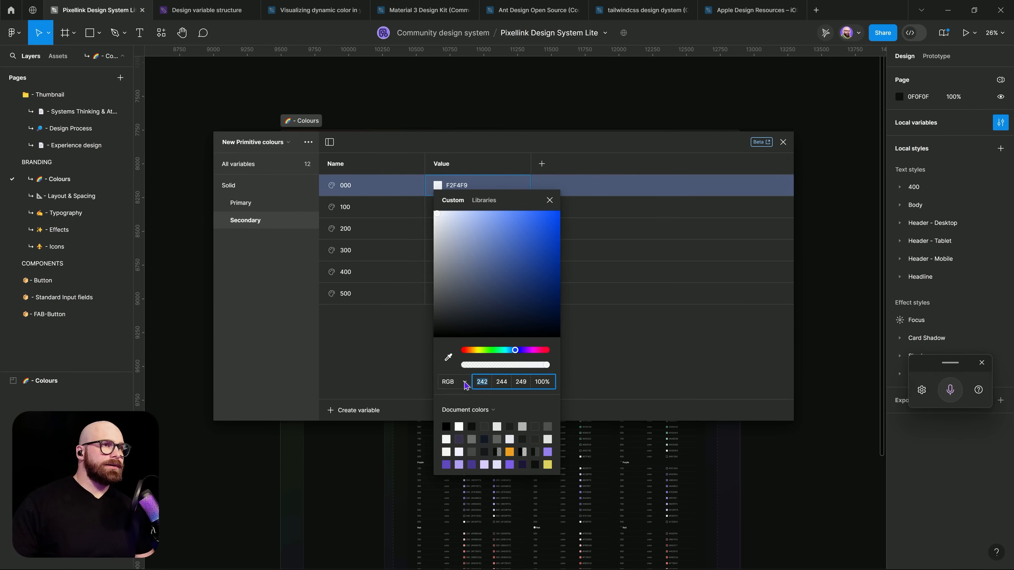
pyautogui.click(462, 383)
pyautogui.click(459, 411)
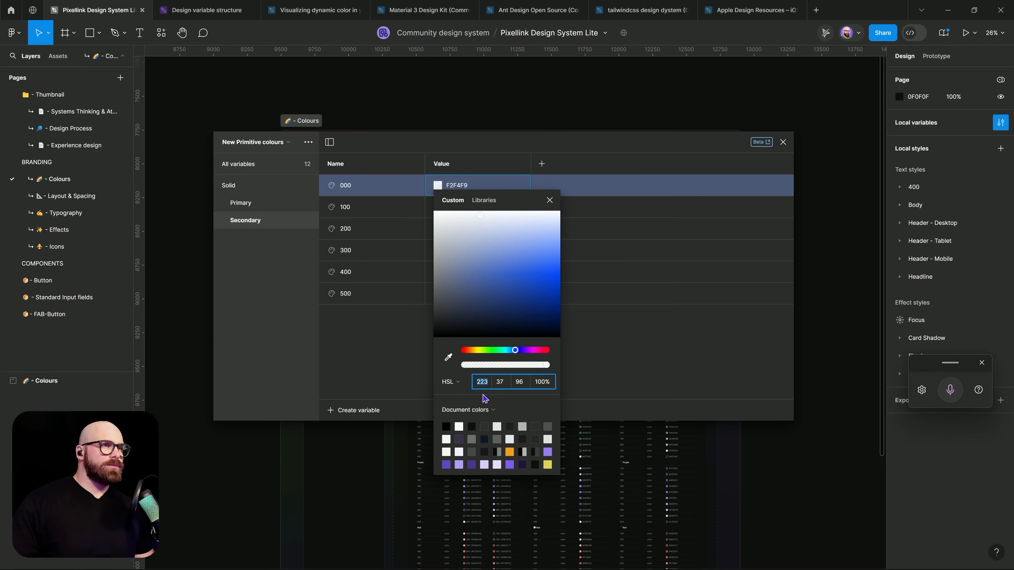
# Shift the hue of Secondary variable 000 to green at 126, keeping its saturation and lightness.
pyautogui.moveTo(515, 351); pyautogui.dragTo(494, 354)
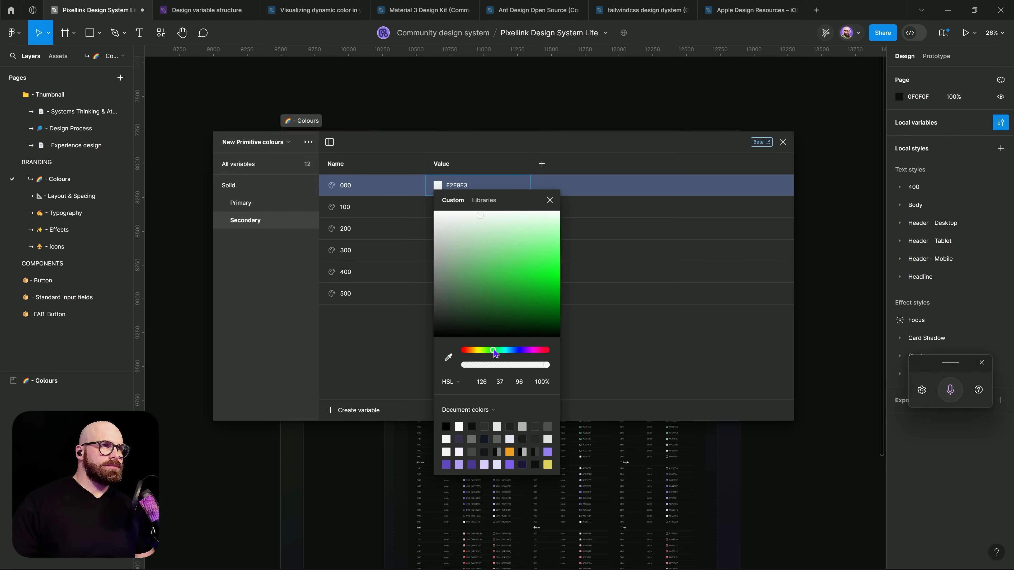
pyautogui.click(481, 384)
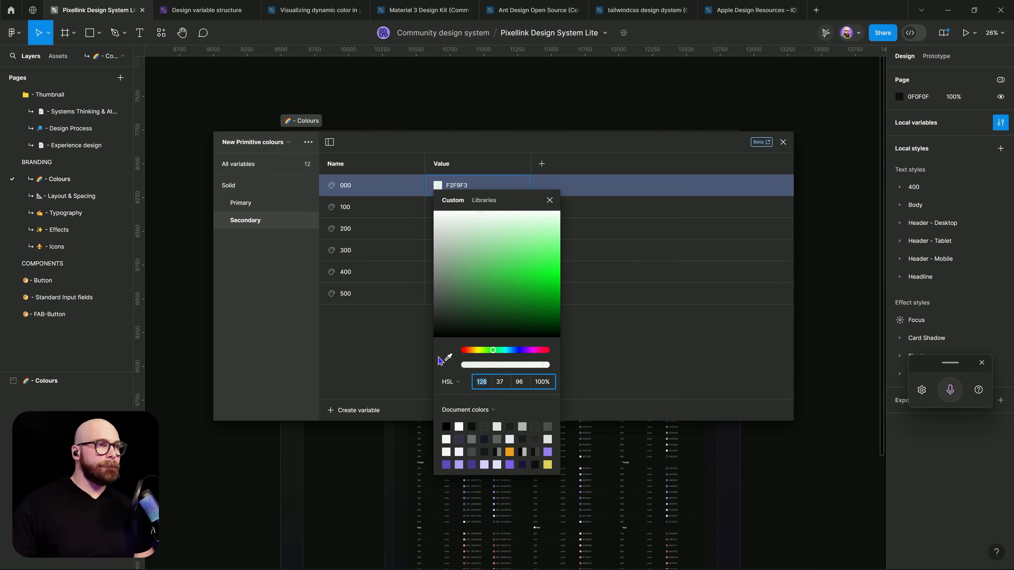
pyautogui.press('Escape')
# Set the HSL hue of Secondary variables 100 and 200 to 126.
pyautogui.click(436, 212)
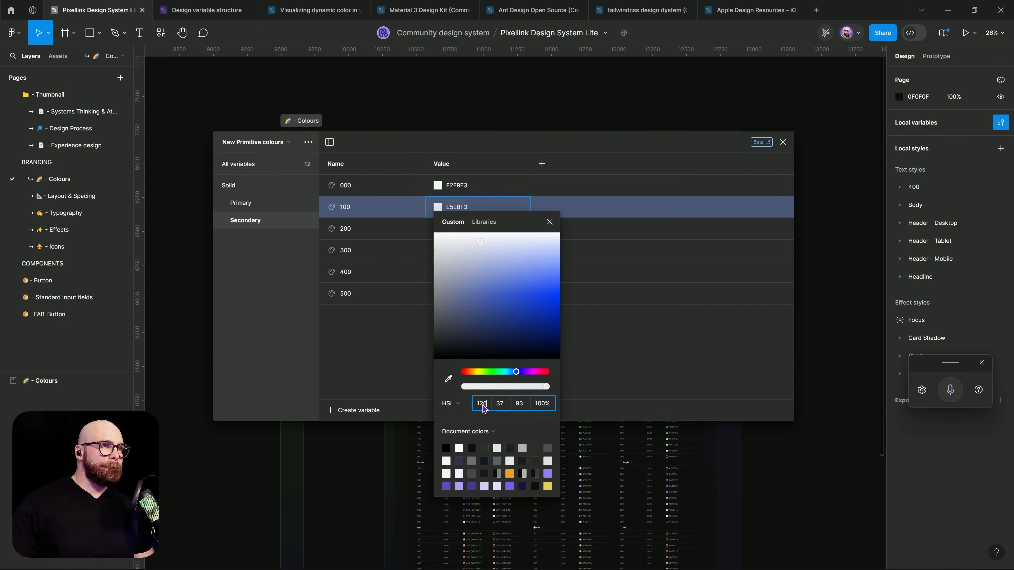
pyautogui.press('Return')
pyautogui.press('Escape')
pyautogui.click(440, 234)
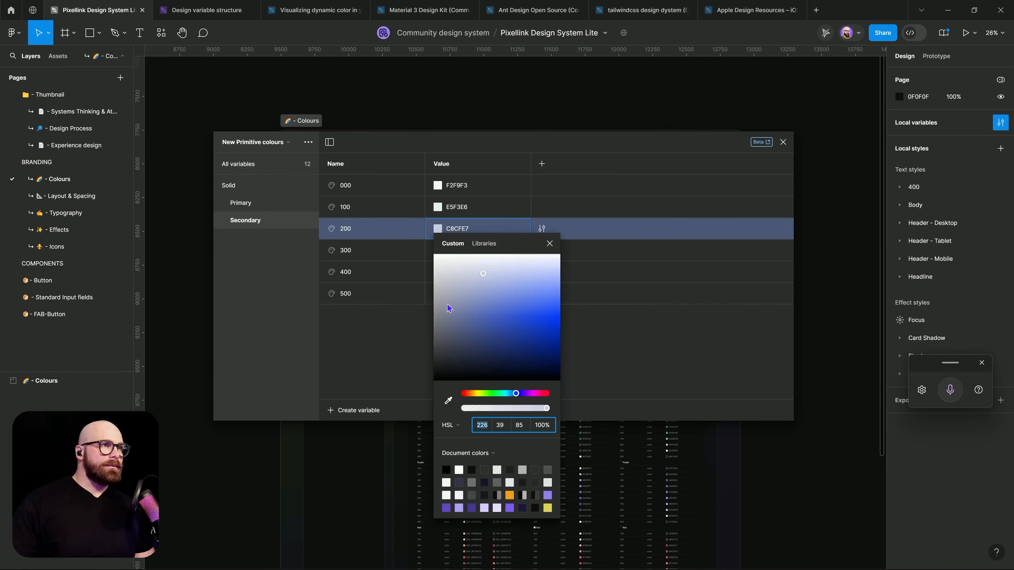
pyautogui.write('126')
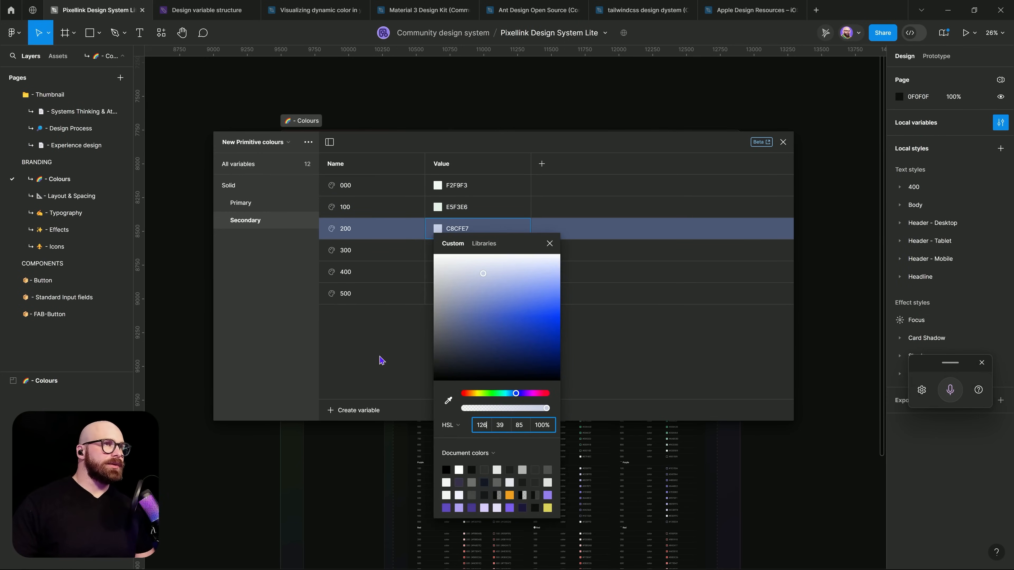
pyautogui.press('Return')
pyautogui.press('Escape')
# Set the HSL hue of Secondary variables 300 and 400 to 126.
pyautogui.click(437, 250)
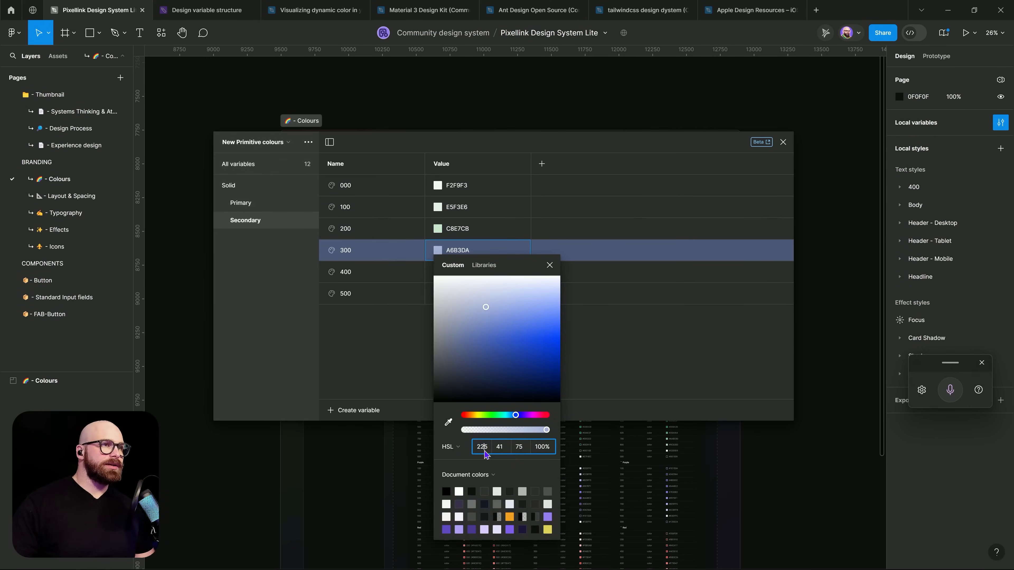
pyautogui.write('126')
pyautogui.press('Return')
pyautogui.press('Escape')
pyautogui.click(438, 272)
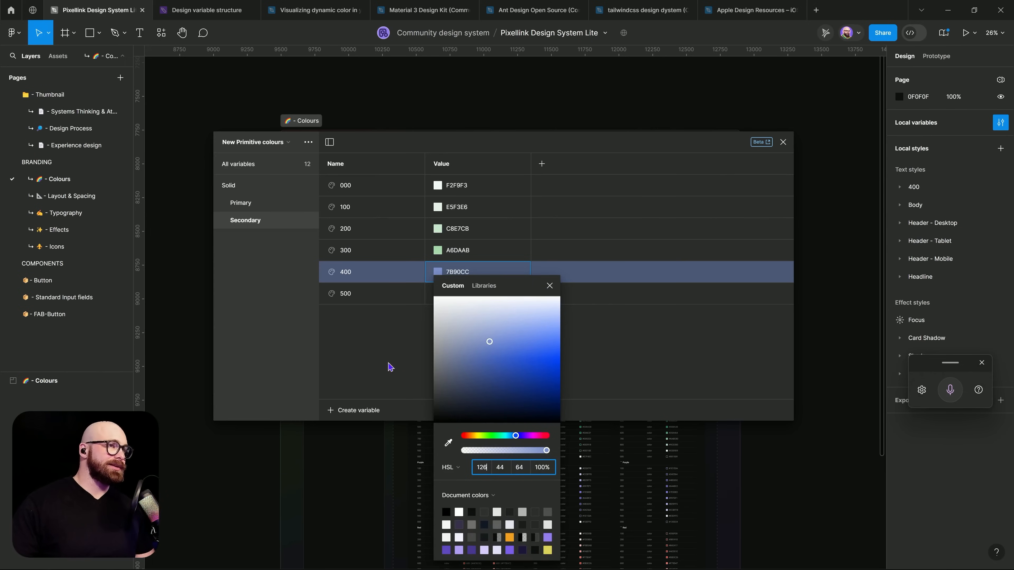
# Set the hue of the Secondary group's 400 and 500 colour variables to 126.
pyautogui.press('Return')
pyautogui.press('Escape')
pyautogui.click(439, 296)
pyautogui.click(482, 467)
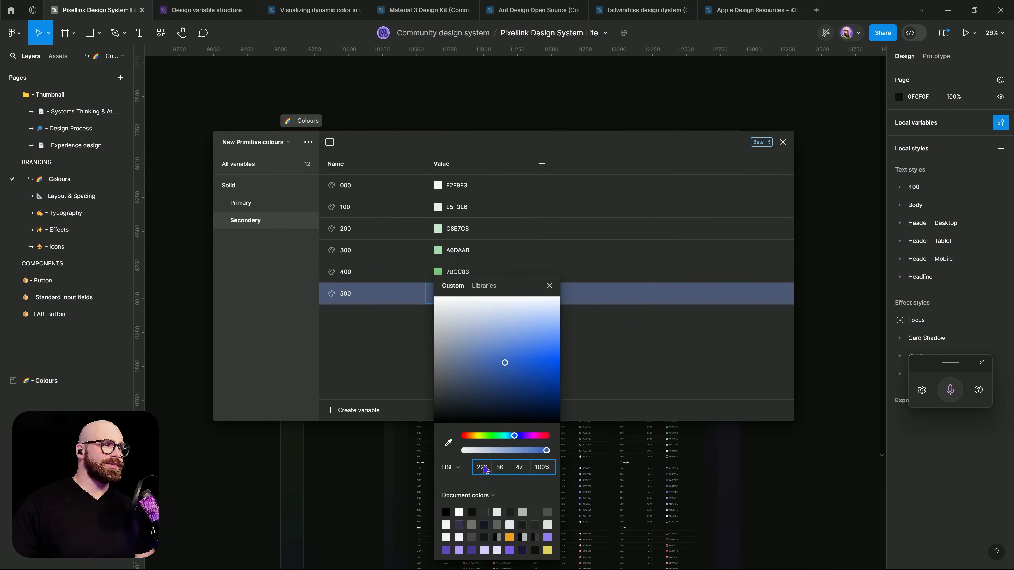
pyautogui.write('126')
pyautogui.press('Return')
pyautogui.press('Escape')
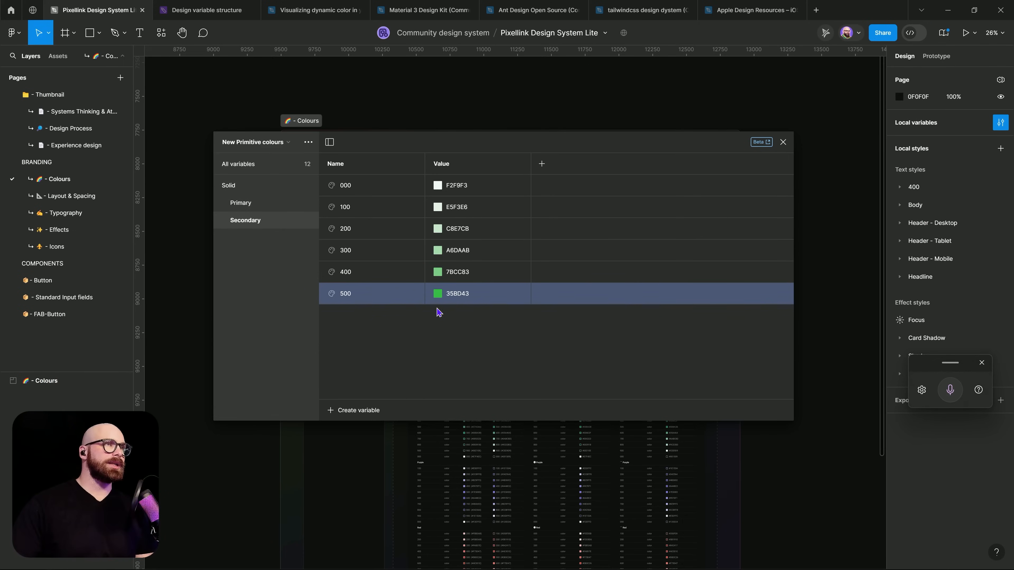
# Duplicate the Secondary colour variable group and rename the copy Tertiary.
pyautogui.rightClick(280, 221)
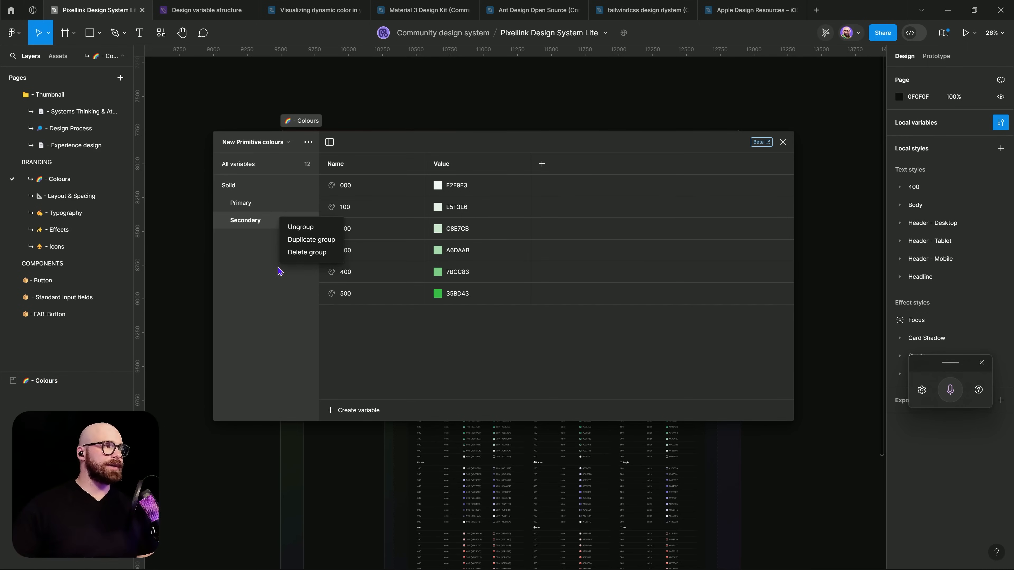
pyautogui.click(312, 240)
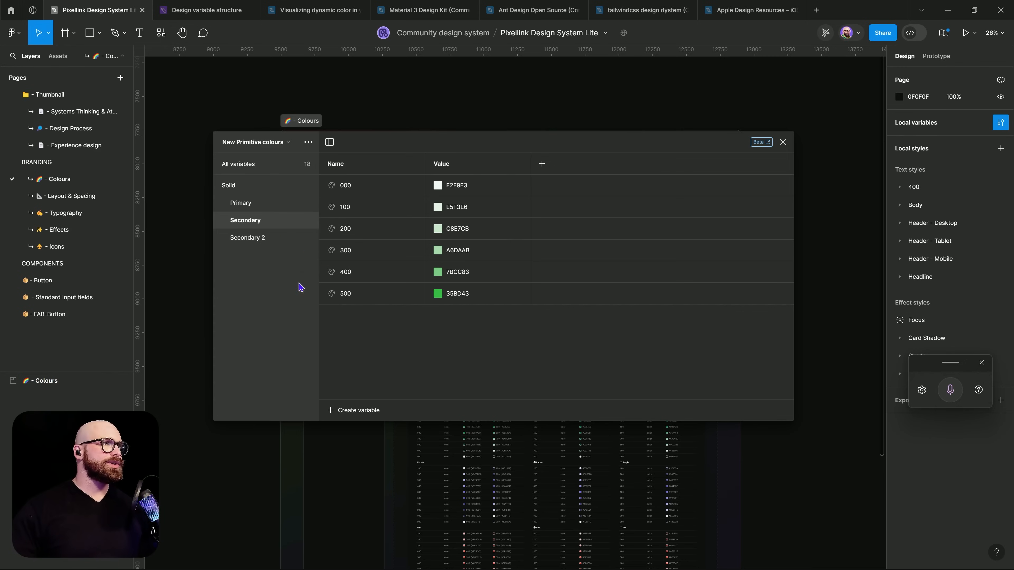
pyautogui.click(264, 239)
pyautogui.doubleClick(263, 238)
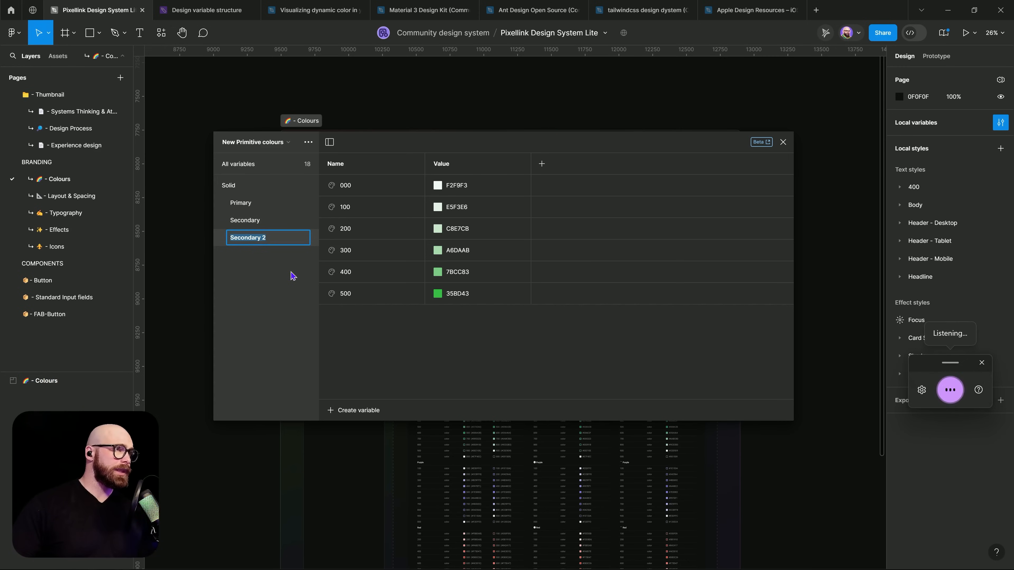
pyautogui.write('Tertiary')
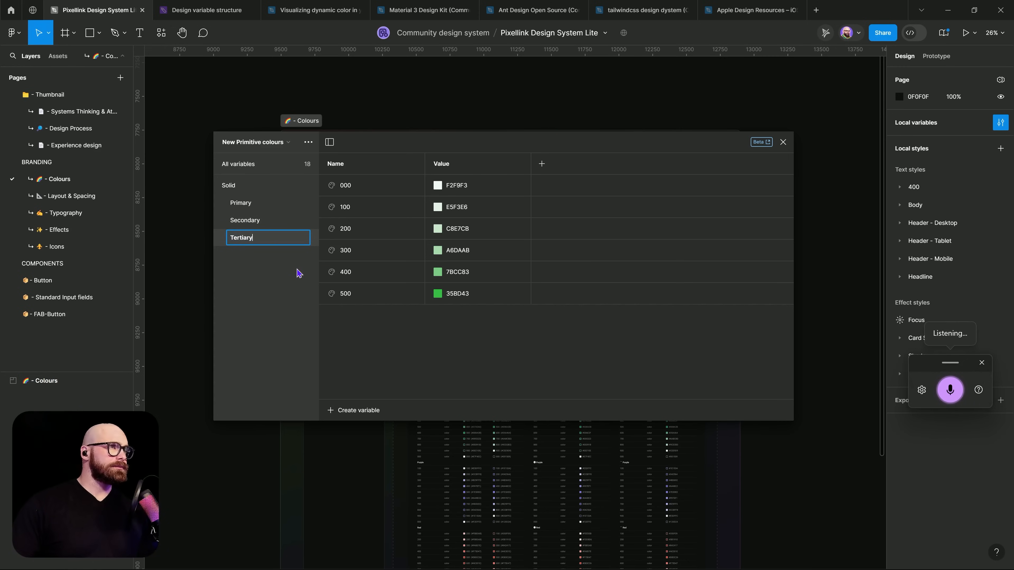
pyautogui.press('Return')
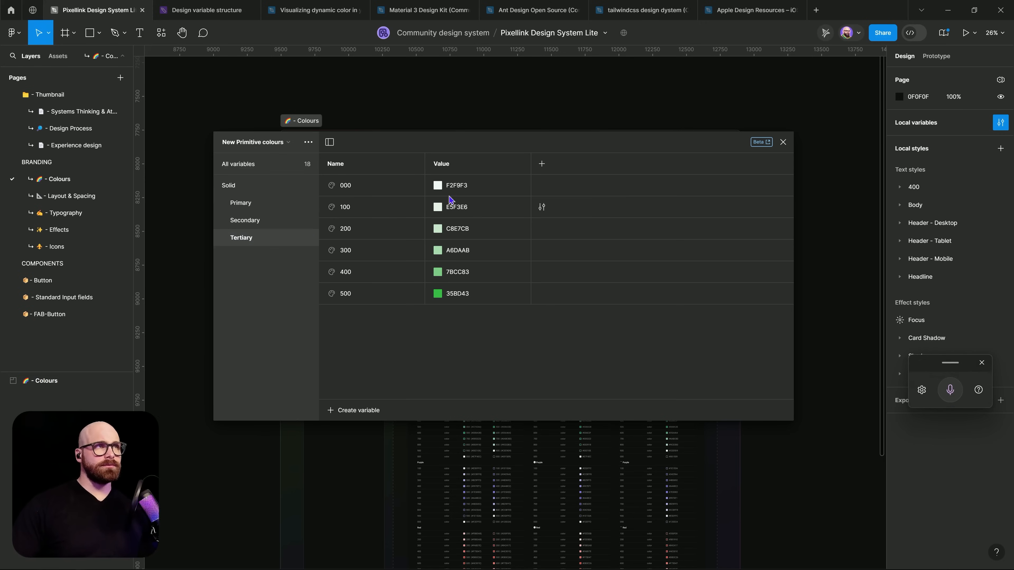
# Set the hue of the Tertiary group's 000 colour variable to 180, leaving its saturation and lightness as they are.
pyautogui.click(438, 186)
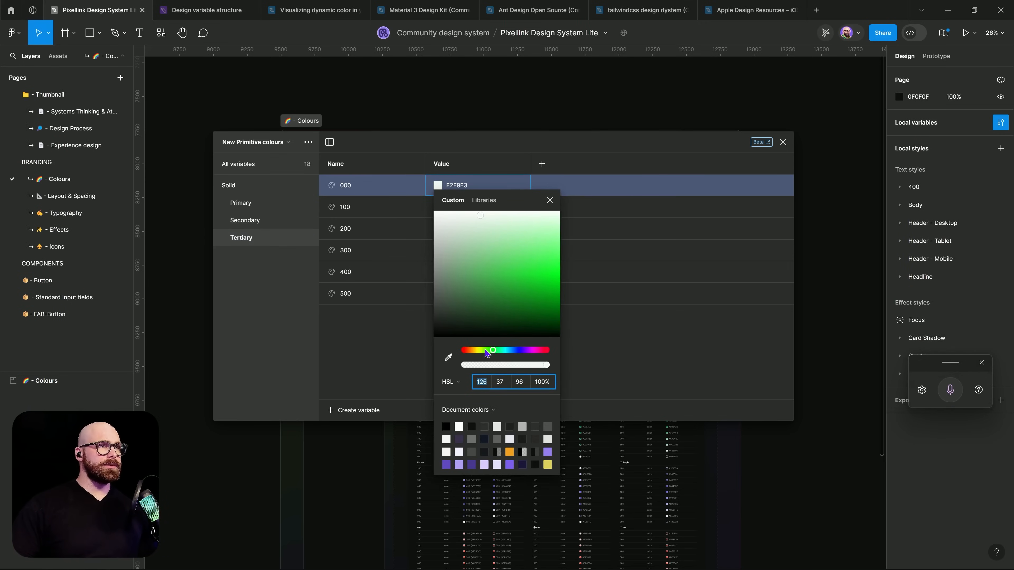
pyautogui.moveTo(493, 351)
pyautogui.mouseDown()
pyautogui.moveTo(532, 351)
pyautogui.moveTo(507, 352)
pyautogui.mouseUp()
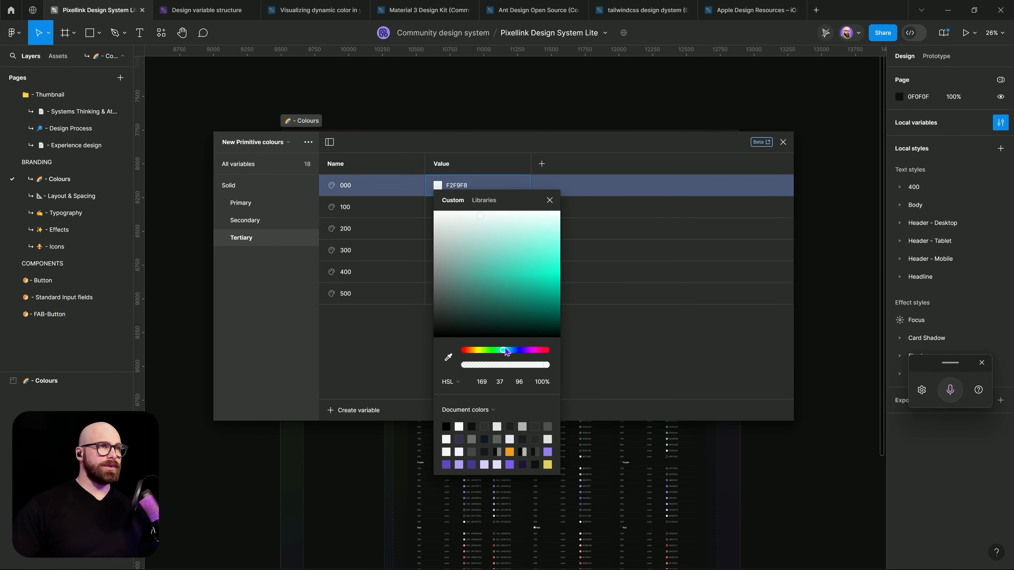
pyautogui.click(505, 349)
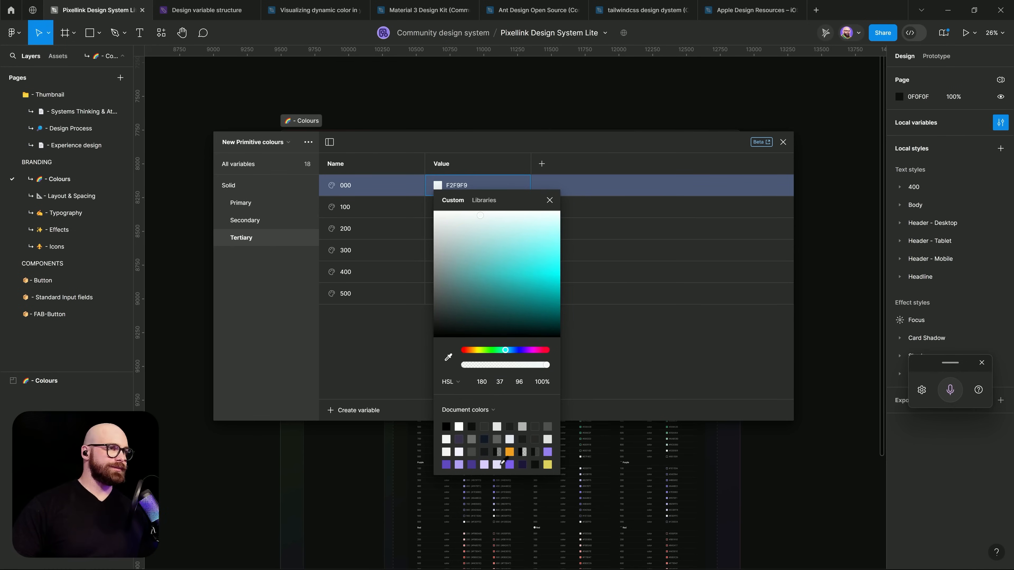
pyautogui.click(482, 382)
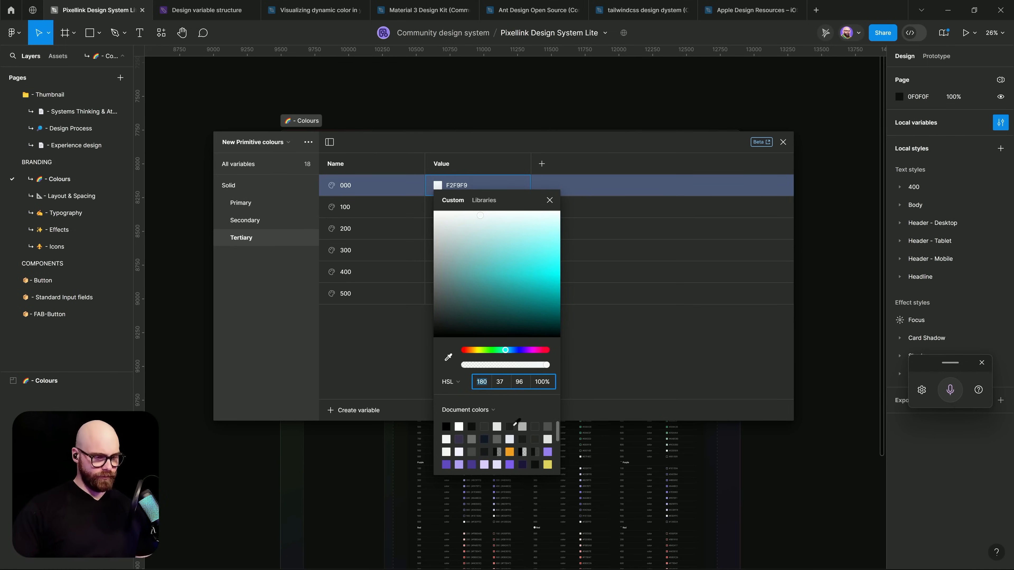
pyautogui.press('Escape')
pyautogui.press('Escape')
# Set the hue of the Tertiary group's 100 and 200 colour variables to 180.
pyautogui.click(437, 207)
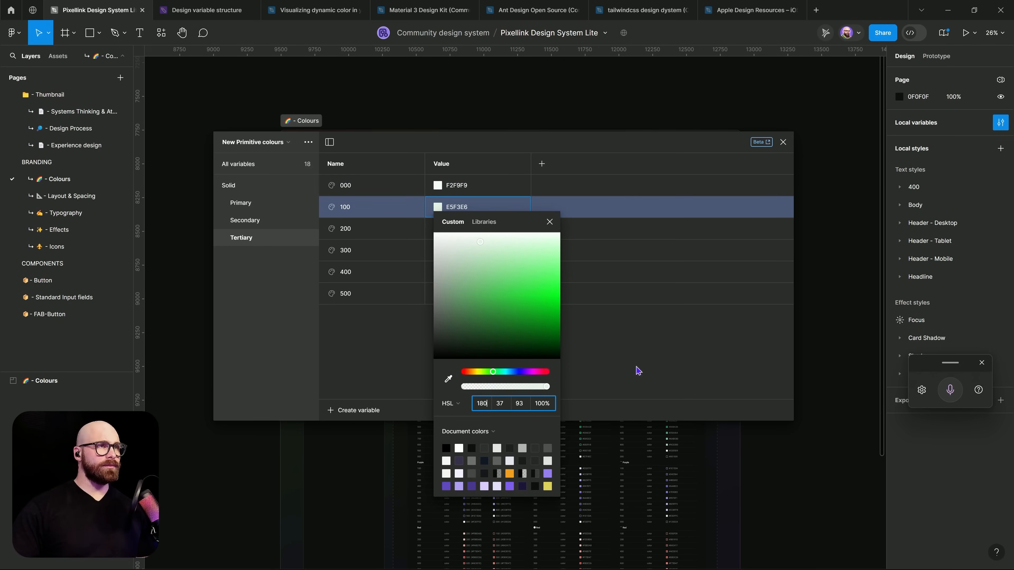
pyautogui.press('Escape')
pyautogui.click(438, 230)
pyautogui.write('180')
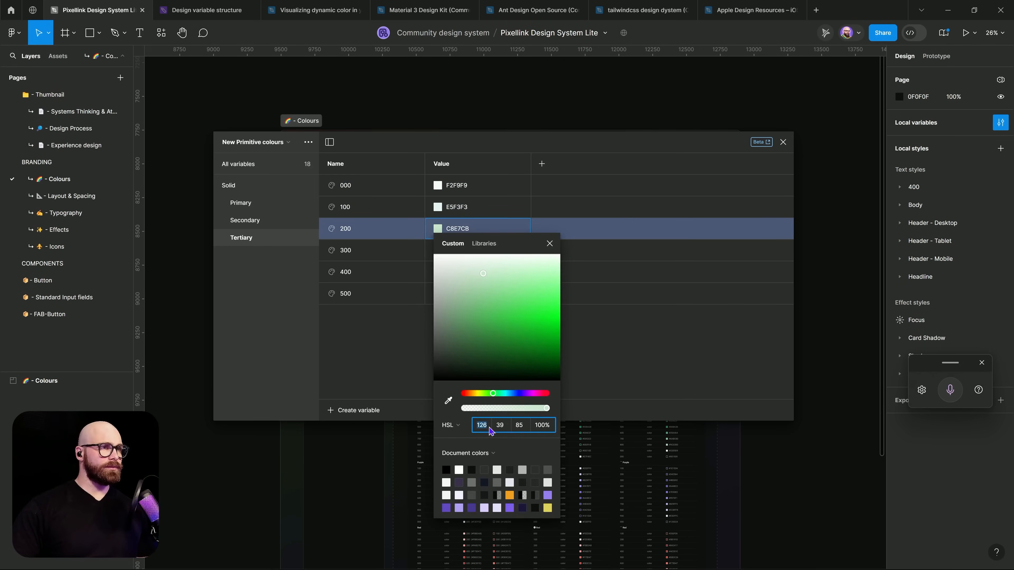
pyautogui.press('Return')
pyautogui.press('Escape')
# Set the hue of the Tertiary group's 300 and 400 colour variables to 180.
pyautogui.click(438, 251)
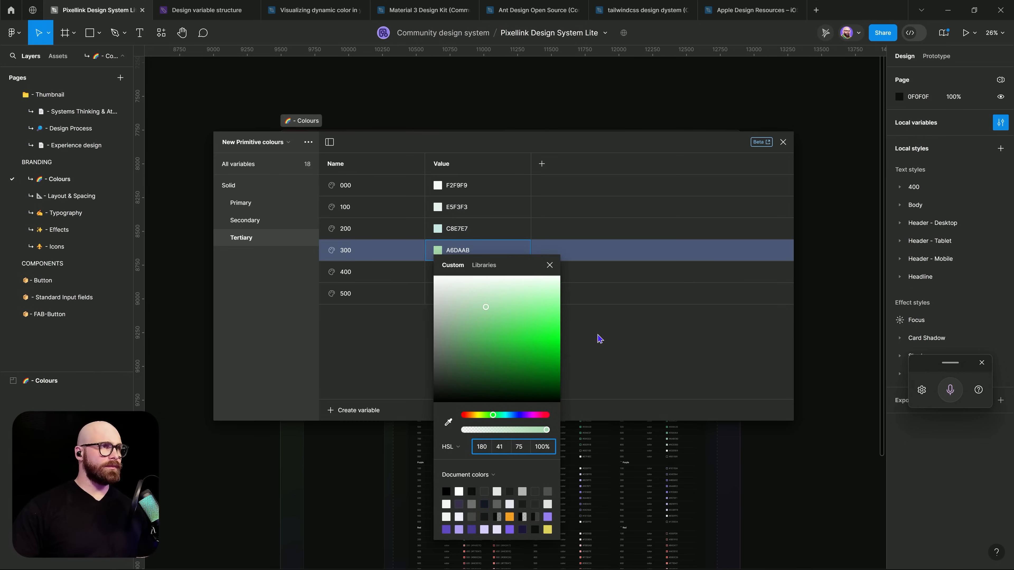
pyautogui.write('180')
pyautogui.press('Return')
pyautogui.press('Escape')
pyautogui.click(438, 272)
pyautogui.click(486, 472)
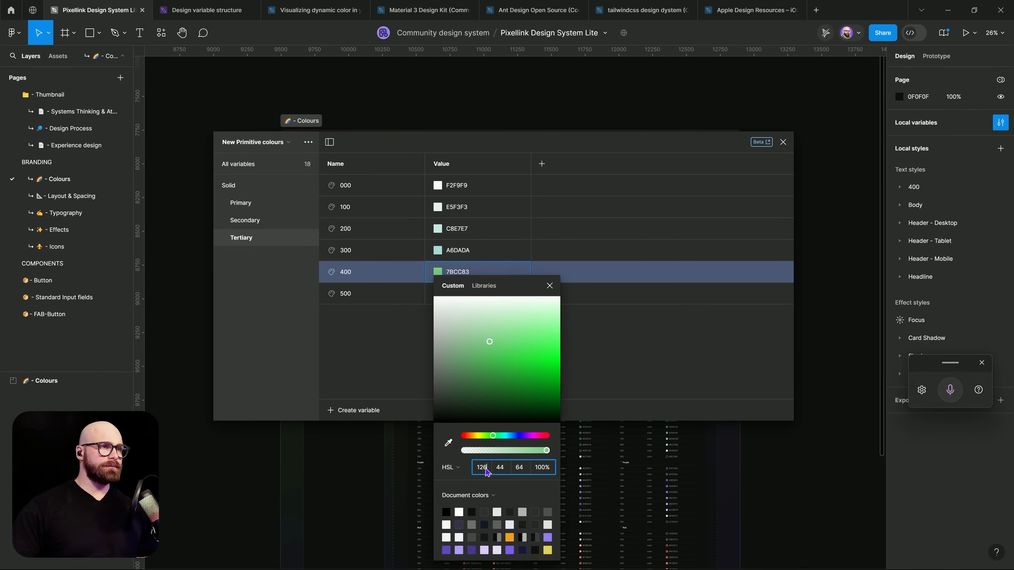
pyautogui.write('180')
pyautogui.press('Return')
pyautogui.press('Escape')
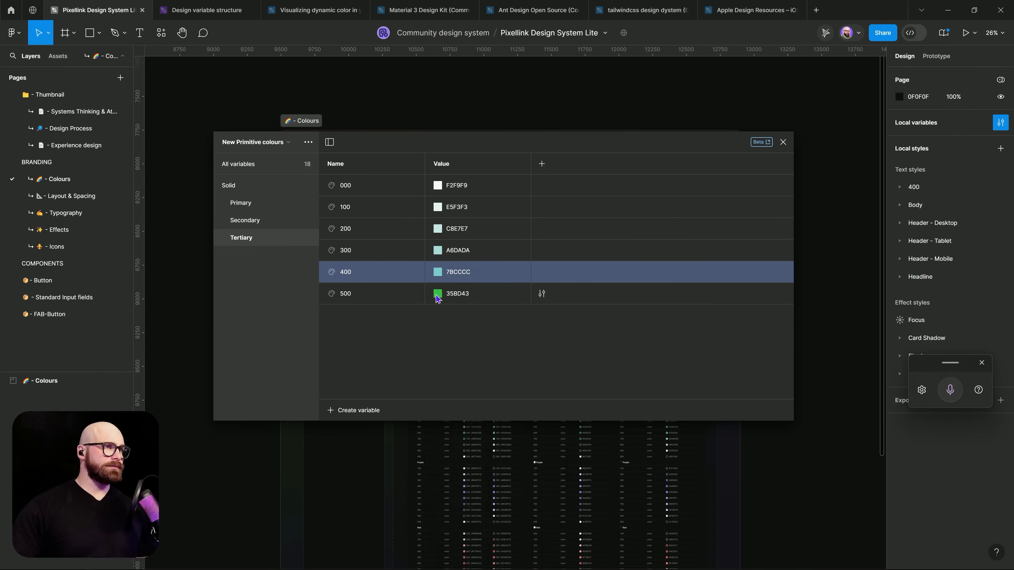
# Set the hue of the Tertiary group's 500 colour variable to 180.
pyautogui.click(438, 293)
pyautogui.write('180')
pyautogui.press('Return')
pyautogui.press('Escape')
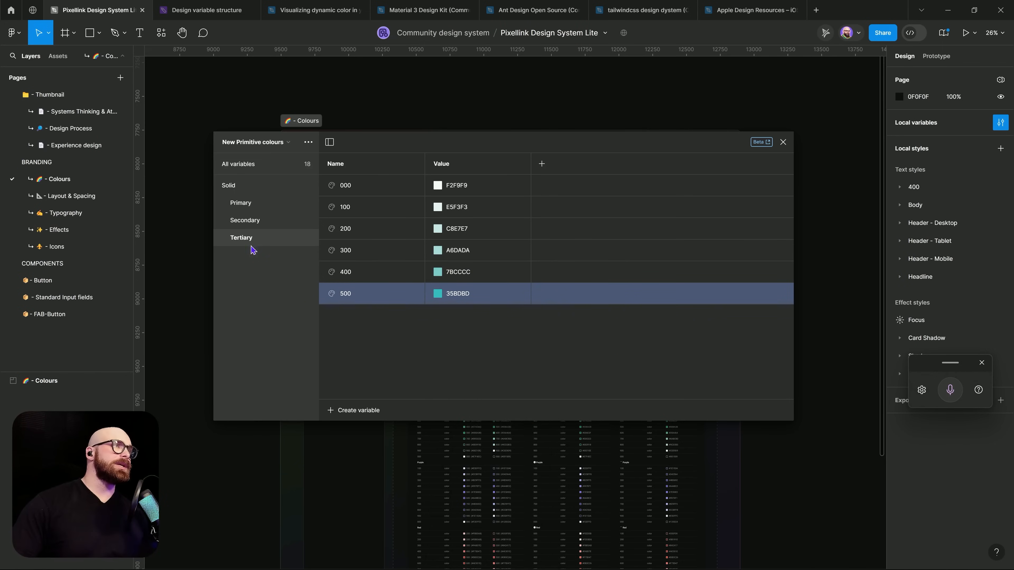
# Compare the colour scales of the Primary, Secondary and Tertiary variable groups.
pyautogui.click(248, 207)
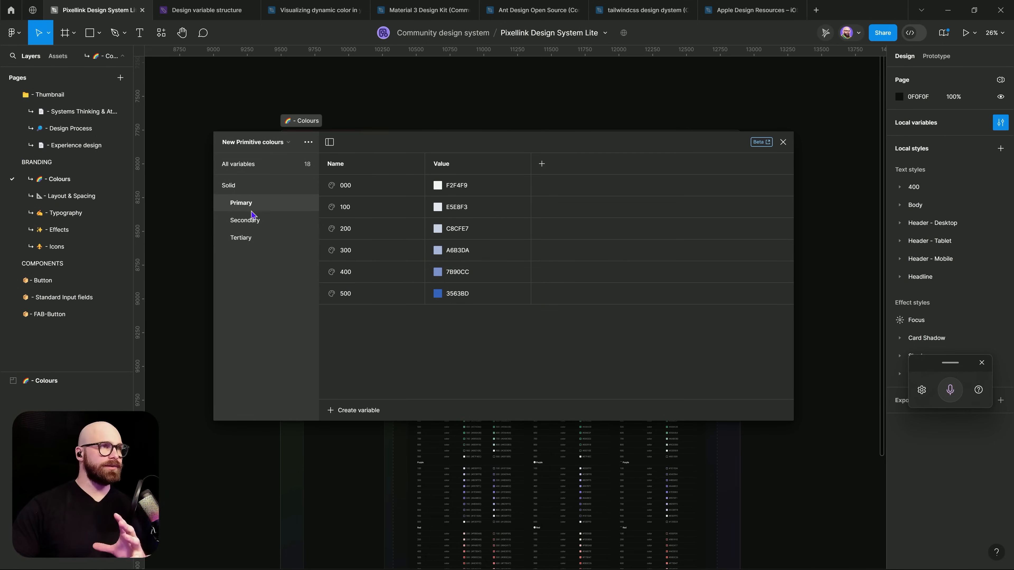
pyautogui.click(253, 223)
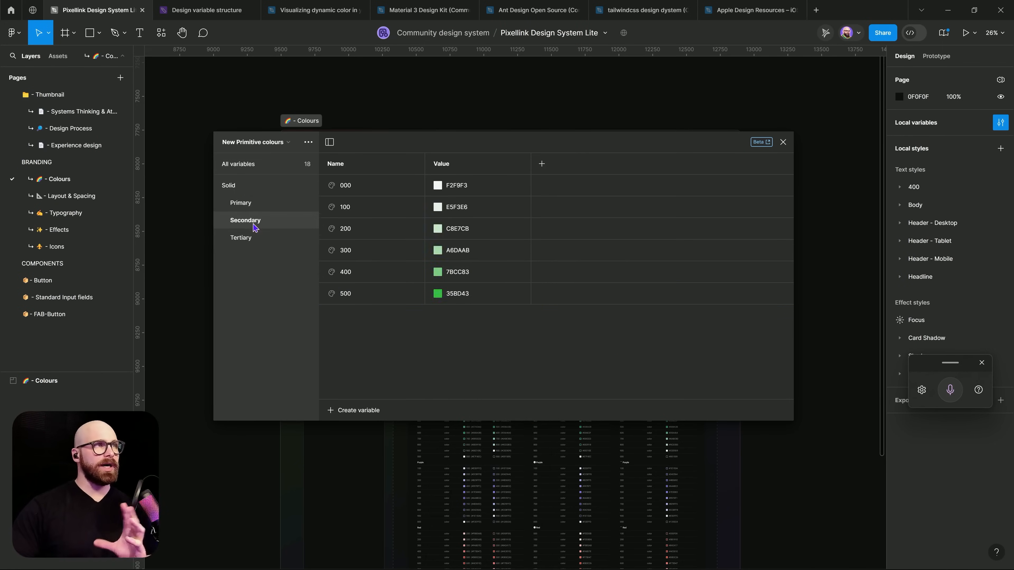
pyautogui.click(246, 240)
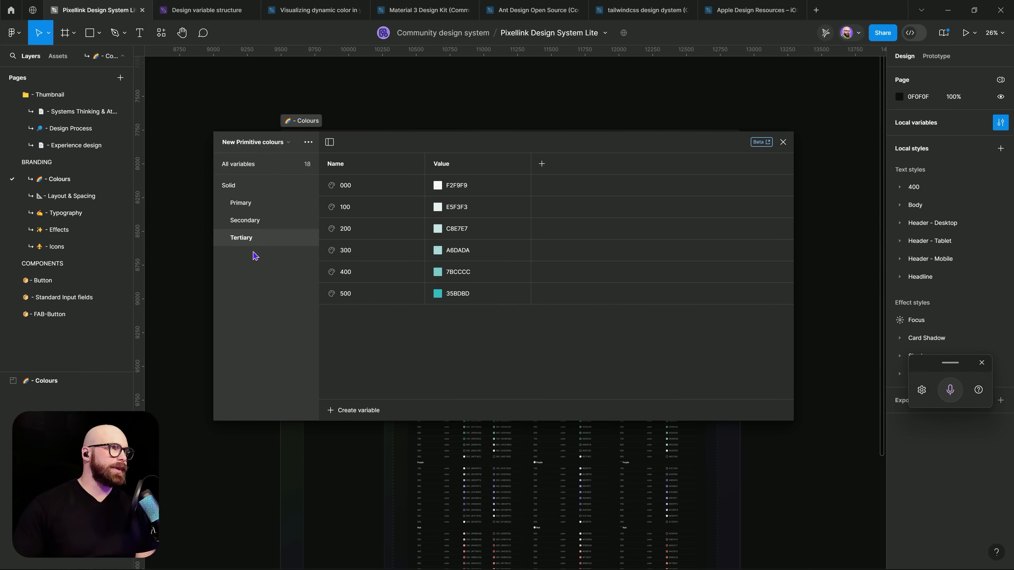
pyautogui.click(248, 203)
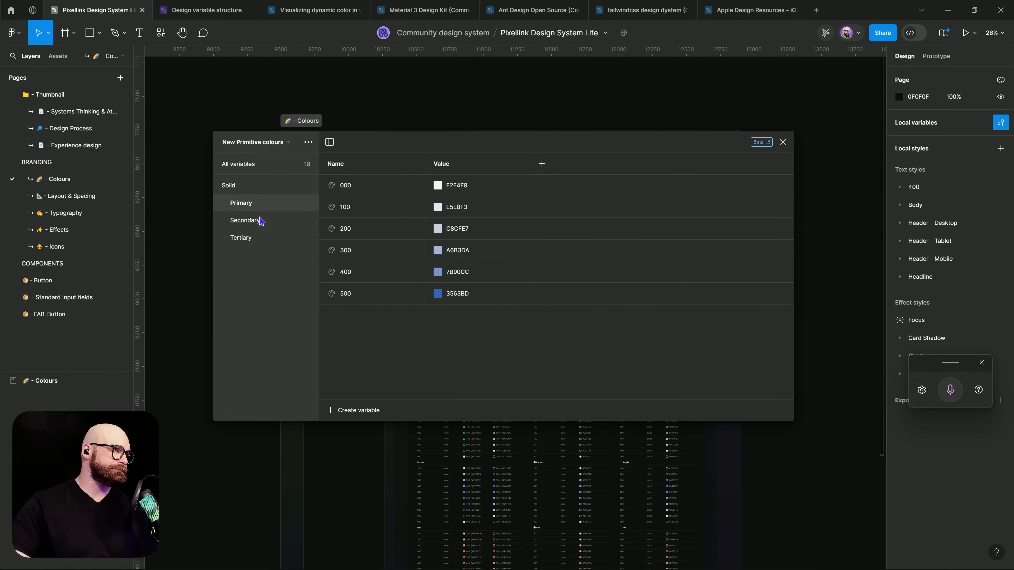
pyautogui.click(270, 241)
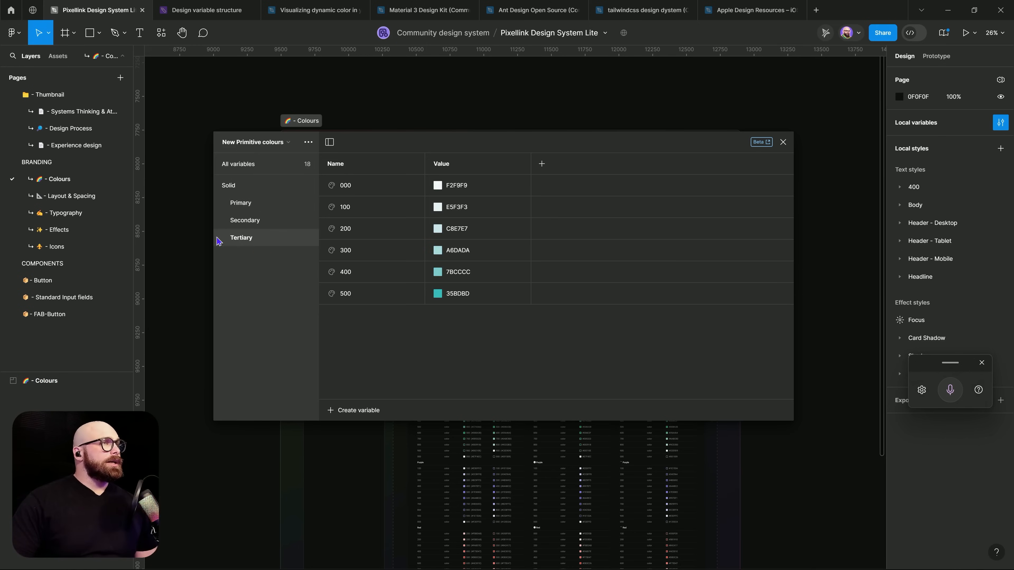
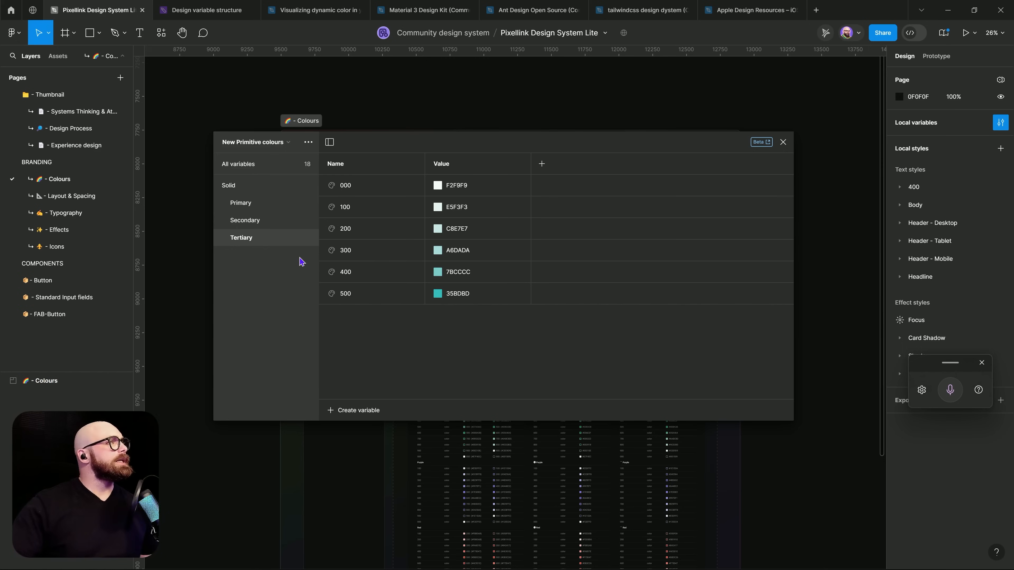
# Duplicate the Tertiary colour variable group and rename the copy Gary.
pyautogui.rightClick(251, 239)
pyautogui.click(266, 256)
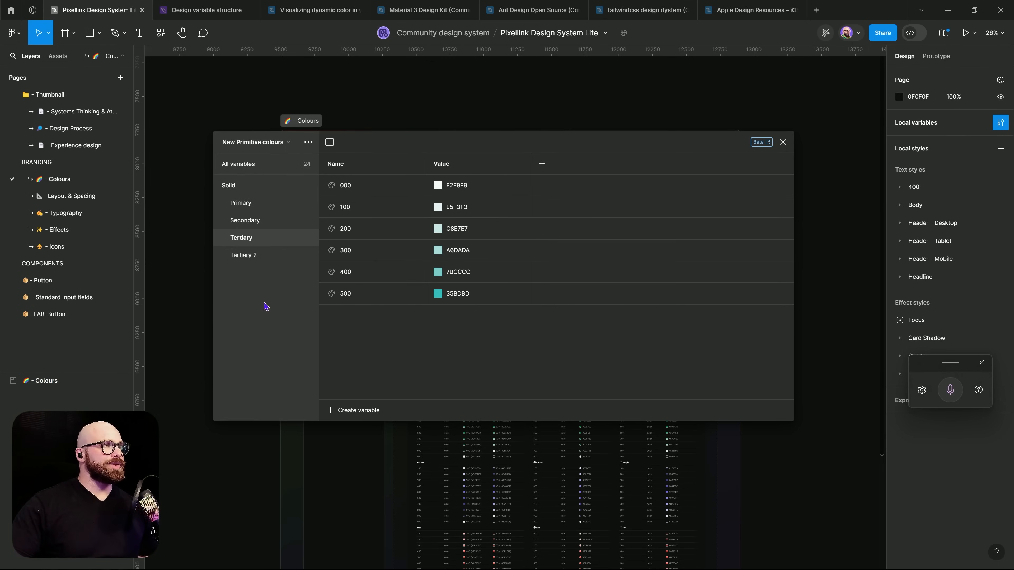
pyautogui.doubleClick(253, 258)
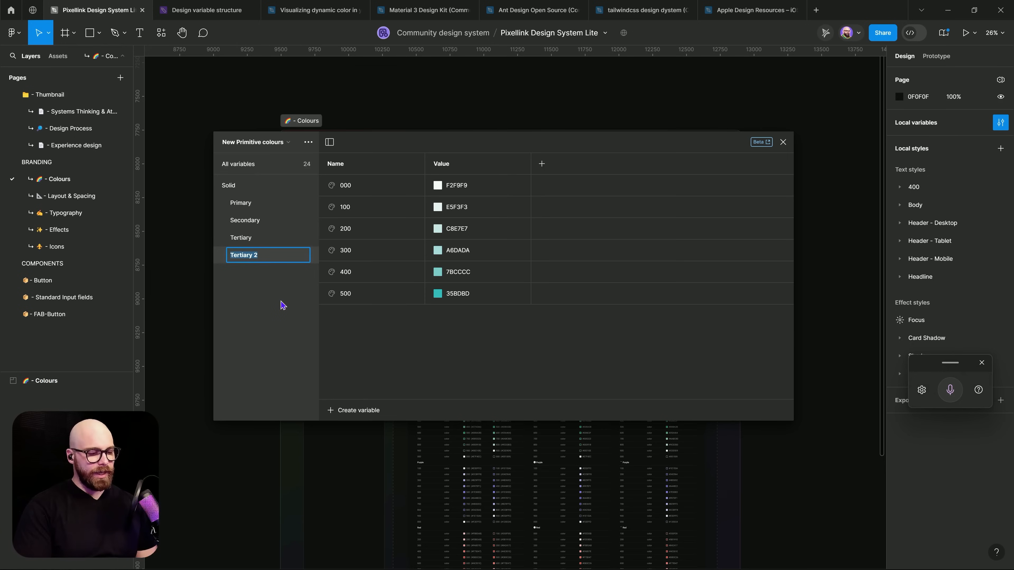
pyautogui.write('Gar')
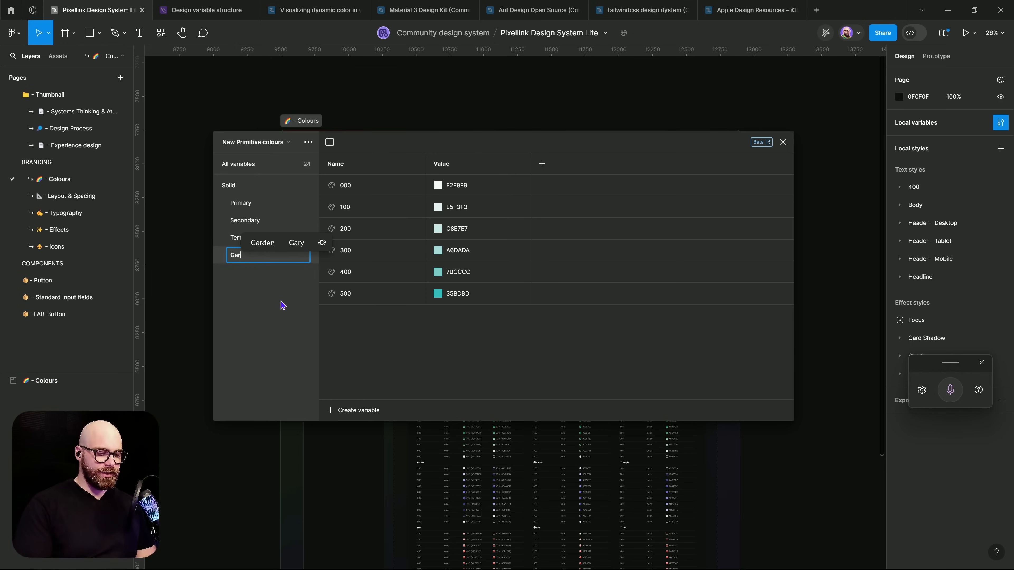
pyautogui.write('y')
pyautogui.press('Return')
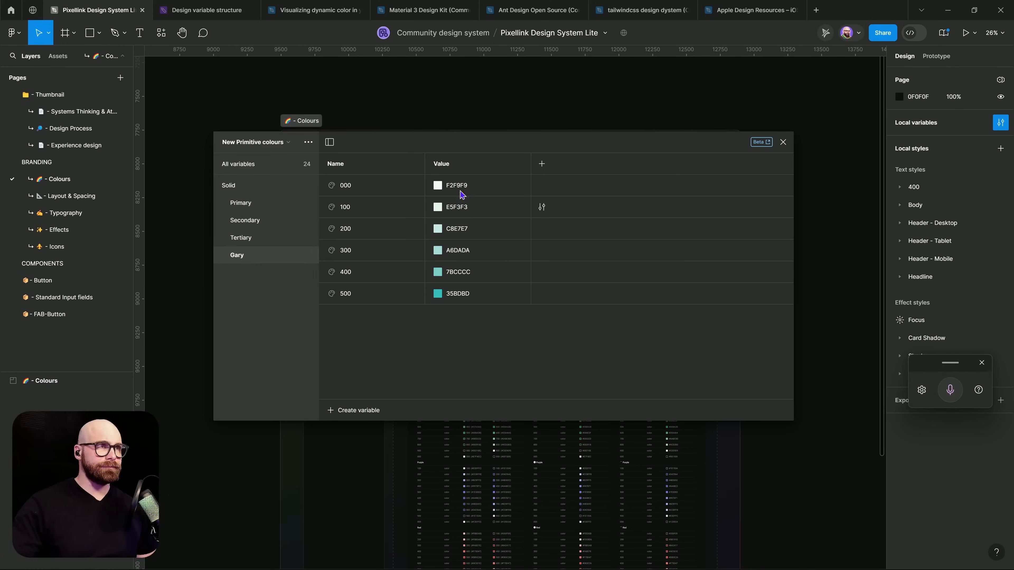
# Lower the lightness of the Gary group's 000 colour variable to get the dark teal 102323.
pyautogui.click(439, 187)
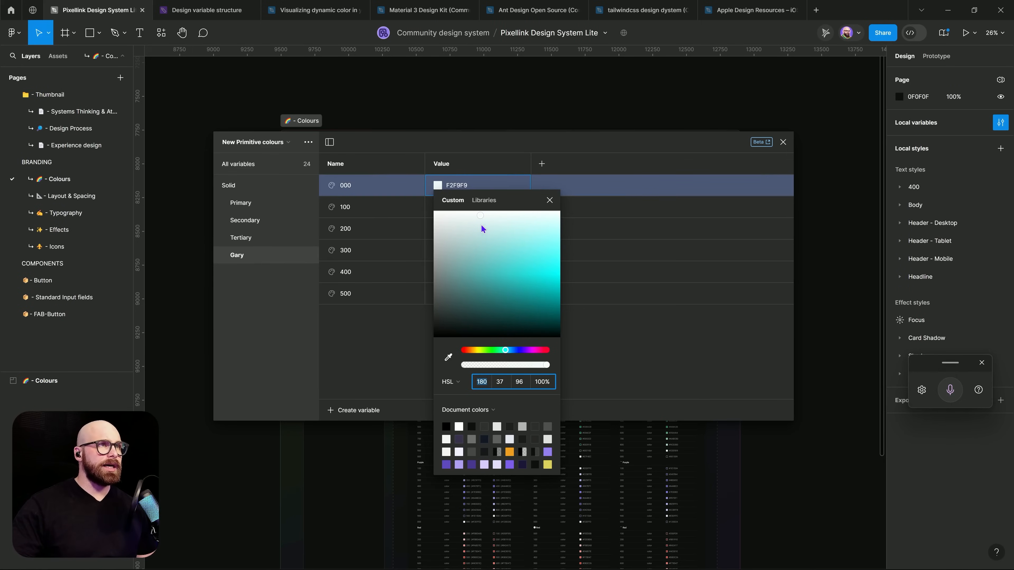
pyautogui.click(483, 329)
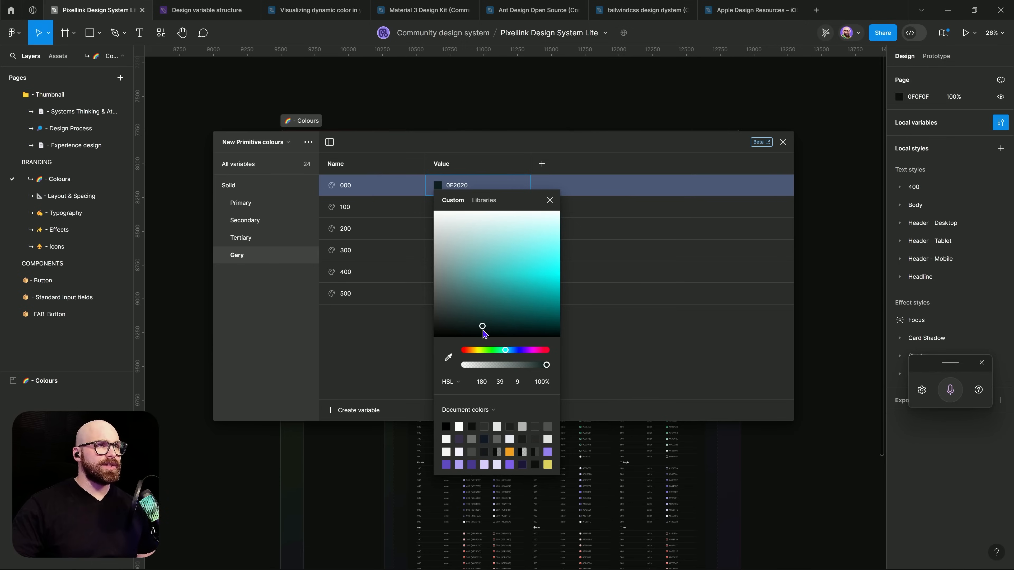
pyautogui.click(518, 383)
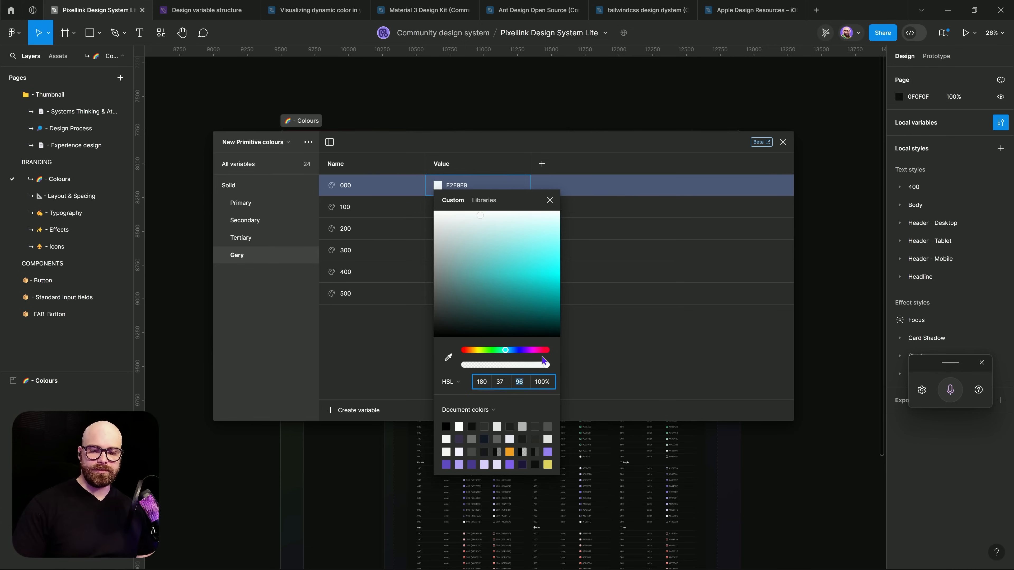
pyautogui.press('Return')
# Set the lightness of the Gary group's 100 colour variable to 50.
pyautogui.click(438, 212)
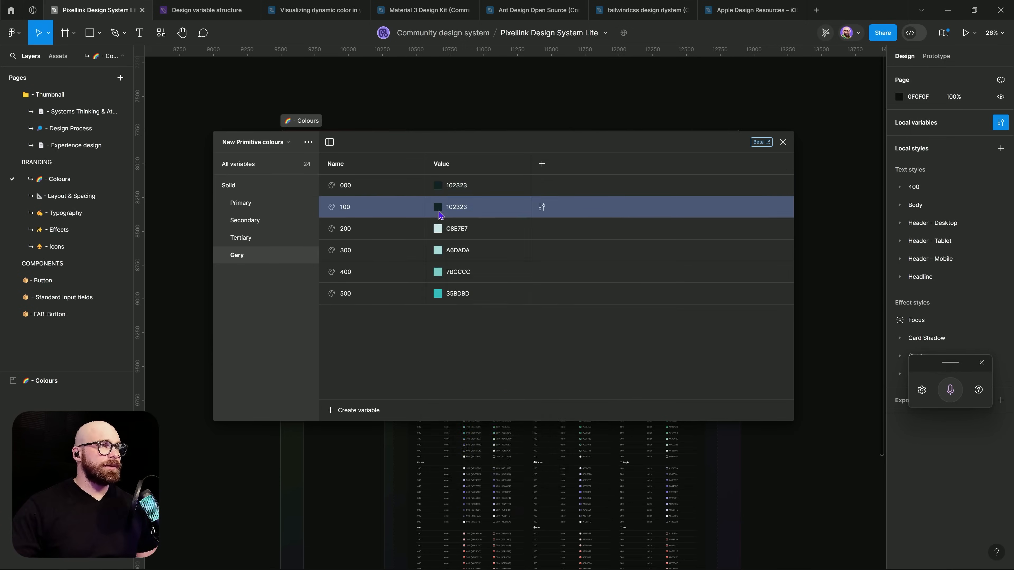
pyautogui.click(439, 210)
pyautogui.press('Tab')
pyautogui.press('Tab')
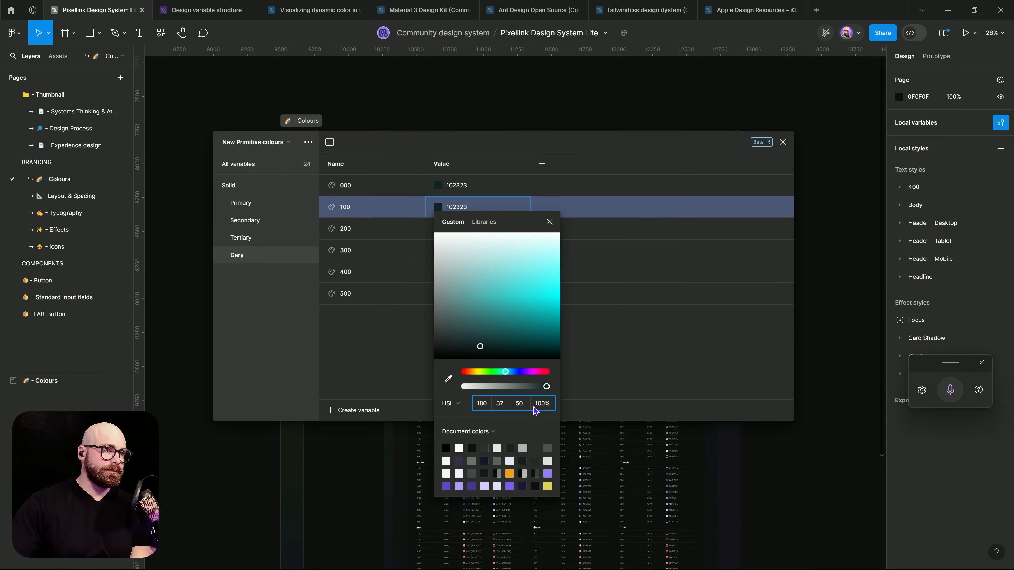
pyautogui.press('Return')
pyautogui.press('Escape')
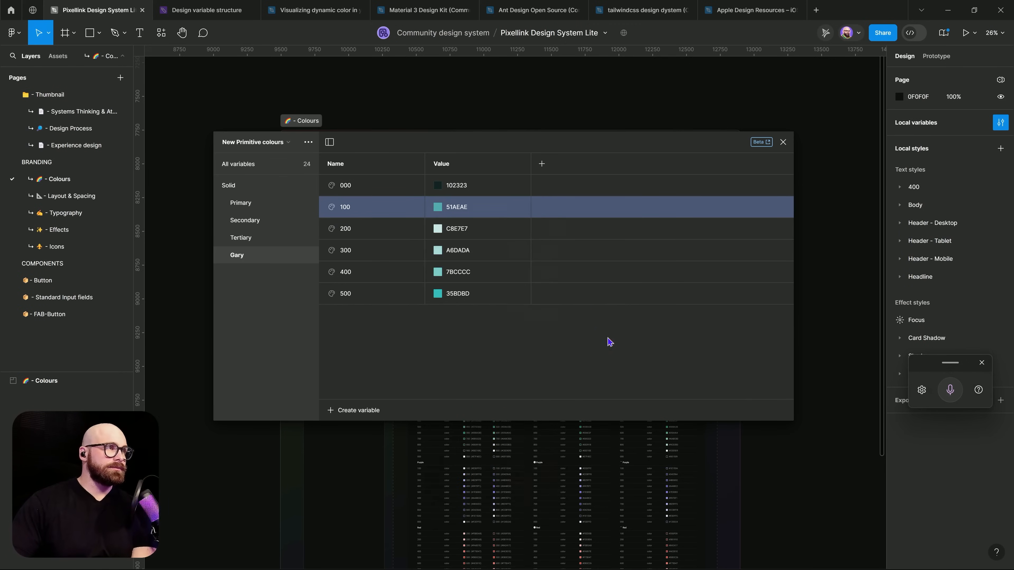
# Run the Supa Palette plugin and arrange its window and the variables window side by side.
pyautogui.click(161, 32)
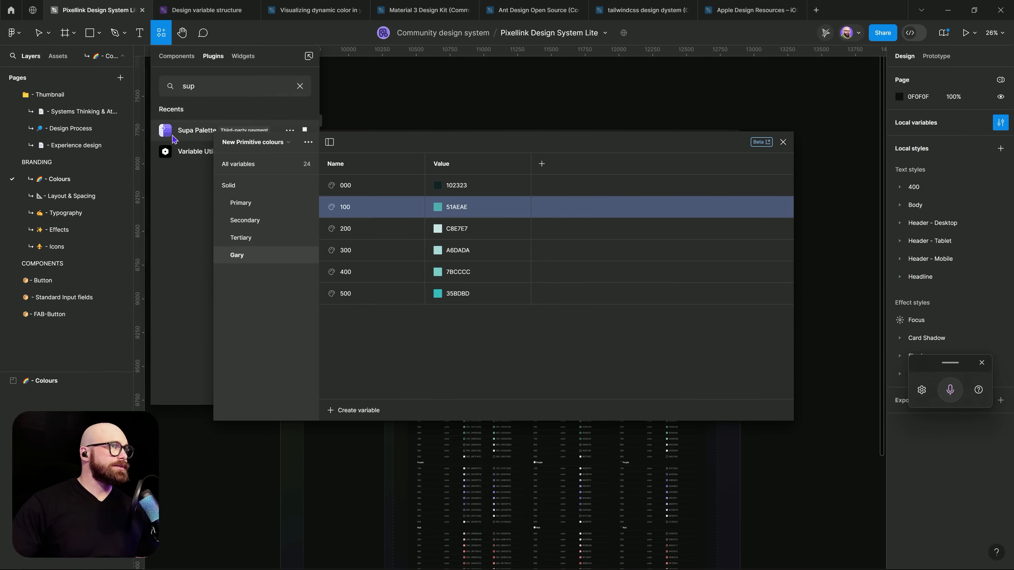
pyautogui.click(192, 129)
pyautogui.moveTo(403, 145); pyautogui.dragTo(692, 130)
pyautogui.moveTo(244, 173); pyautogui.dragTo(128, 179)
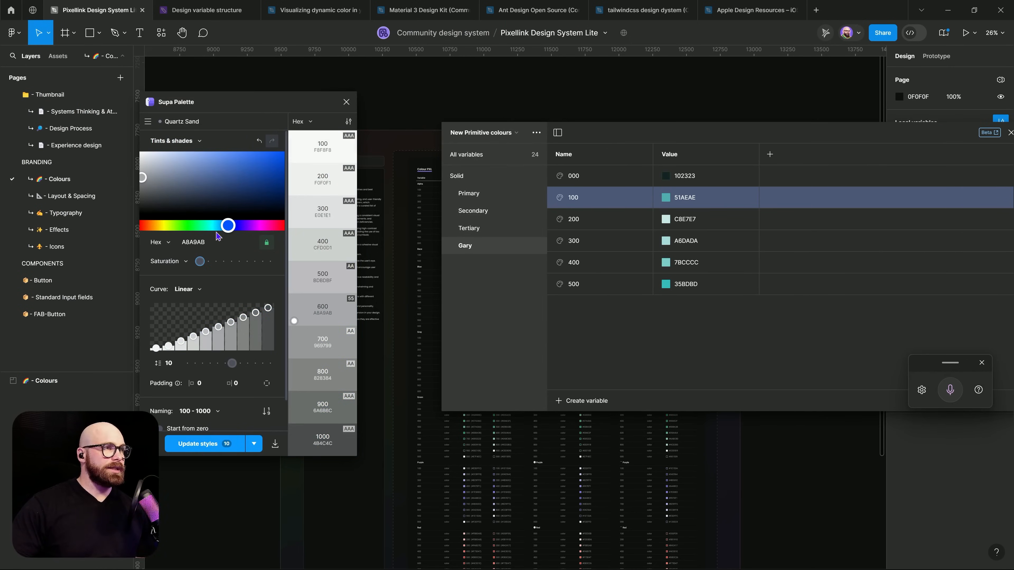
# Copy the hex value F8F8F8 of the Quartz Sand palette's shade 100 into the Gary group's 000 colour variable.
pyautogui.click(334, 153)
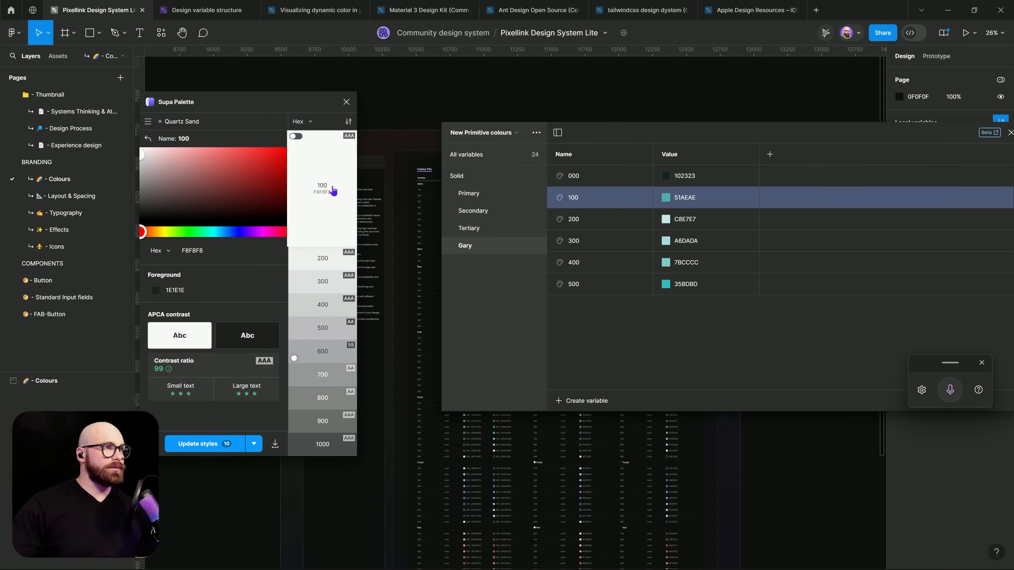
pyautogui.click(322, 199)
pyautogui.click(692, 177)
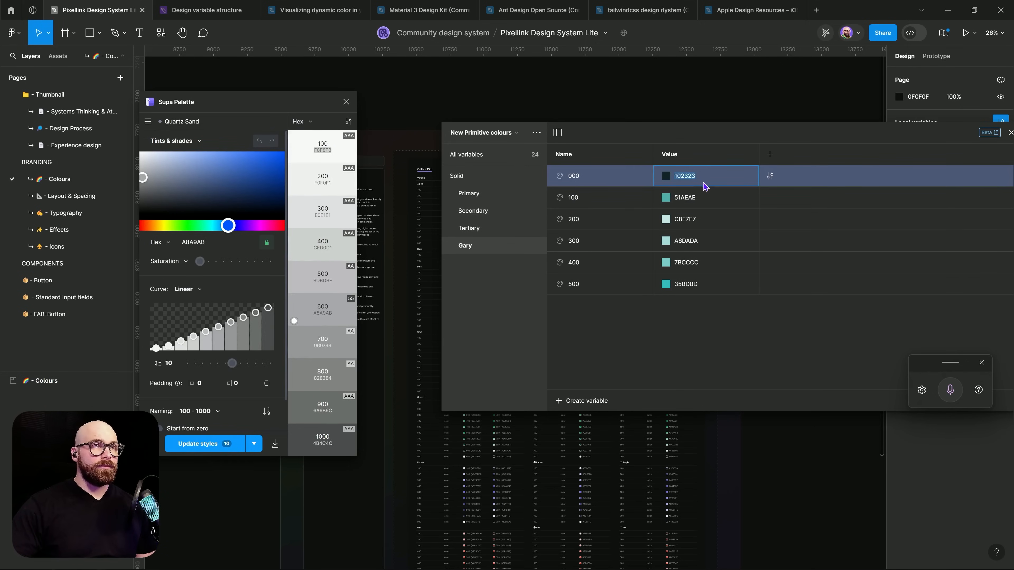
pyautogui.write('F8F8F8')
# Copy the hex value F0F0F1 of the palette's shade 200 into the Gary group's 100 colour variable.
pyautogui.click(325, 188)
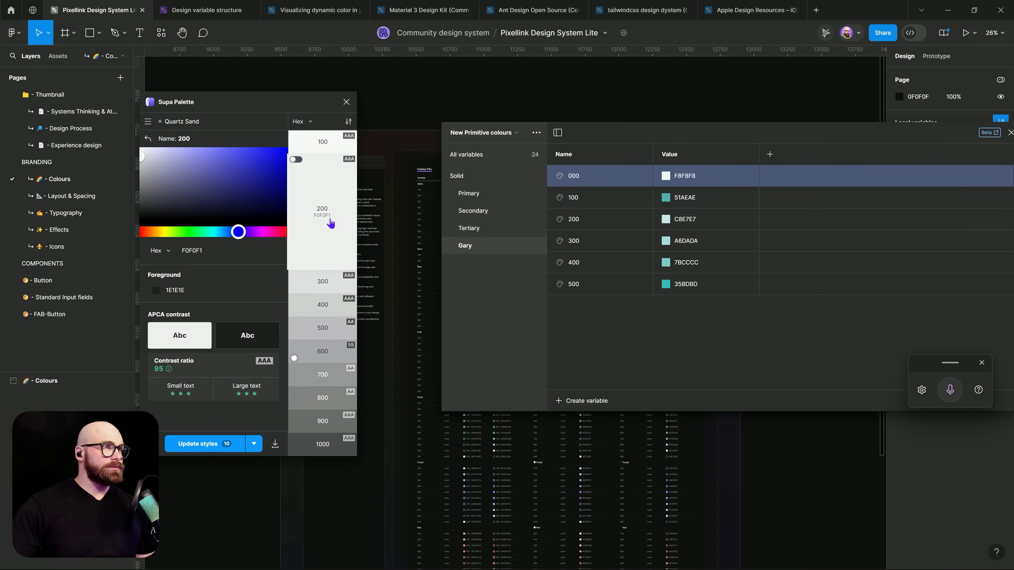
pyautogui.click(315, 221)
pyautogui.hotkey('ctrl', 'c')
pyautogui.click(678, 196)
pyautogui.hotkey('ctrl', 'v')
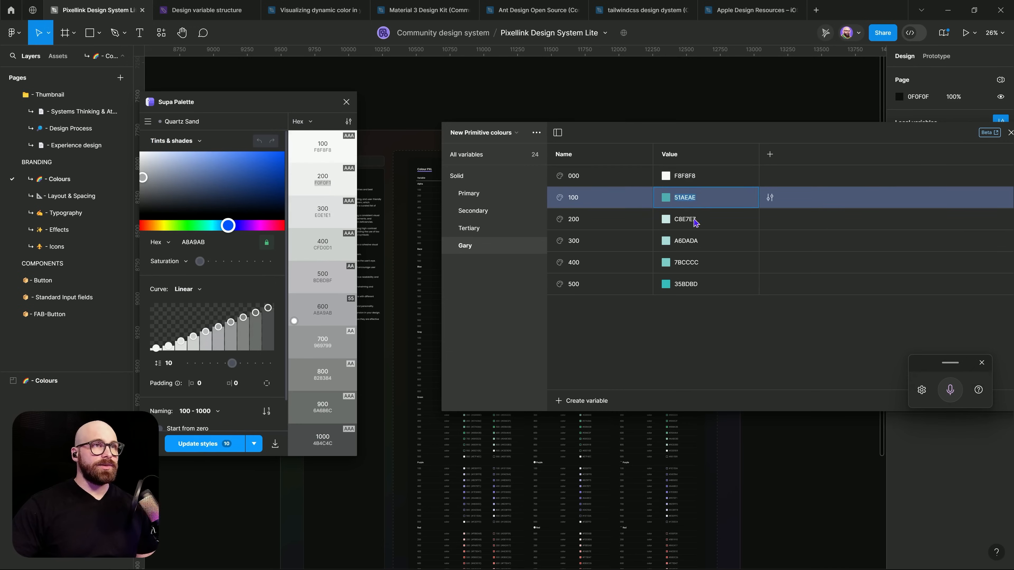
# Copy the hex value E0E1E1 of the palette's shade 300 into the Gary group's 200 colour variable.
pyautogui.click(342, 224)
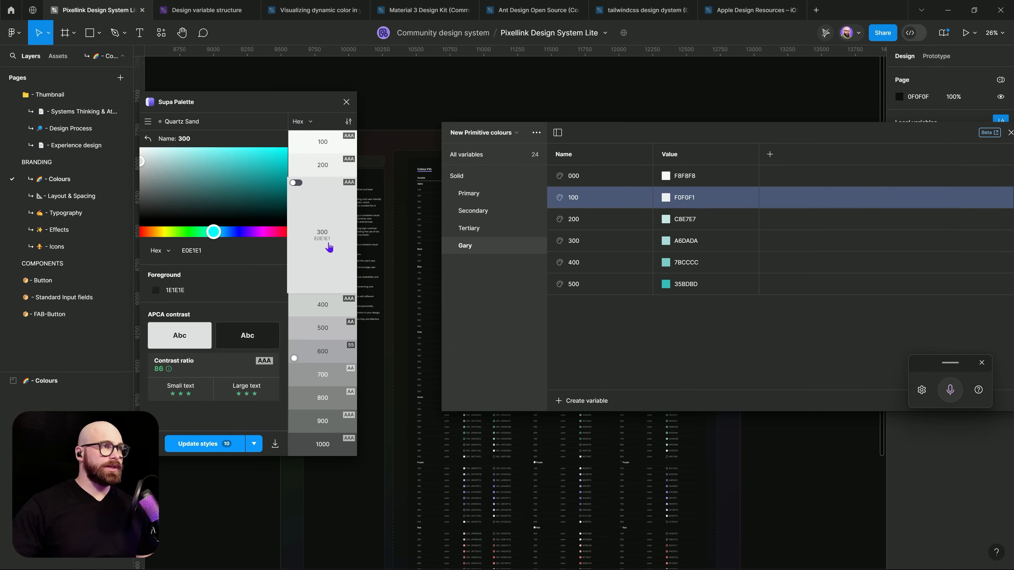
pyautogui.click(327, 274)
pyautogui.hotkey('ctrl', 'c')
pyautogui.click(708, 222)
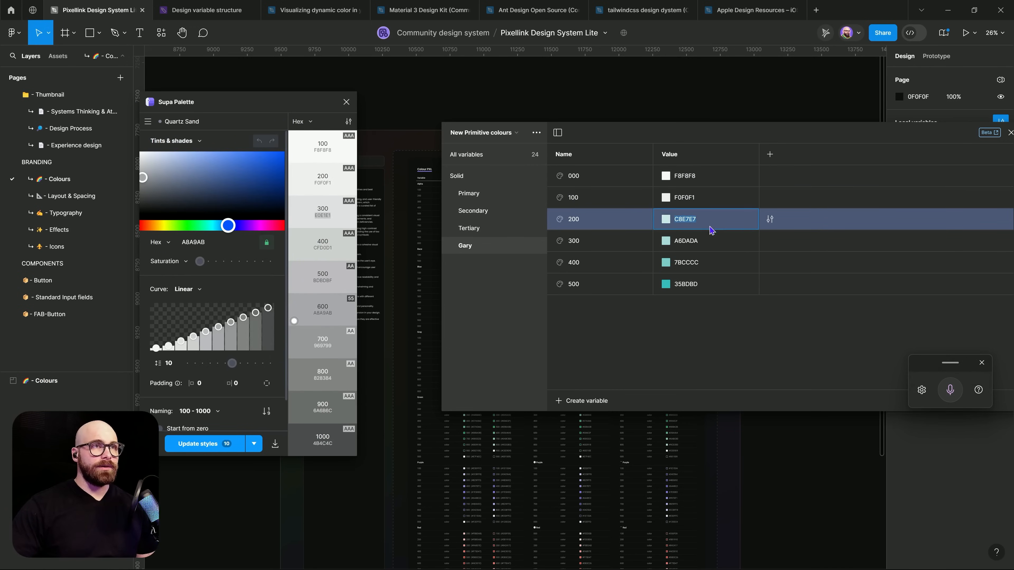
pyautogui.hotkey('ctrl', 'v')
# Copy the hex value CFD0D1 of the palette's shade 400 into the Gary group's 300 colour variable.
pyautogui.click(336, 259)
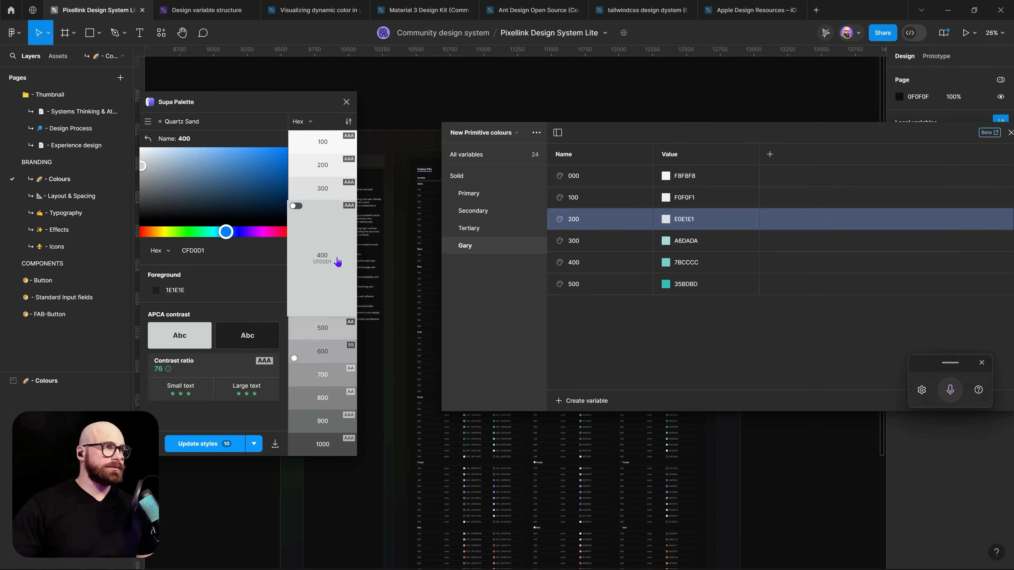
pyautogui.click(316, 263)
pyautogui.hotkey('ctrl', 'c')
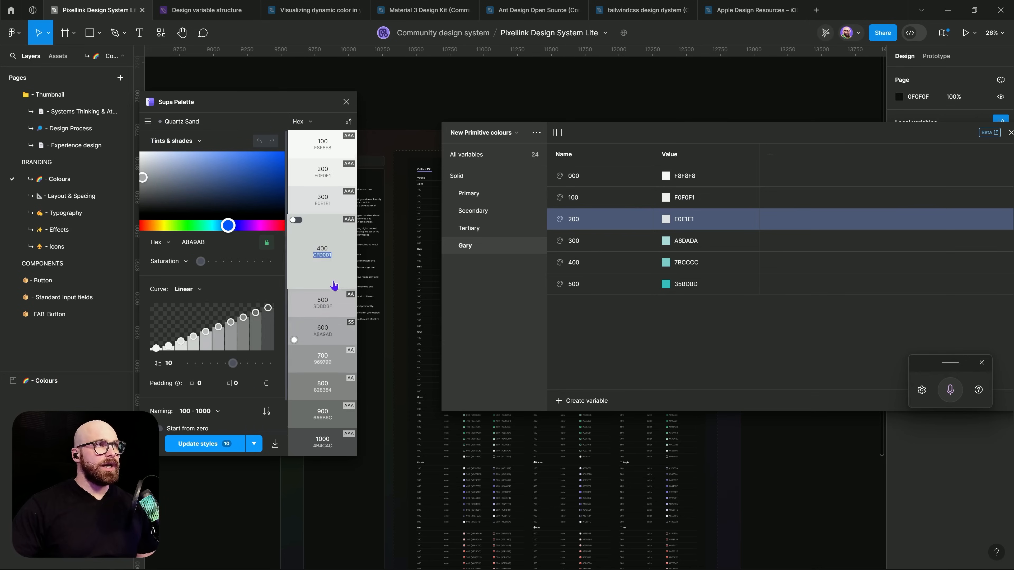
pyautogui.click(697, 241)
pyautogui.hotkey('ctrl', 'v')
# Copy the hex value BDBDBF of the palette's shade 500 into the Gary group's 400 colour variable.
pyautogui.click(323, 284)
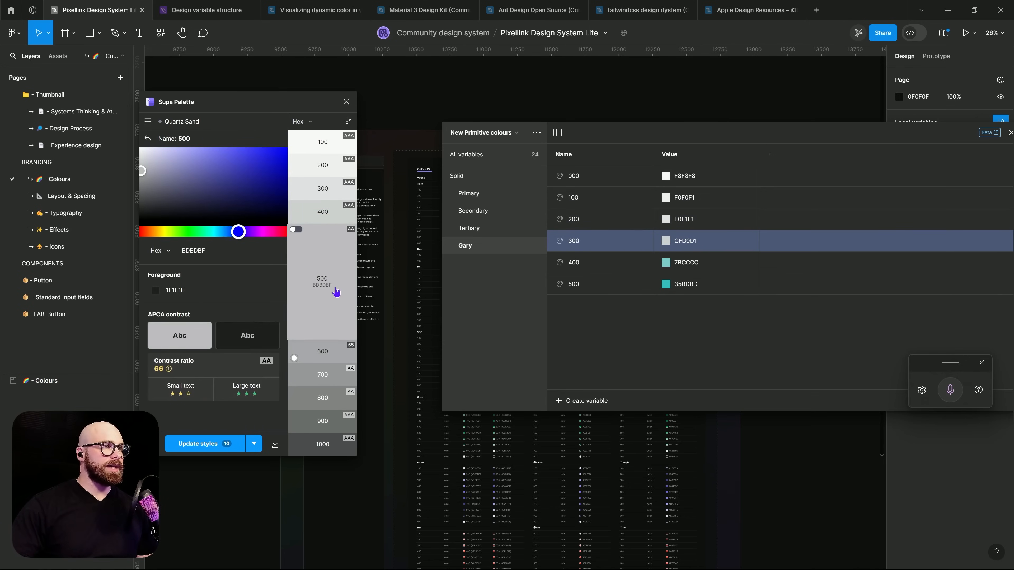
pyautogui.click(322, 285)
pyautogui.hotkey('ctrl', 'c')
pyautogui.click(320, 308)
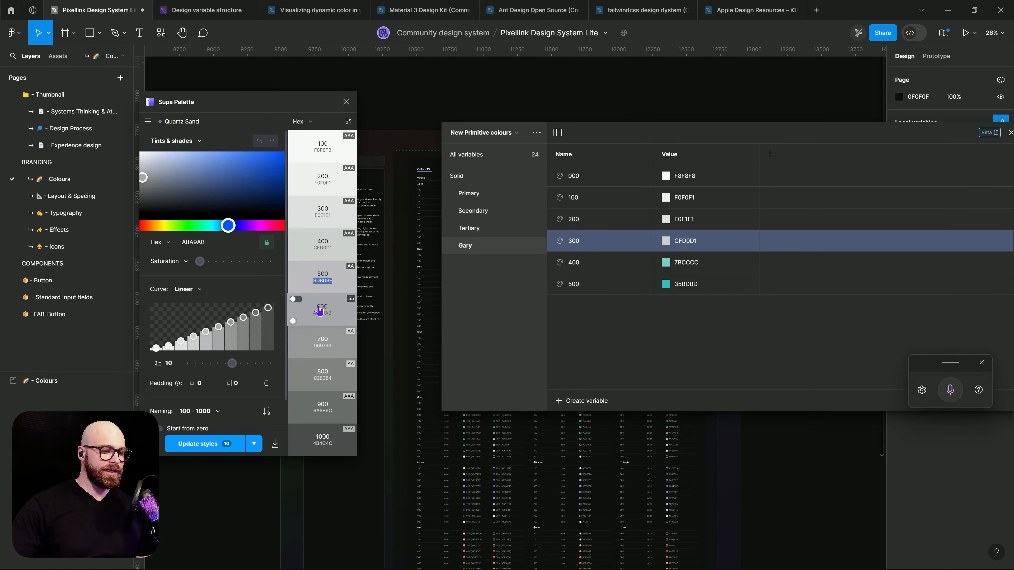
pyautogui.click(687, 264)
pyautogui.hotkey('ctrl', 'v')
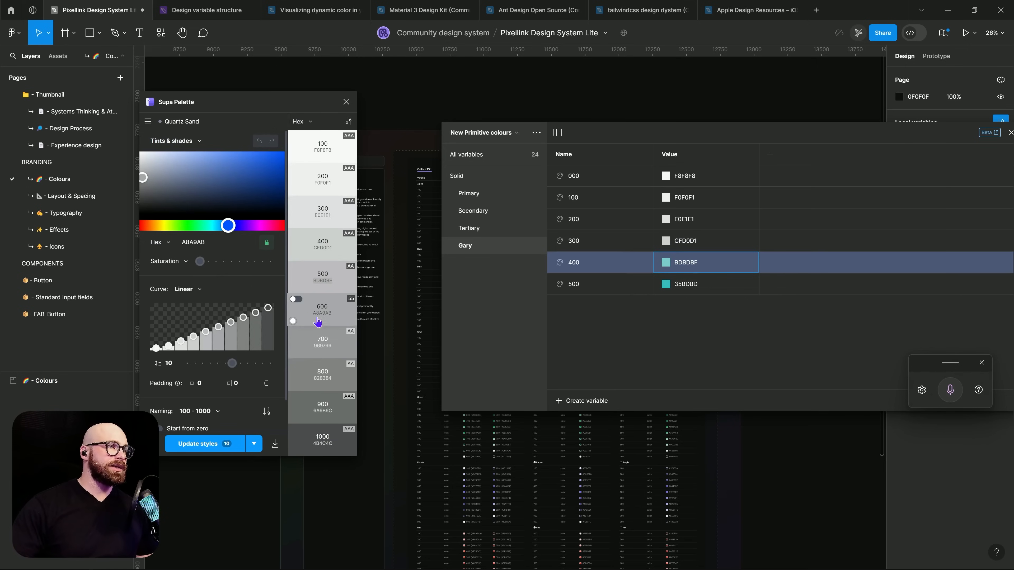
# Copy the hex value A8A9AB of the palette's shade 600 into the Gary group's 500 colour variable.
pyautogui.click(336, 316)
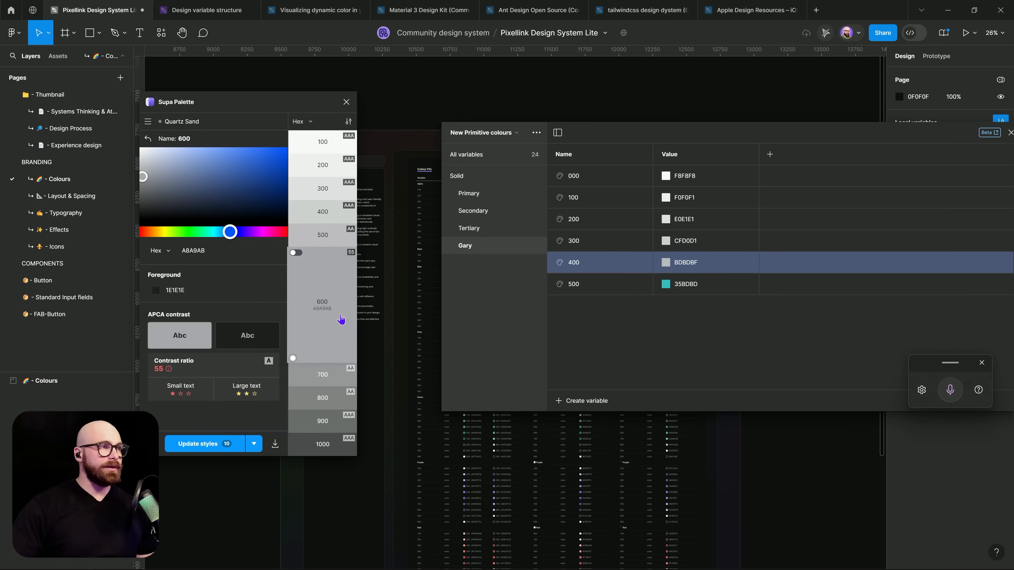
pyautogui.click(346, 343)
pyautogui.hotkey('ctrl', 'c')
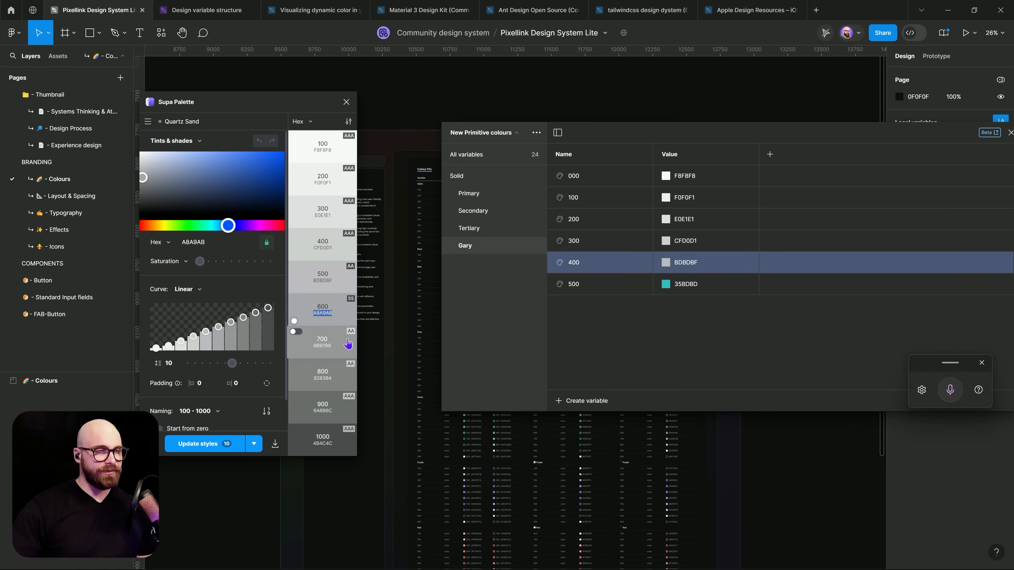
pyautogui.click(683, 286)
pyautogui.hotkey('ctrl', 'v')
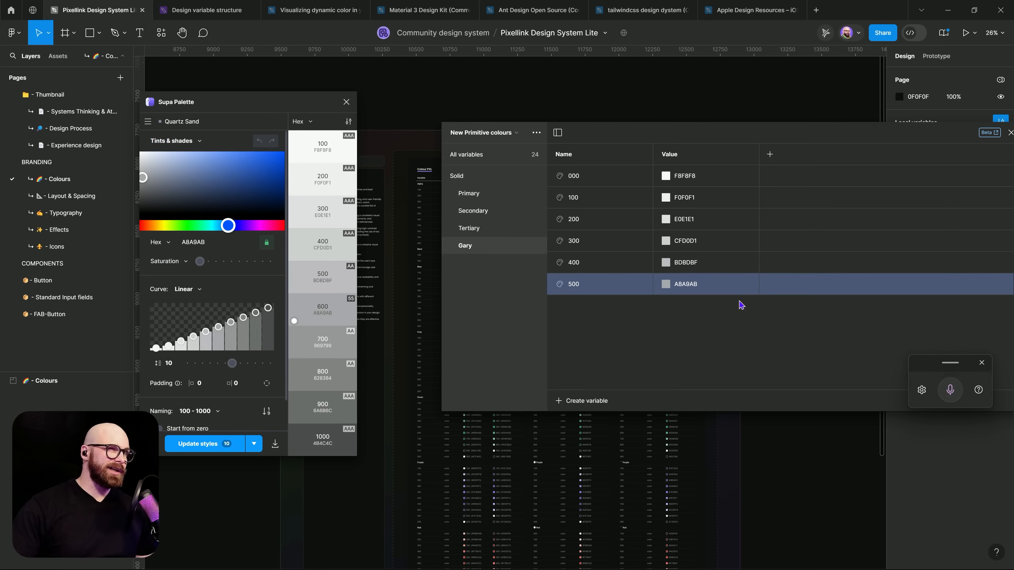
# Change the Gary group's 000 colour variable to pure white FFFFFF.
pyautogui.click(666, 176)
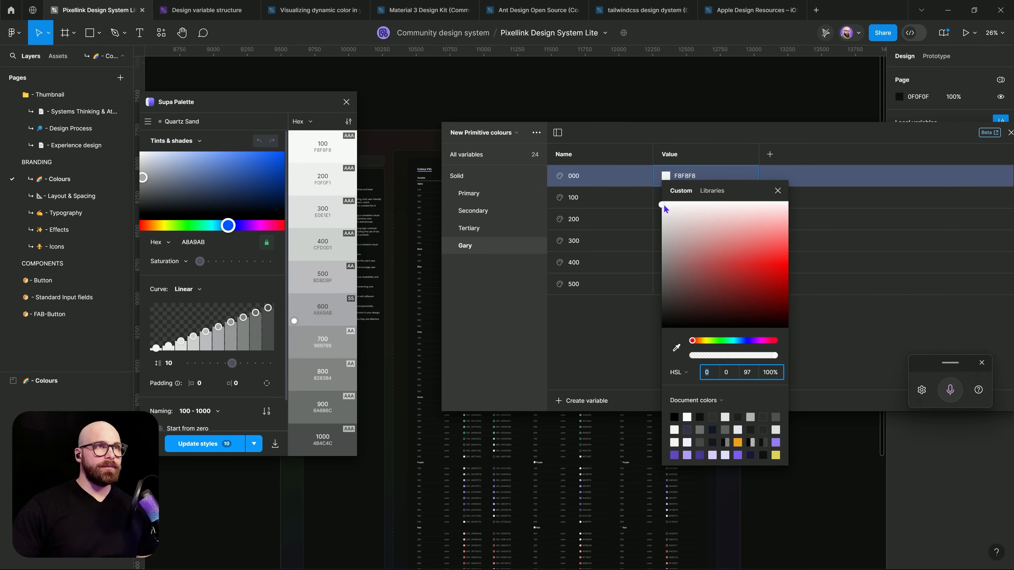
pyautogui.moveTo(666, 209); pyautogui.dragTo(660, 201)
pyautogui.click(620, 337)
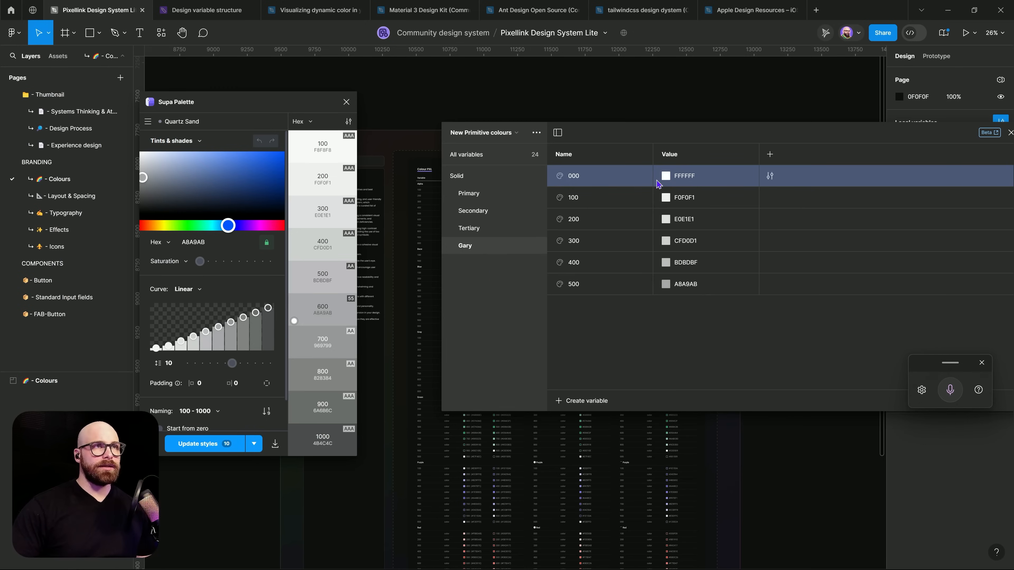
# Change the Gary group's 000 colour variable to the off-white FBFBFB.
pyautogui.click(661, 184)
pyautogui.click(663, 205)
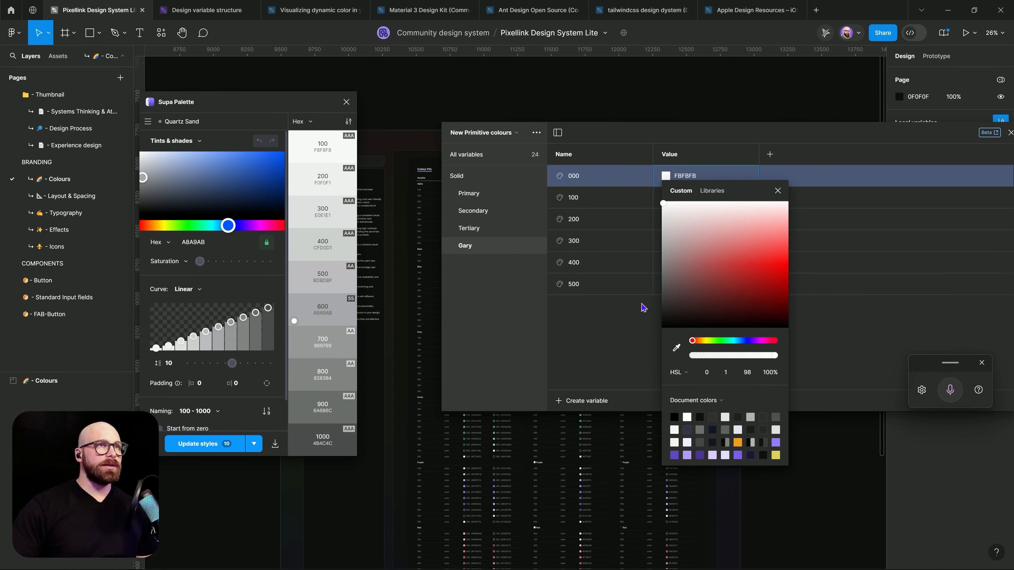
pyautogui.click(630, 363)
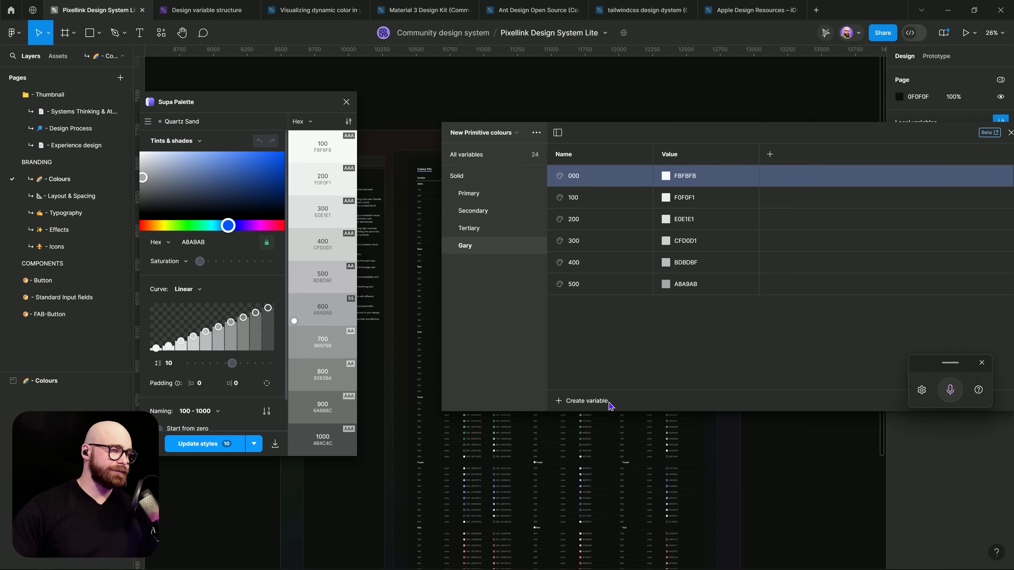
# Place a new colour variable in a new group named Bace, moved out of the Gary group to sit directly above it.
pyautogui.click(599, 406)
pyautogui.click(602, 424)
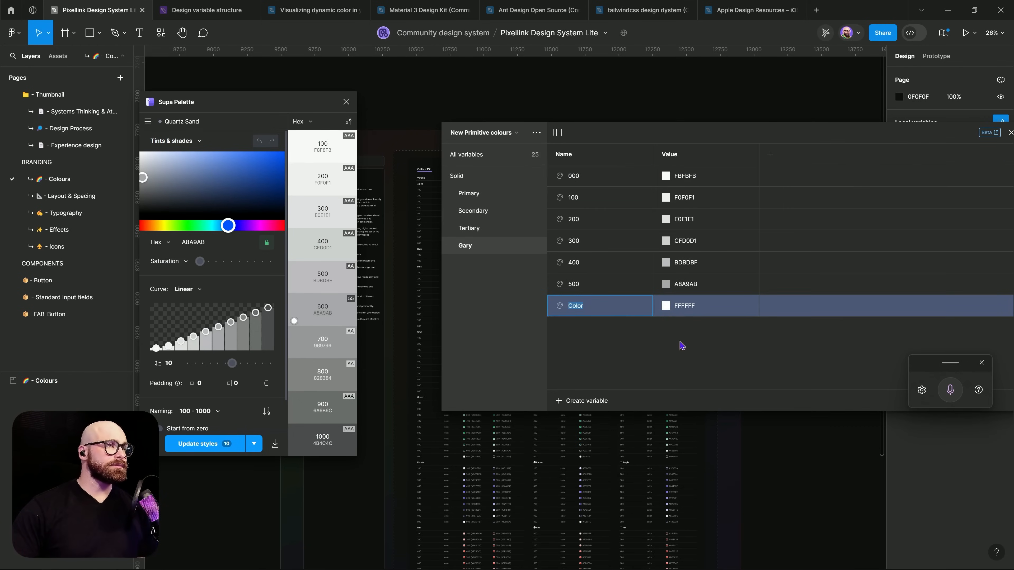
pyautogui.rightClick(615, 311)
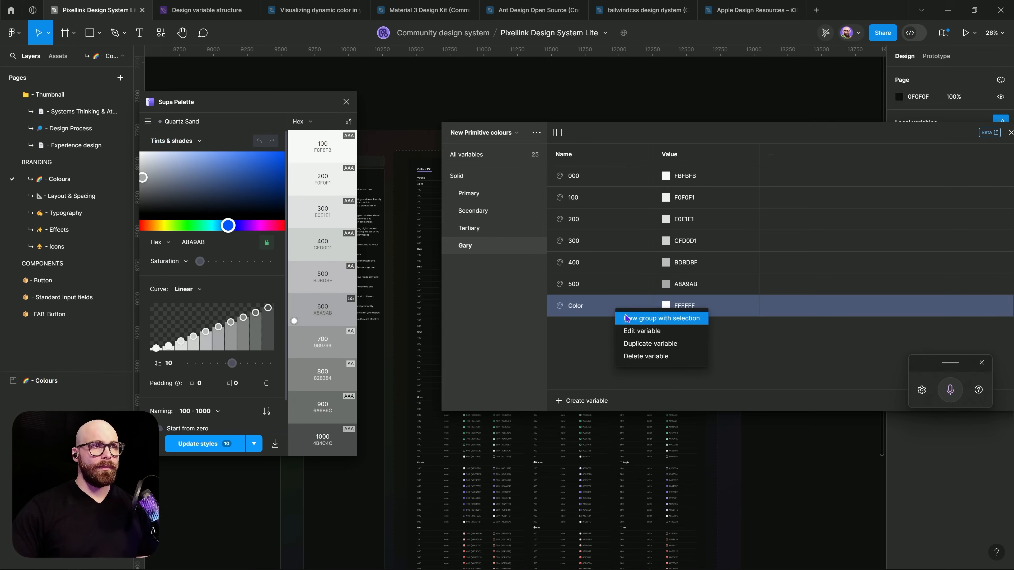
pyautogui.click(641, 320)
pyautogui.doubleClick(475, 265)
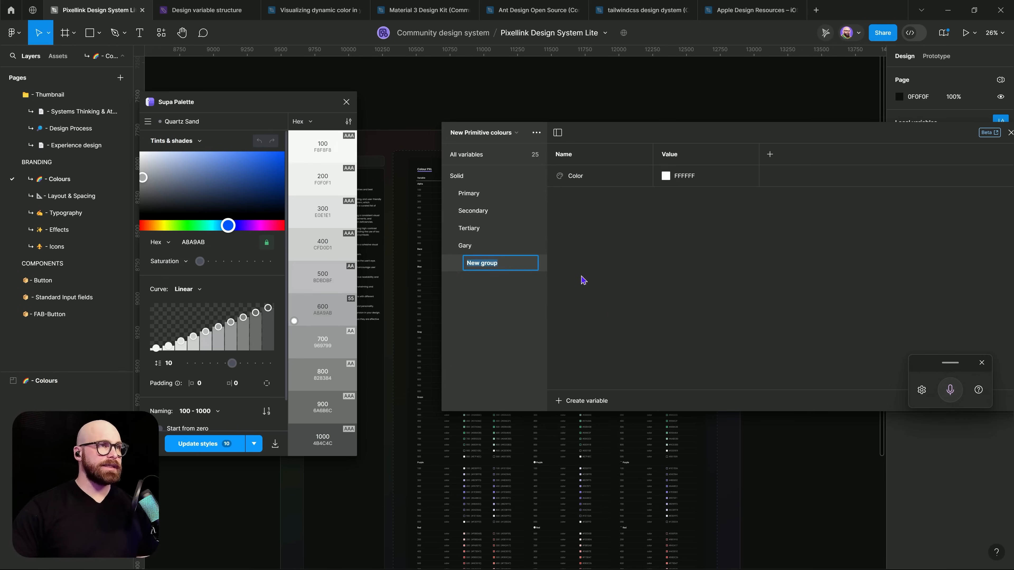
pyautogui.write('Bace')
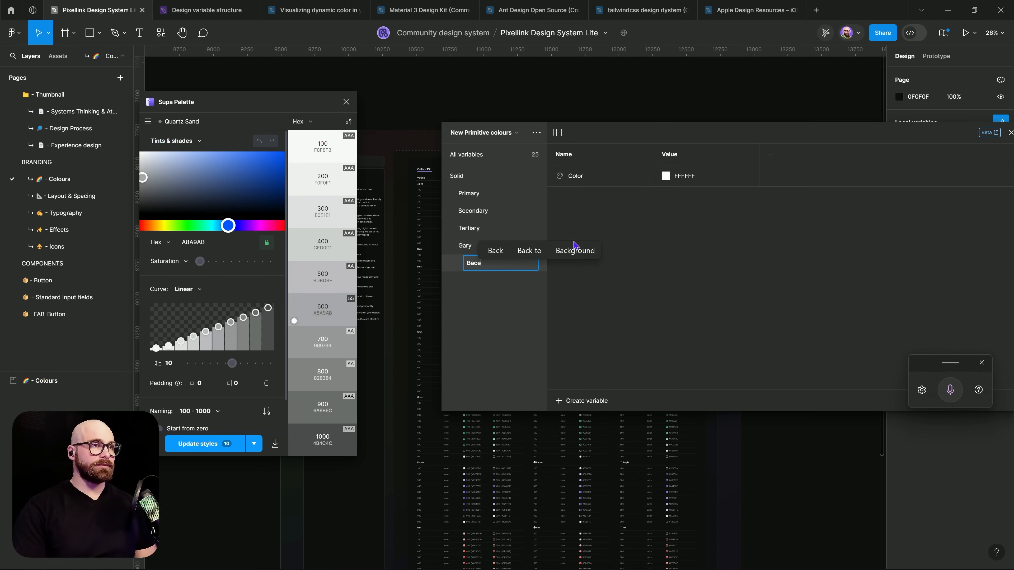
pyautogui.press('Return')
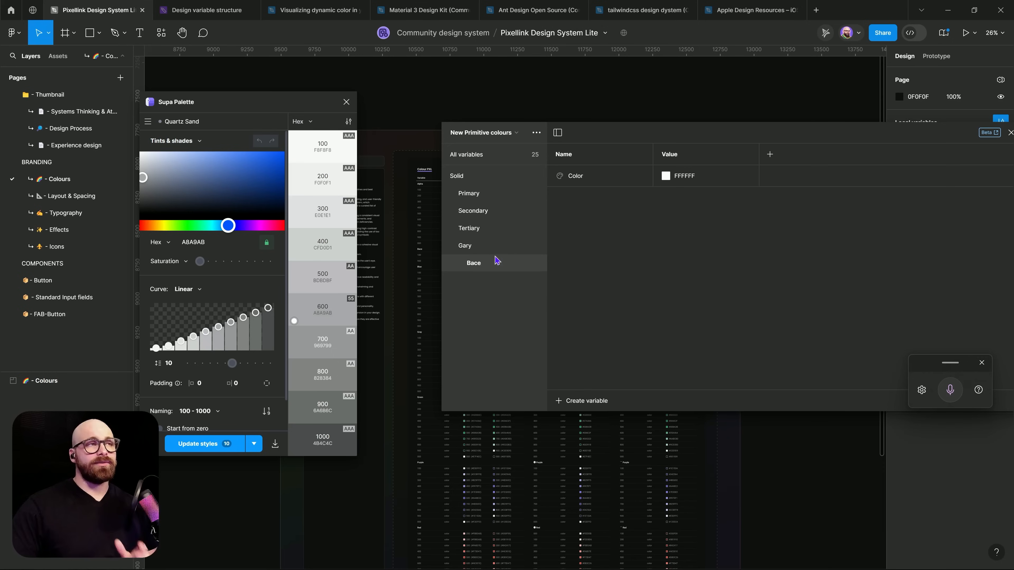
pyautogui.moveTo(489, 245); pyautogui.dragTo(490, 245)
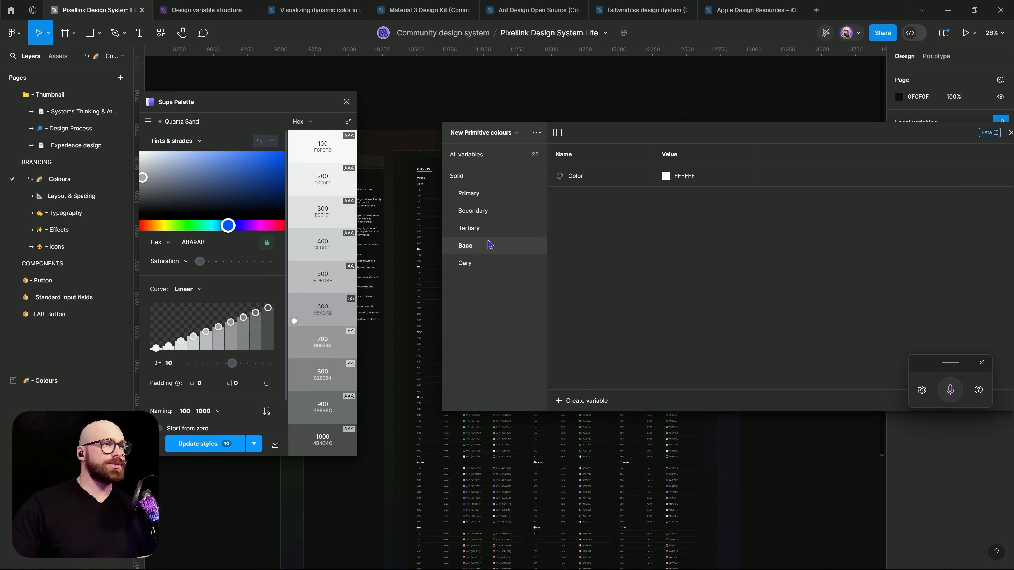
# Rename the Bace group's colour variable White and open its colour value.
pyautogui.doubleClick(594, 180)
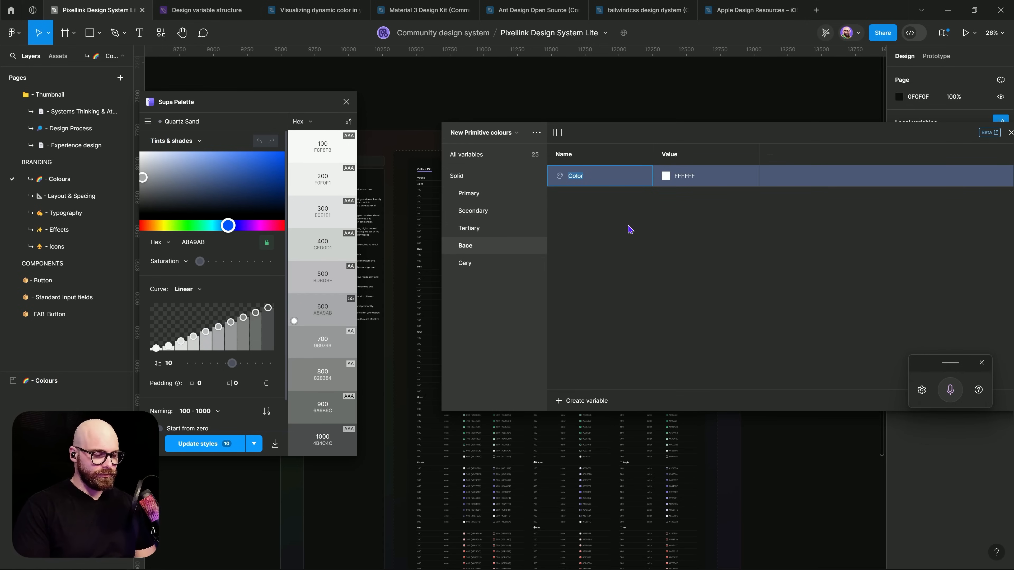
pyautogui.write('White')
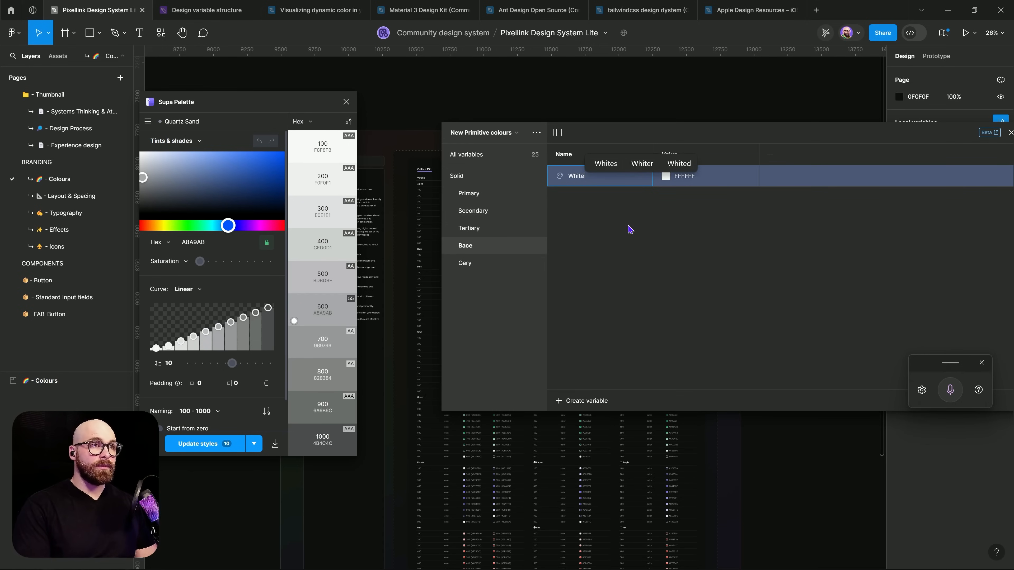
pyautogui.press('Return')
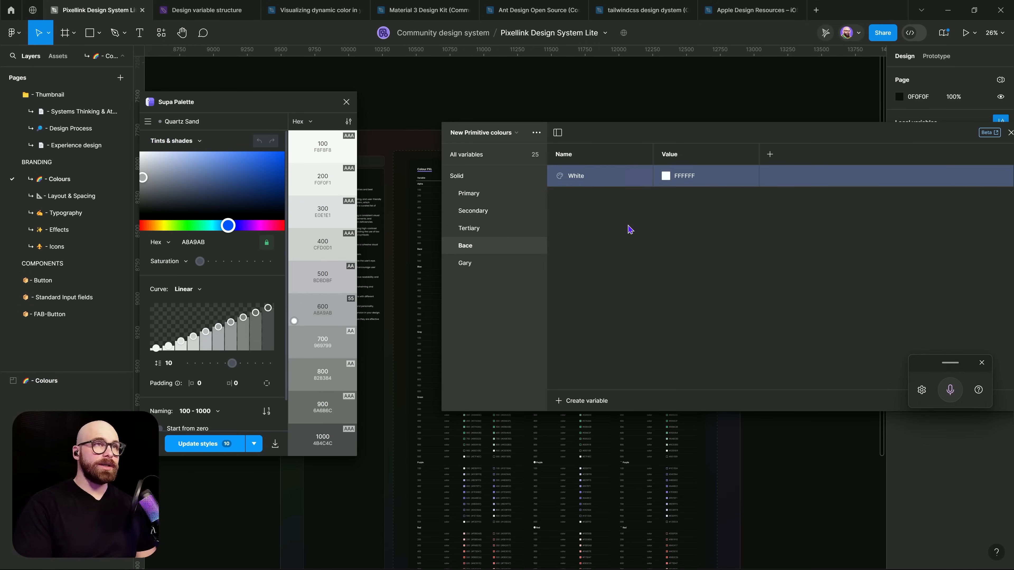
pyautogui.click(666, 176)
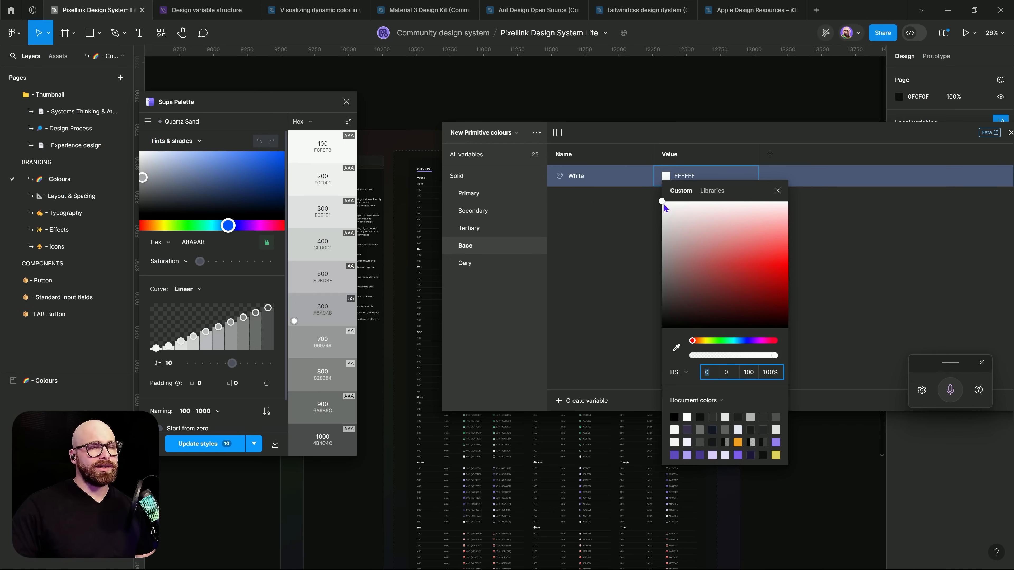
# Duplicate the White variable in the Bace group and name the copy Dark.
pyautogui.click(585, 178)
pyautogui.rightClick(586, 178)
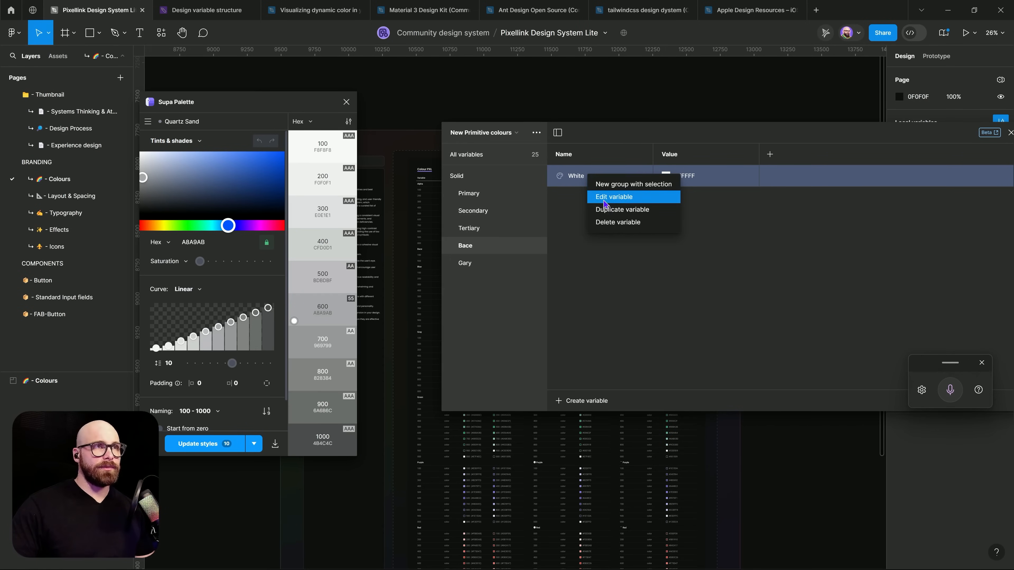
pyautogui.click(610, 214)
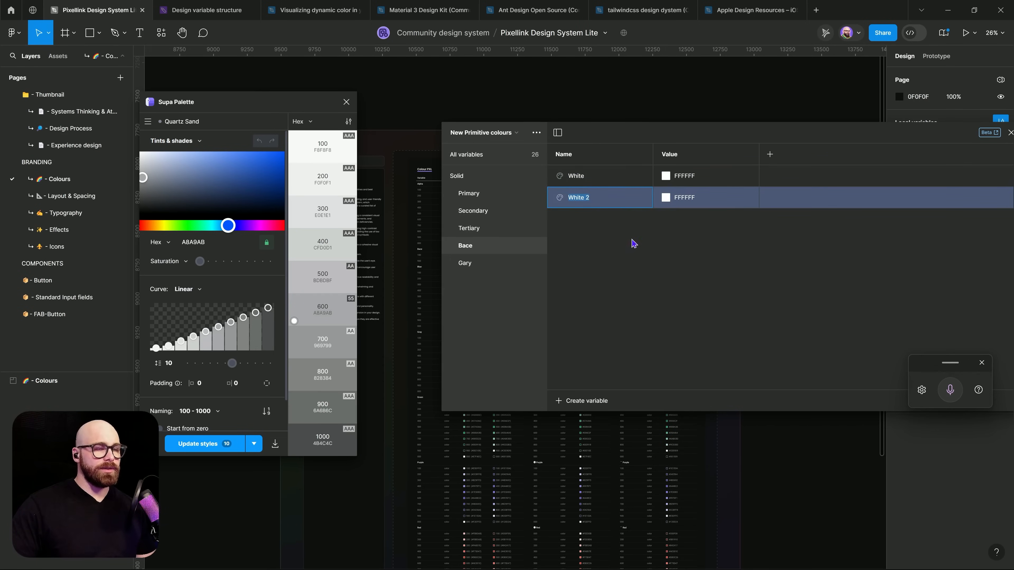
pyautogui.write('Dark')
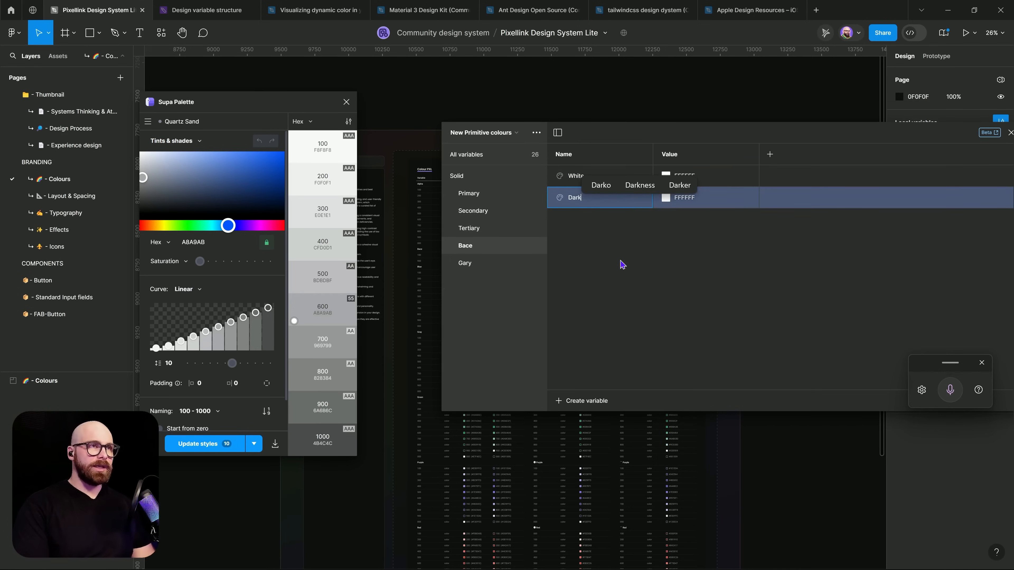
pyautogui.press('Return')
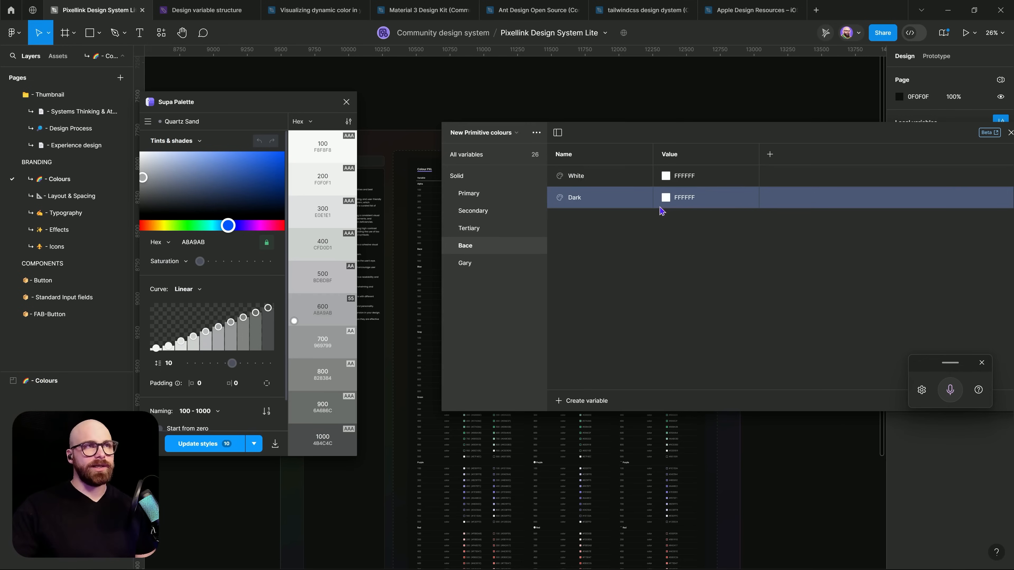
# Set the Dark variable's colour to the near-black 050505 and go back to the Gary group.
pyautogui.click(666, 197)
pyautogui.moveTo(665, 344); pyautogui.dragTo(653, 355)
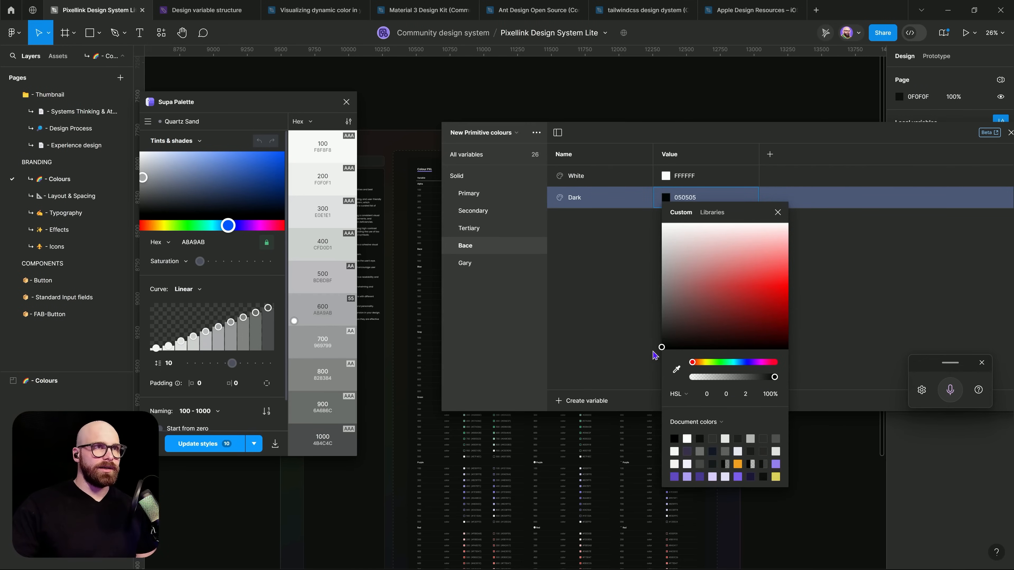
pyautogui.click(619, 343)
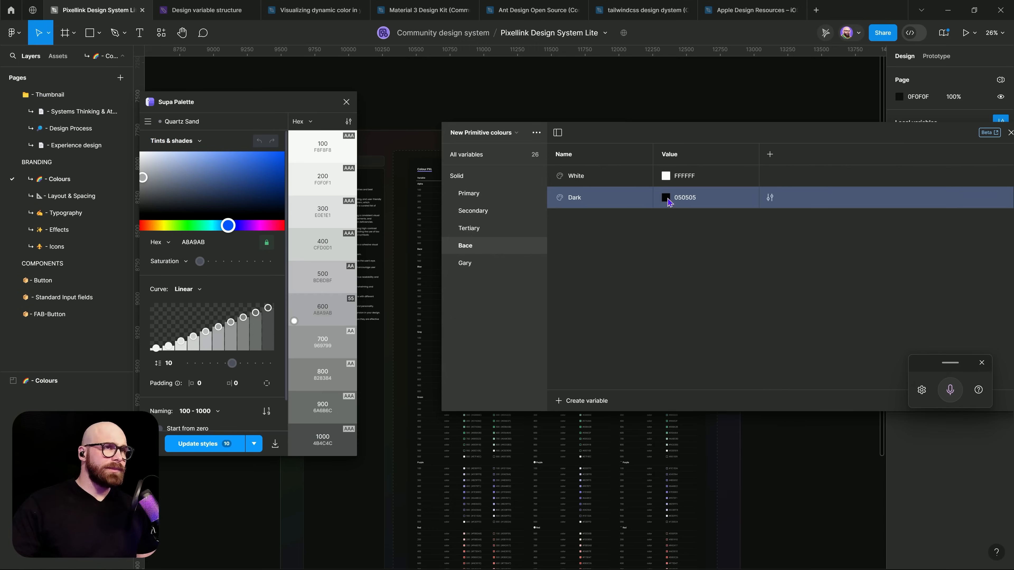
pyautogui.click(465, 264)
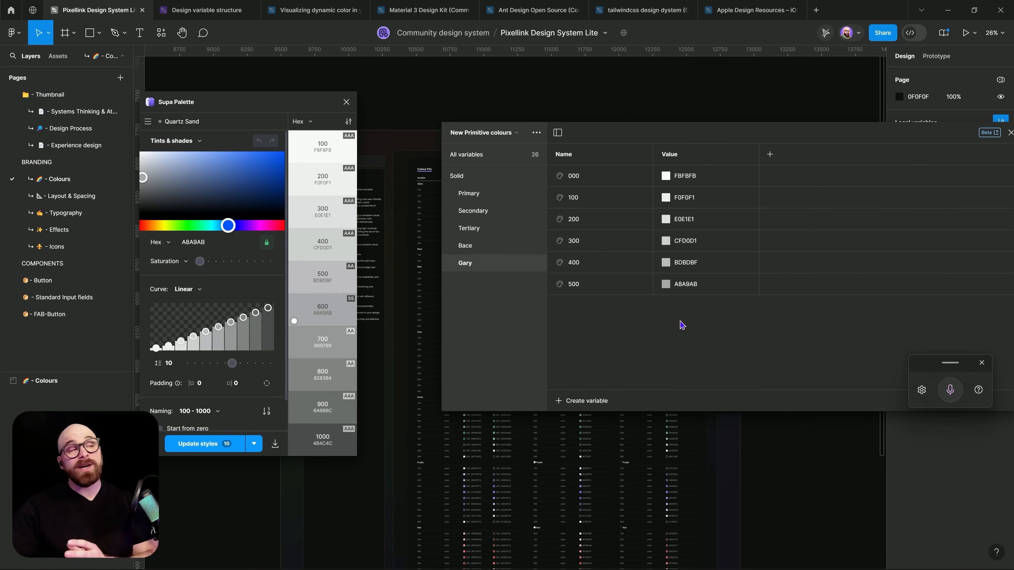
# Change the Supa Palette base colour to the red BC2624.
pyautogui.click(505, 249)
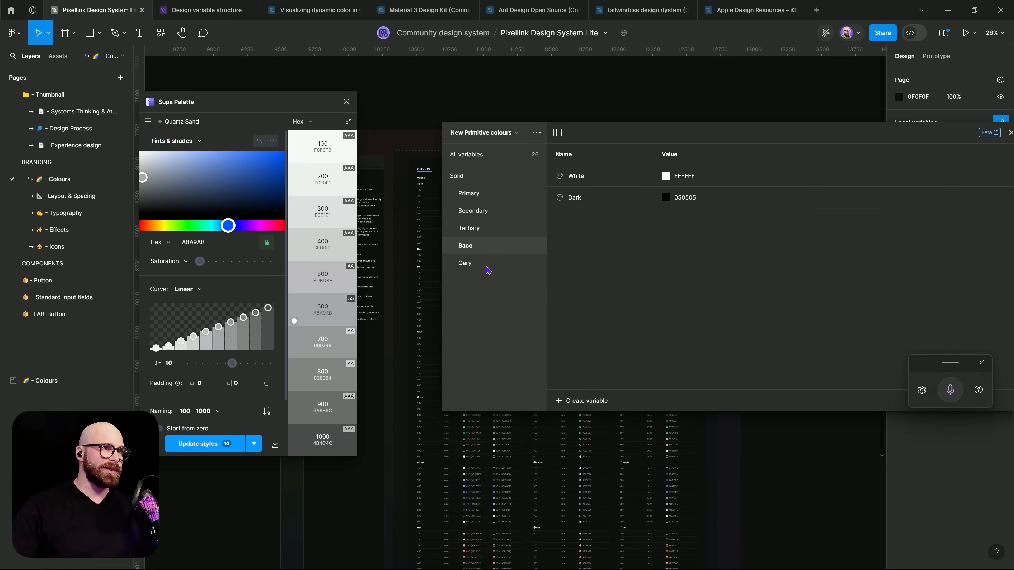
pyautogui.click(488, 268)
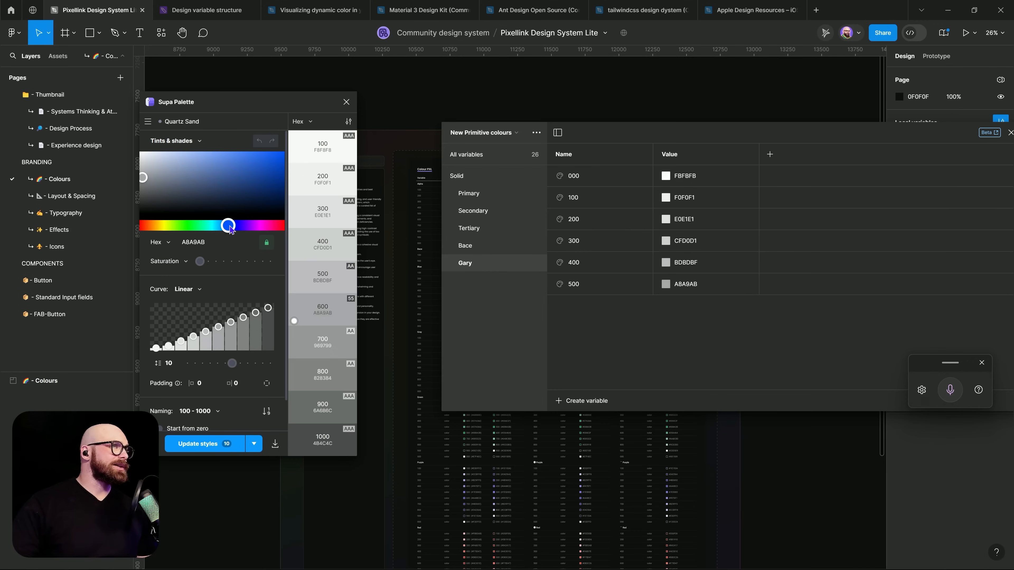
pyautogui.moveTo(229, 226); pyautogui.dragTo(135, 226)
pyautogui.moveTo(258, 173)
pyautogui.mouseDown()
pyautogui.moveTo(267, 175)
pyautogui.moveTo(258, 173)
pyautogui.mouseUp()
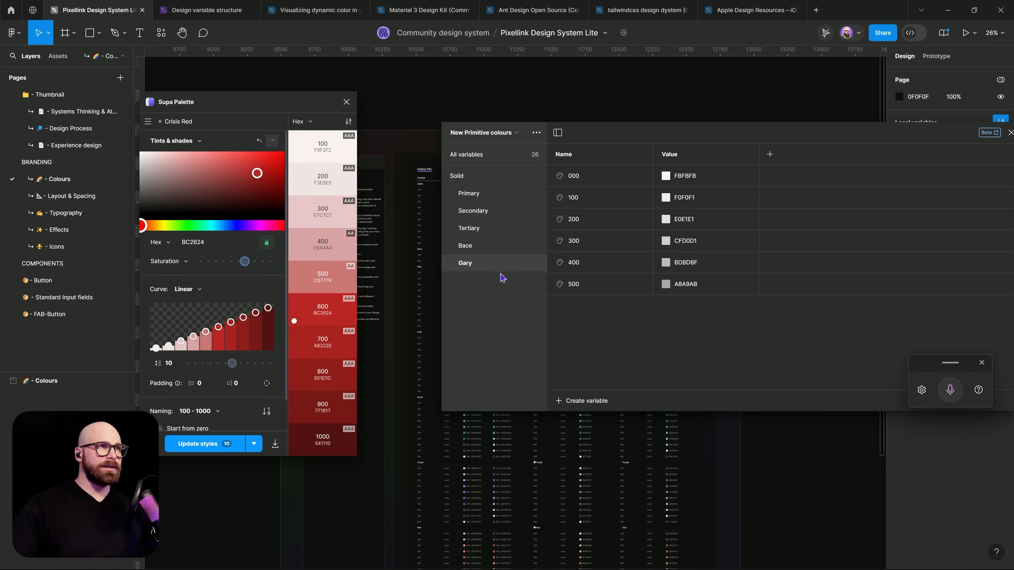
# Duplicate the Gary variable group and name the copy Damage.
pyautogui.rightClick(497, 262)
pyautogui.click(515, 283)
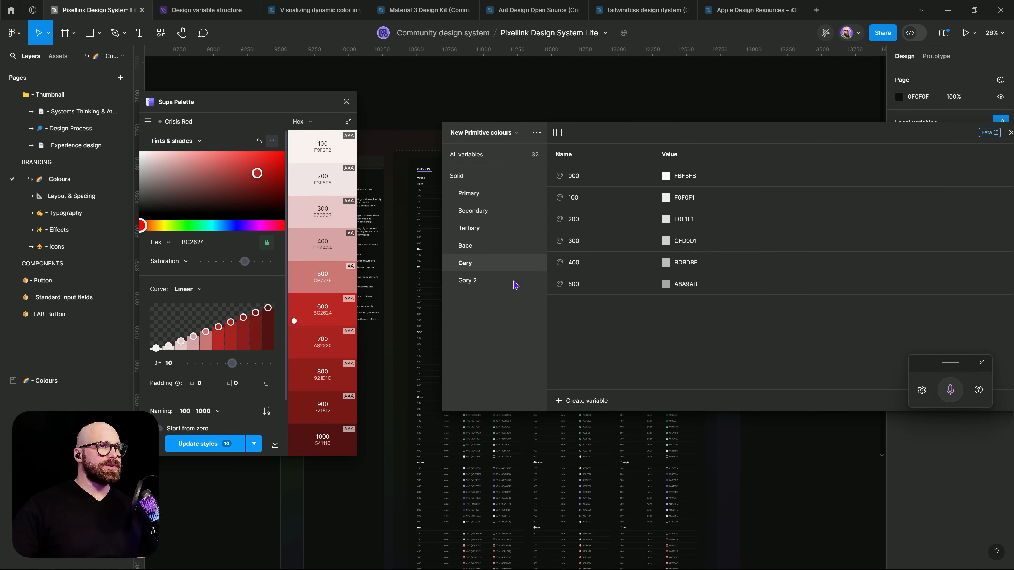
pyautogui.click(472, 281)
pyautogui.doubleClick(471, 283)
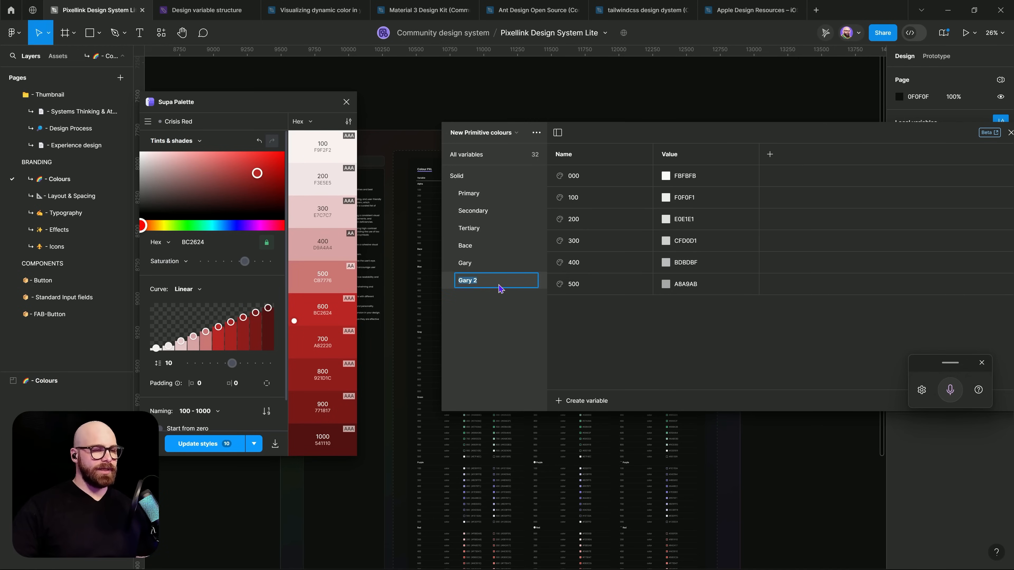
pyautogui.write('Dama')
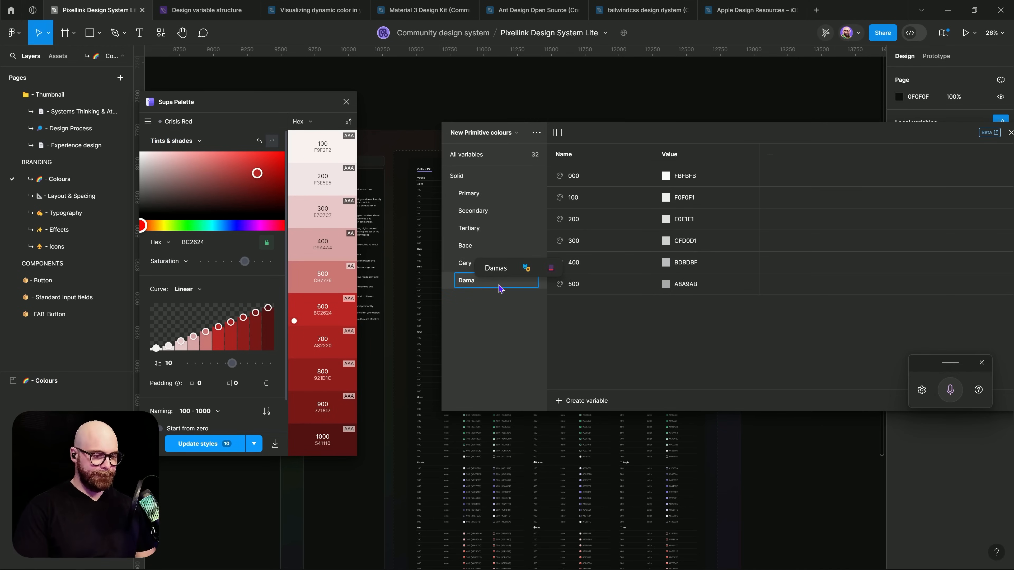
pyautogui.write('ge')
pyautogui.press('Return')
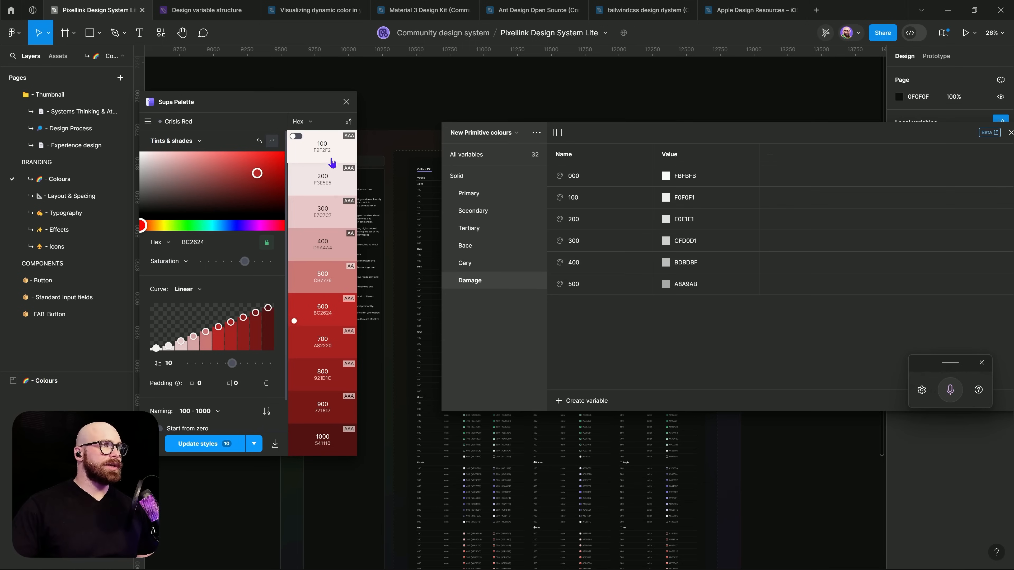
# Fill the Damage shades 000 to 500 with the palette's F9F2F2, F3E5E5, E7C7C7, D9A4A4, CB7776 and BC2624.
pyautogui.click(325, 320)
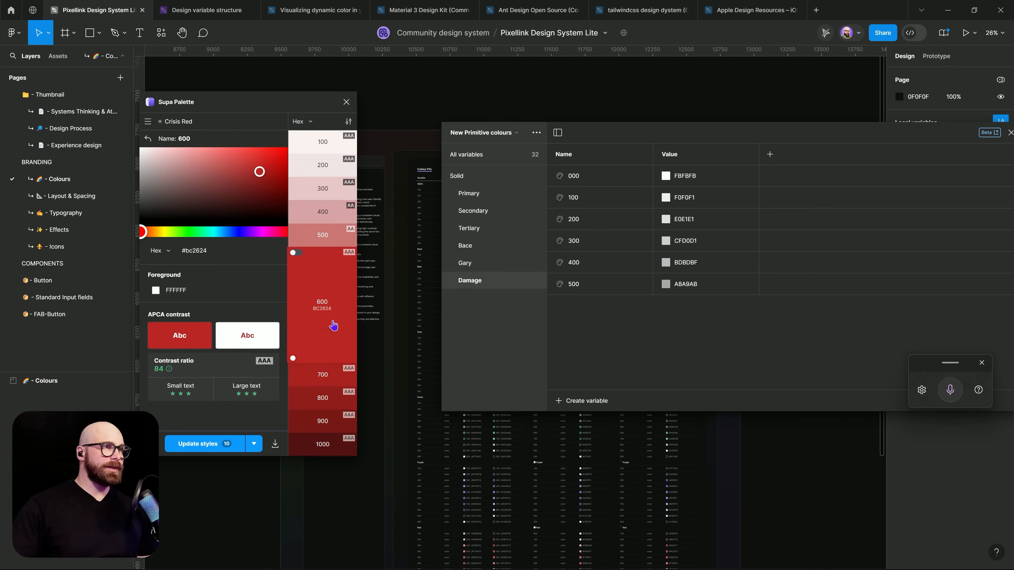
pyautogui.click(315, 320)
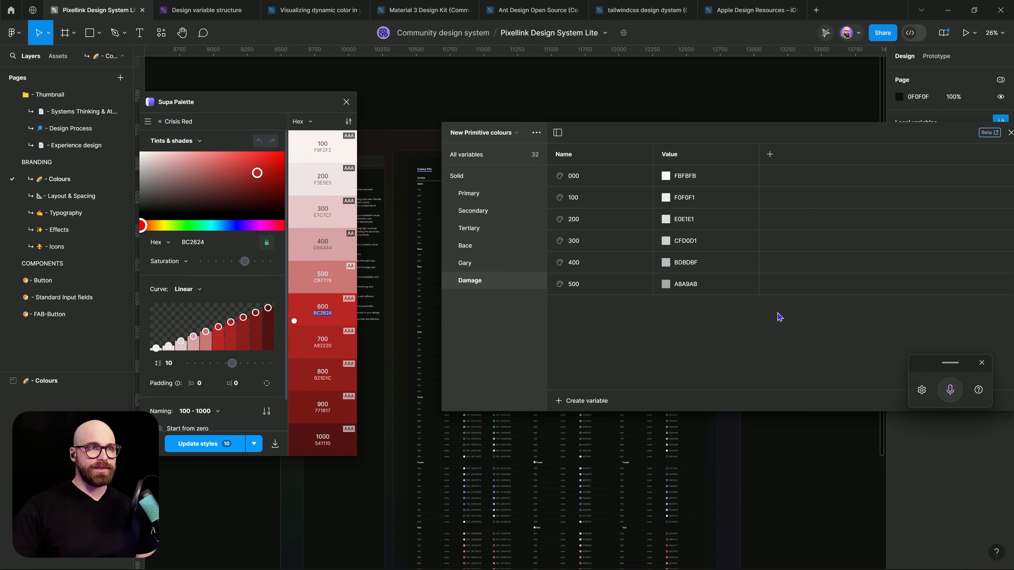
pyautogui.click(696, 287)
pyautogui.write('BC2624')
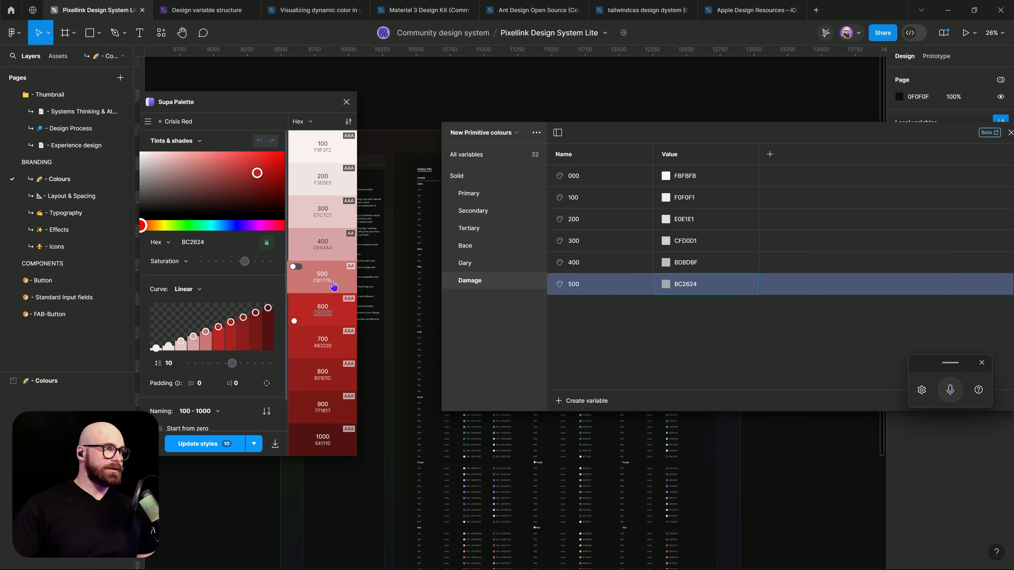
pyautogui.click(340, 289)
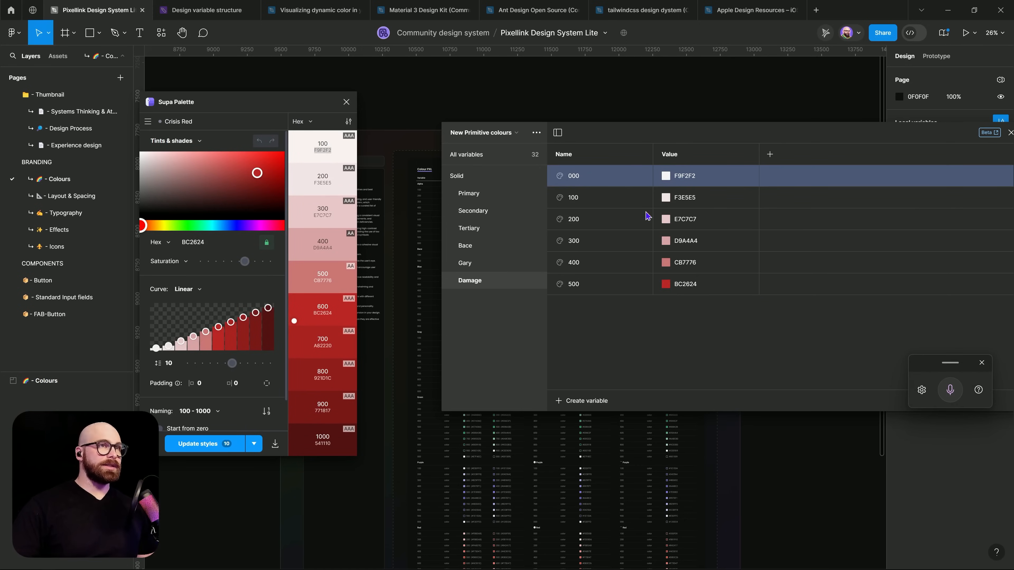
# Duplicate the Damage variable group and name the copy Success.
pyautogui.rightClick(500, 287)
pyautogui.click(507, 303)
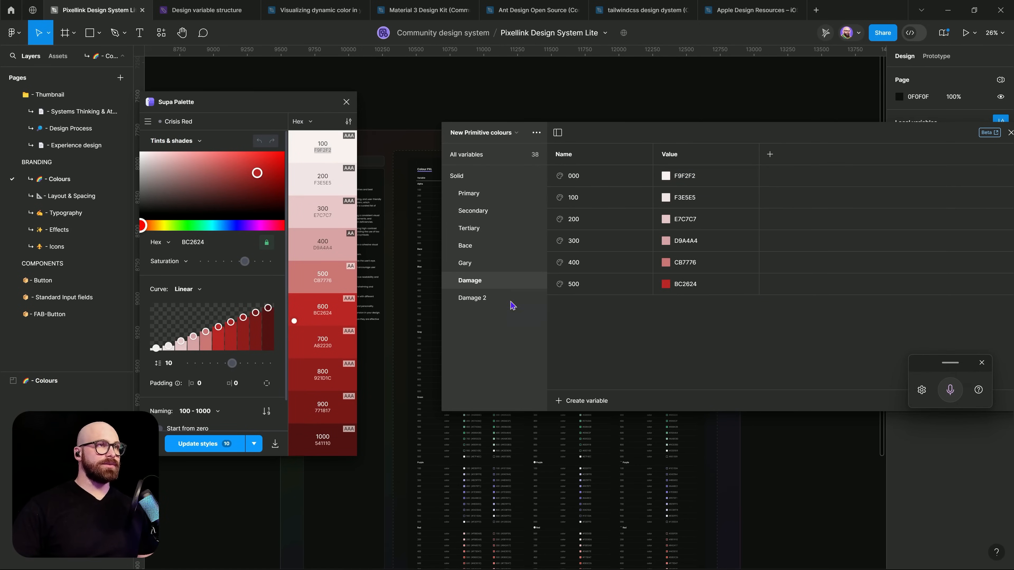
pyautogui.doubleClick(482, 298)
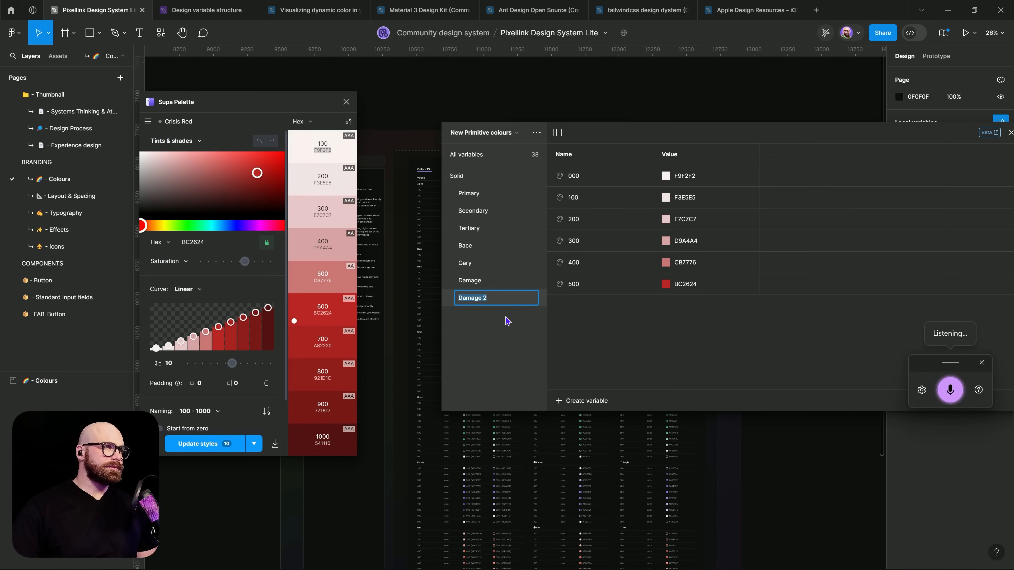
pyautogui.write('Success')
pyautogui.click(680, 335)
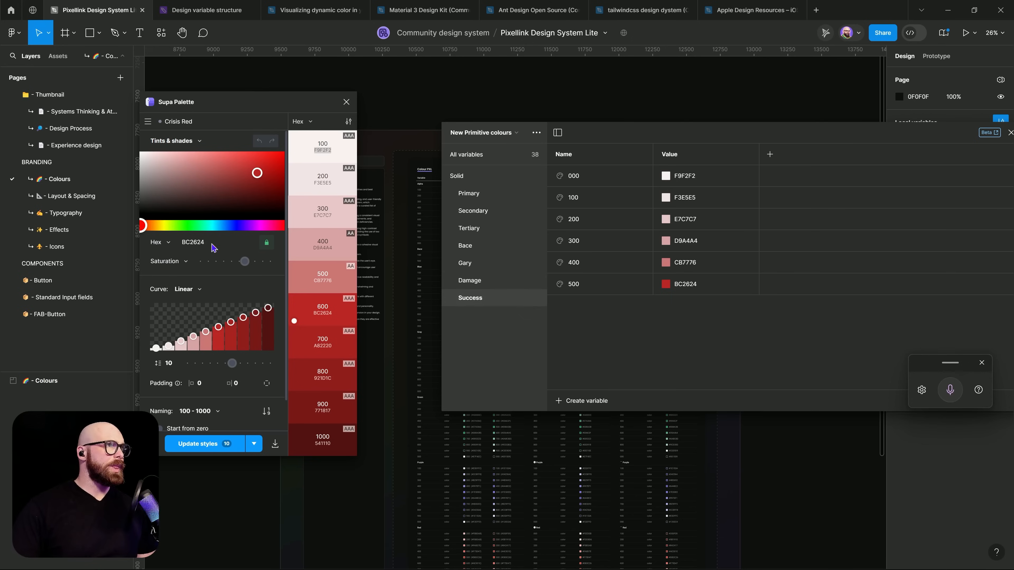
# Shift the Supa Palette base colour to the muted green 449E52.
pyautogui.click(181, 230)
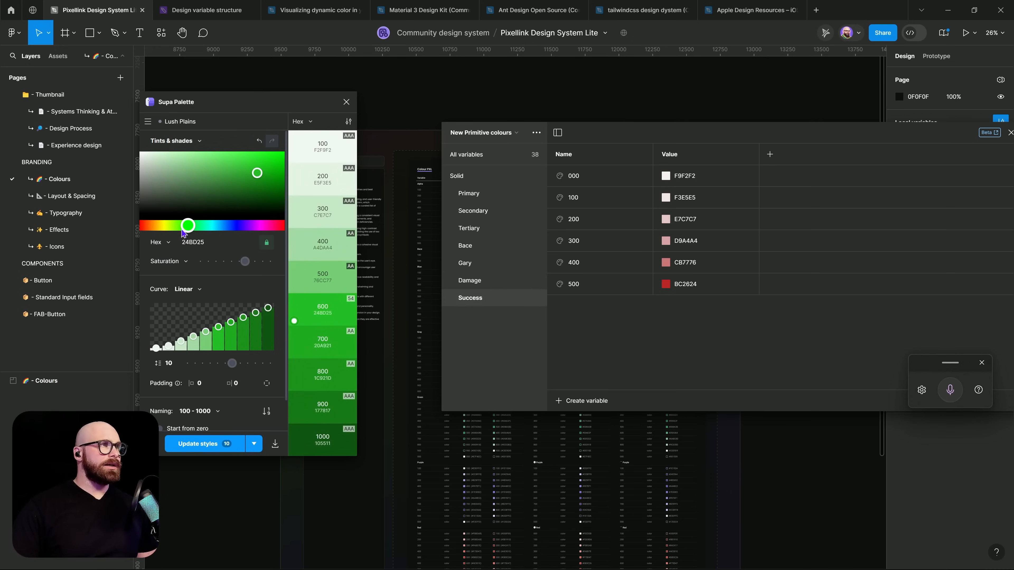
pyautogui.moveTo(183, 232); pyautogui.dragTo(195, 233)
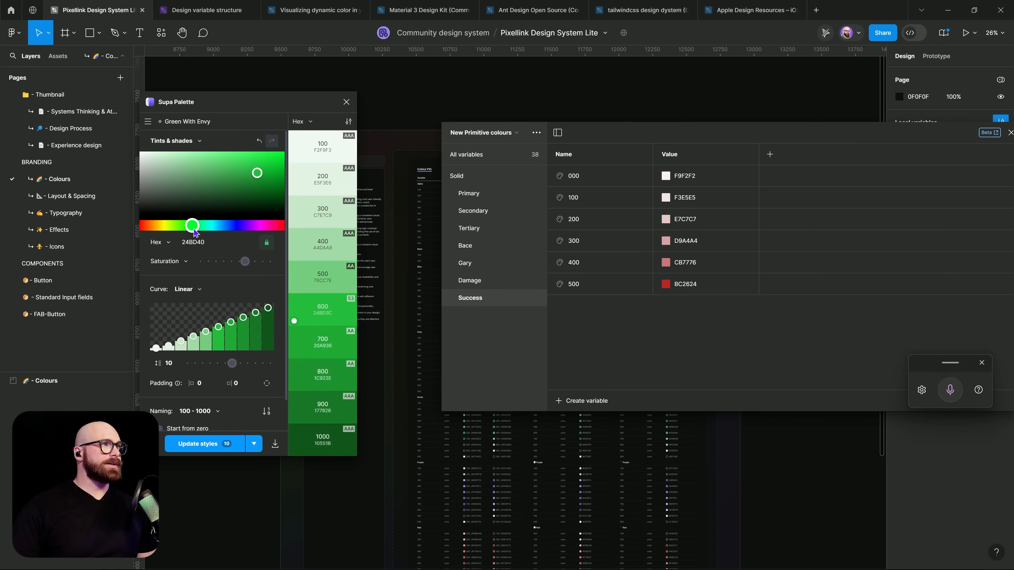
pyautogui.moveTo(251, 174); pyautogui.dragTo(222, 181)
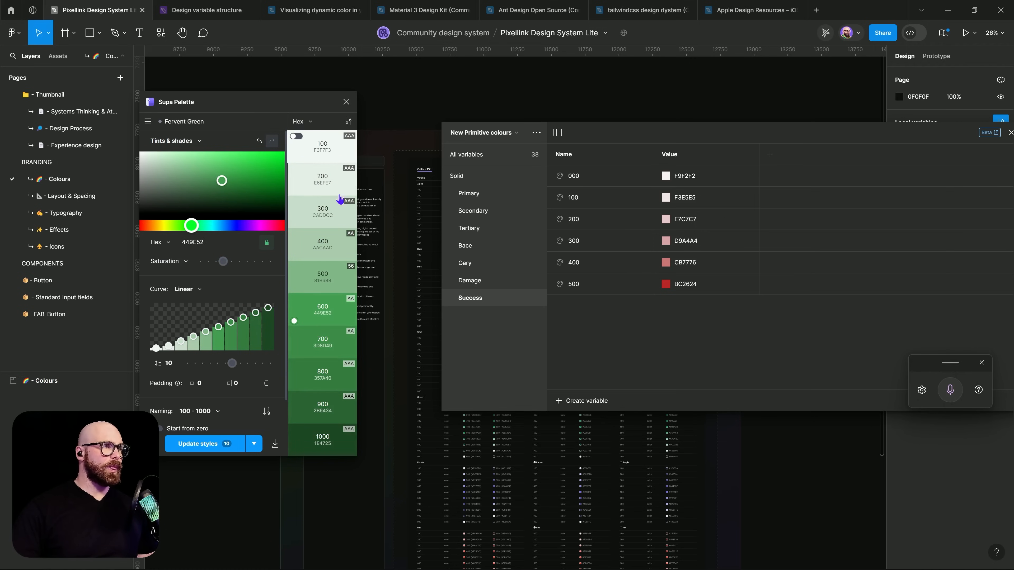
# Copy the palette's 600 shade, 449E52, into the Success group's 500 variable.
pyautogui.click(335, 318)
pyautogui.doubleClick(325, 315)
pyautogui.hotkey('ctrl', 'c')
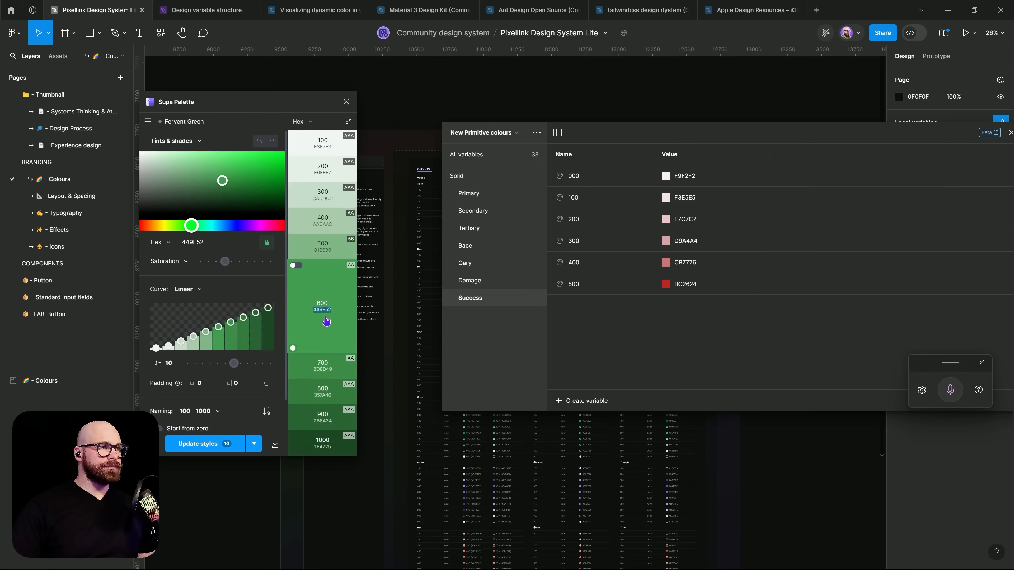
pyautogui.click(707, 283)
pyautogui.hotkey('ctrl', 'v')
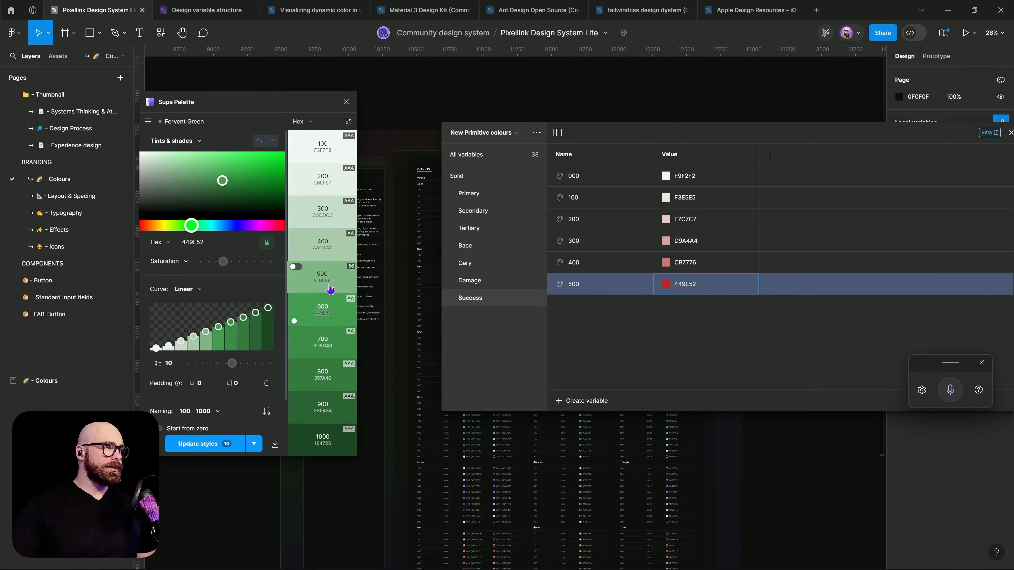
# Copy the palette's 500 shade, 81B688, into the Success group's 400 variable.
pyautogui.click(335, 287)
pyautogui.moveTo(340, 285); pyautogui.dragTo(312, 293)
pyautogui.hotkey('ctrl', 'c')
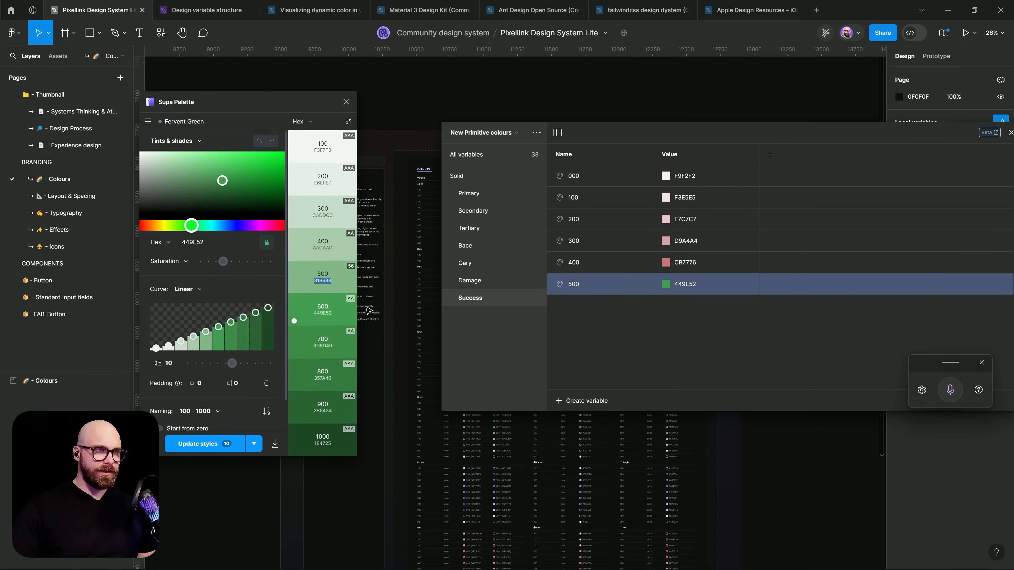
pyautogui.click(686, 264)
pyautogui.hotkey('ctrl', 'v')
pyautogui.press('Return')
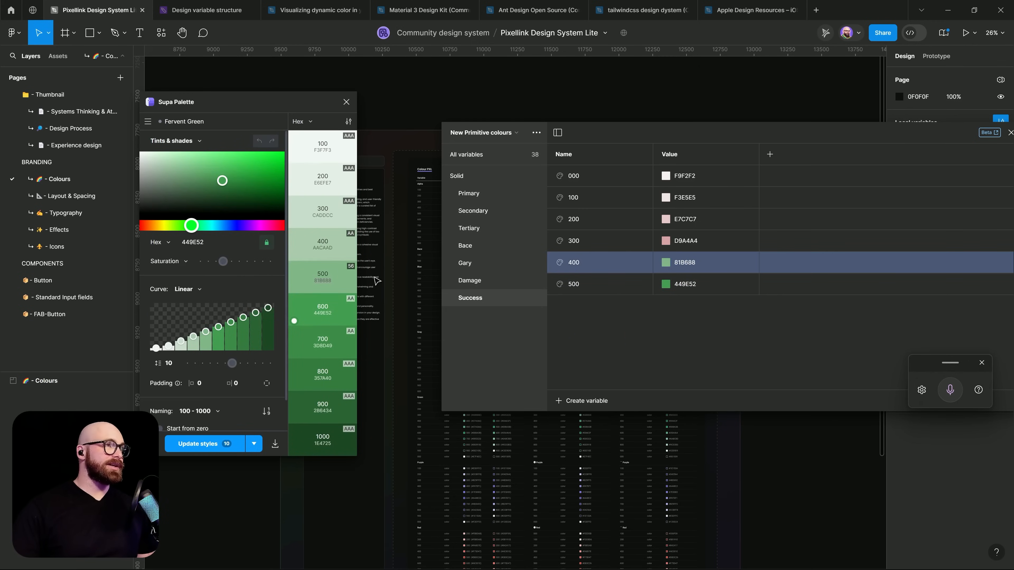
# Copy the palette's 400 shade, AACAAD, into the Success group's 300 variable.
pyautogui.click(342, 250)
pyautogui.moveTo(335, 263); pyautogui.dragTo(307, 271)
pyautogui.hotkey('ctrl', 'c')
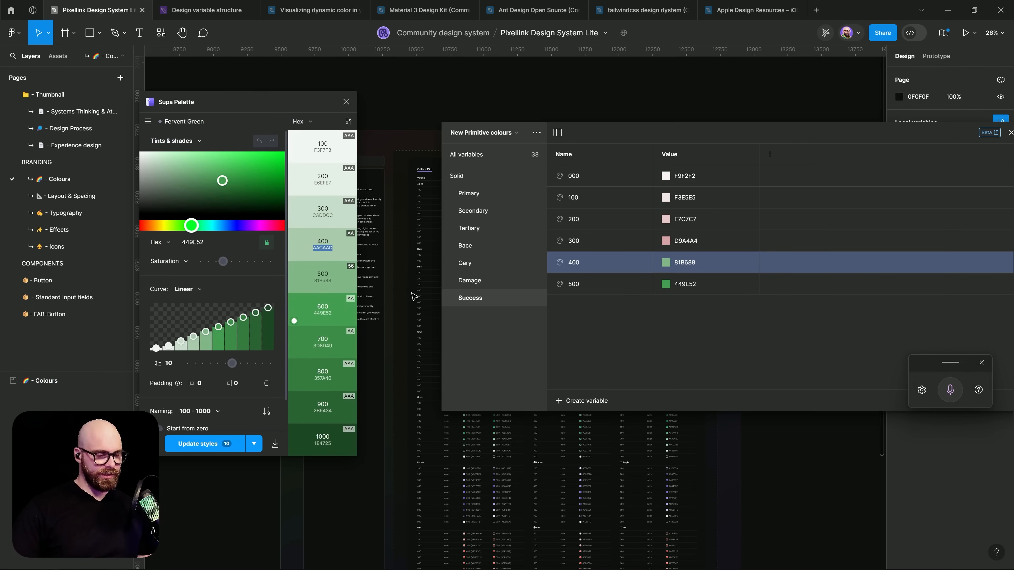
pyautogui.click(704, 244)
pyautogui.hotkey('ctrl', 'v')
pyautogui.press('Return')
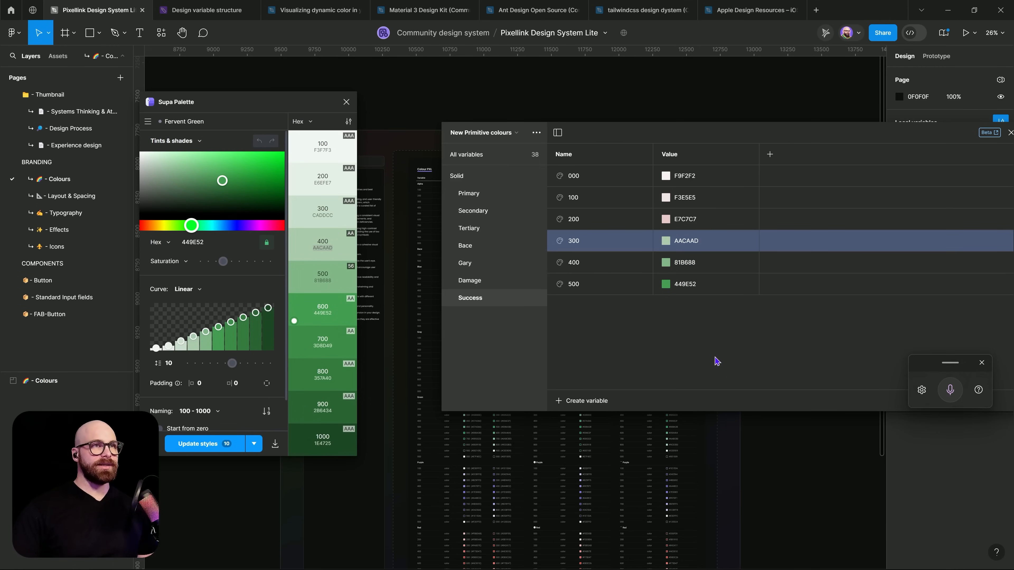
# Copy the palette's 300 shade, CADDCC, into the Success group's 200 variable.
pyautogui.click(344, 221)
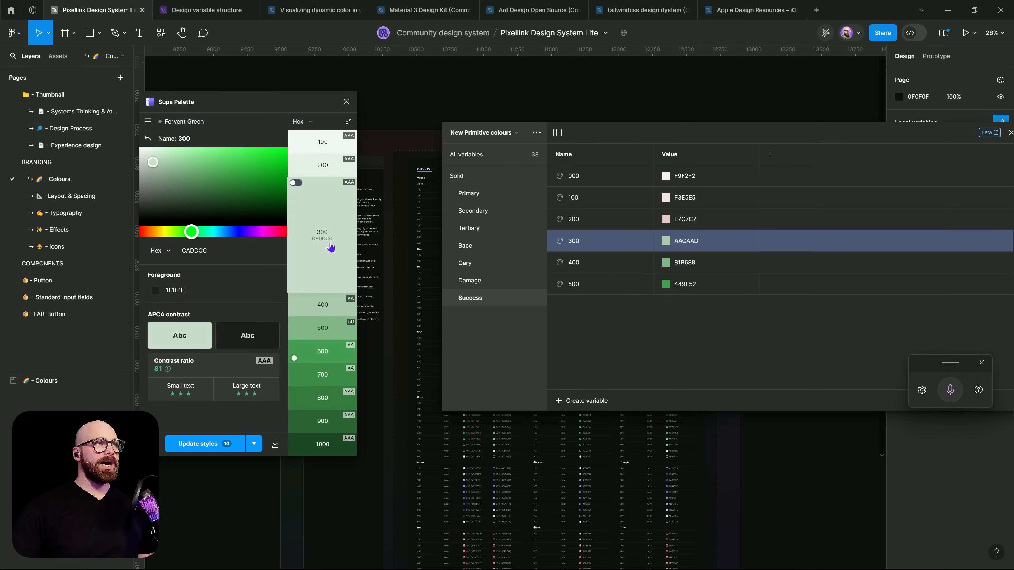
pyautogui.moveTo(332, 240); pyautogui.dragTo(312, 241)
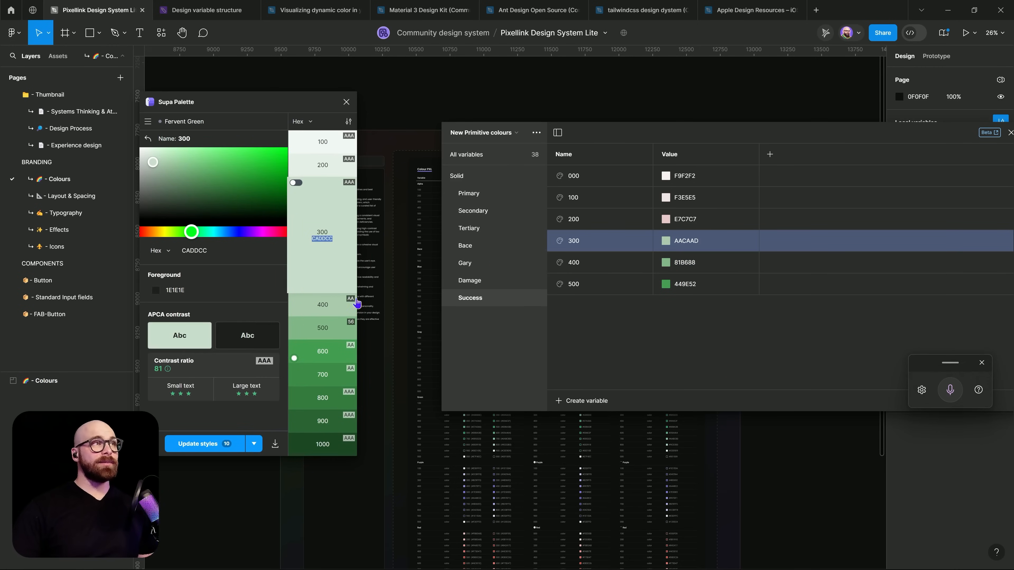
pyautogui.click(698, 218)
pyautogui.hotkey('ctrl', 'v')
pyautogui.press('Return')
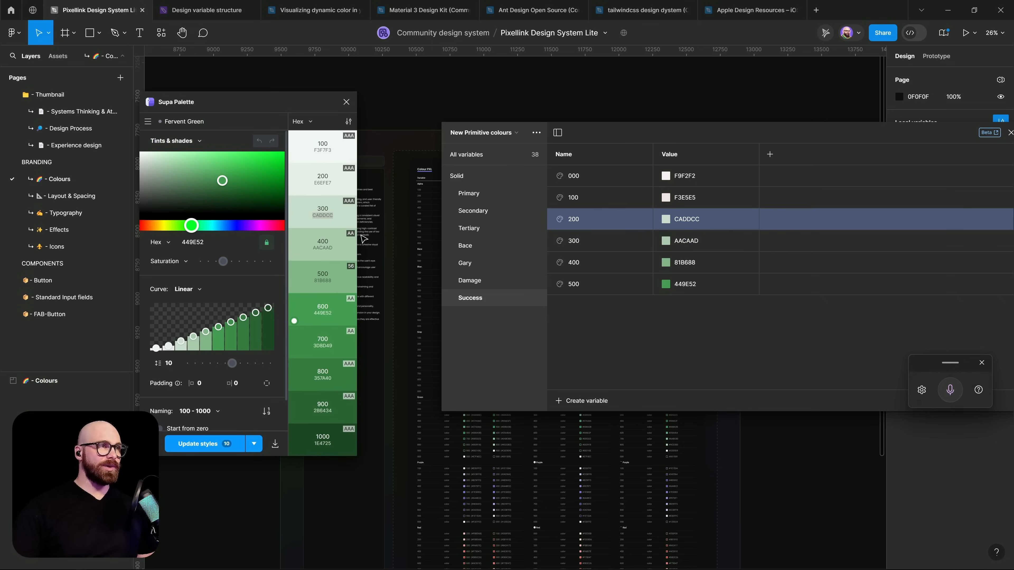
# Copy the palette's 200 shade, E6EFE7, into the Success group's 100 variable.
pyautogui.click(337, 182)
pyautogui.doubleClick(316, 216)
pyautogui.hotkey('ctrl', 'c')
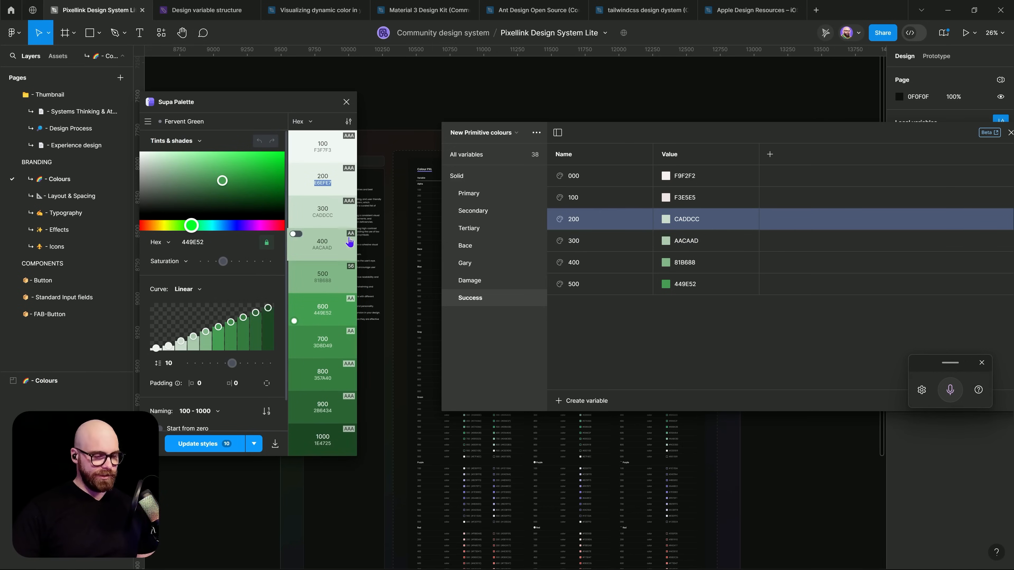
pyautogui.click(707, 198)
pyautogui.hotkey('ctrl', 'v')
pyautogui.press('Return')
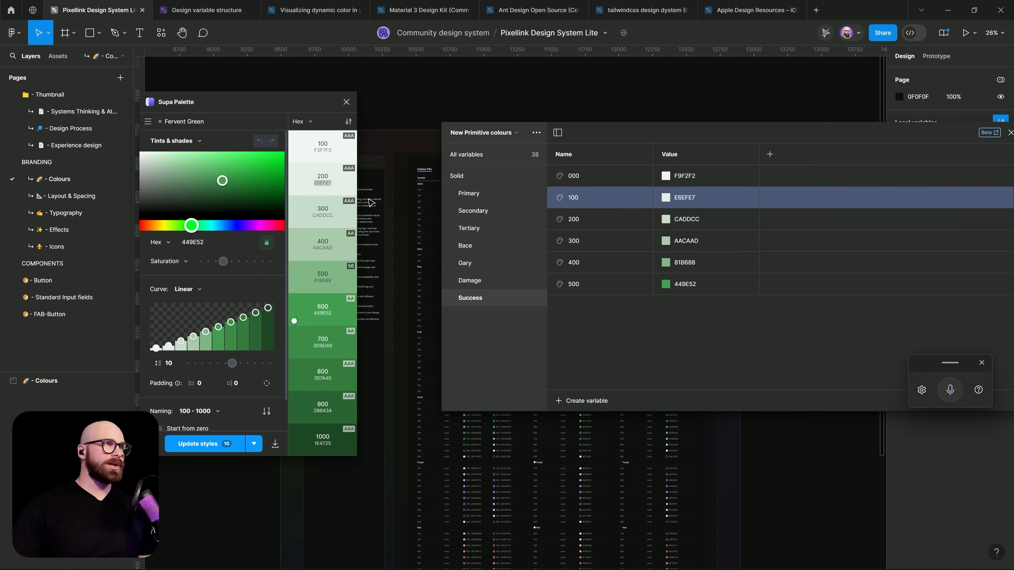
# Copy the palette's 100 shade, F3F7F3, into the Success group's 000 variable.
pyautogui.click(331, 160)
pyautogui.doubleClick(322, 192)
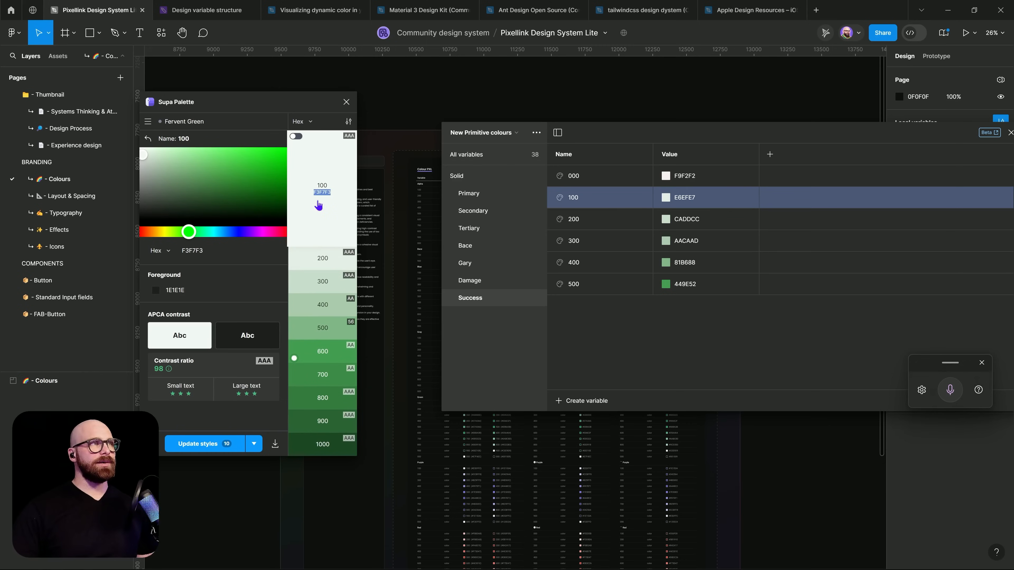
pyautogui.hotkey('ctrl', 'c')
pyautogui.click(683, 178)
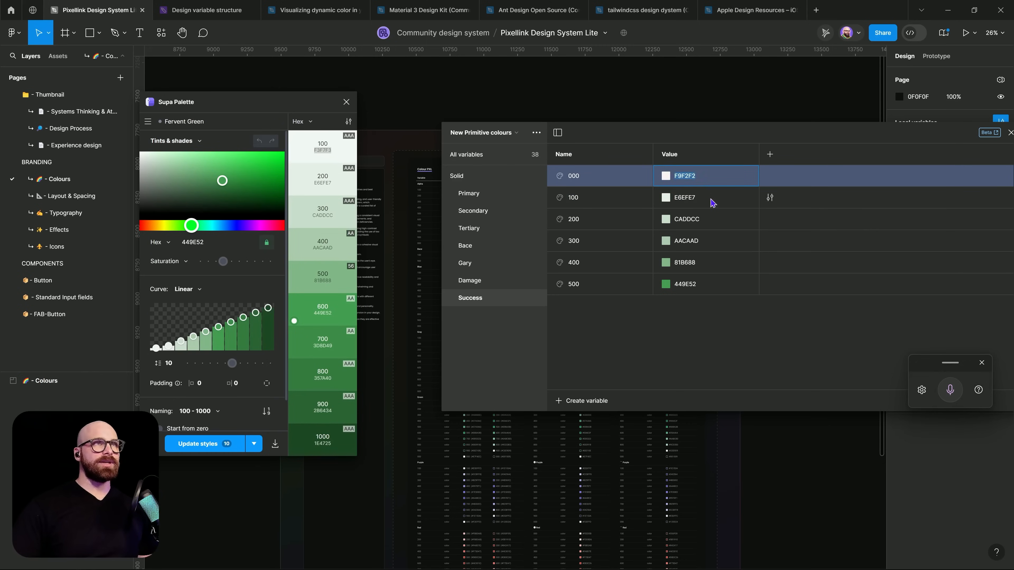
pyautogui.hotkey('ctrl', 'v')
pyautogui.press('Return')
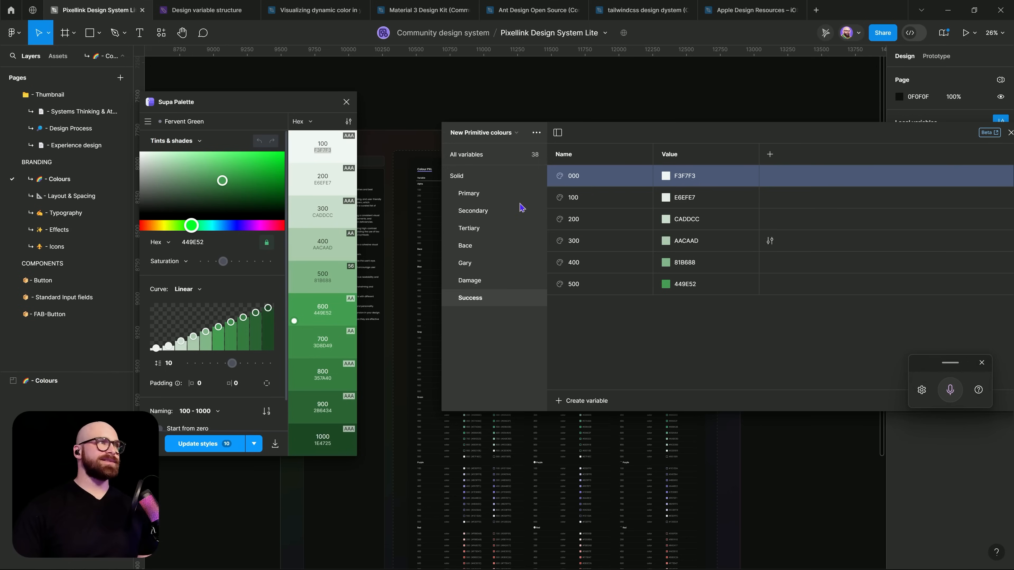
# Close the Supa Palette plugin and move the variables window fully into view over the canvas.
pyautogui.moveTo(288, 107); pyautogui.dragTo(326, 119)
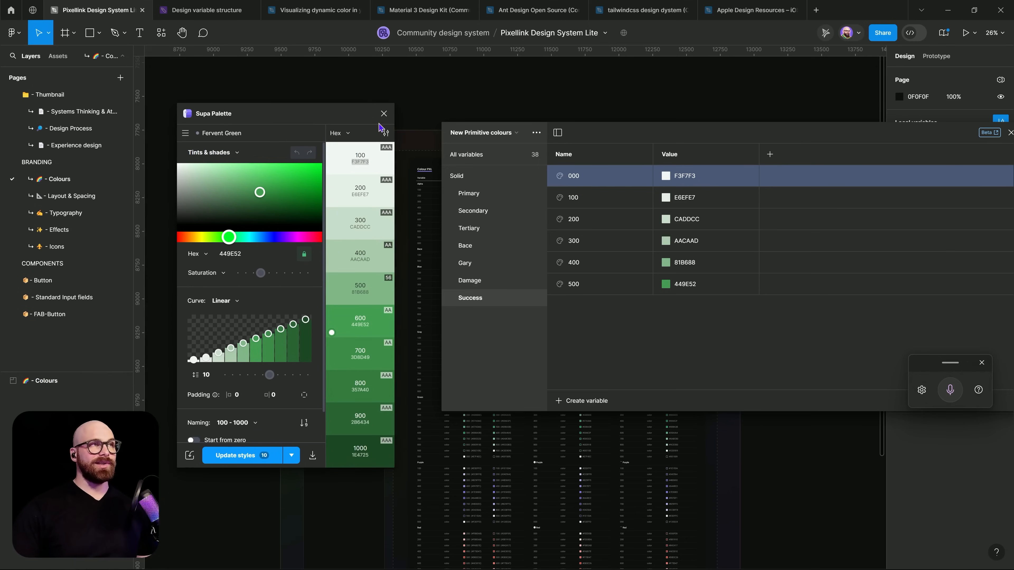
pyautogui.click(384, 113)
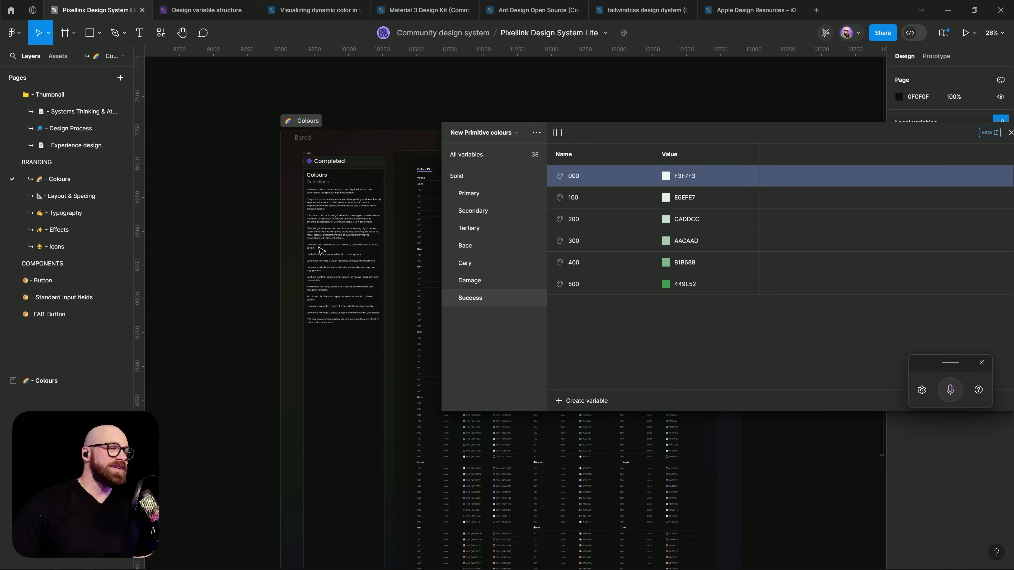
pyautogui.moveTo(724, 136); pyautogui.dragTo(581, 139)
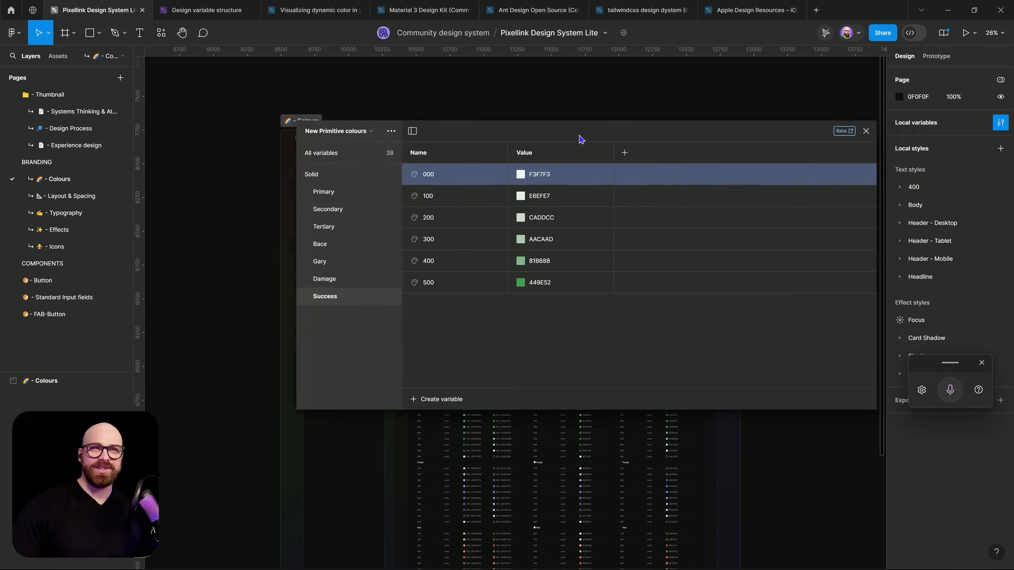
pyautogui.click(328, 279)
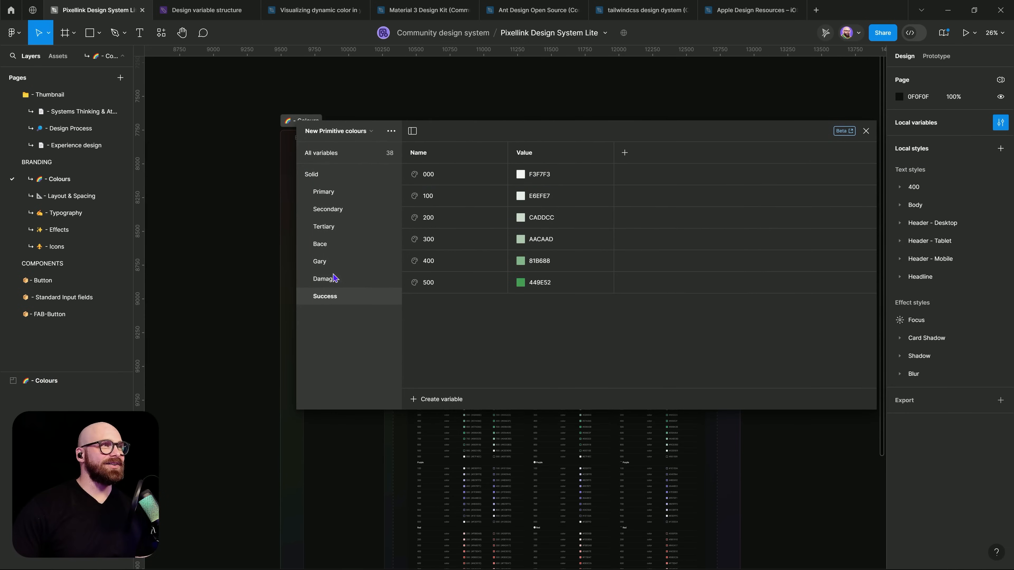
# Review the Success, Gary, Bace, Primary, Secondary and Tertiary groups, plus the whole Solid group, in the New Primitive colours collection.
pyautogui.click(342, 299)
pyautogui.click(339, 262)
pyautogui.click(340, 246)
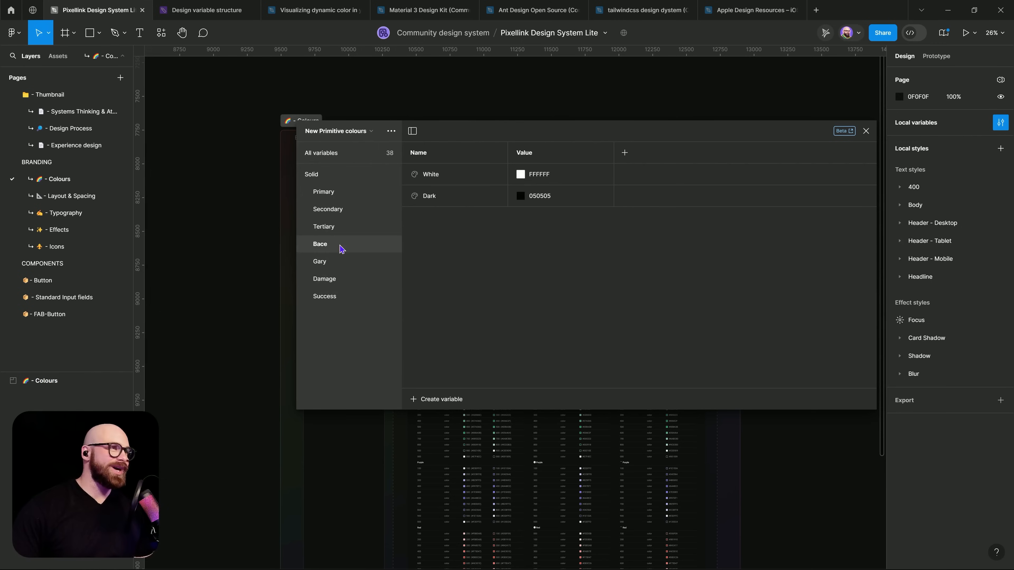
pyautogui.click(340, 196)
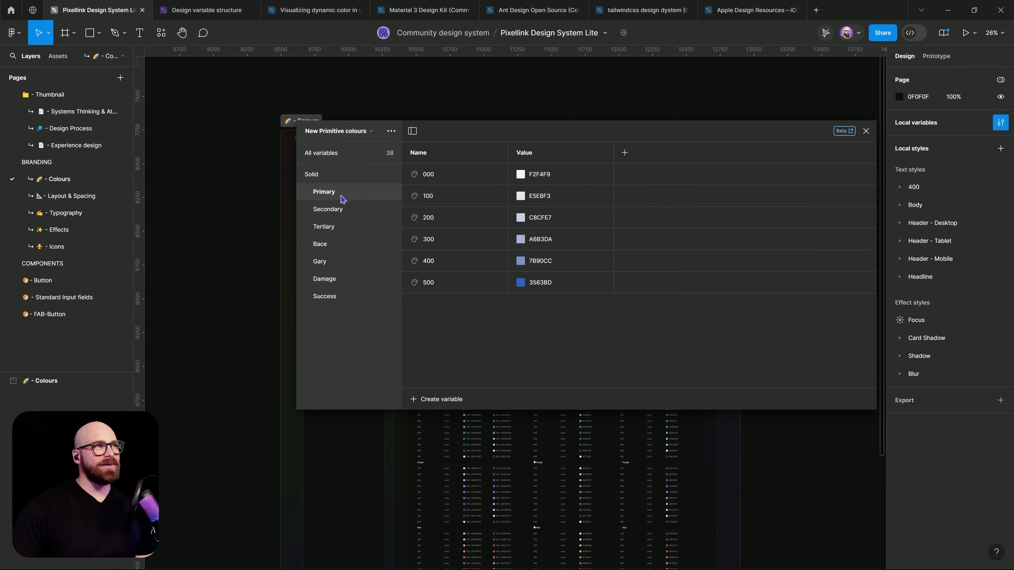
pyautogui.click(348, 214)
pyautogui.click(342, 232)
pyautogui.click(336, 177)
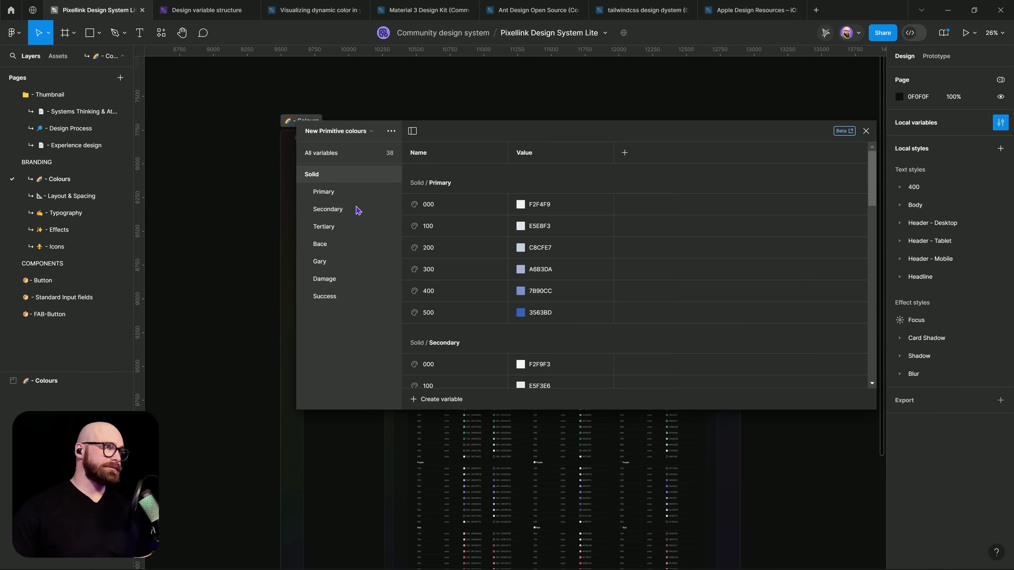
# Create a new variable collection and name it Color.
pyautogui.click(390, 140)
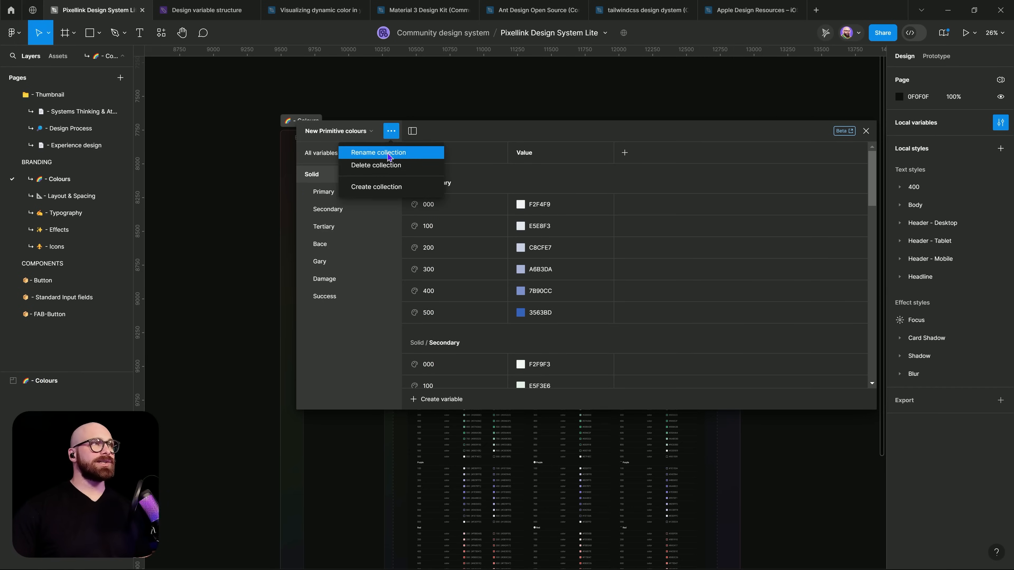
pyautogui.click(400, 187)
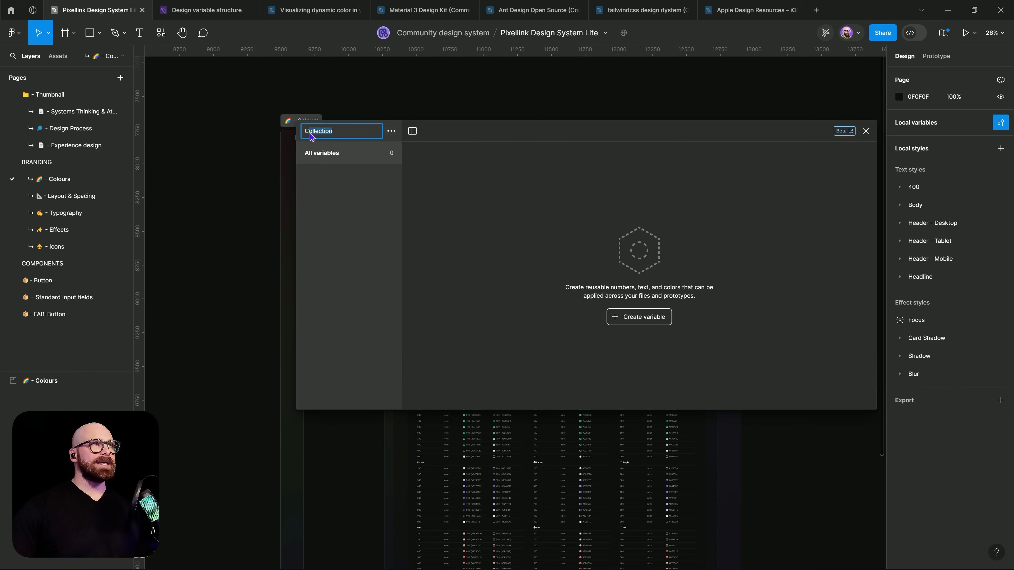
pyautogui.press('BackSpace')
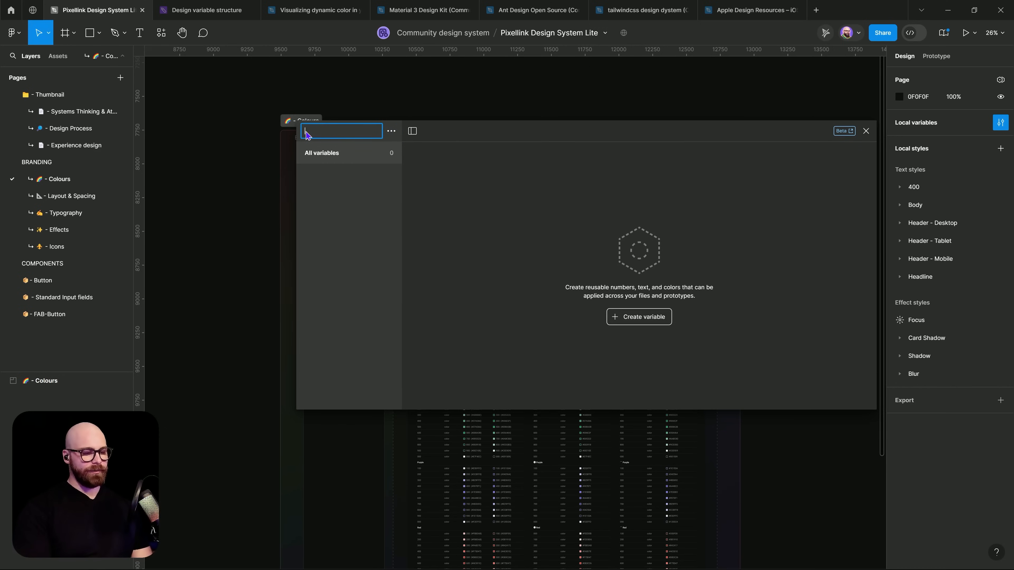
pyautogui.write('Co')
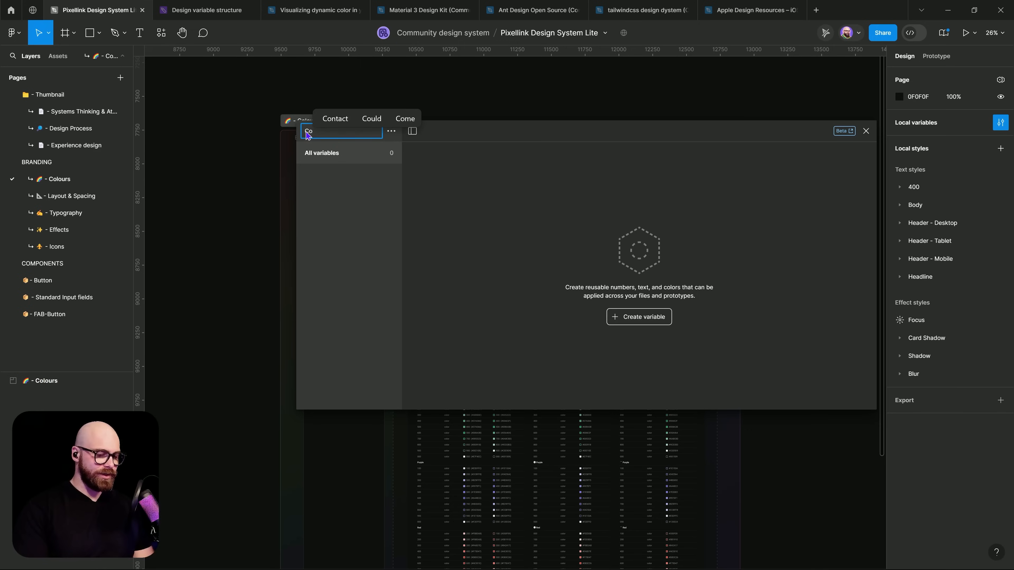
pyautogui.write('lor')
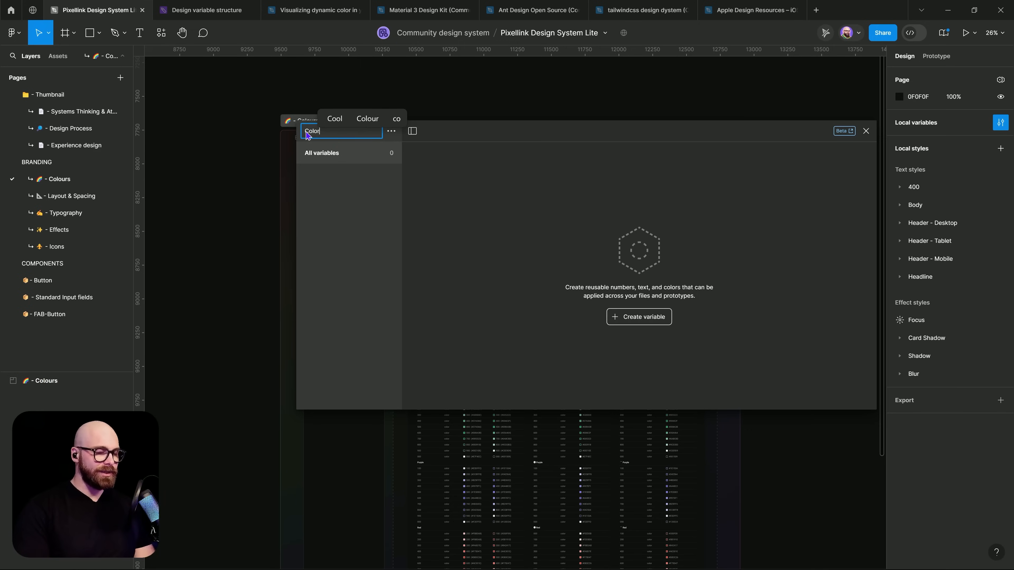
pyautogui.press('Return')
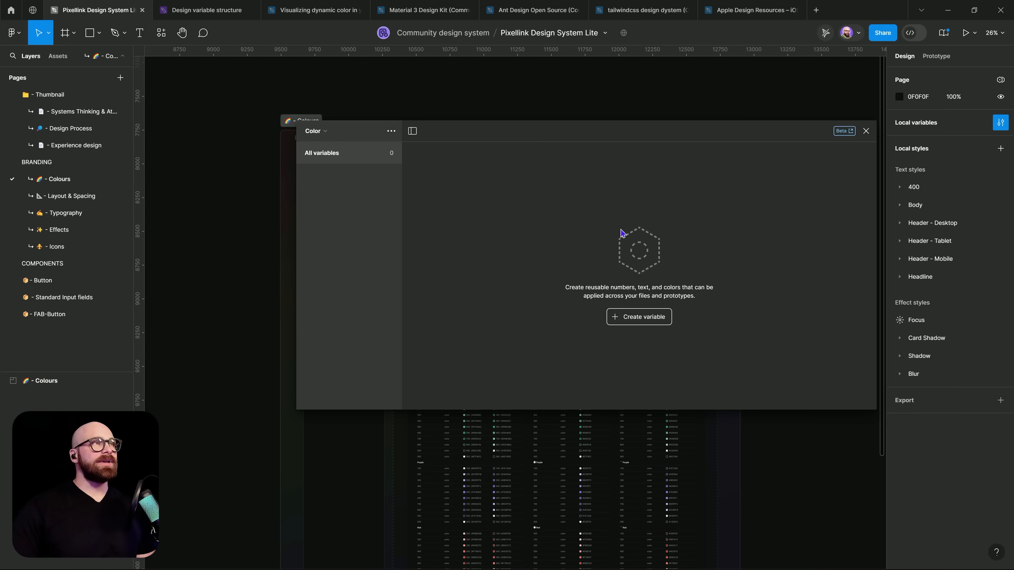
# Add a color variable to the Color collection and rename its value mode Light.
pyautogui.click(649, 318)
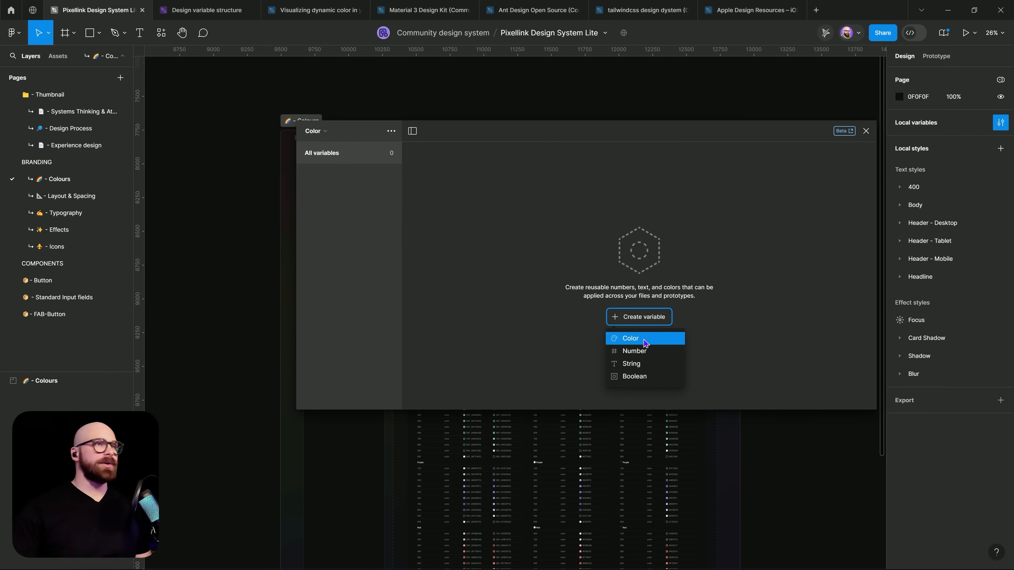
pyautogui.click(645, 341)
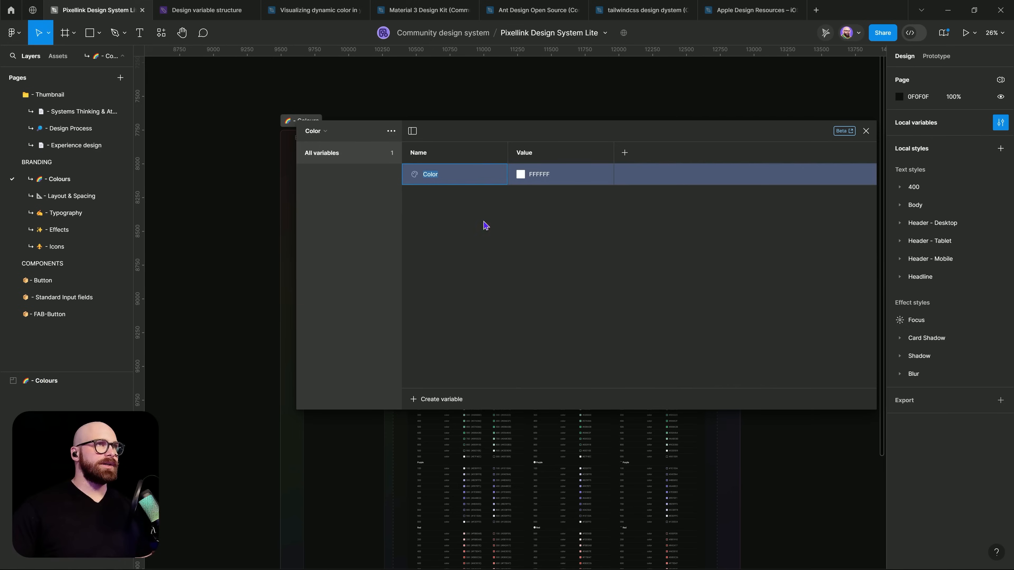
pyautogui.click(526, 155)
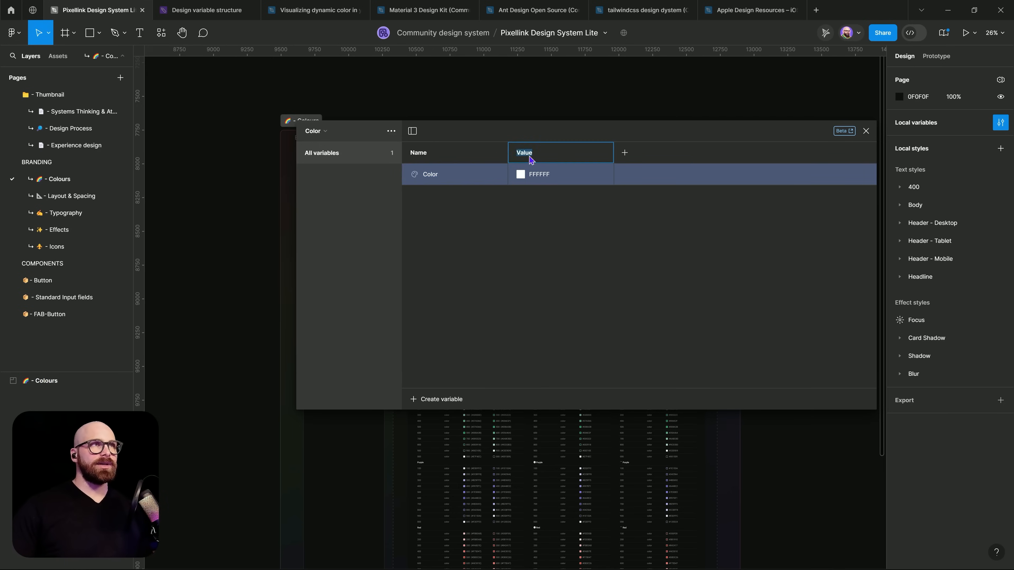
pyautogui.doubleClick(525, 156)
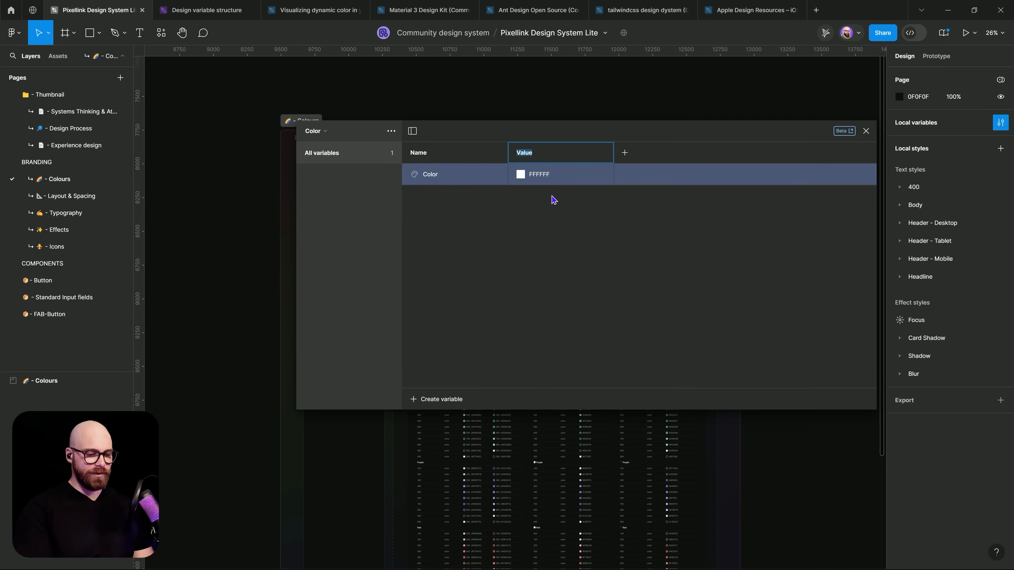
pyautogui.press('BackSpace')
pyautogui.write('Light')
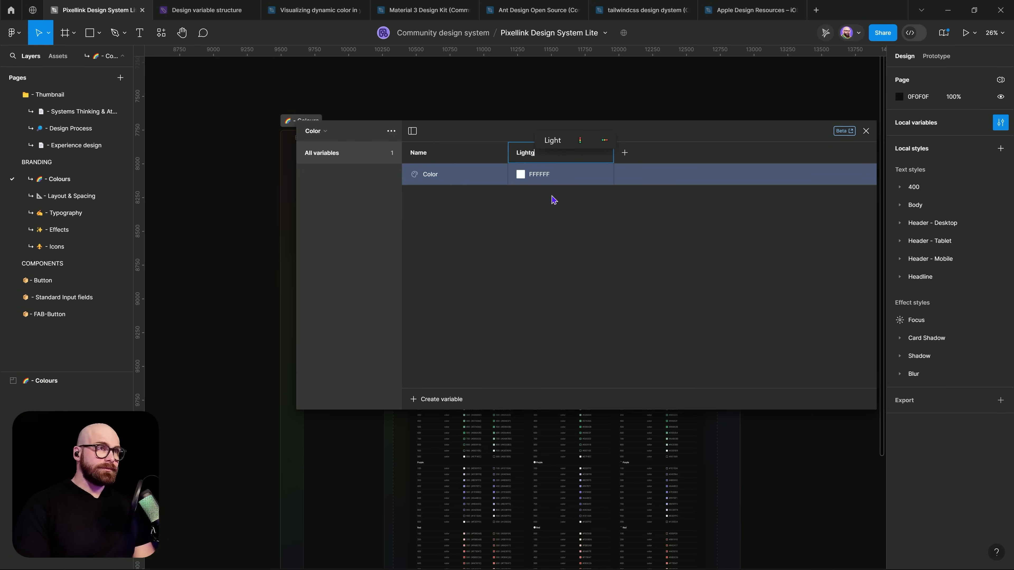
pyautogui.press('Return')
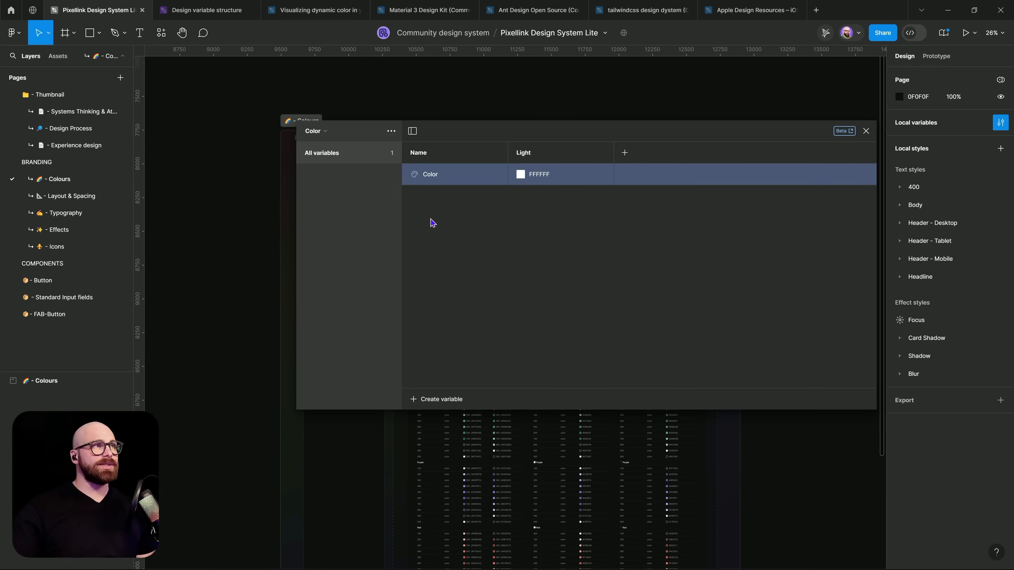
# Rename the new color variable 000.
pyautogui.doubleClick(441, 176)
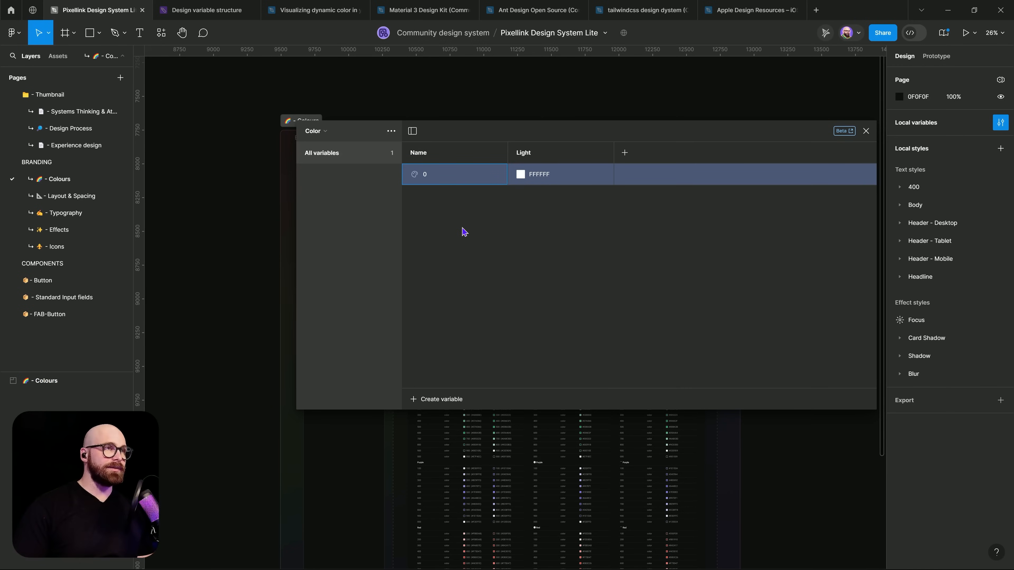
pyautogui.write('000')
pyautogui.press('Return')
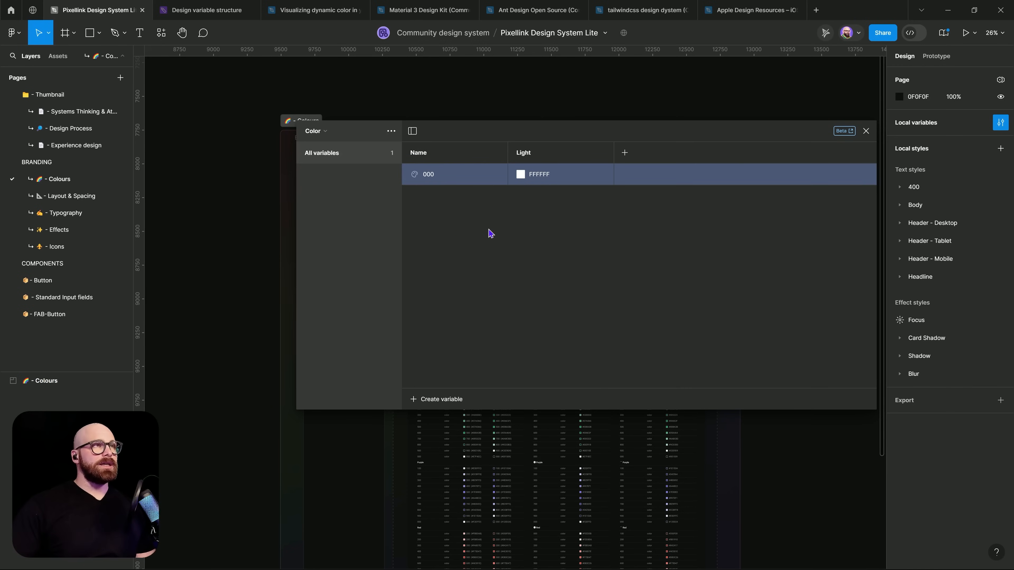
# Duplicate the 000 variable and name the copy 200.
pyautogui.rightClick(443, 174)
pyautogui.click(459, 199)
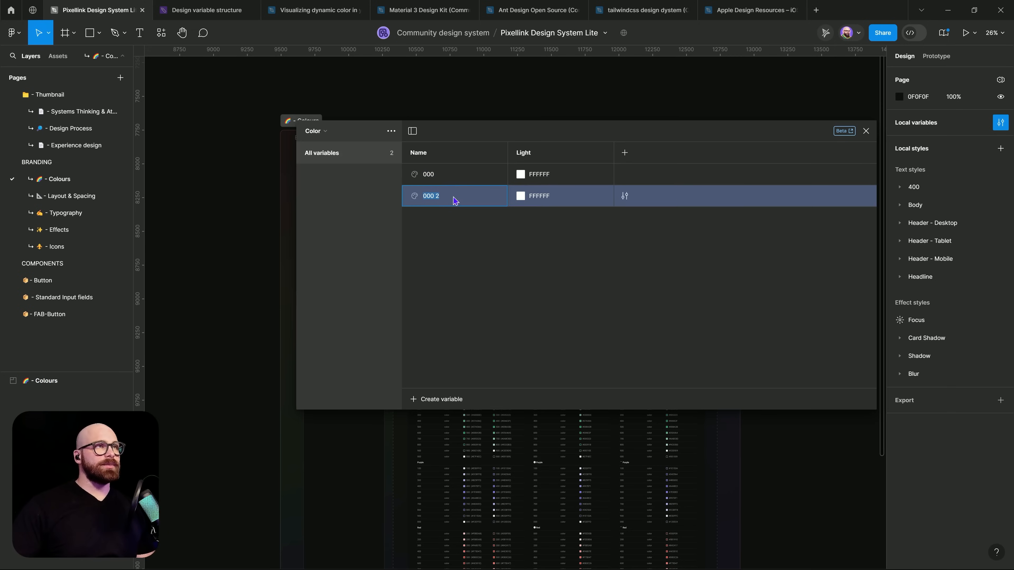
pyautogui.write('200')
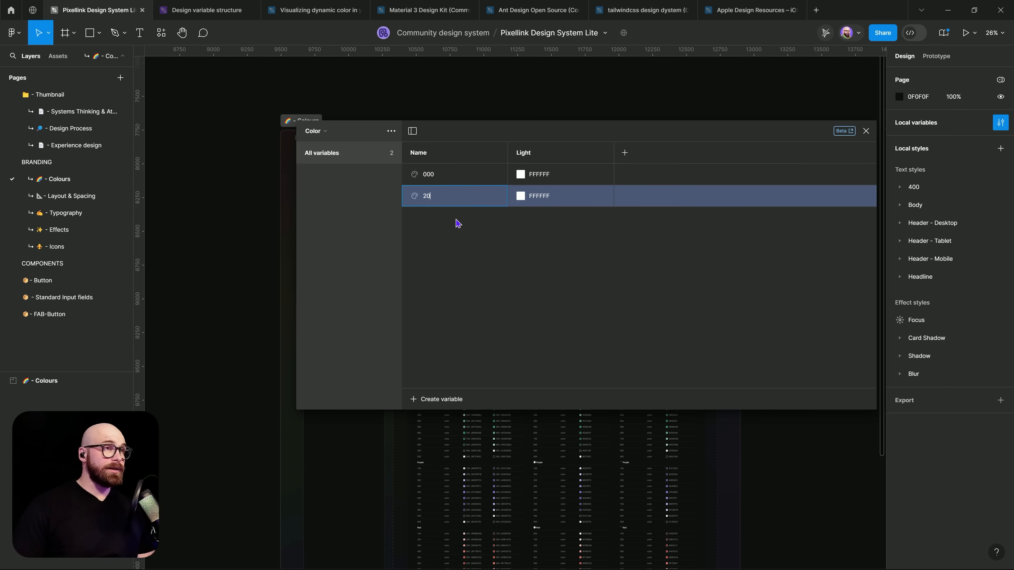
pyautogui.press('Return')
# Duplicate the 200 variable and rename the original 100.
pyautogui.rightClick(455, 204)
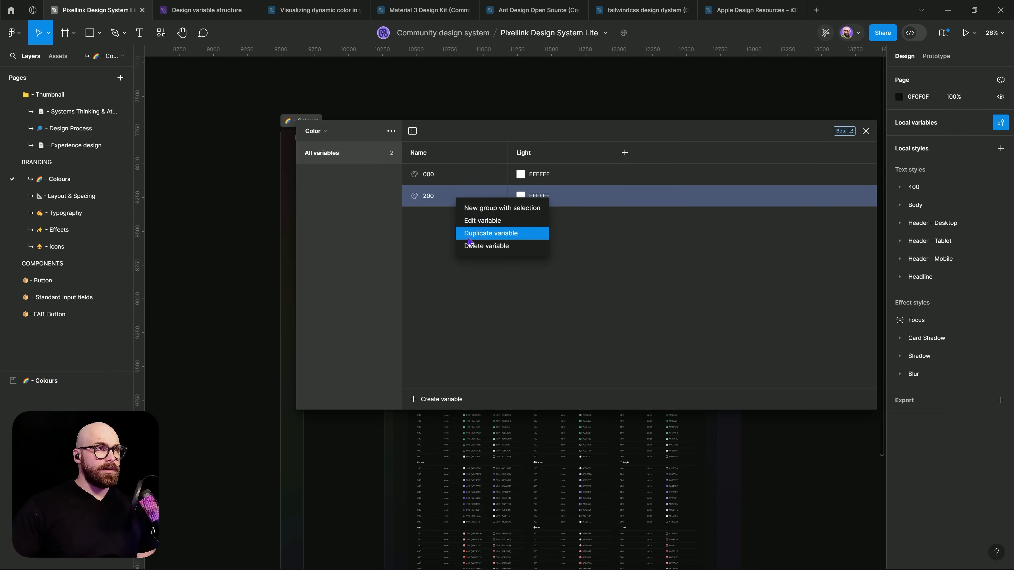
pyautogui.click(471, 231)
pyautogui.doubleClick(438, 203)
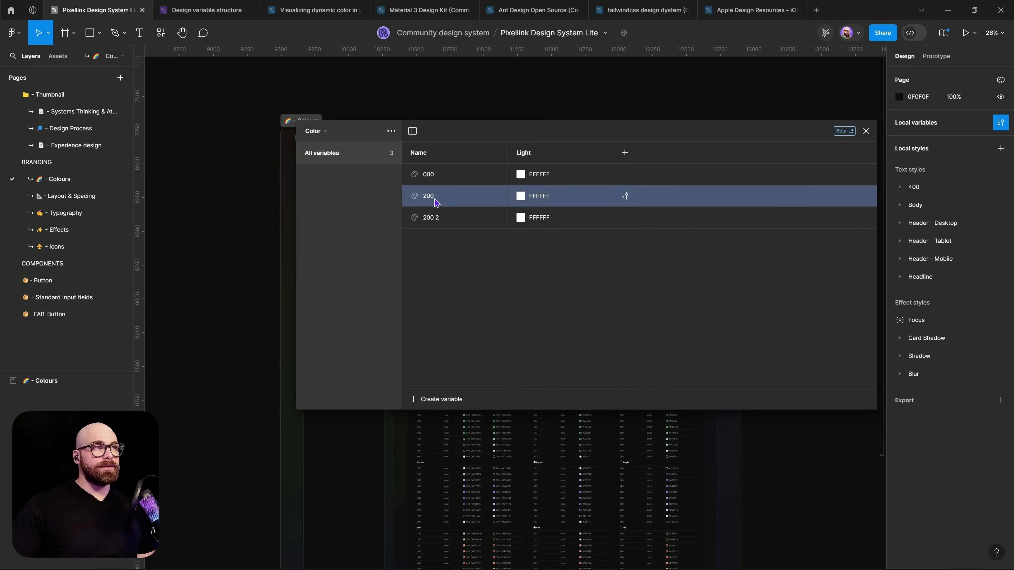
pyautogui.write('100')
pyautogui.press('Return')
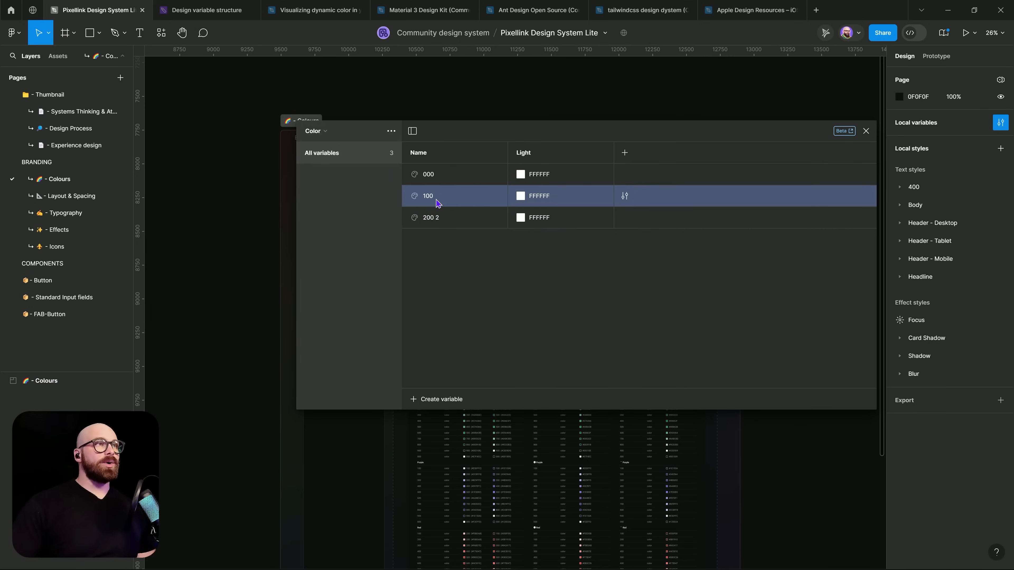
# Rename the duplicated variable below 100 as 200.
pyautogui.click(436, 223)
pyautogui.doubleClick(438, 223)
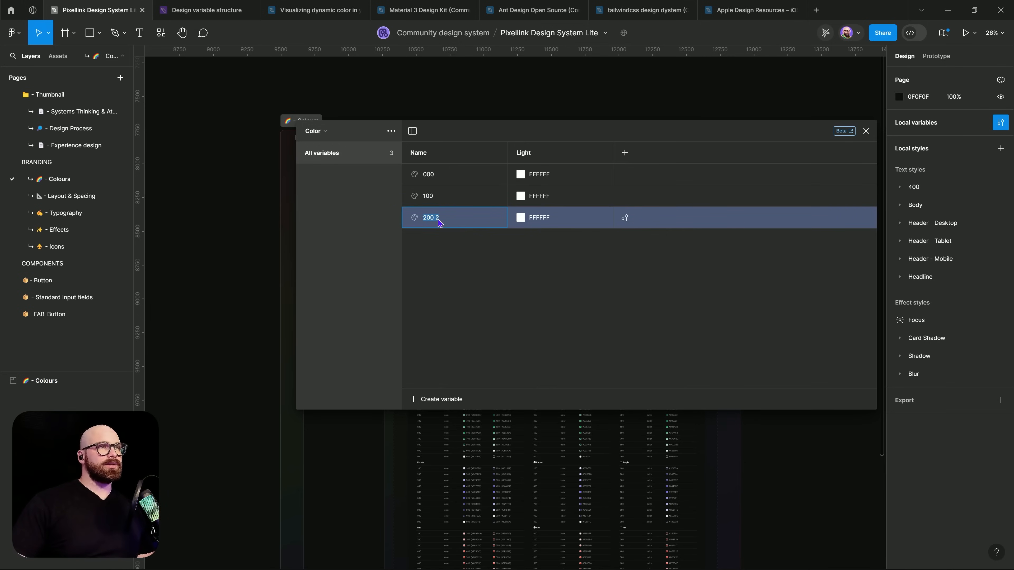
pyautogui.write('200')
pyautogui.press('Return')
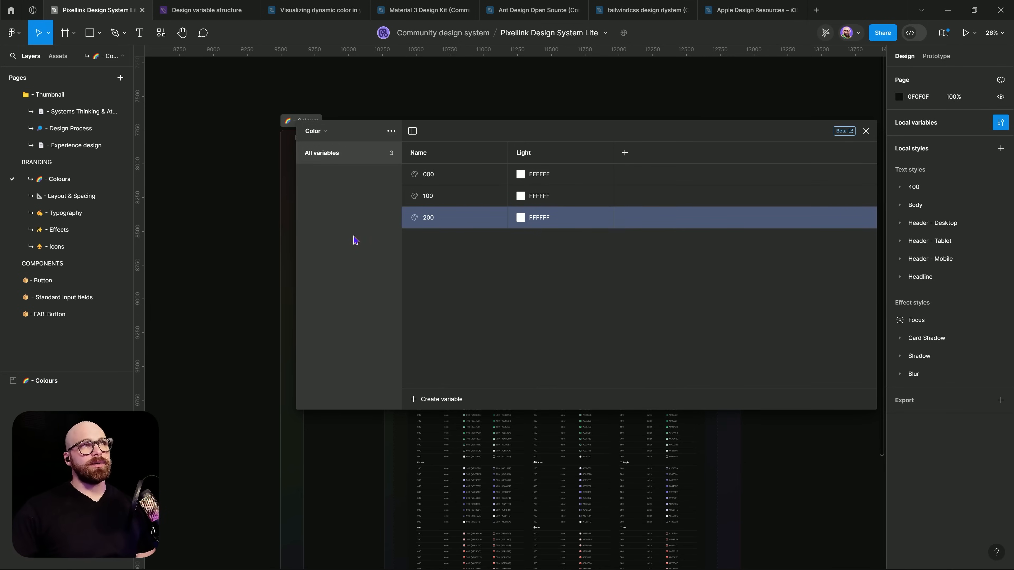
pyautogui.click(315, 135)
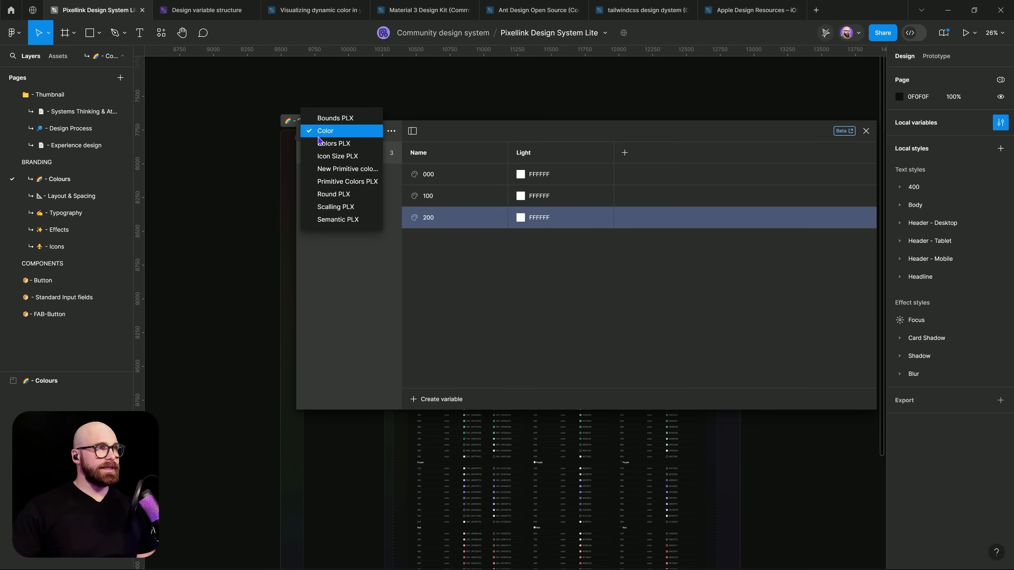
pyautogui.click(614, 320)
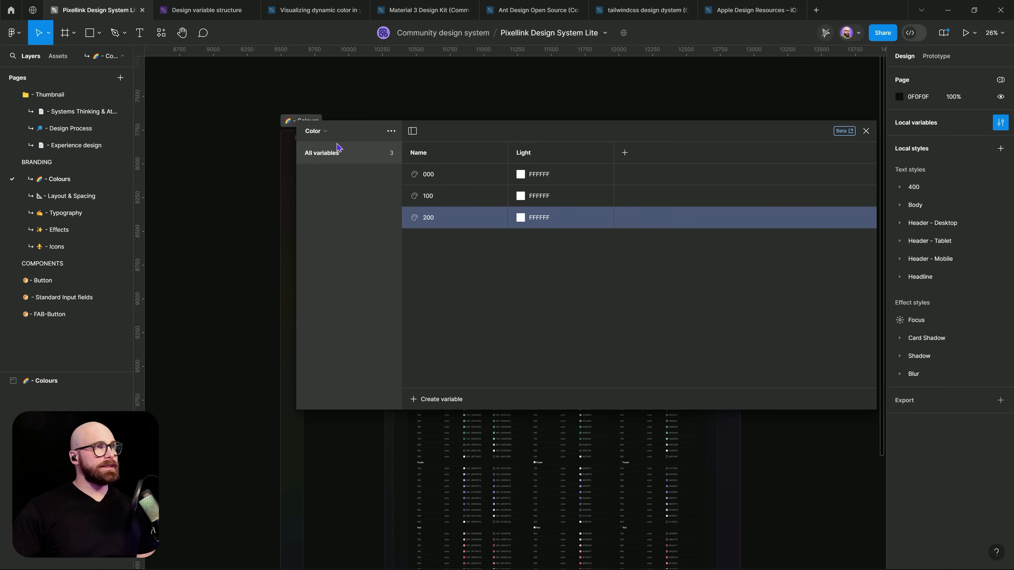
# Put the 000, 100 and 200 variables into a new group named Primary.
pyautogui.keyDown('shift'); pyautogui.click(457, 184); pyautogui.keyUp('shift')
pyautogui.rightClick(456, 178)
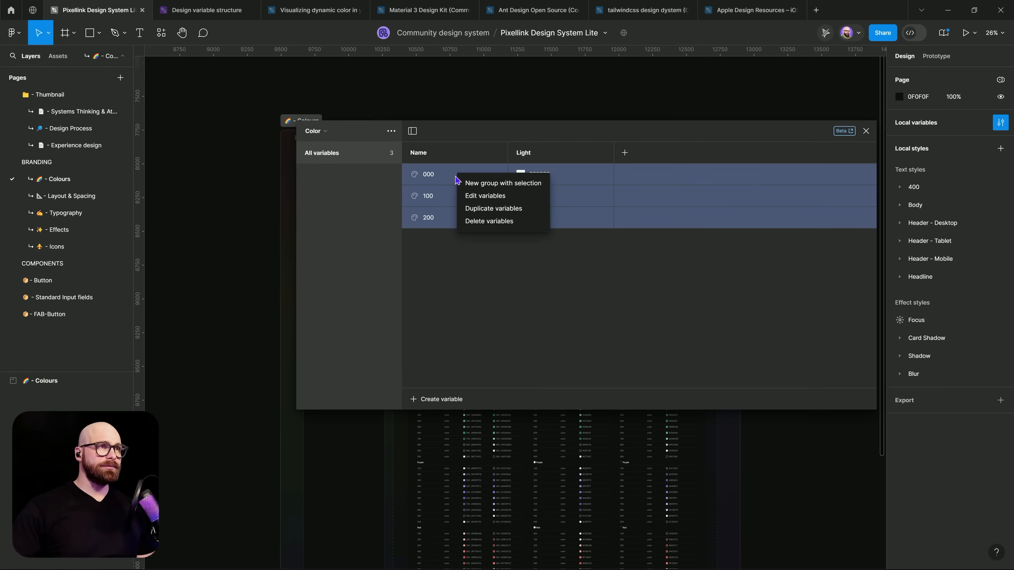
pyautogui.click(474, 184)
pyautogui.doubleClick(329, 174)
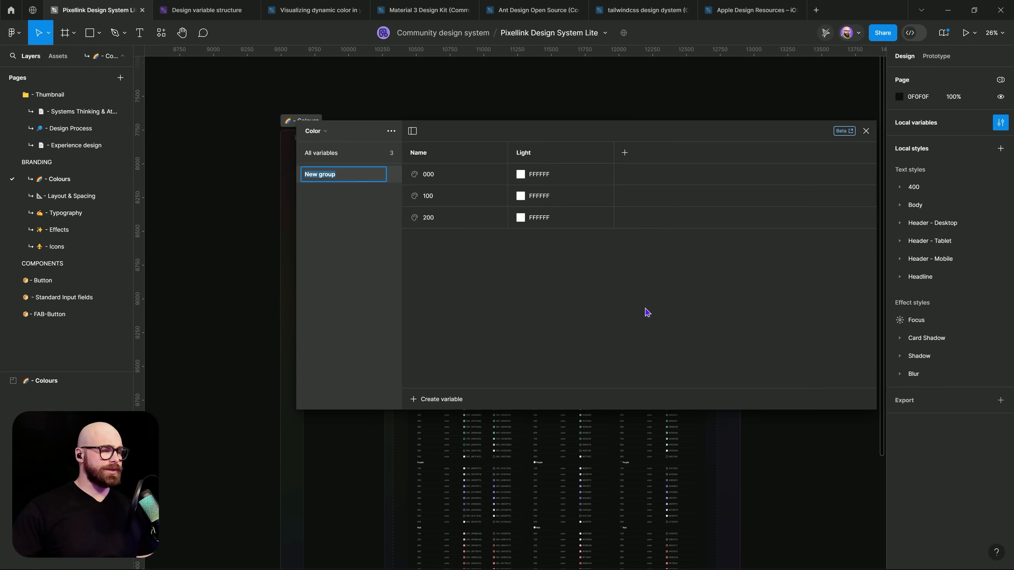
pyautogui.press('super+h')
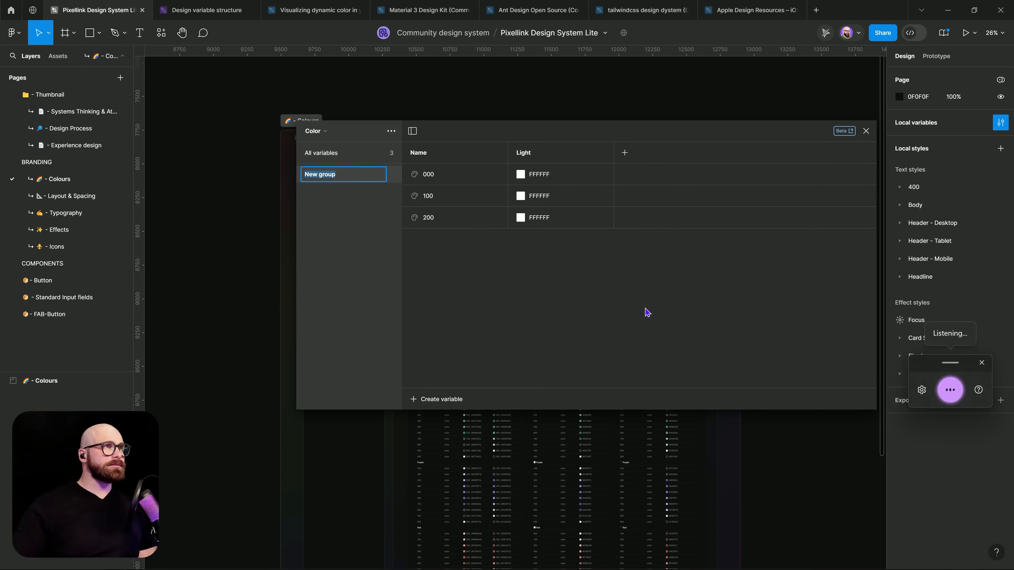
pyautogui.write('Primary')
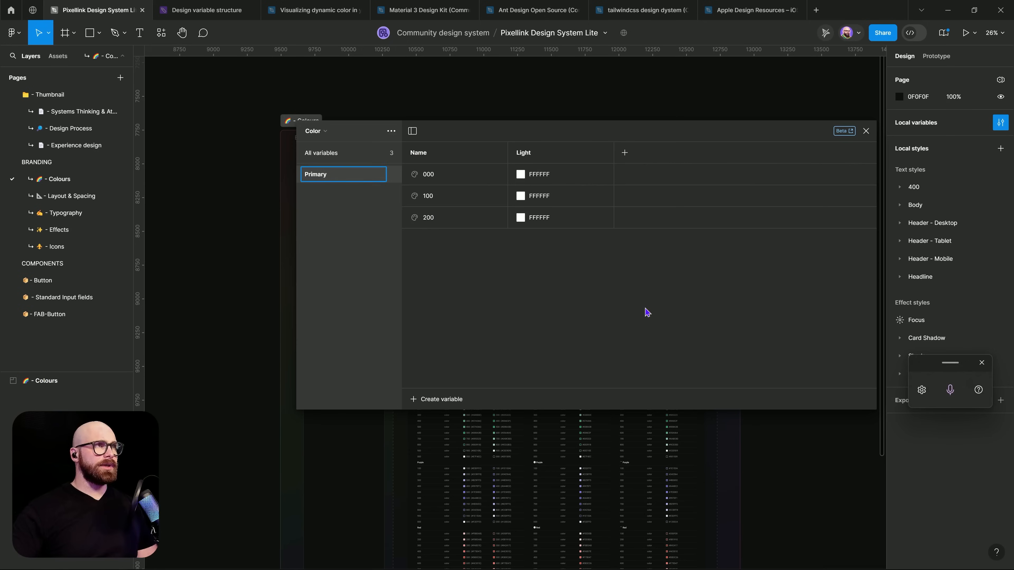
pyautogui.press('Return')
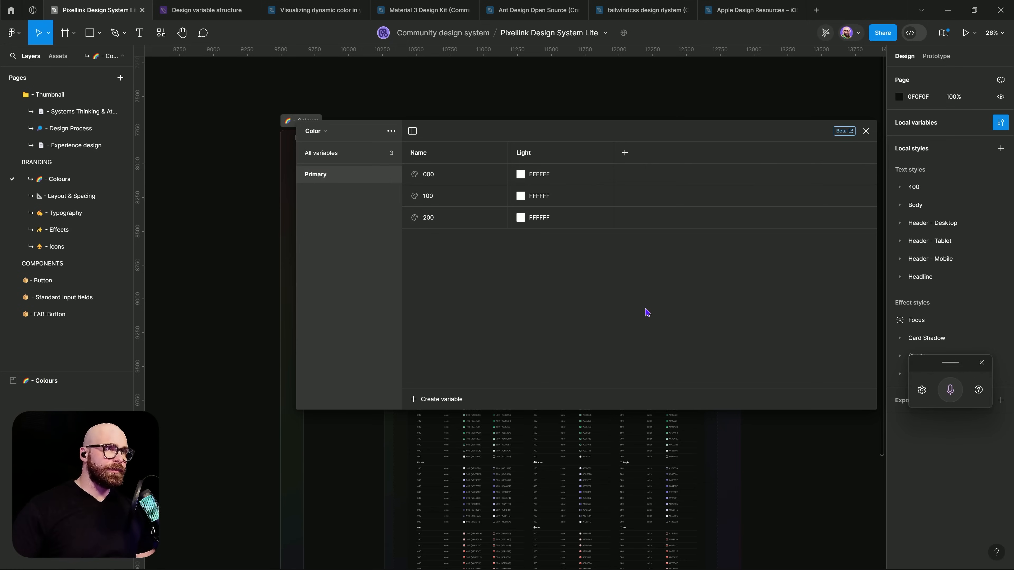
pyautogui.rightClick(595, 173)
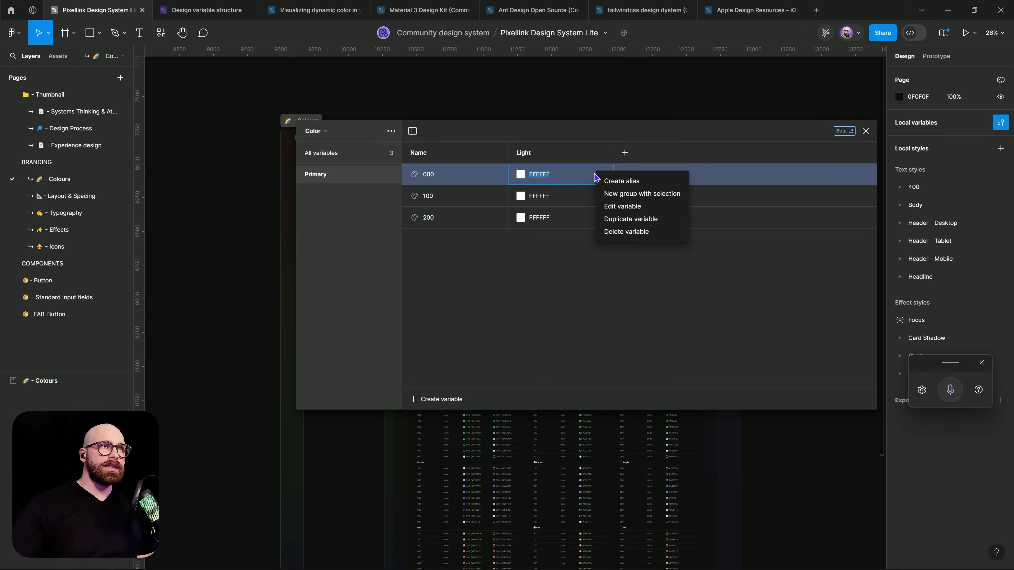
pyautogui.click(613, 184)
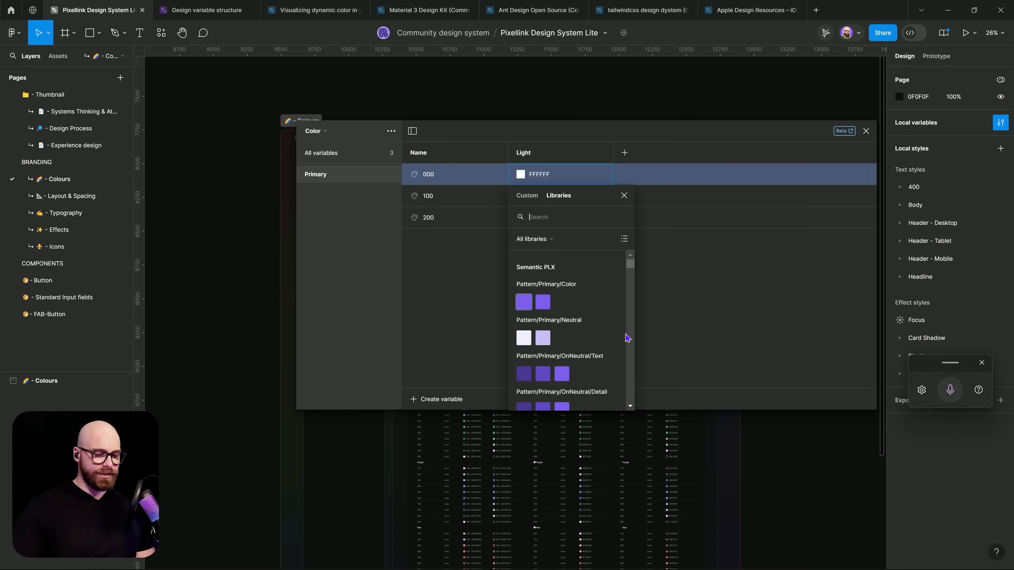
pyautogui.write('New')
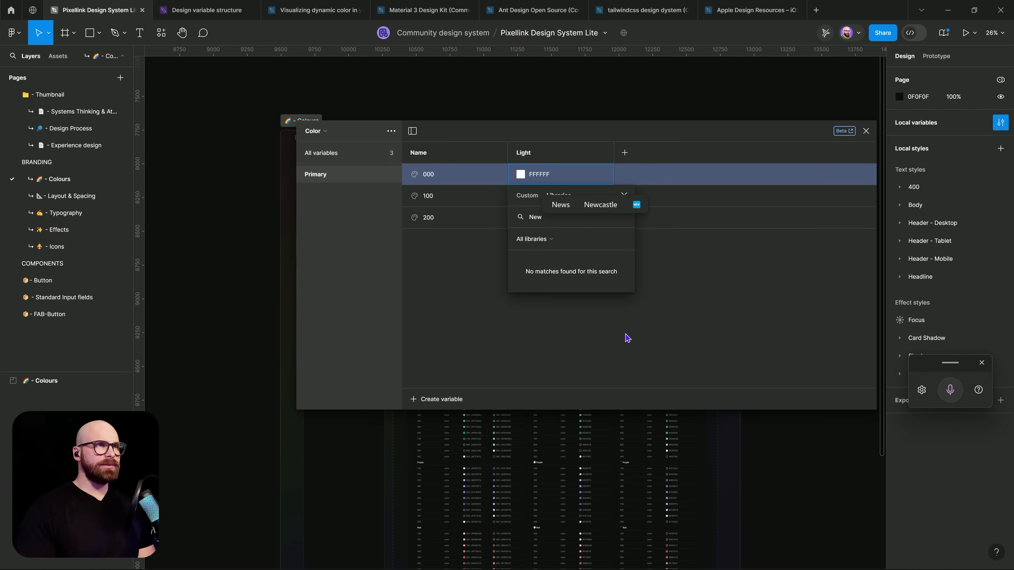
pyautogui.press('BackSpace')
pyautogui.press('BackSpace')
pyautogui.press('BackSpace')
pyautogui.click(704, 307)
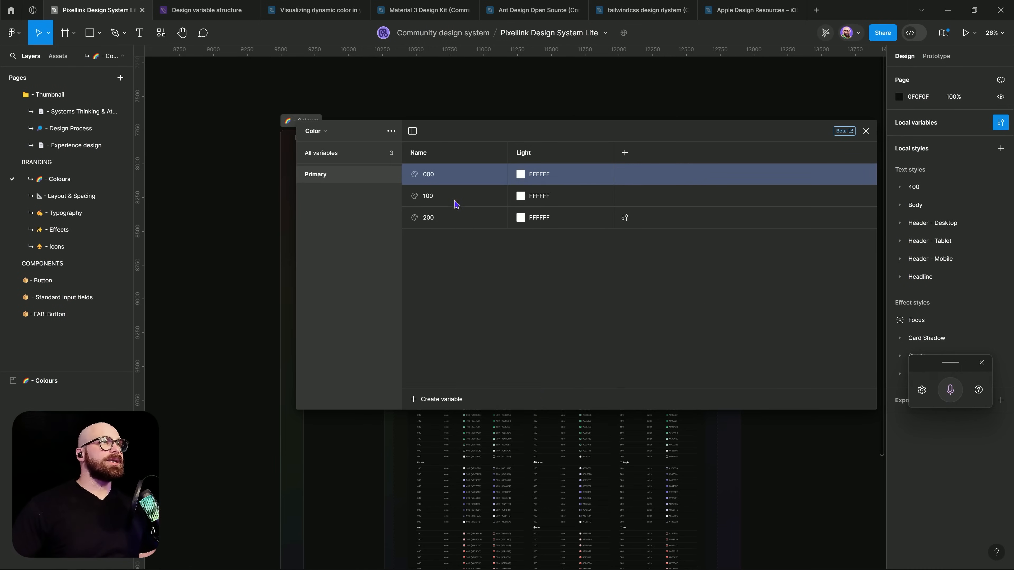
# In the New Primitive colours collection, rename the Solid group as #Solid.
pyautogui.click(322, 135)
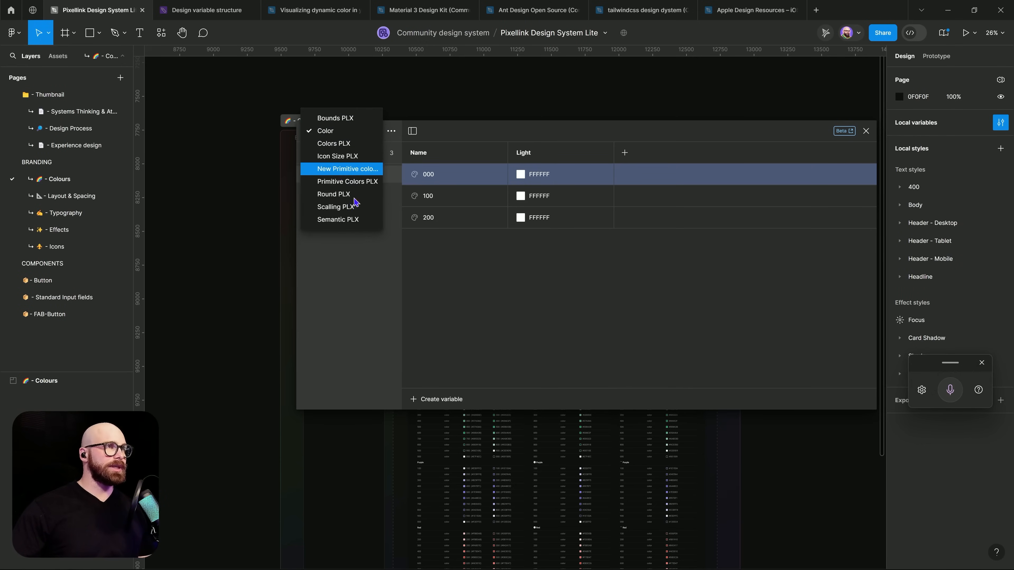
pyautogui.click(339, 171)
pyautogui.doubleClick(319, 175)
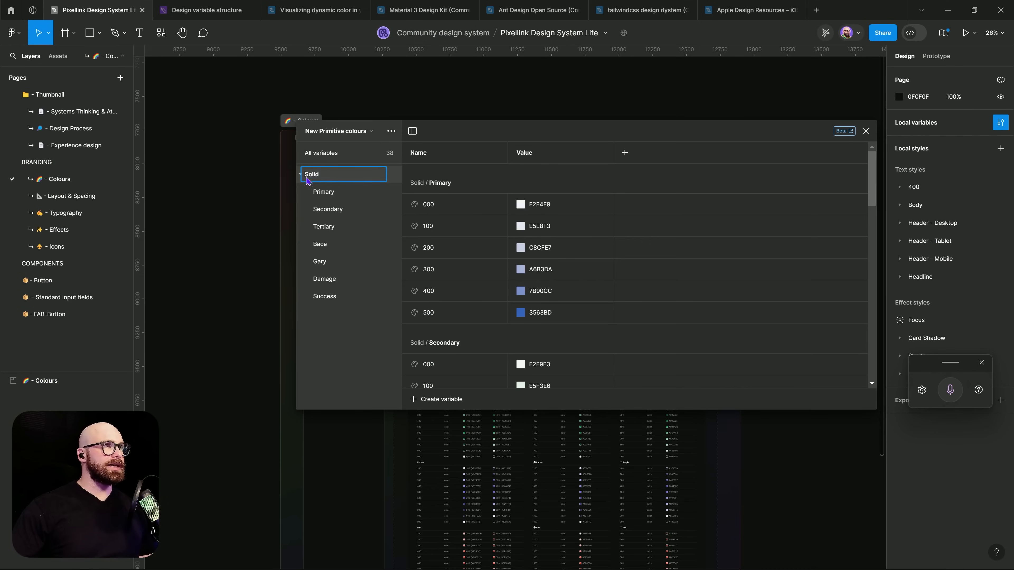
pyautogui.write('#')
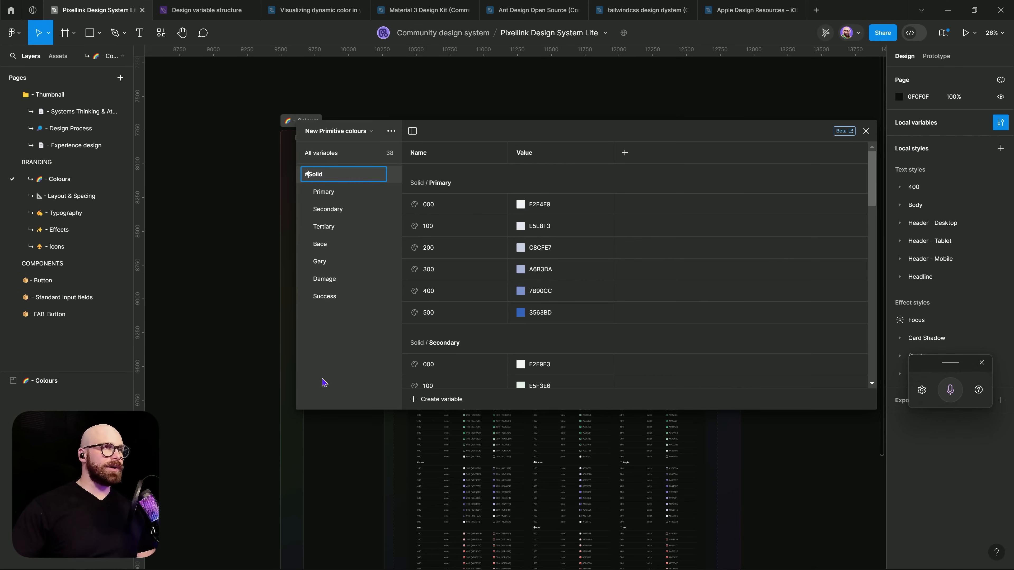
pyautogui.press('Return')
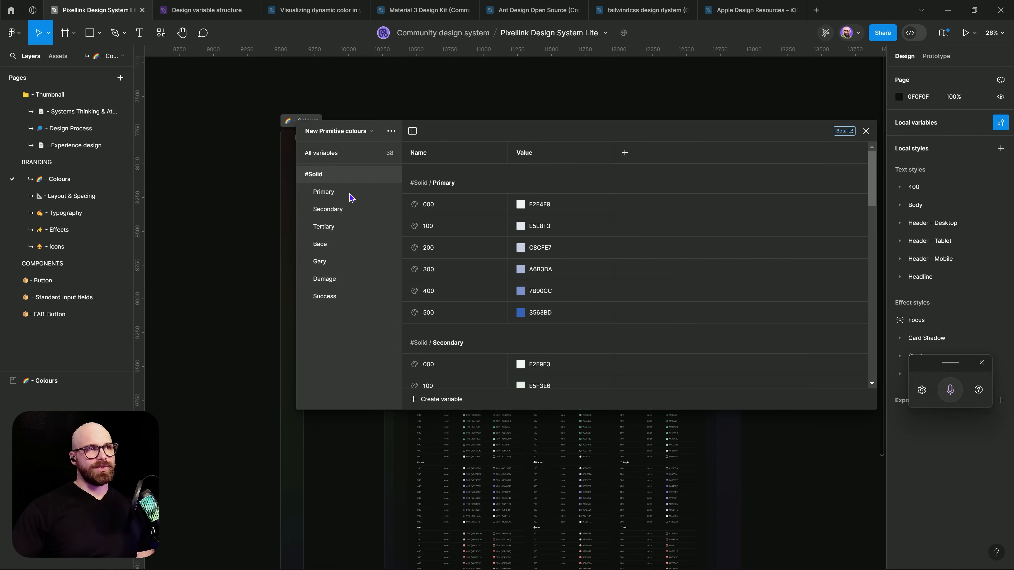
# In the Color collection, alias the Light value of variable 000 to #Solid/Primary/000.
pyautogui.click(371, 132)
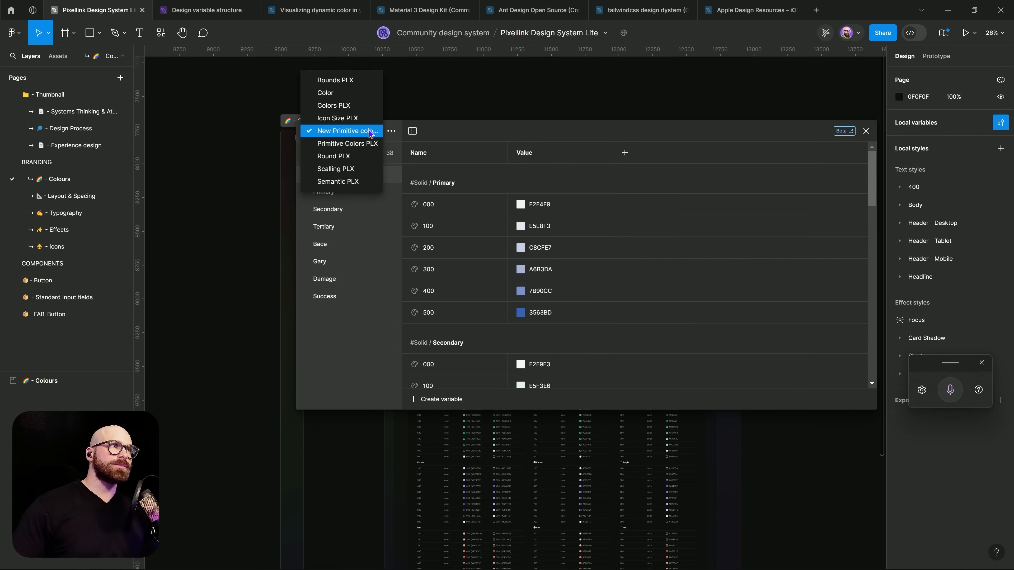
pyautogui.click(347, 93)
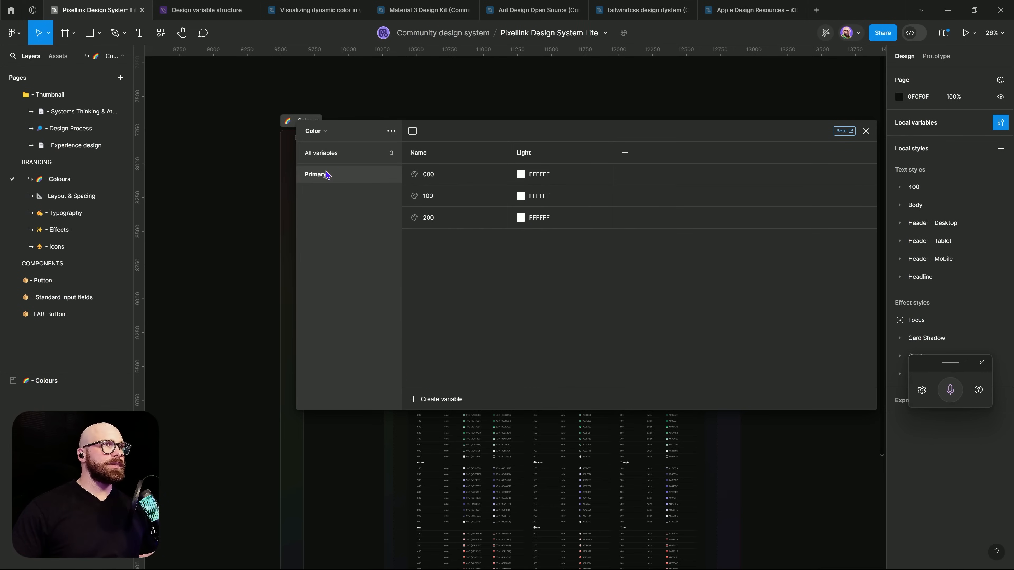
pyautogui.rightClick(593, 181)
pyautogui.click(601, 184)
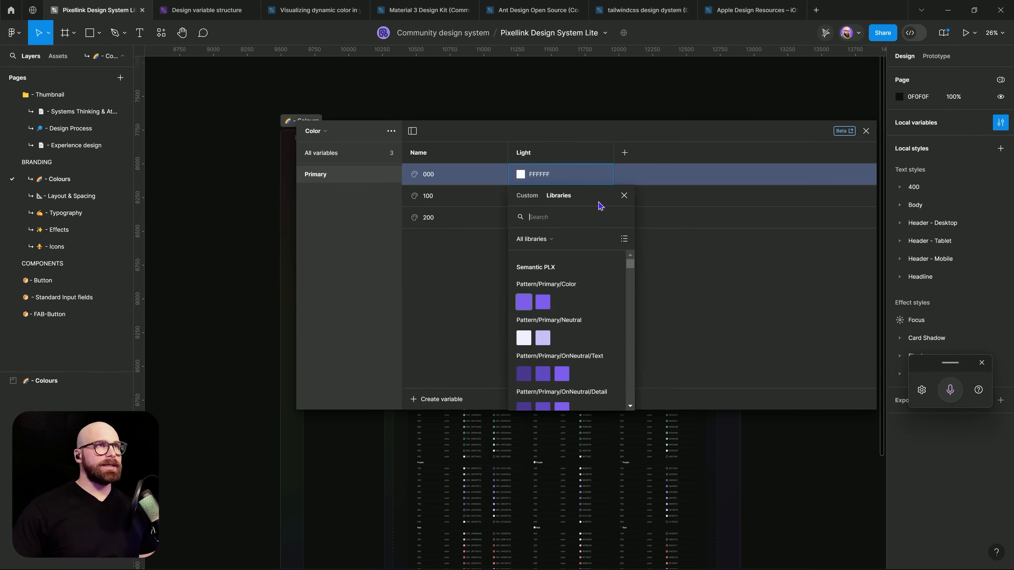
pyautogui.write('#')
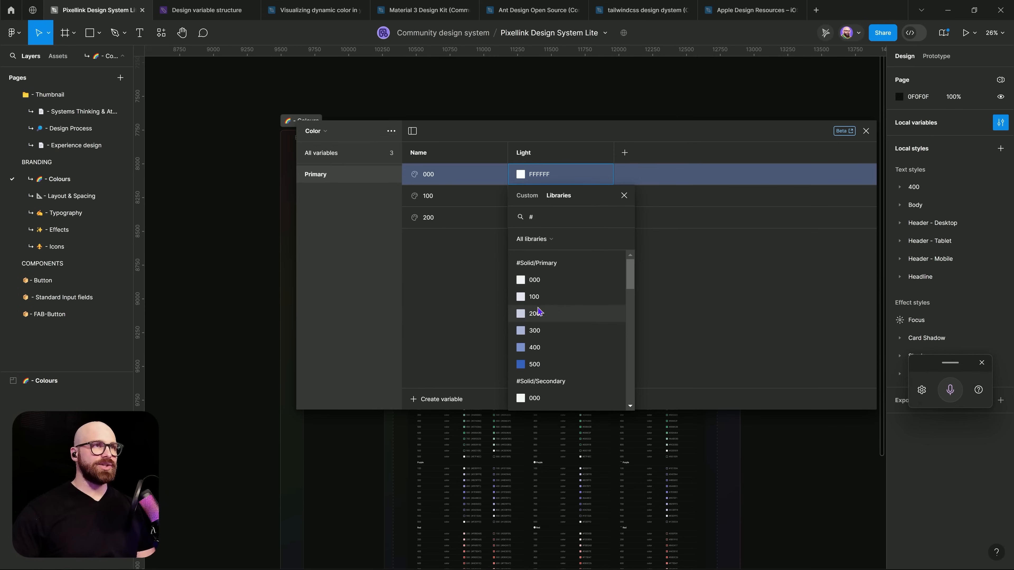
pyautogui.click(537, 281)
# Alias the Light value of variable 100 to #Solid/Primary/100.
pyautogui.rightClick(562, 197)
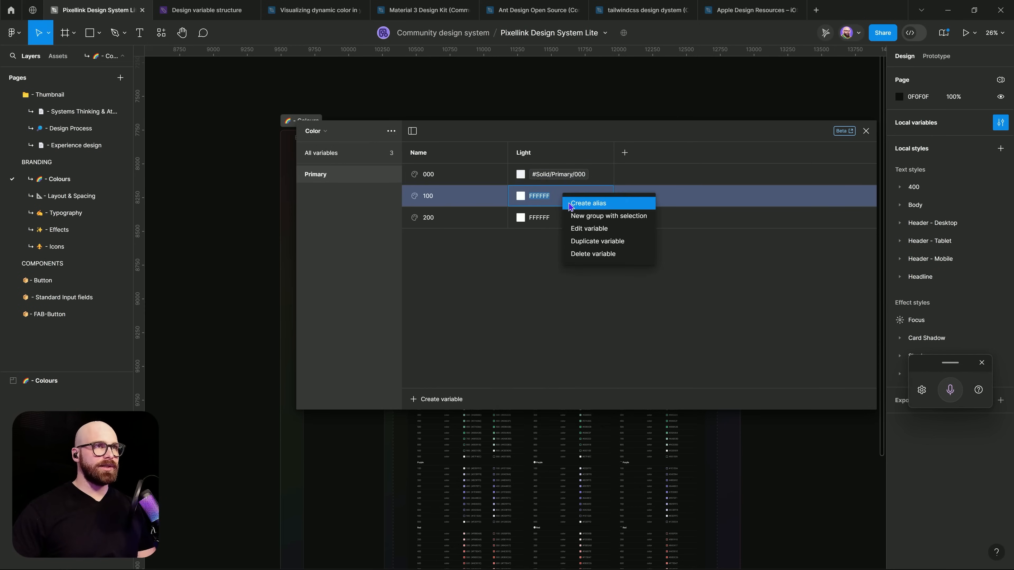
pyautogui.click(588, 204)
pyautogui.write('#')
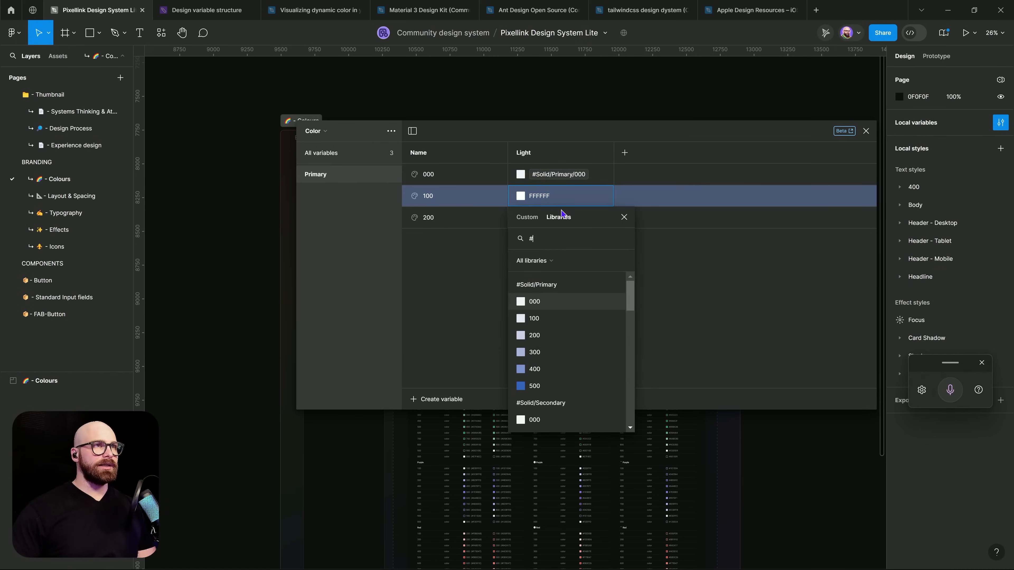
pyautogui.click(547, 323)
# Alias the Light value of variable 200 to #Solid/Primary/200.
pyautogui.rightClick(571, 219)
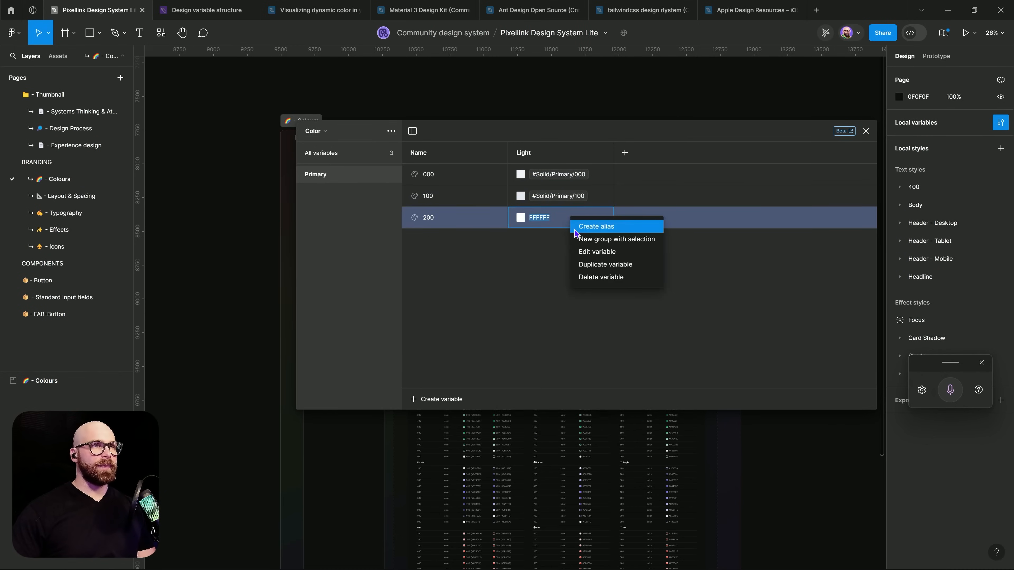
pyautogui.click(575, 226)
pyautogui.write('#')
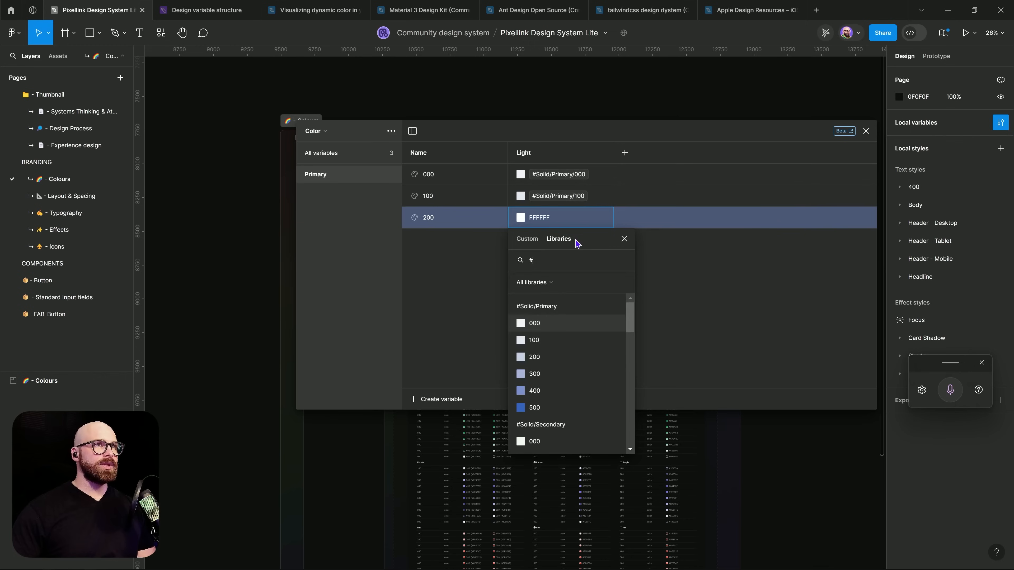
pyautogui.click(540, 357)
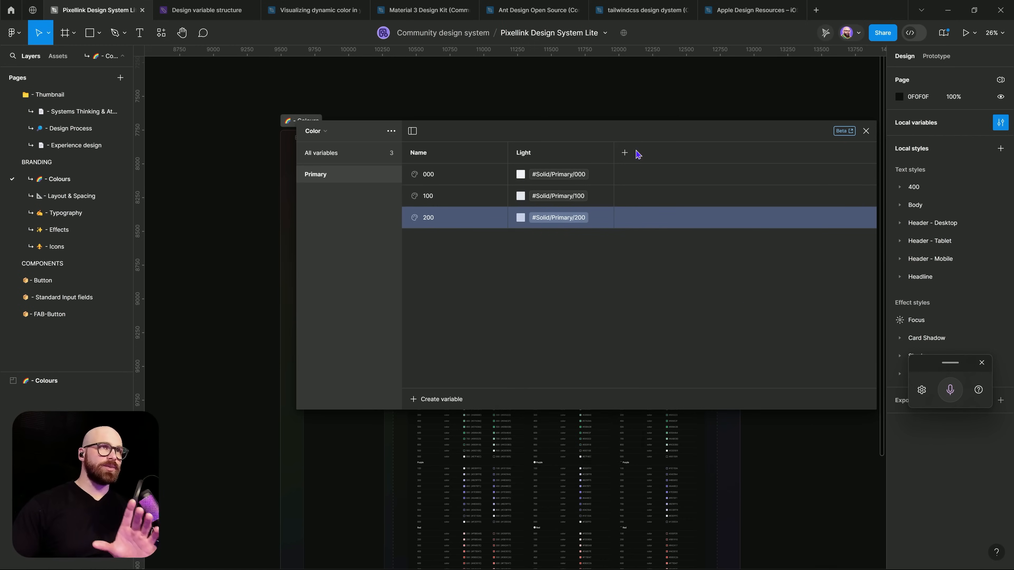
# Add a second mode named Dark to the Color collection.
pyautogui.click(626, 155)
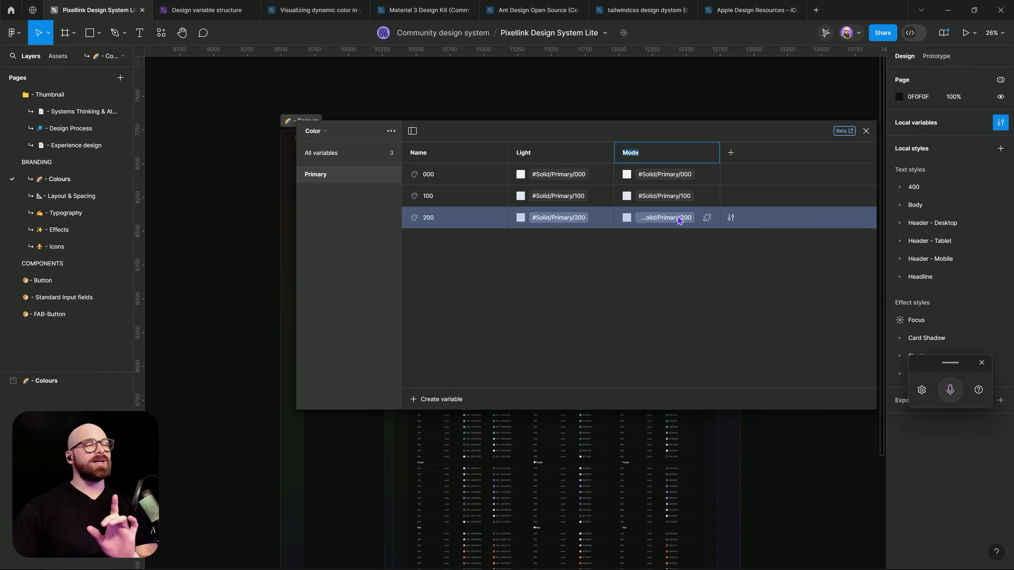
pyautogui.write('Dark')
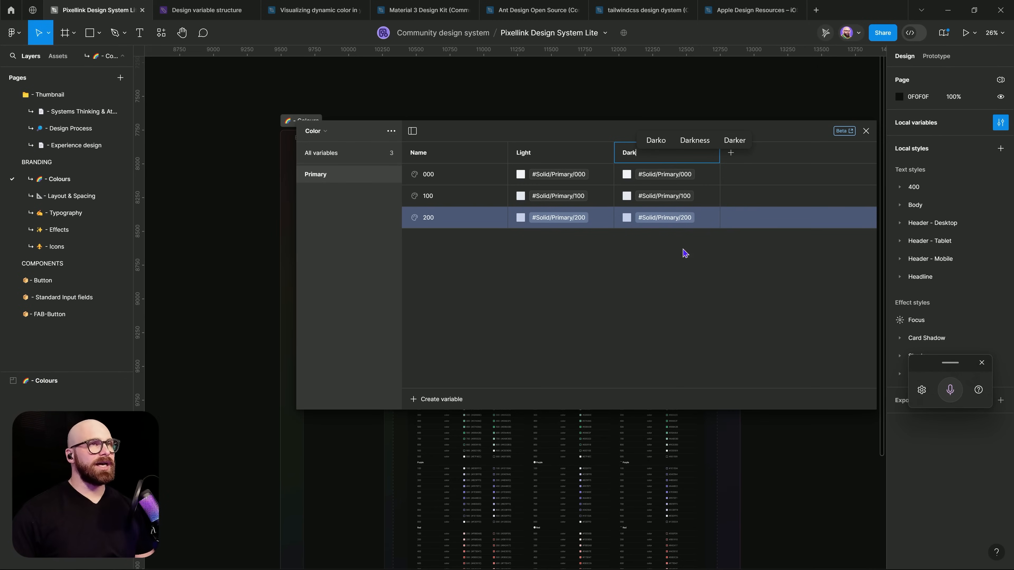
pyautogui.press('Return')
# In the New Primitive colours collection, add a new colour variable to the #Solid/Primary group.
pyautogui.click(324, 131)
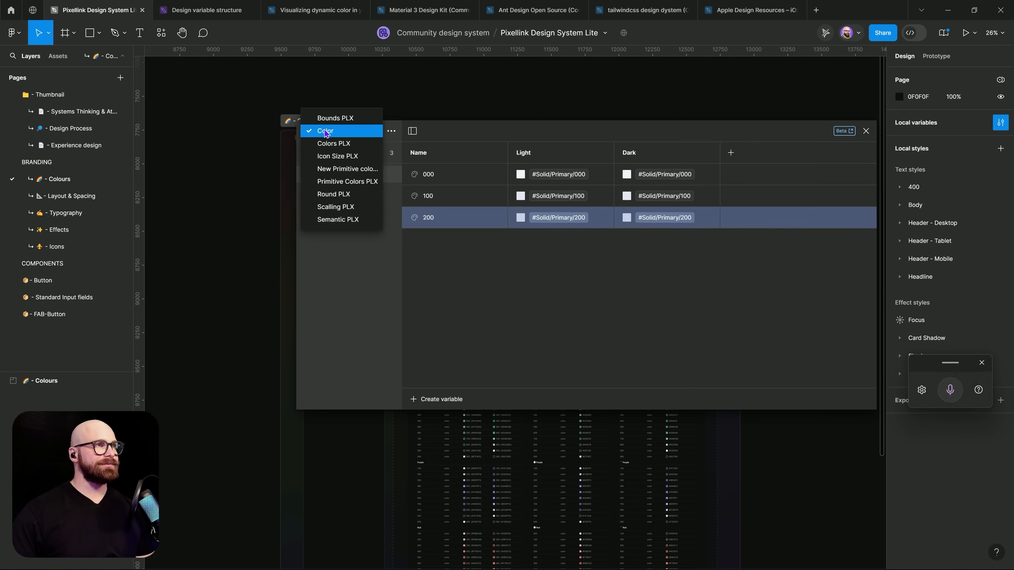
pyautogui.click(337, 168)
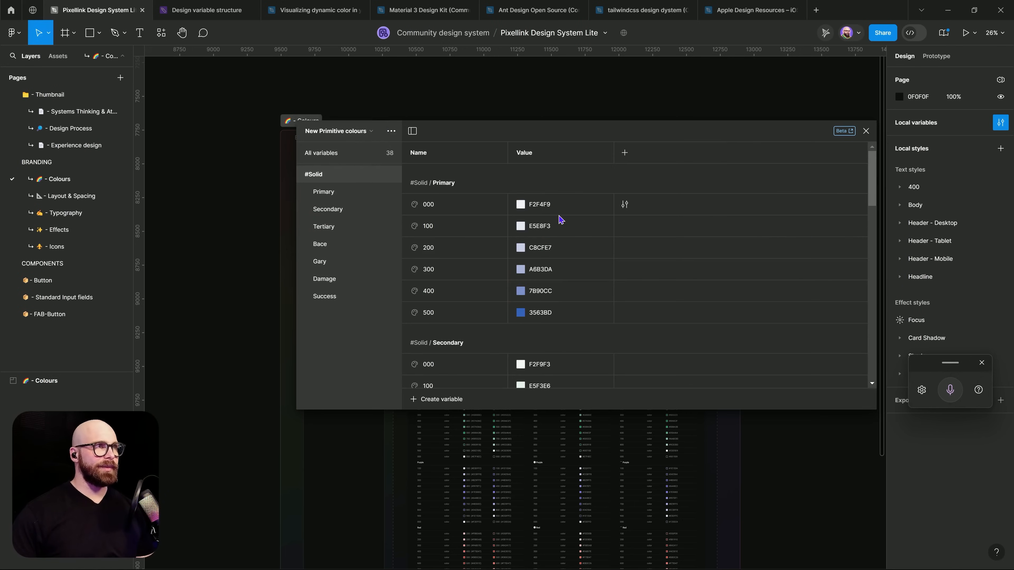
pyautogui.doubleClick(314, 176)
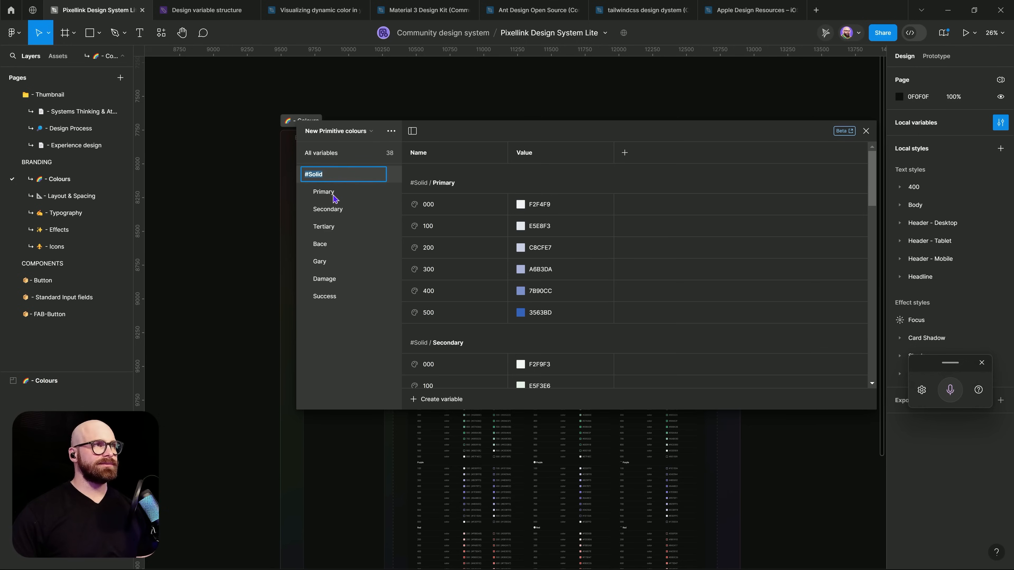
pyautogui.click(337, 194)
pyautogui.click(436, 407)
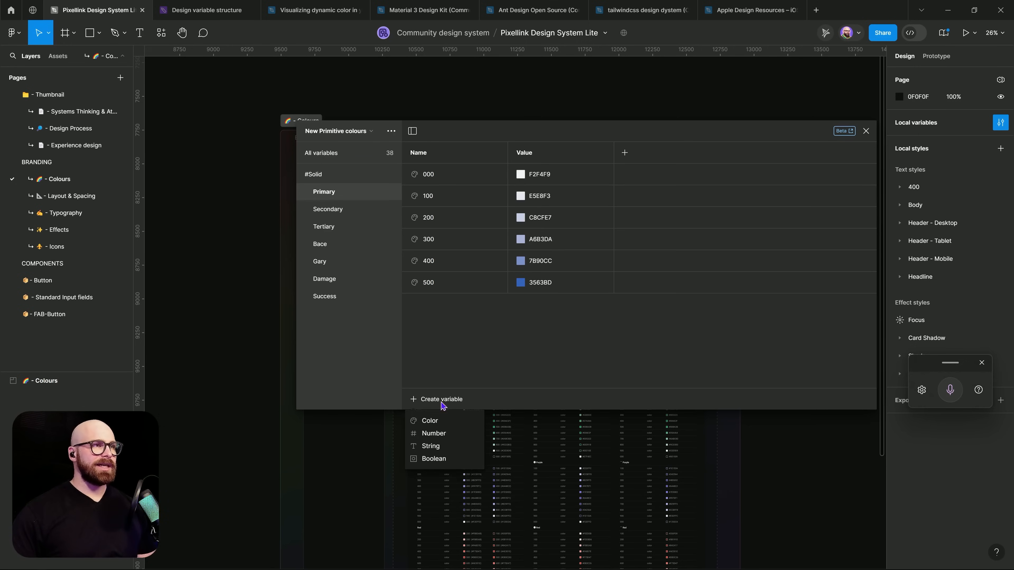
pyautogui.click(433, 420)
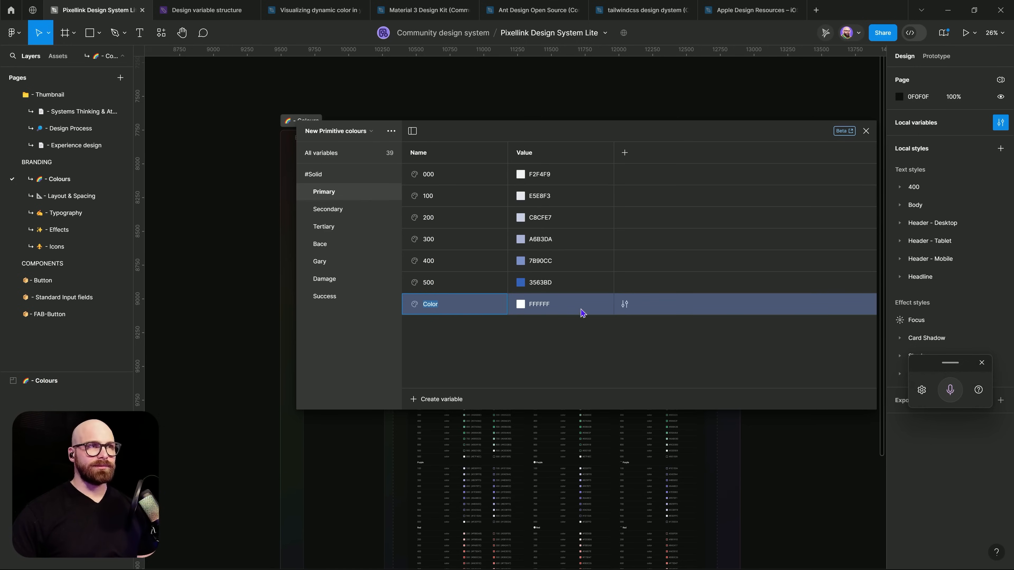
pyautogui.click(551, 305)
pyautogui.rightClick(561, 301)
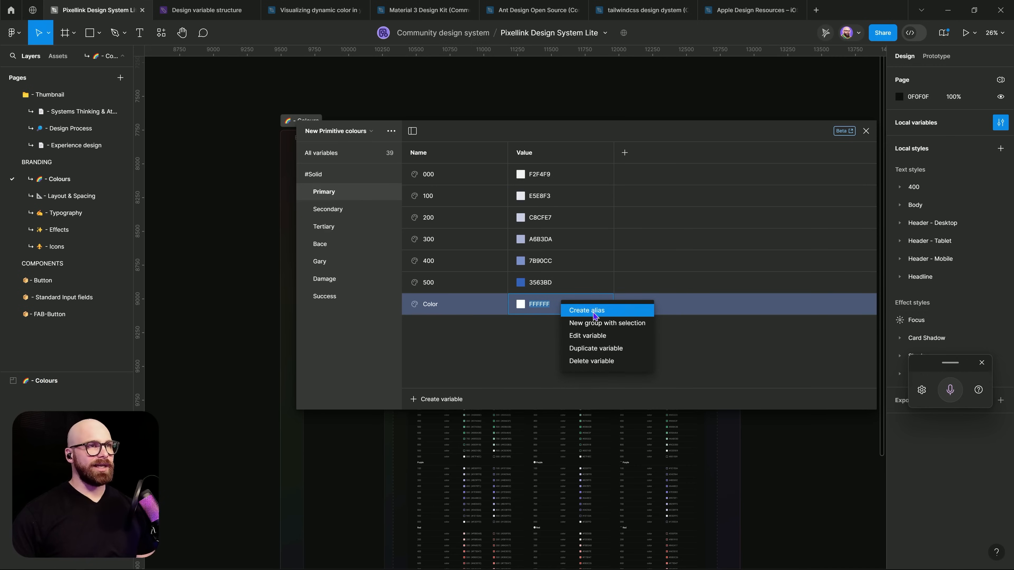
pyautogui.click(586, 311)
pyautogui.click(439, 381)
# Put the new Color variable into a new group and name that group Light.
pyautogui.rightClick(468, 315)
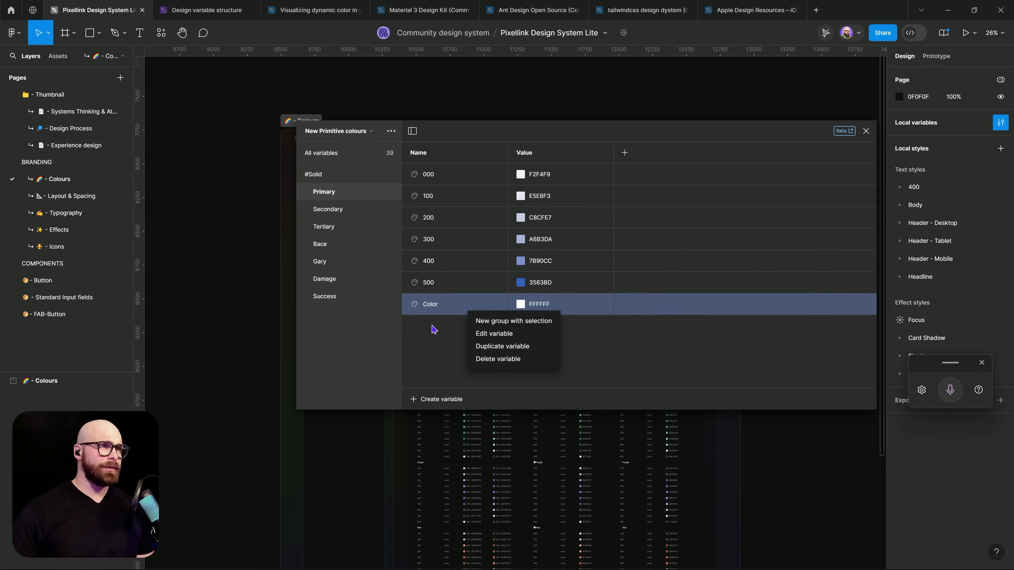
pyautogui.click(480, 325)
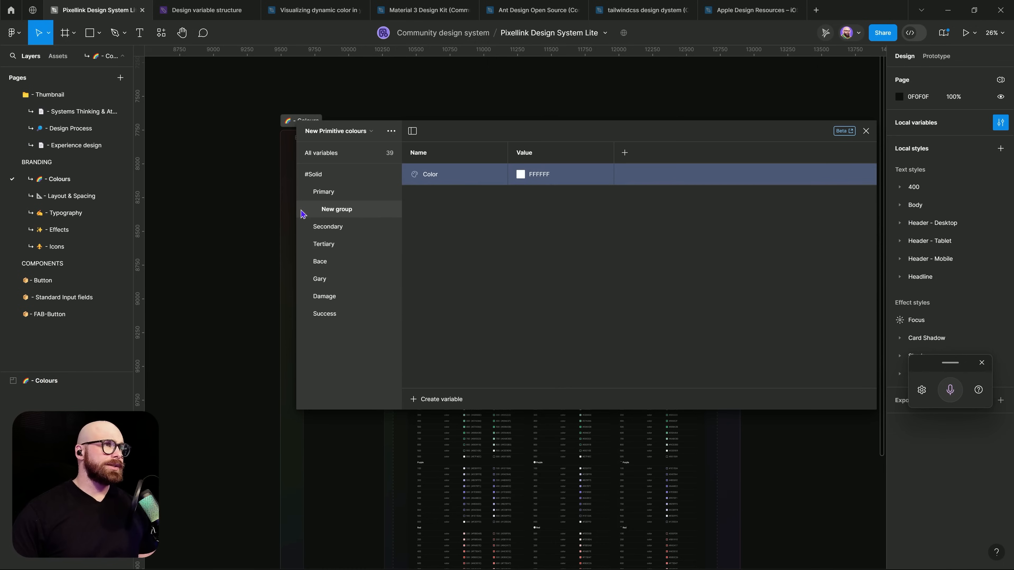
pyautogui.click(337, 199)
pyautogui.click(346, 211)
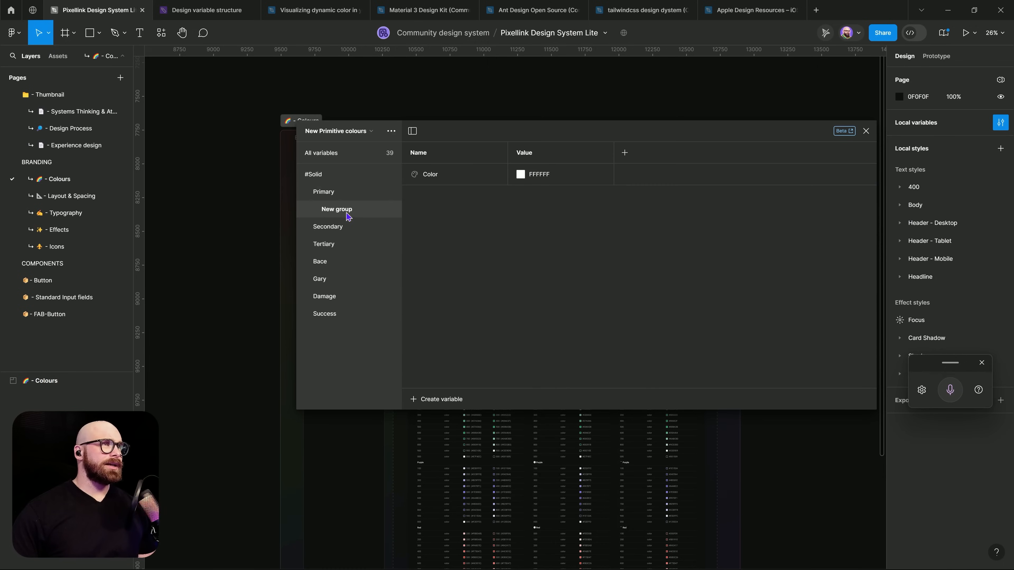
pyautogui.doubleClick(346, 215)
pyautogui.write('Light')
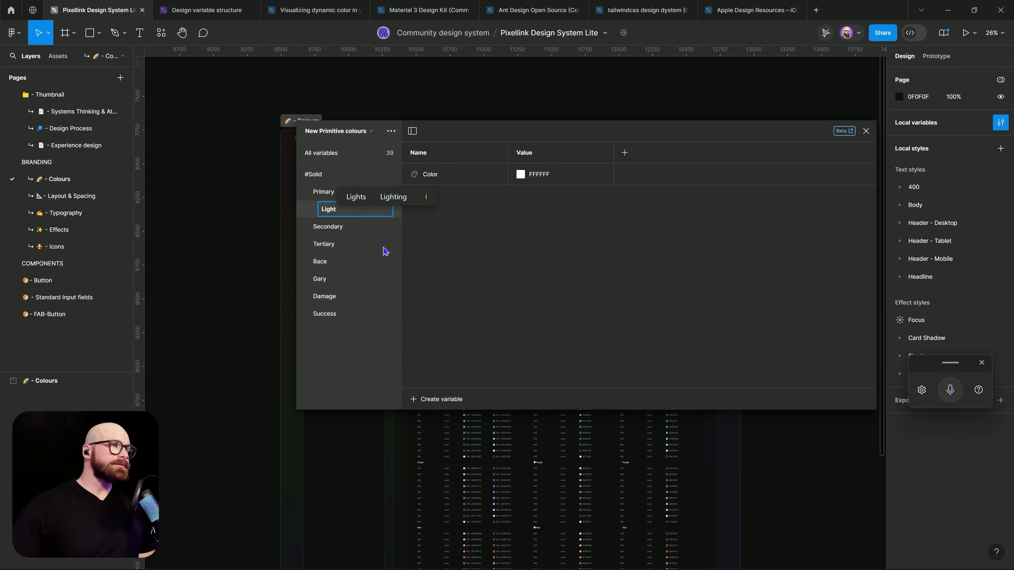
pyautogui.press('Return')
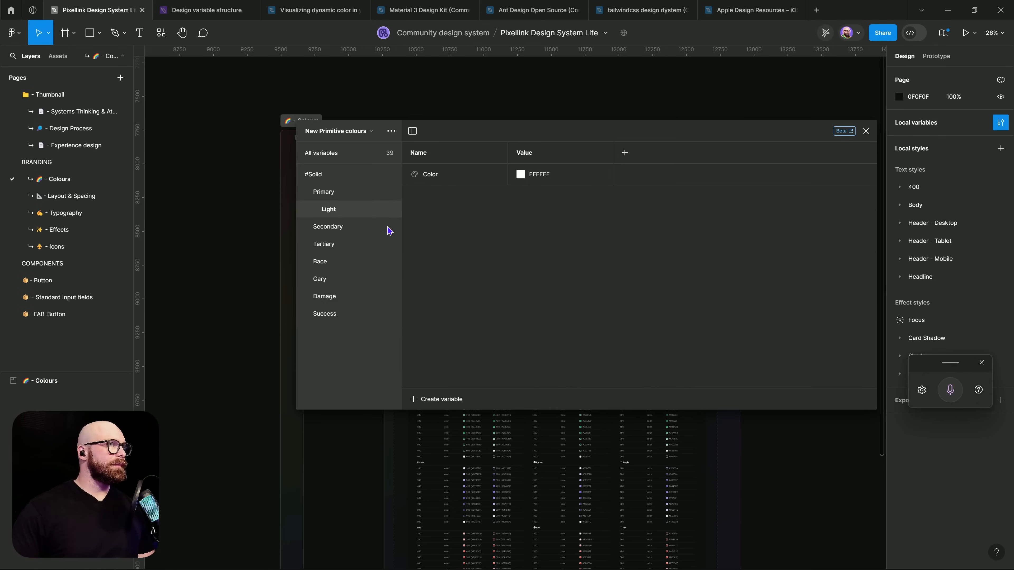
# Move the Light group directly under #Solid, and nest the groups from Primary through Success inside it.
pyautogui.moveTo(359, 213); pyautogui.dragTo(354, 191)
pyautogui.click(351, 209)
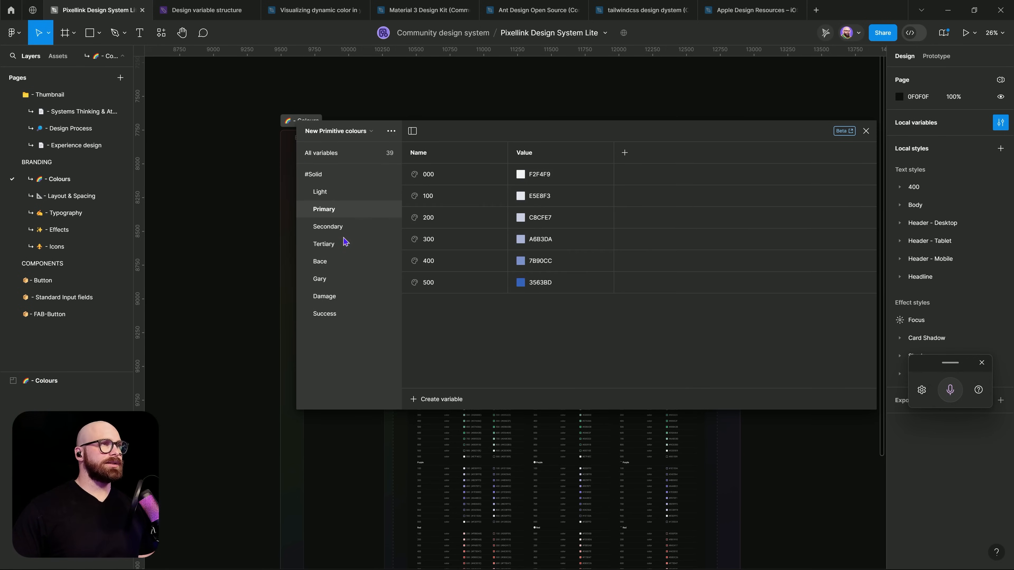
pyautogui.keyDown('shift'); pyautogui.click(333, 313); pyautogui.keyUp('shift')
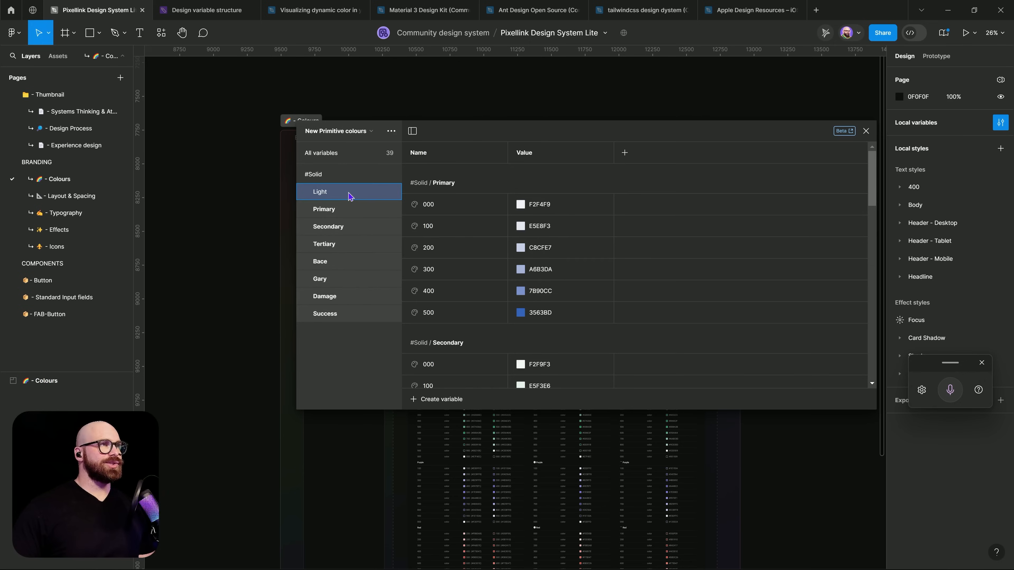
pyautogui.click(310, 192)
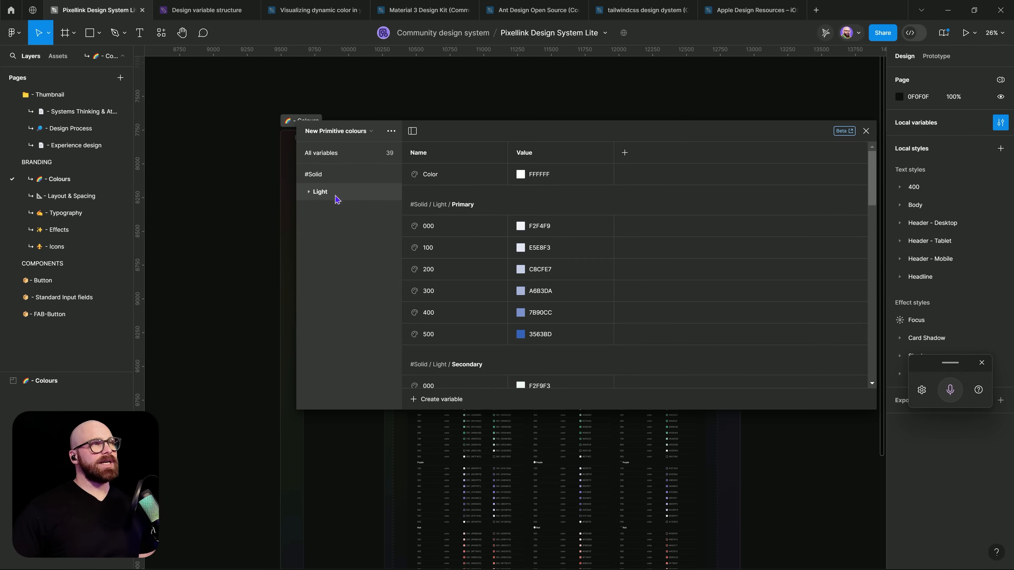
pyautogui.click(310, 193)
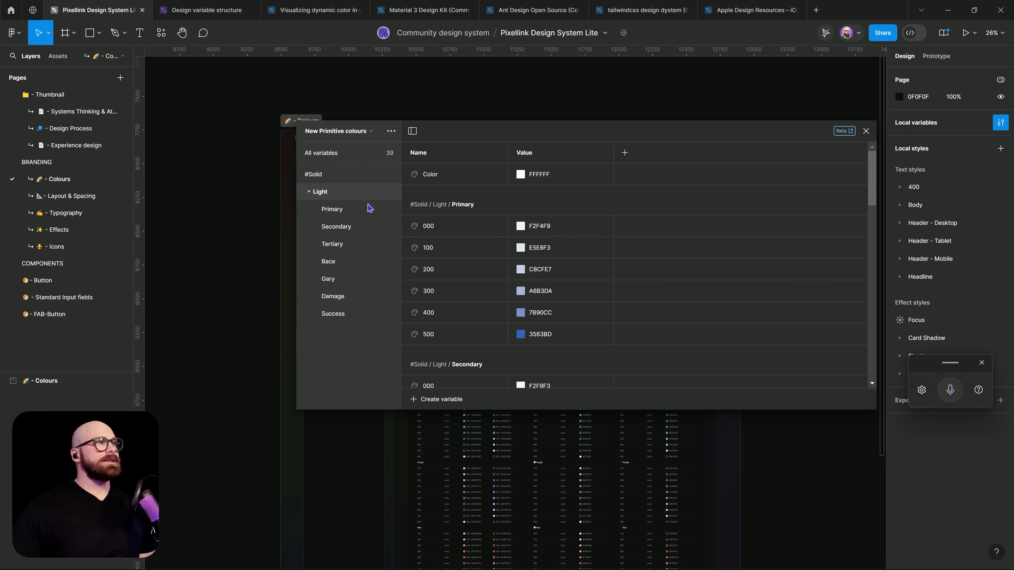
# Delete the placeholder Color variable from the Light group.
pyautogui.click(498, 175)
pyautogui.rightClick(500, 174)
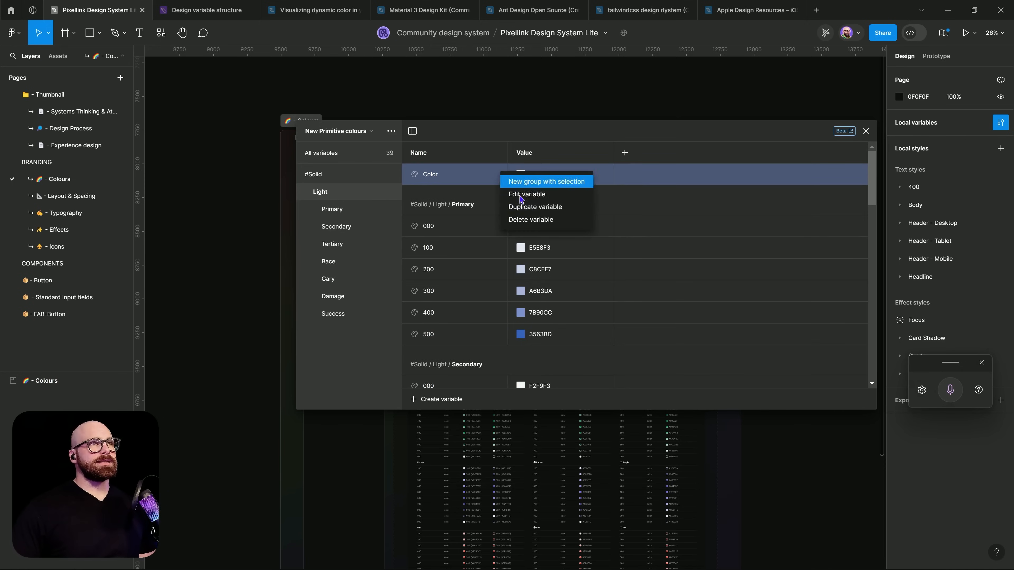
pyautogui.click(531, 219)
# Duplicate the Light group and rename the copy as Dark.
pyautogui.rightClick(320, 198)
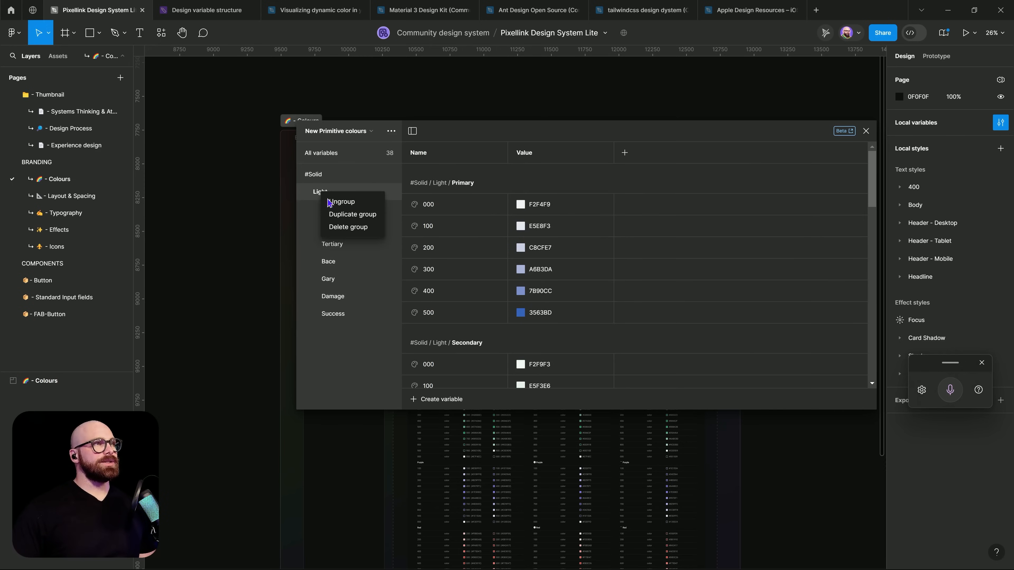
pyautogui.click(340, 216)
pyautogui.click(309, 193)
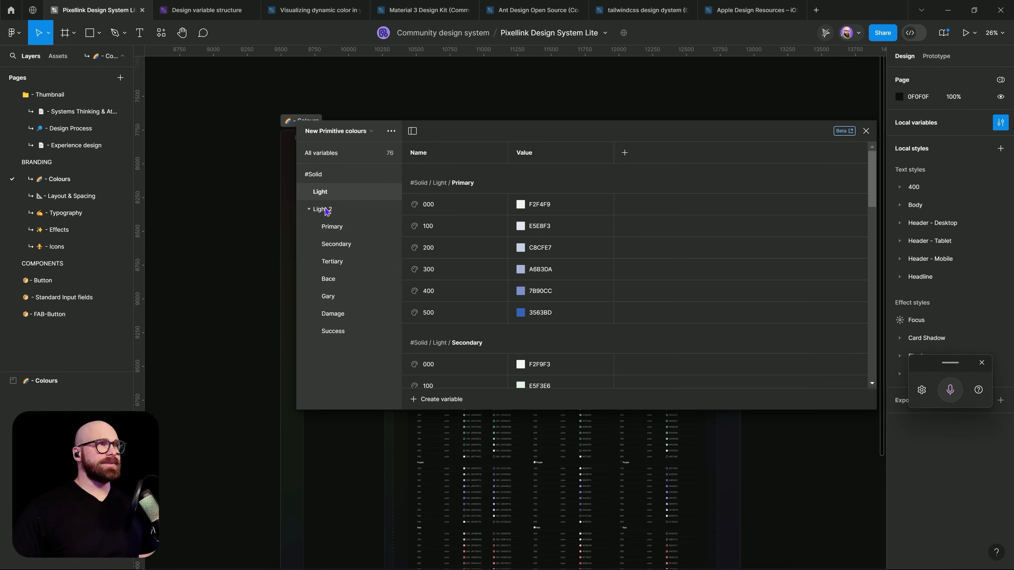
pyautogui.doubleClick(321, 209)
pyautogui.write('Dark')
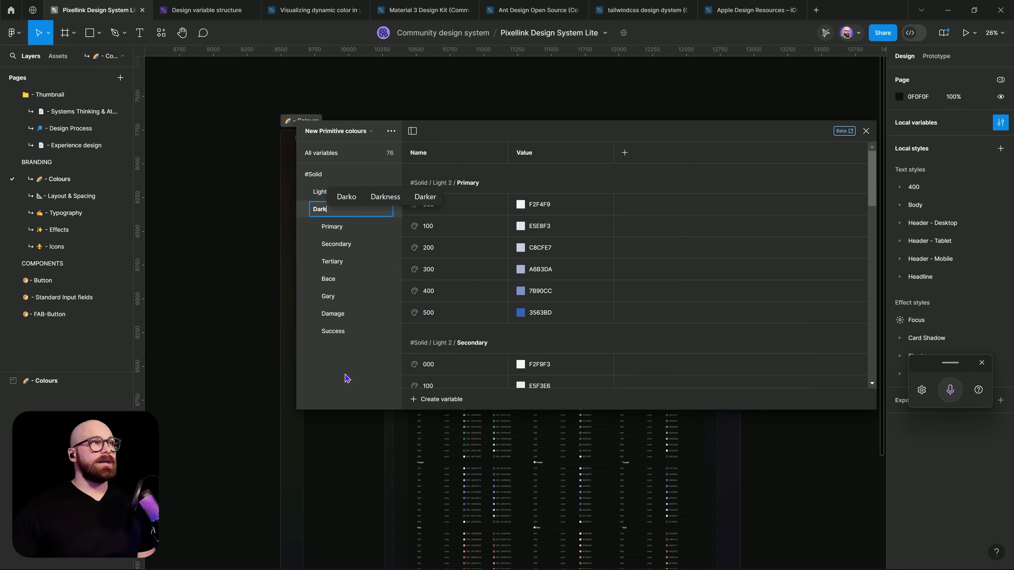
pyautogui.press('Return')
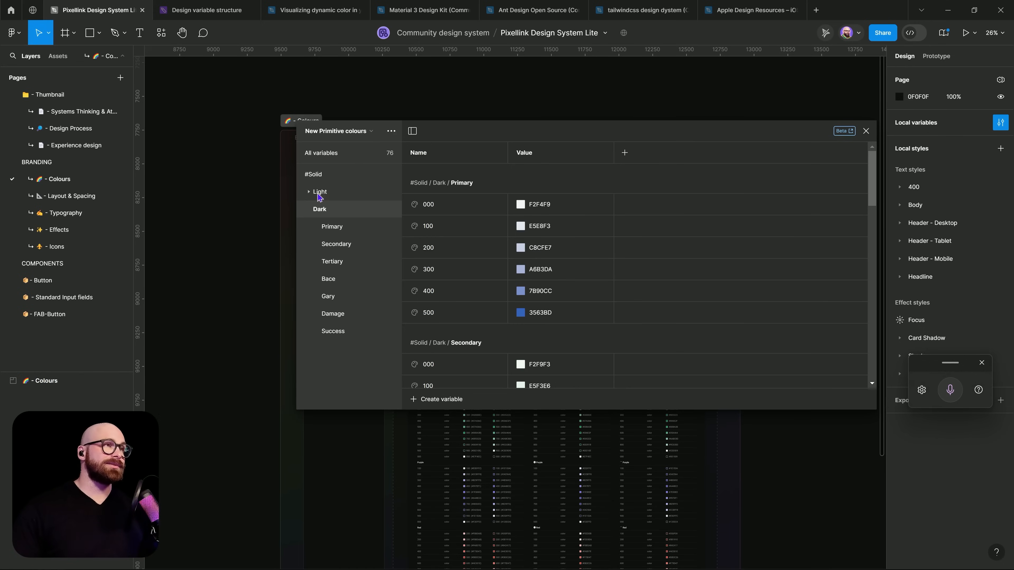
# Collapse the Light group and set colour 000 in the Dark group's Primary set to 182137.
pyautogui.click(309, 210)
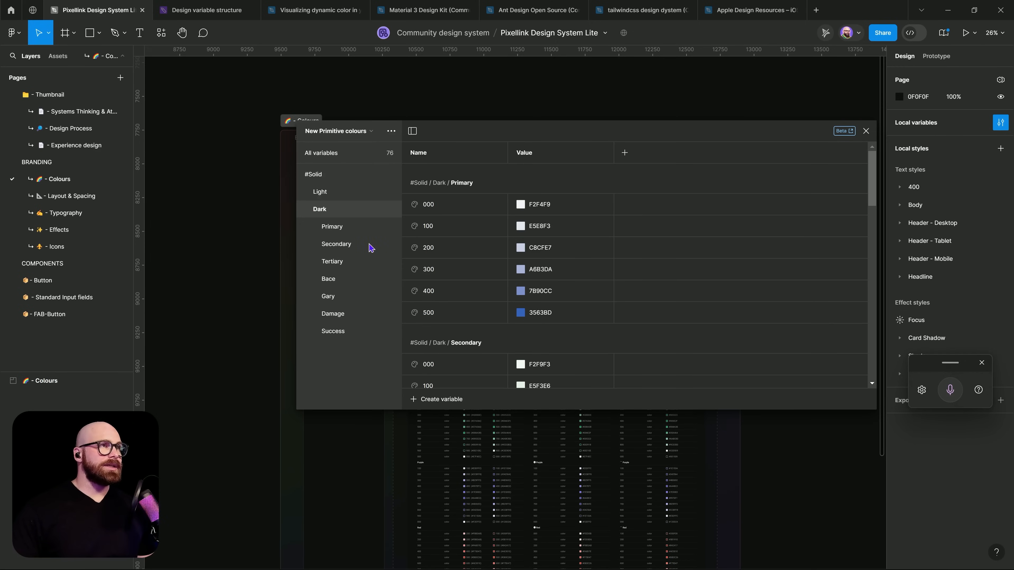
pyautogui.click(345, 230)
pyautogui.click(520, 179)
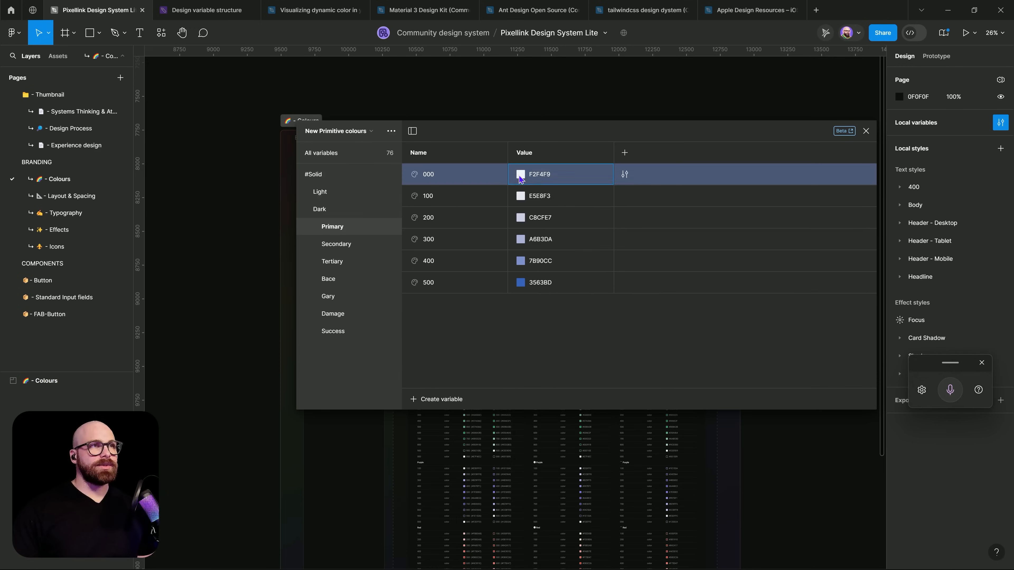
pyautogui.click(520, 177)
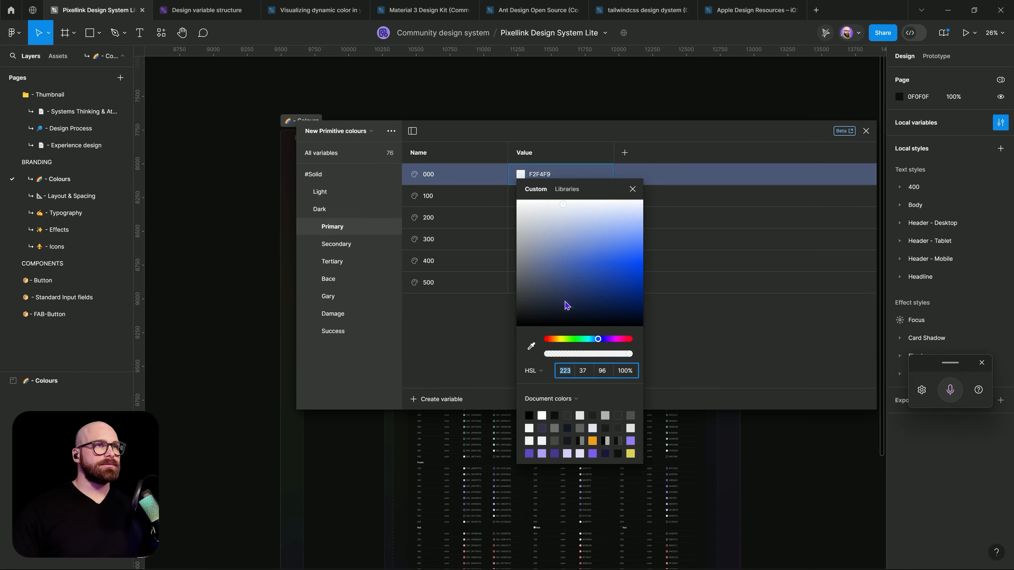
pyautogui.click(566, 310)
pyautogui.click(464, 362)
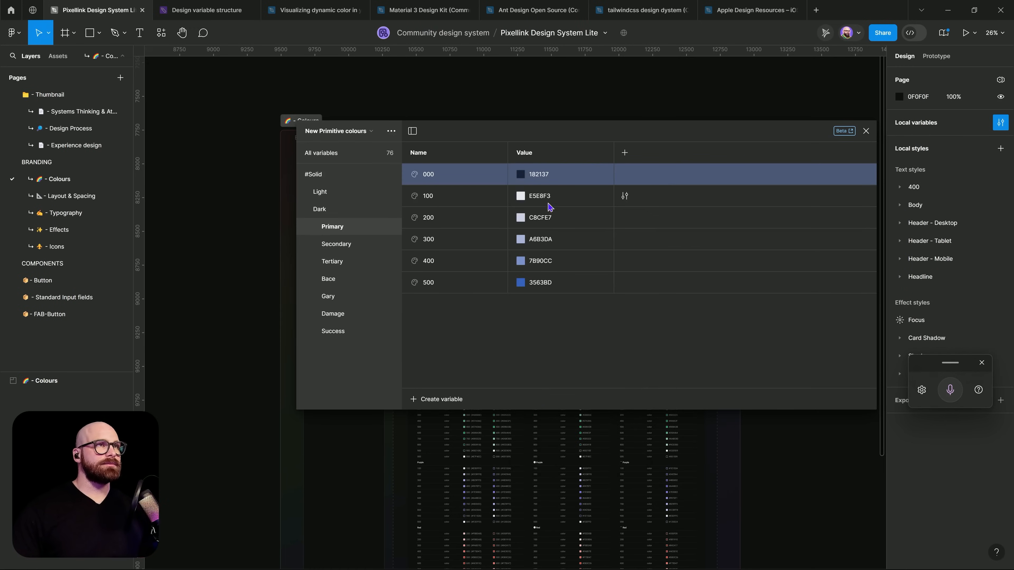
# Darken colour 100 in the Dark group's Primary set to 101421.
pyautogui.click(519, 199)
pyautogui.click(520, 198)
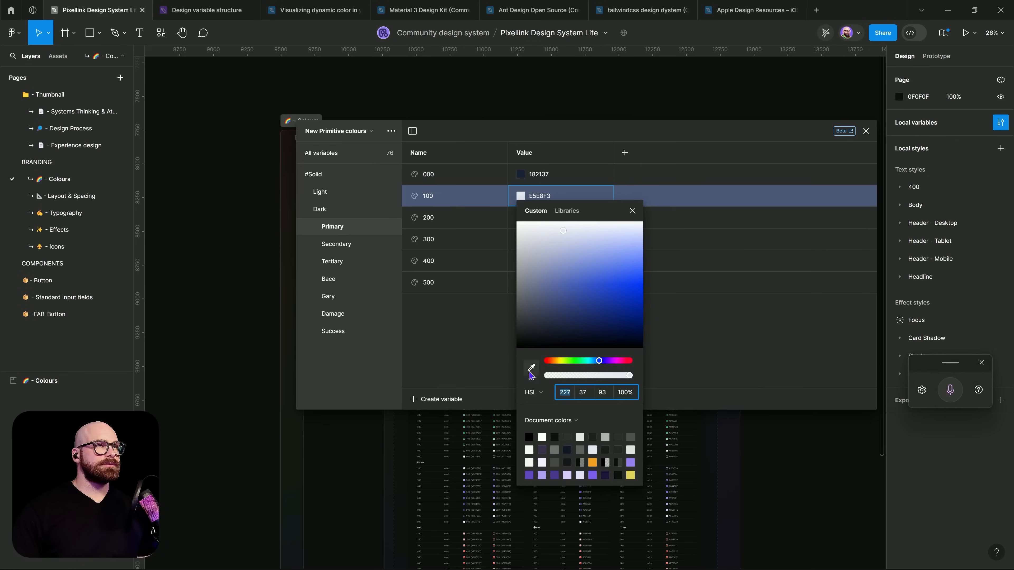
pyautogui.click(561, 332)
pyautogui.click(483, 373)
pyautogui.click(522, 196)
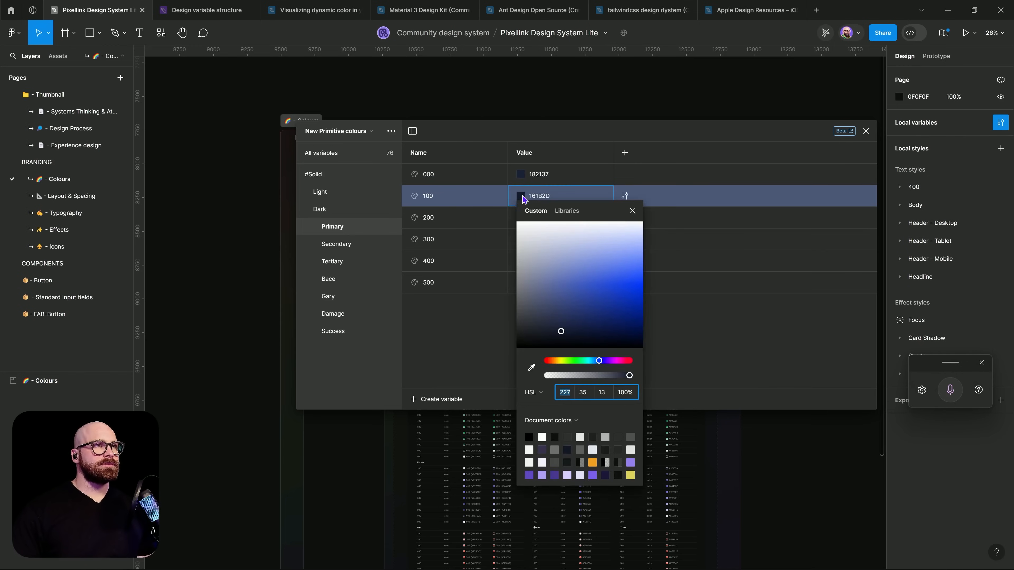
pyautogui.click(558, 336)
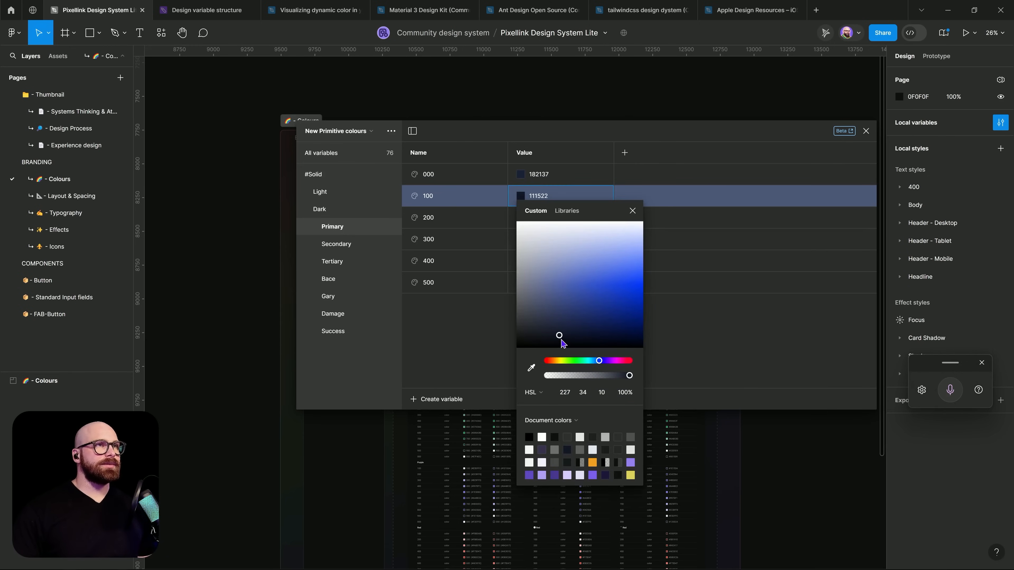
pyautogui.click(561, 339)
# Change colour 000 in the Dark group's Primary set to the mid-dark blue 2F406A.
pyautogui.click(526, 176)
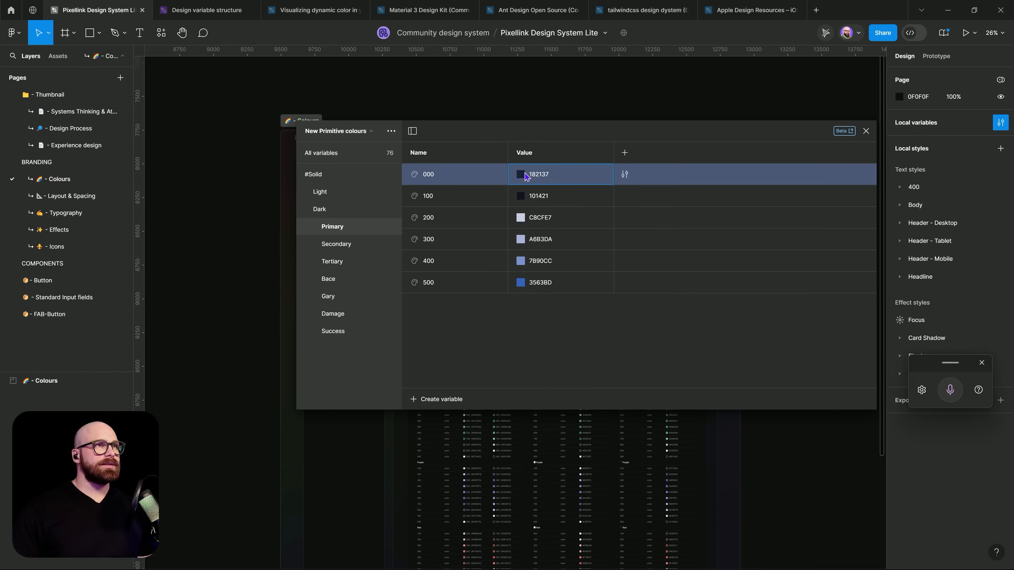
pyautogui.click(523, 176)
pyautogui.click(565, 291)
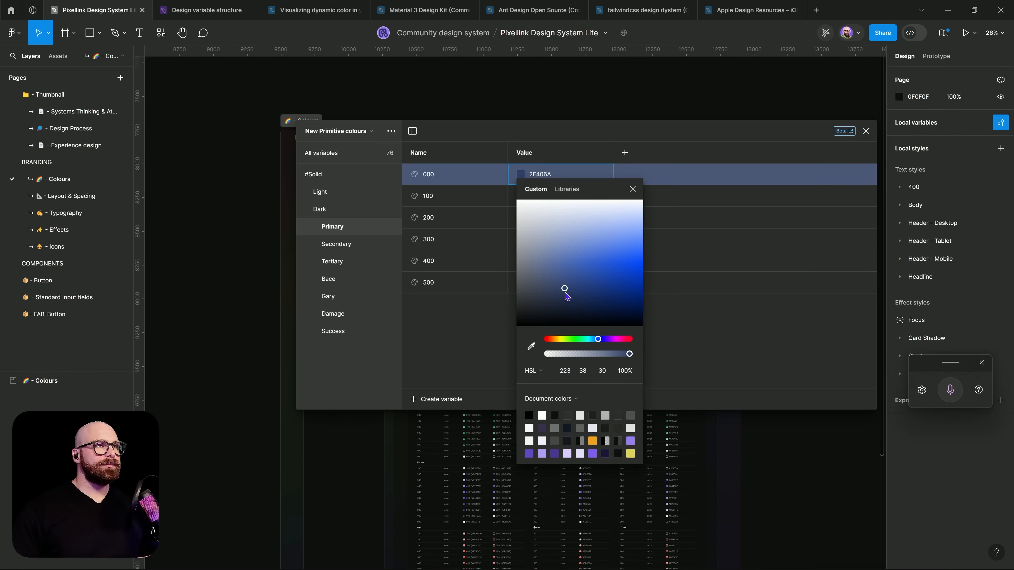
pyautogui.click(485, 347)
# Set colour 200 in the Dark group's Primary set to 0E1324.
pyautogui.click(521, 218)
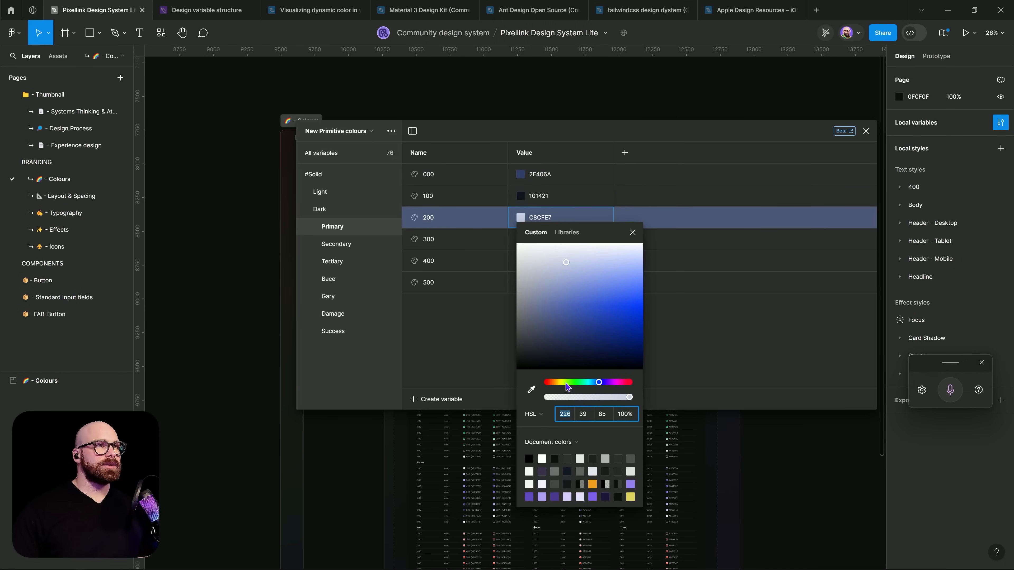
pyautogui.click(574, 357)
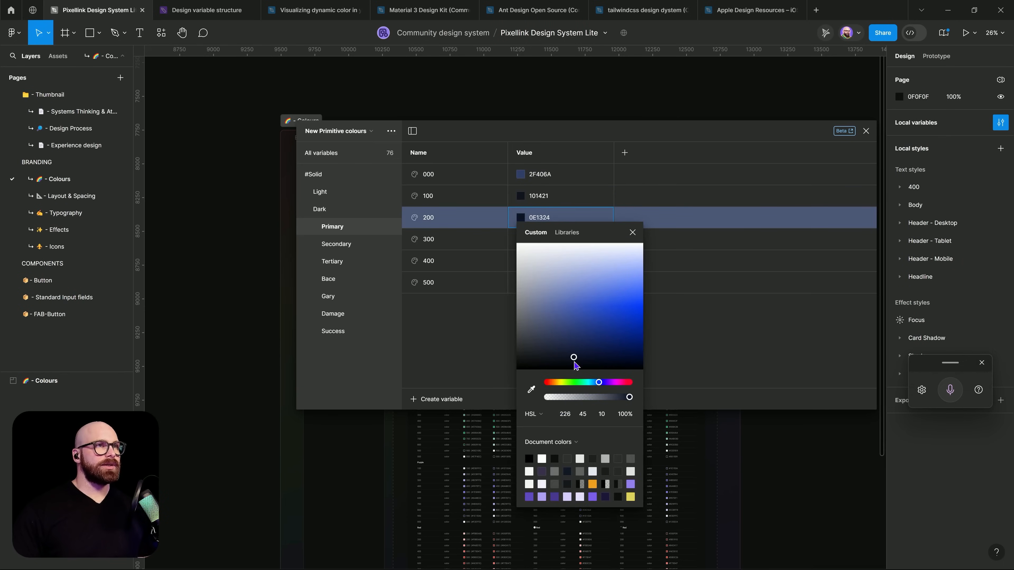
pyautogui.click(494, 351)
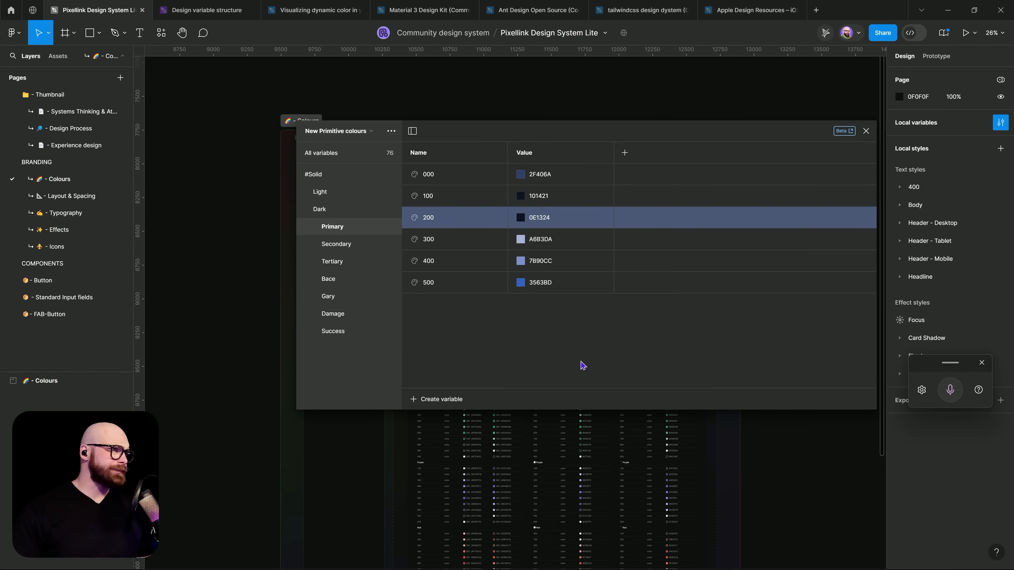
# In the Color collection, search the libraries for #Solid/Dark and alias the Dark mode of variable 000 to #Solid/Dark/Primary/000.
pyautogui.click(320, 132)
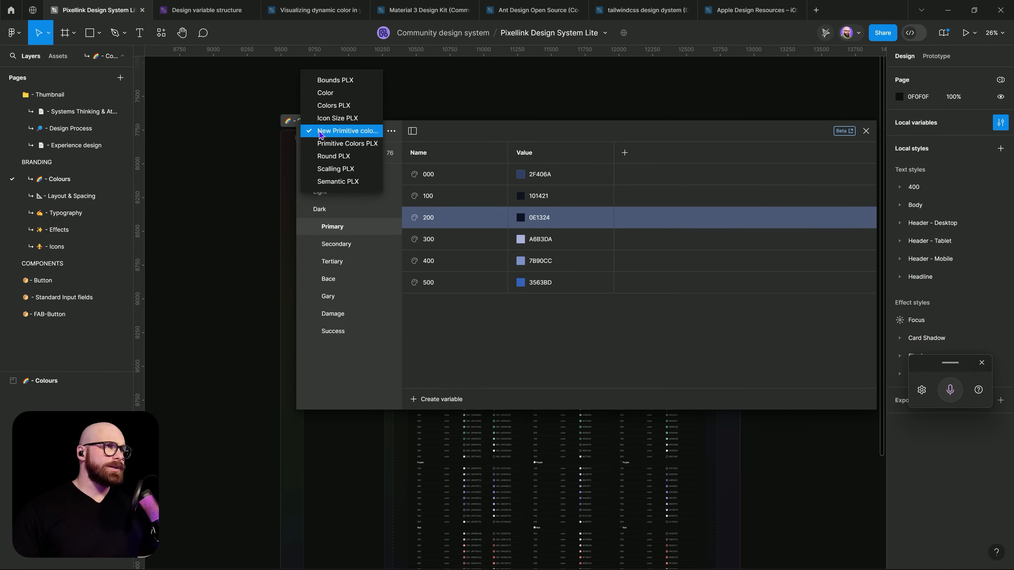
pyautogui.click(325, 93)
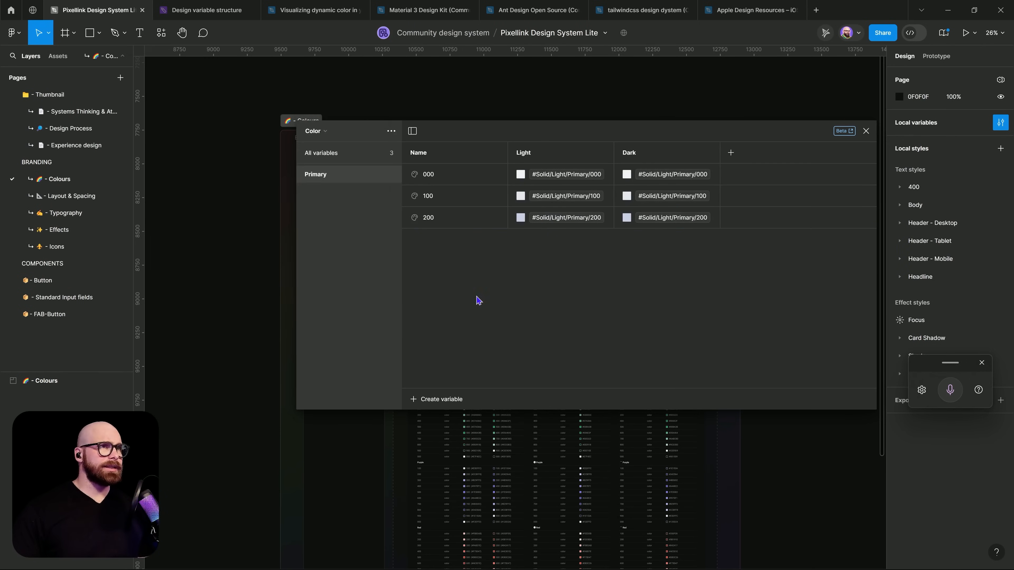
pyautogui.click(649, 176)
pyautogui.write('#')
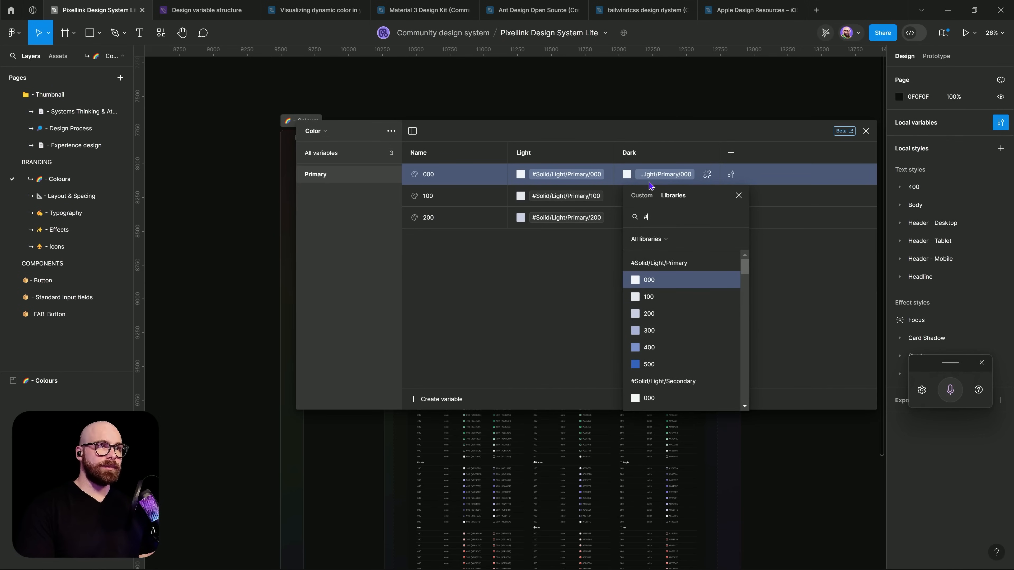
pyautogui.write('S')
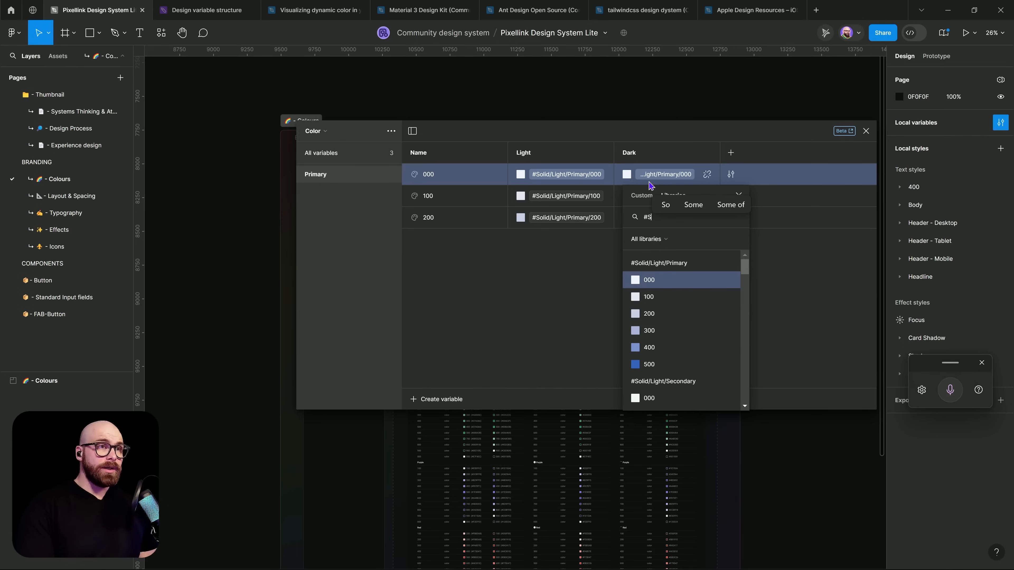
pyautogui.write('olid')
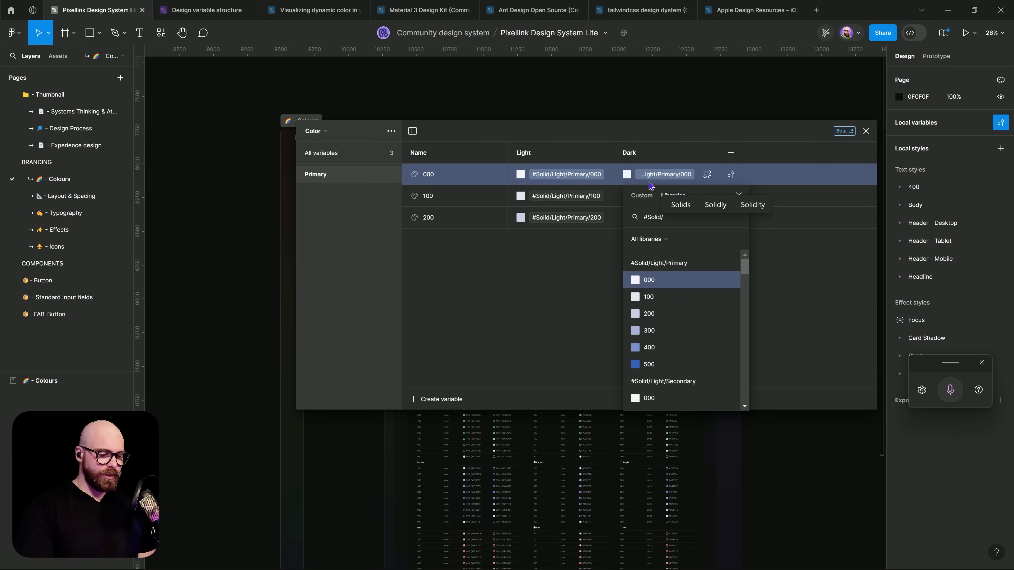
pyautogui.write('/Dark')
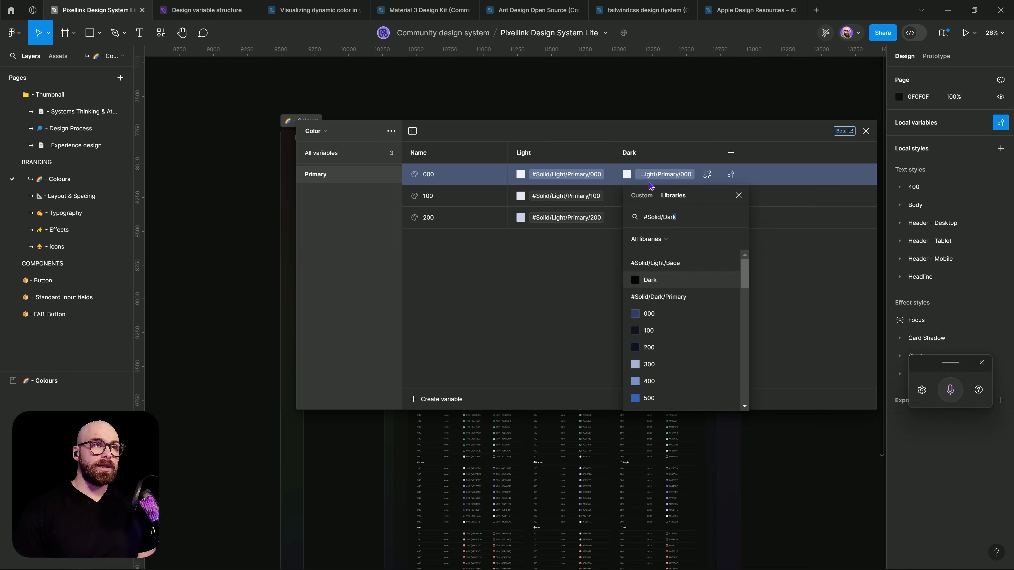
pyautogui.hotkey('ctrl', 'a')
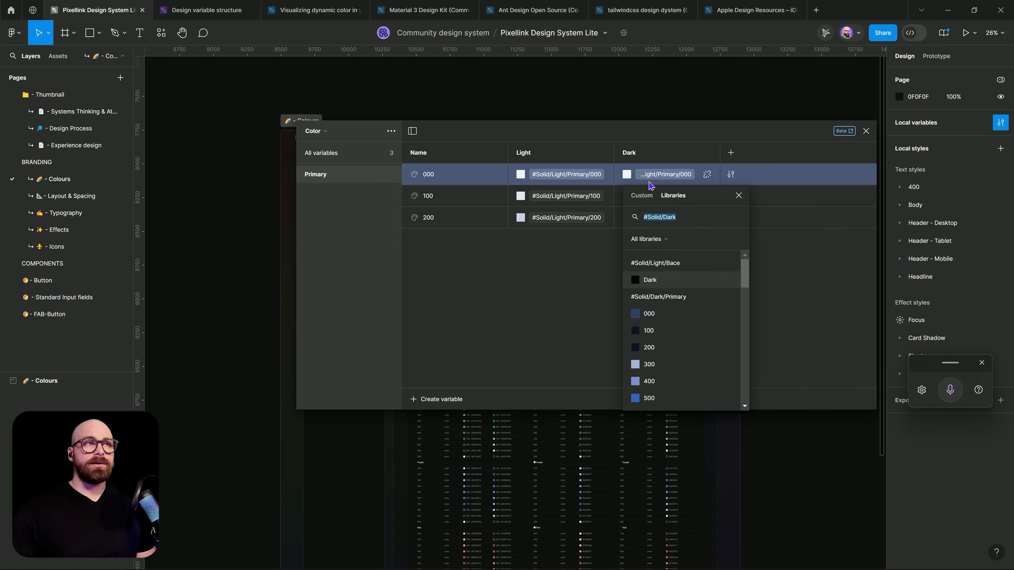
pyautogui.click(649, 314)
# Alias the Dark mode values of variables 100 and 200 to #Solid/Dark/Primary/100 and #Solid/Dark/Primary/200.
pyautogui.click(651, 197)
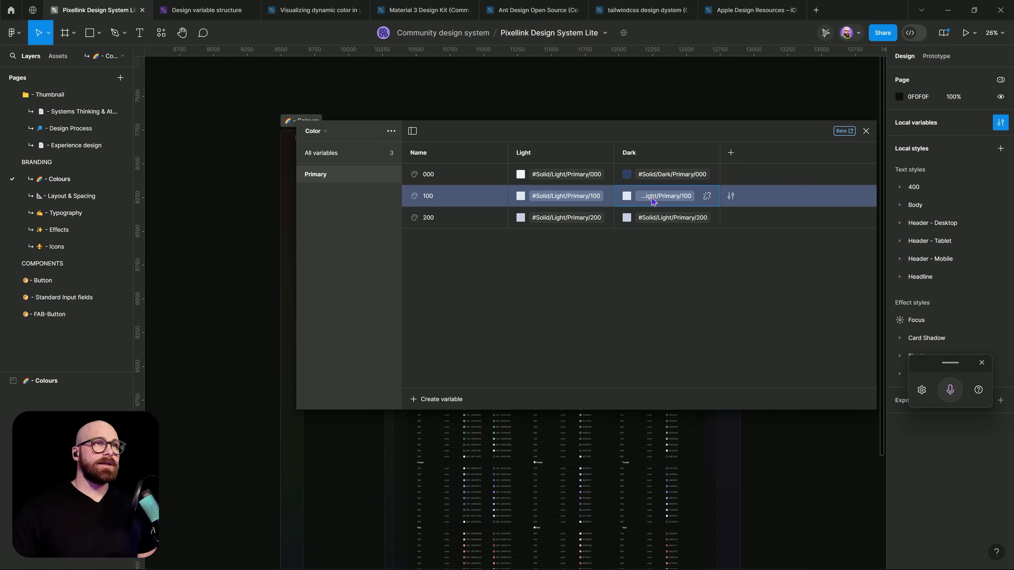
pyautogui.scroll(-2, 661, 320)
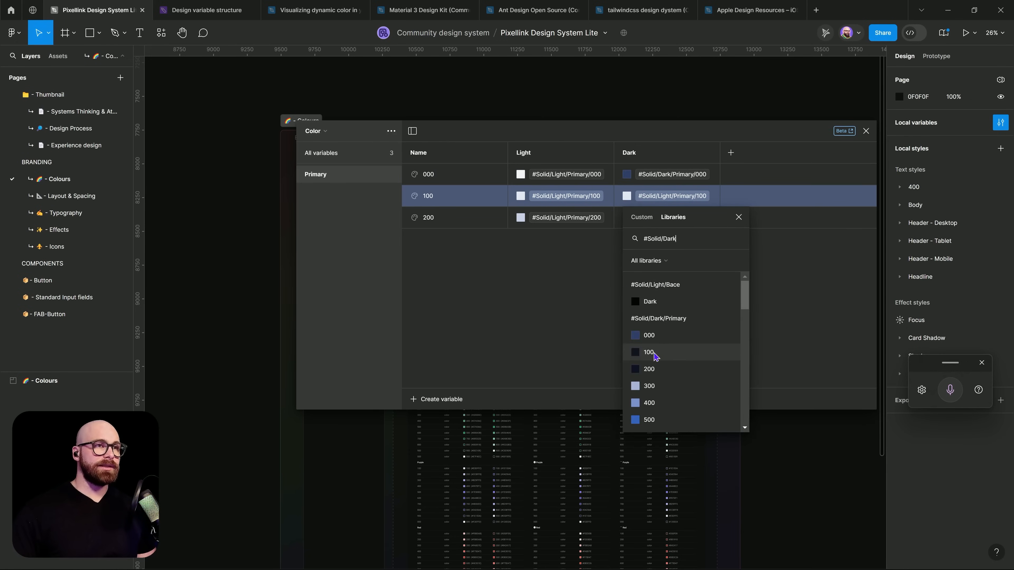
pyautogui.click(654, 354)
pyautogui.click(663, 217)
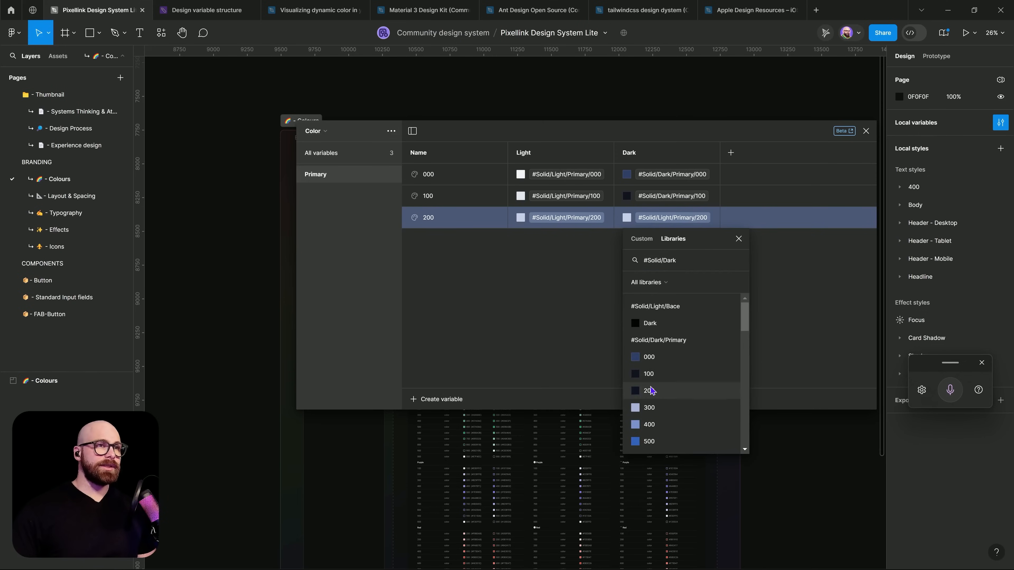
pyautogui.click(656, 391)
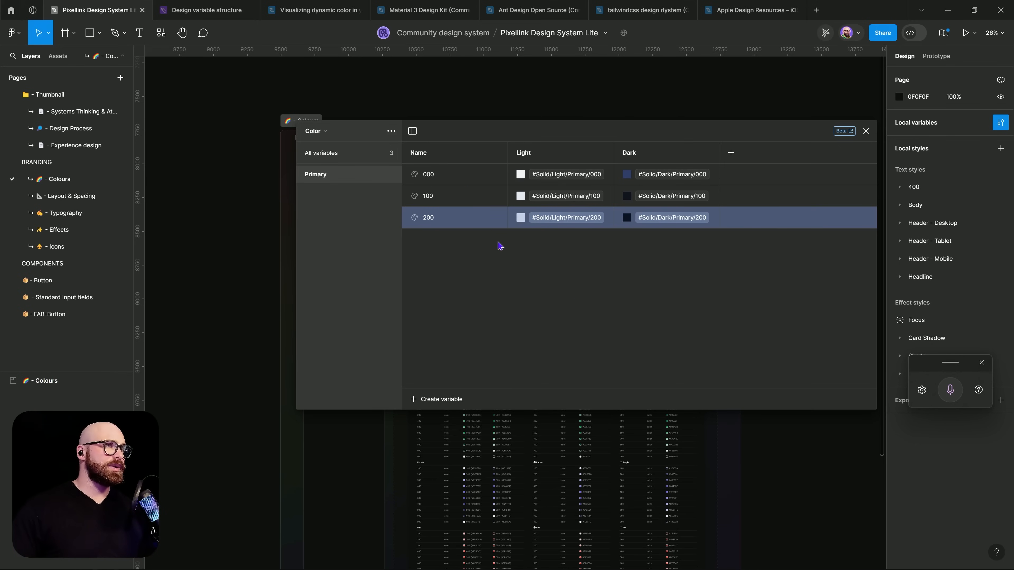
pyautogui.doubleClick(322, 177)
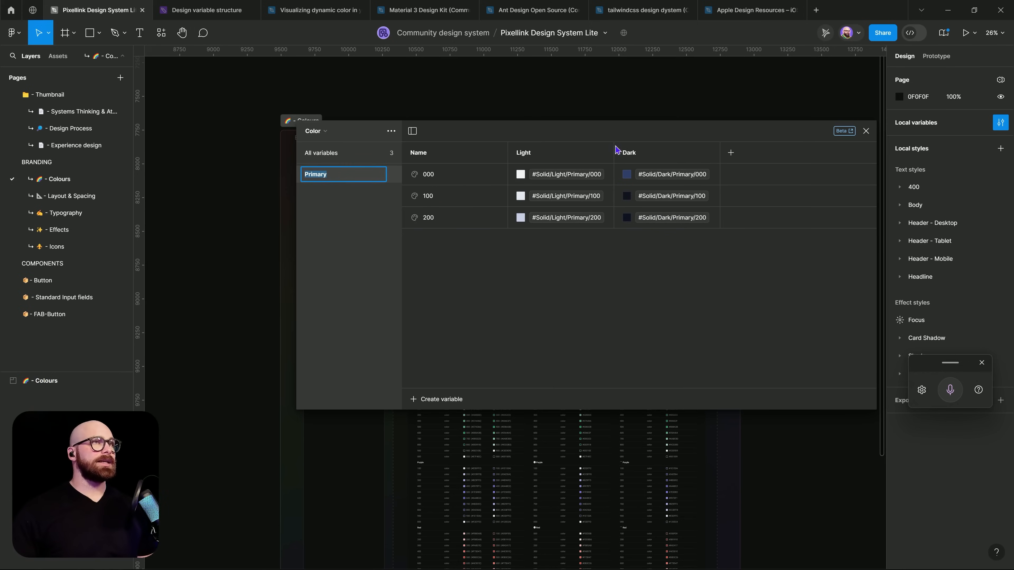
pyautogui.click(546, 155)
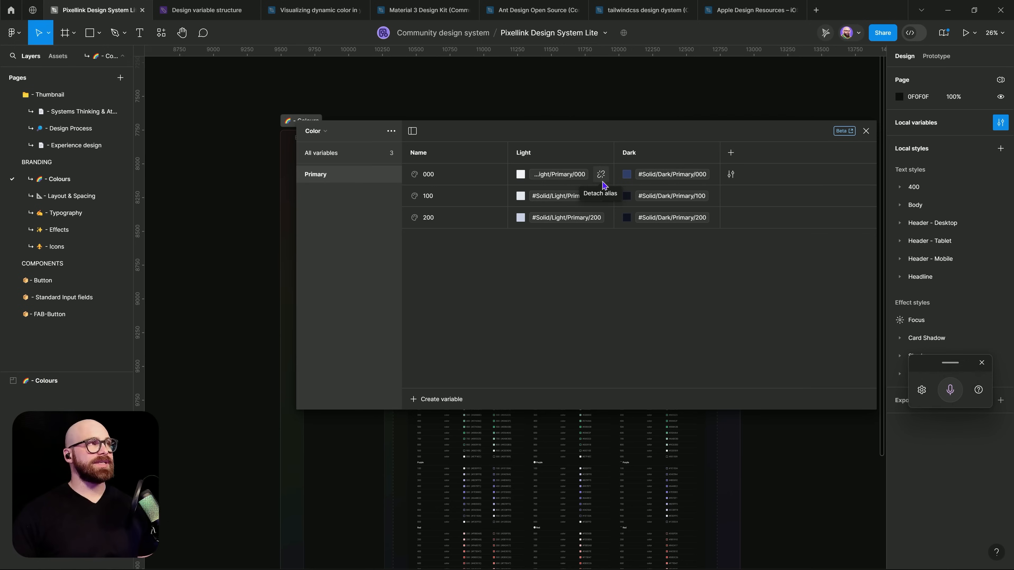
# Draw a rectangle about 139 × 71 on the empty canvas beside the Colours frame, keeping the variables window clear of it.
pyautogui.click(90, 32)
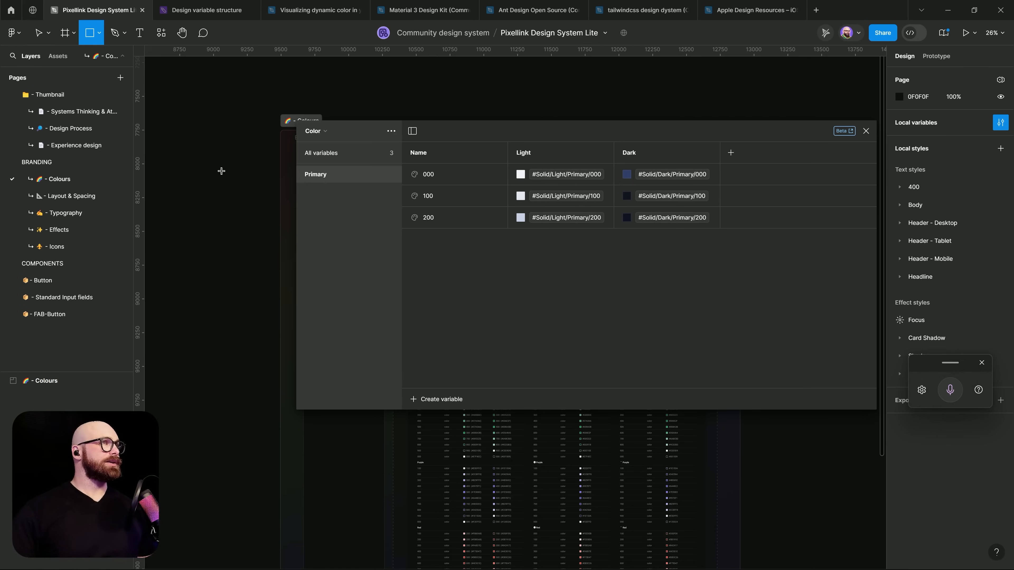
pyautogui.scroll(5, 211, 183)
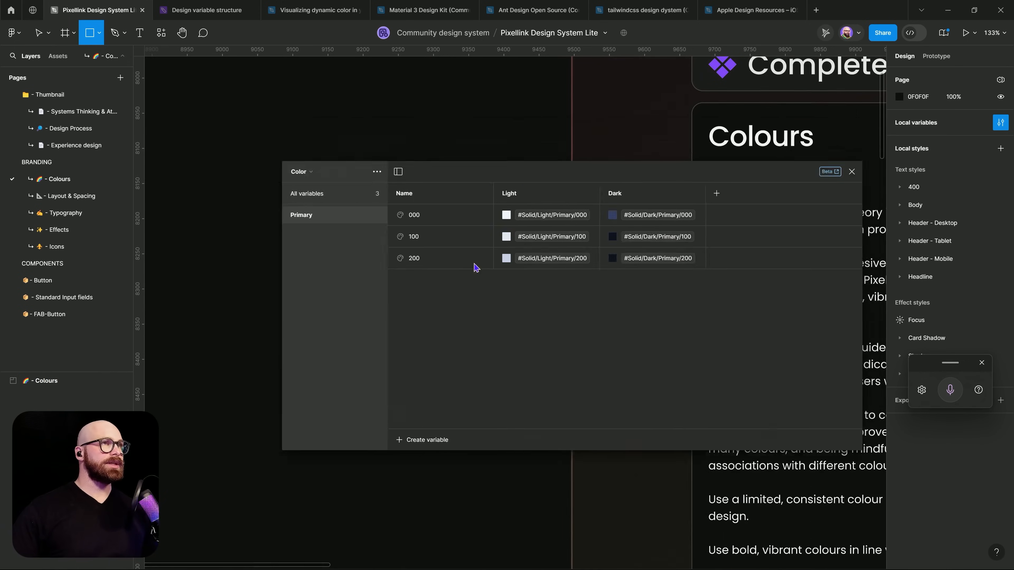
pyautogui.moveTo(474, 264); pyautogui.dragTo(471, 315)
pyautogui.moveTo(267, 84)
pyautogui.mouseDown()
pyautogui.moveTo(385, 161)
pyautogui.moveTo(366, 134)
pyautogui.mouseUp()
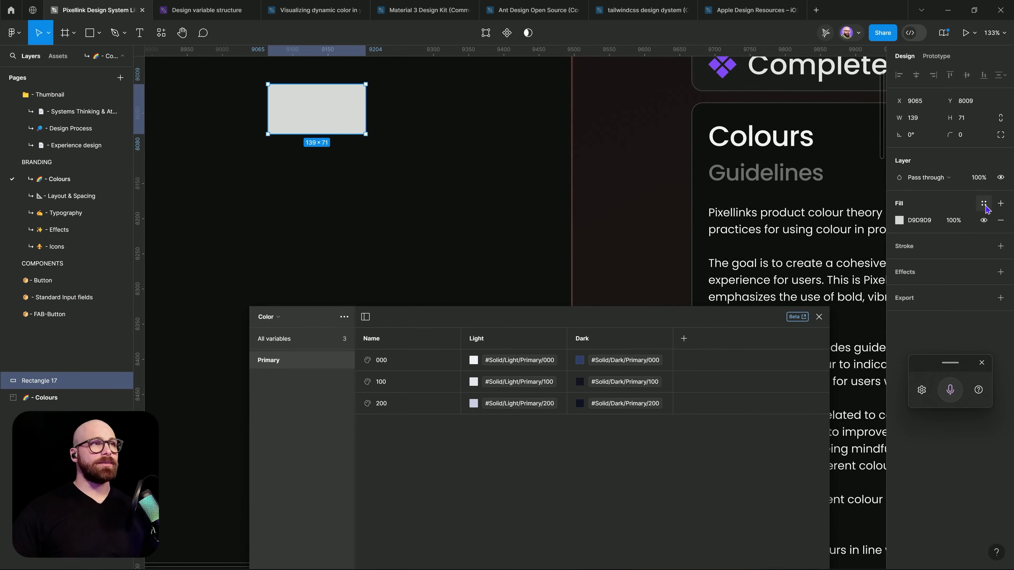
pyautogui.moveTo(631, 317); pyautogui.dragTo(671, 172)
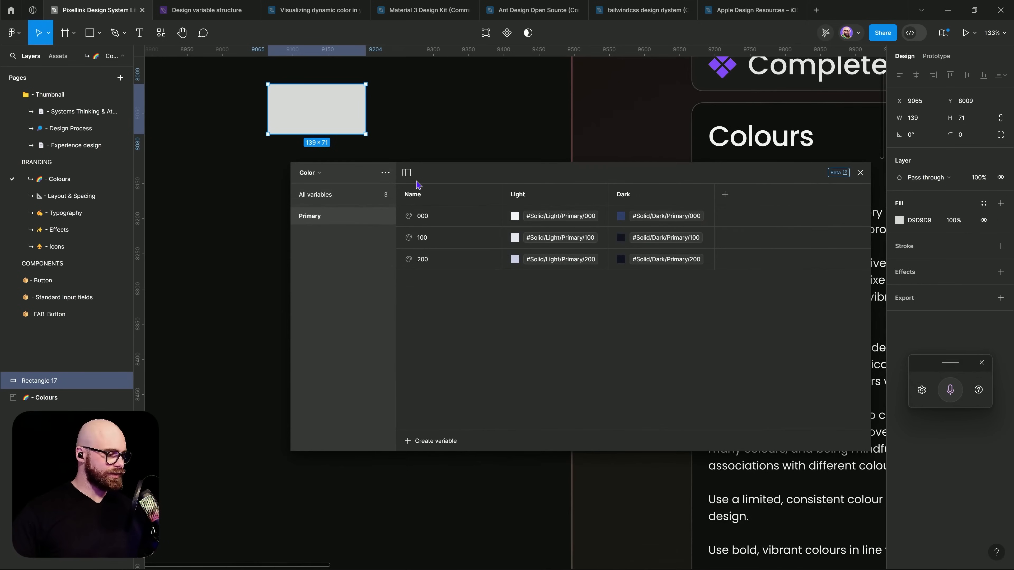
# Run the in-development version of the Pixellink Variable Toolkit plugin and open its Color collection.
pyautogui.click(161, 32)
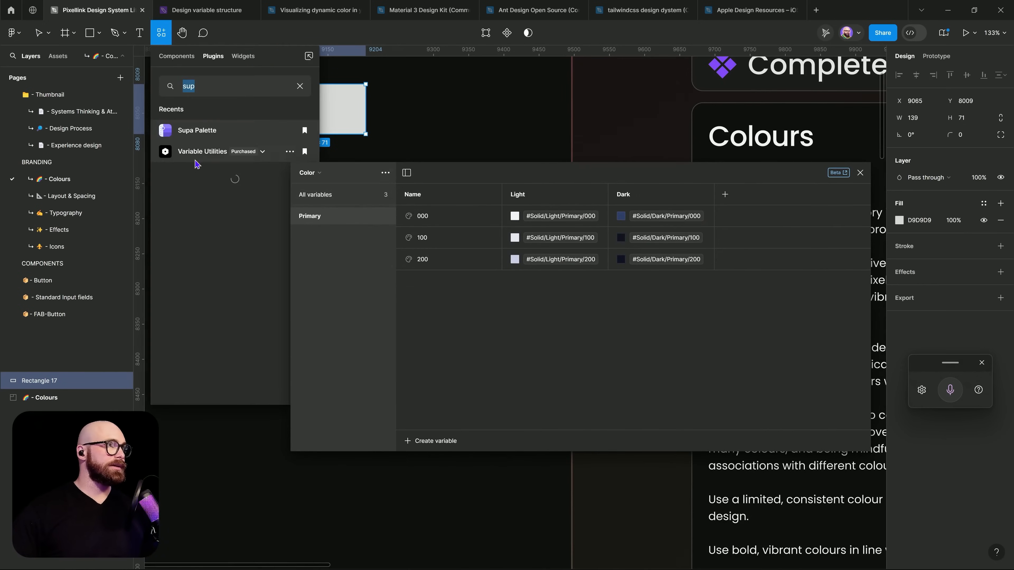
pyautogui.press('BackSpace')
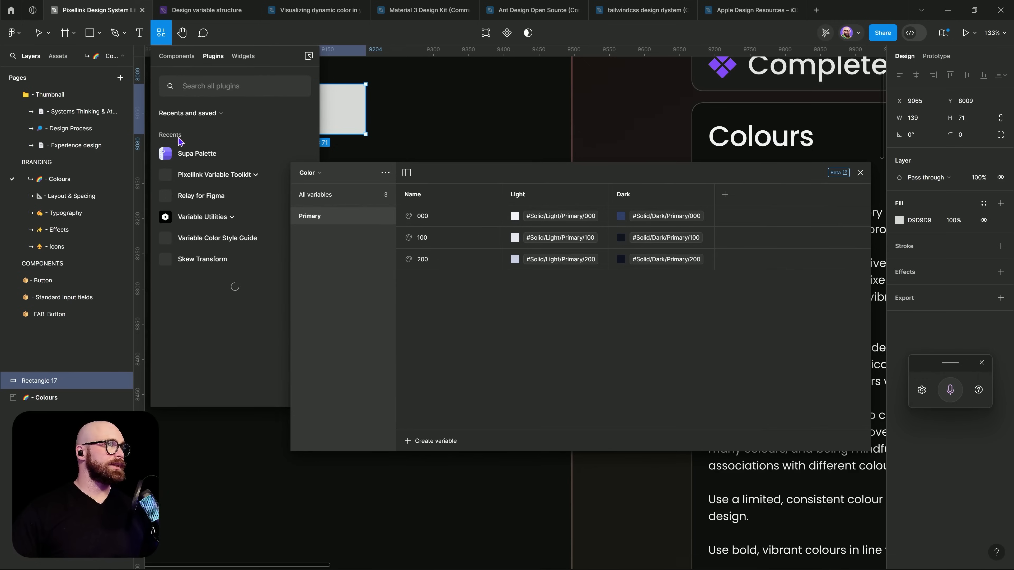
pyautogui.click(191, 176)
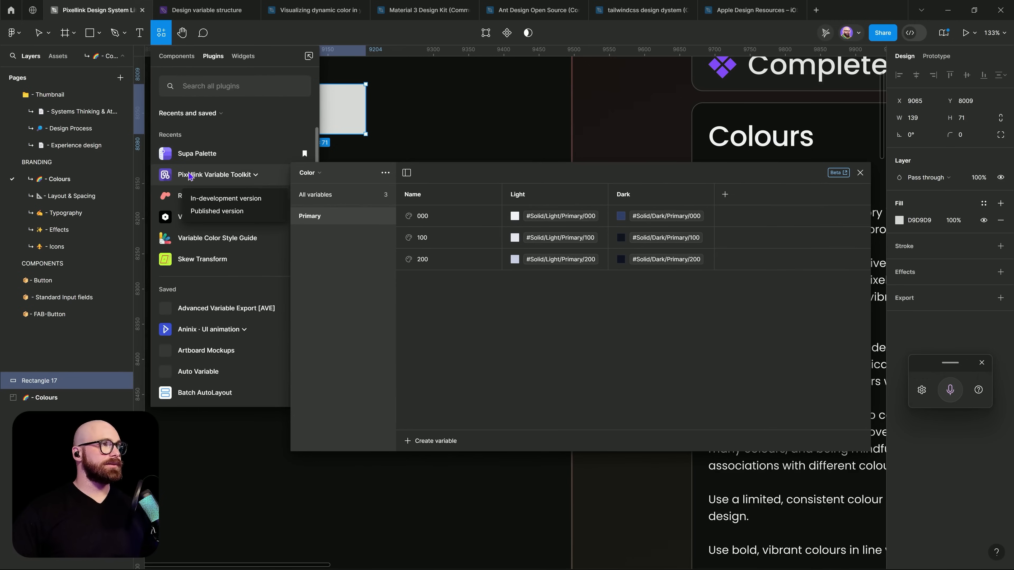
pyautogui.click(211, 199)
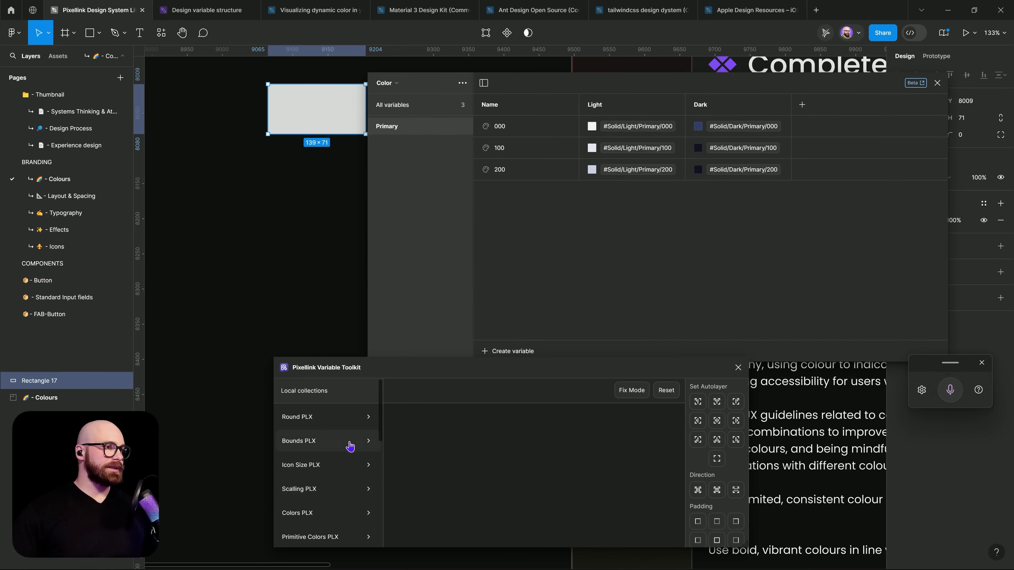
pyautogui.scroll(-3, 345, 453)
pyautogui.click(315, 541)
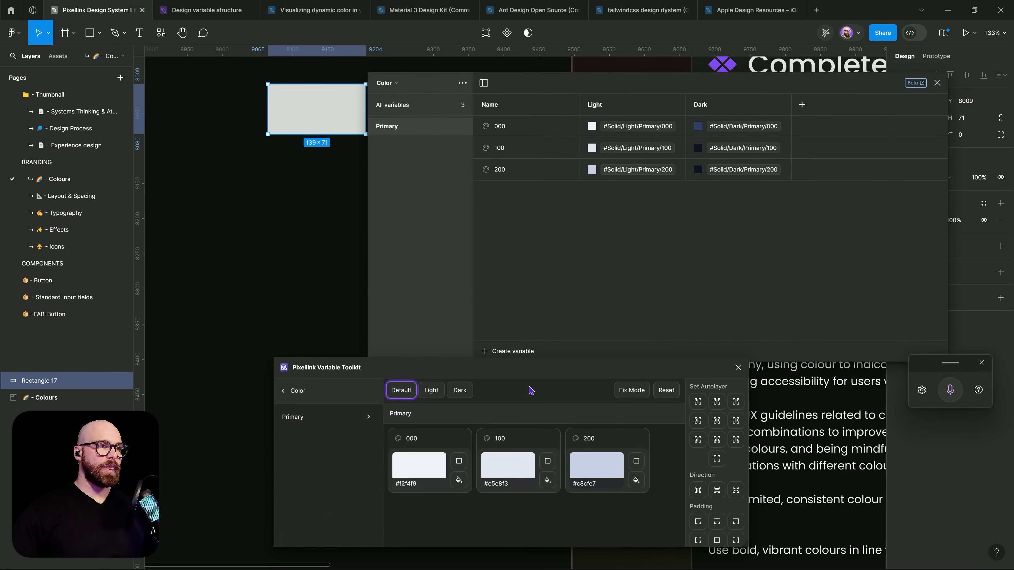
pyautogui.moveTo(511, 370); pyautogui.dragTo(460, 366)
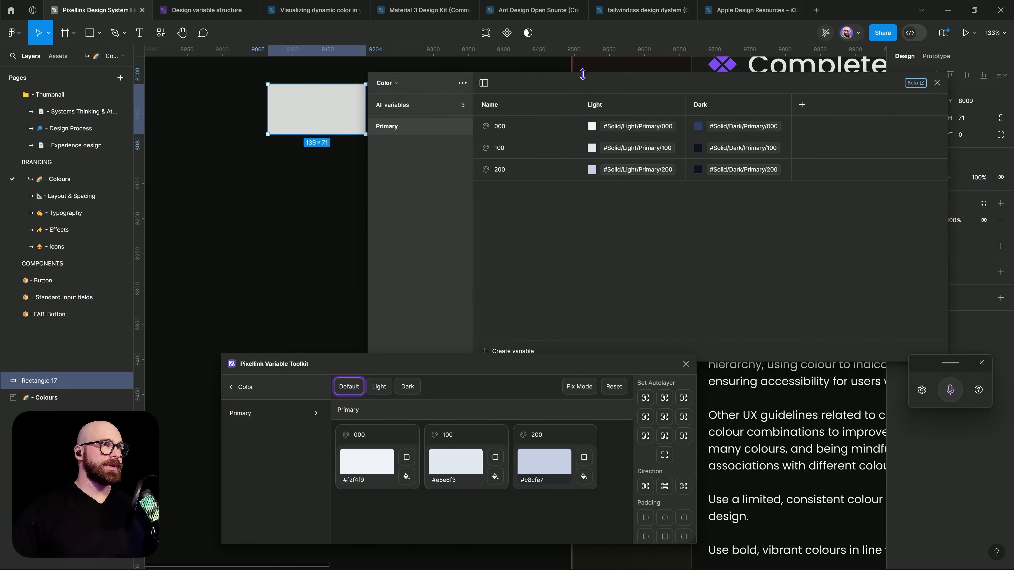
# Apply variable 000 as the rectangle's fill and variable 200 as its stroke, and shrink it to about 54 × 24.
pyautogui.moveTo(580, 88); pyautogui.dragTo(747, 112)
pyautogui.click(407, 477)
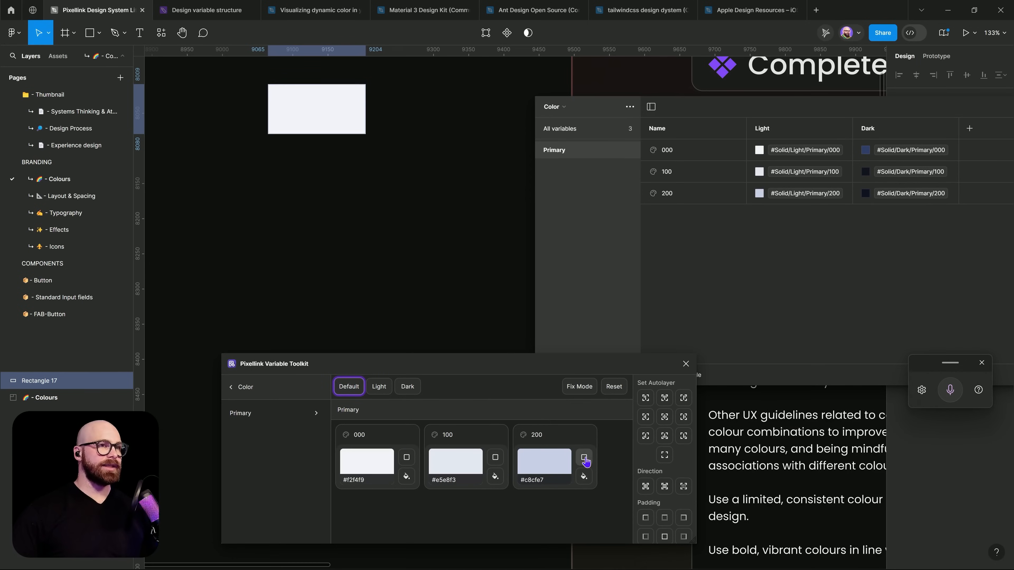
pyautogui.scroll(5, 301, 121)
pyautogui.scroll(5, 300, 121)
pyautogui.hscroll(-2, 300, 121)
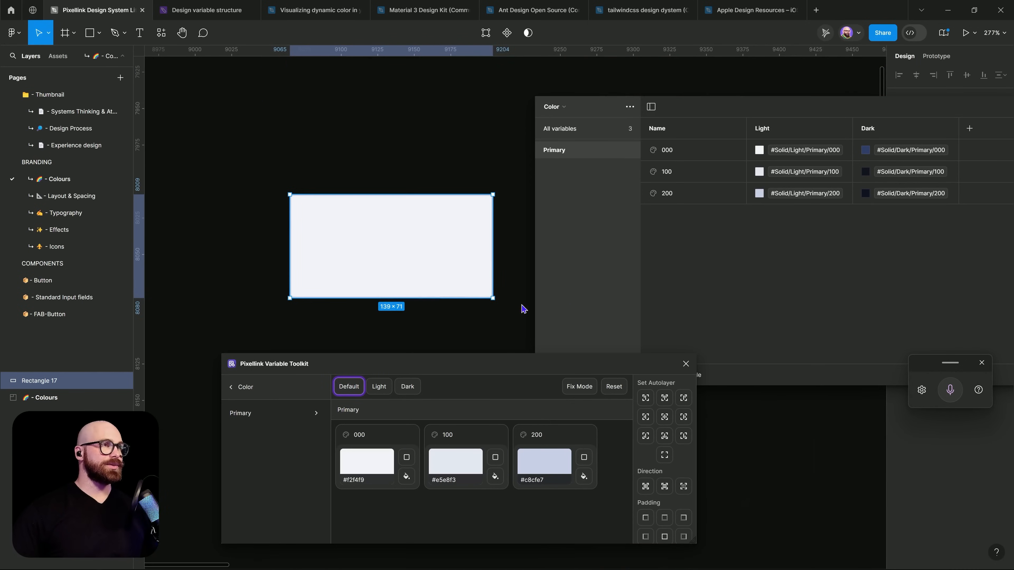
pyautogui.moveTo(492, 294); pyautogui.dragTo(368, 231)
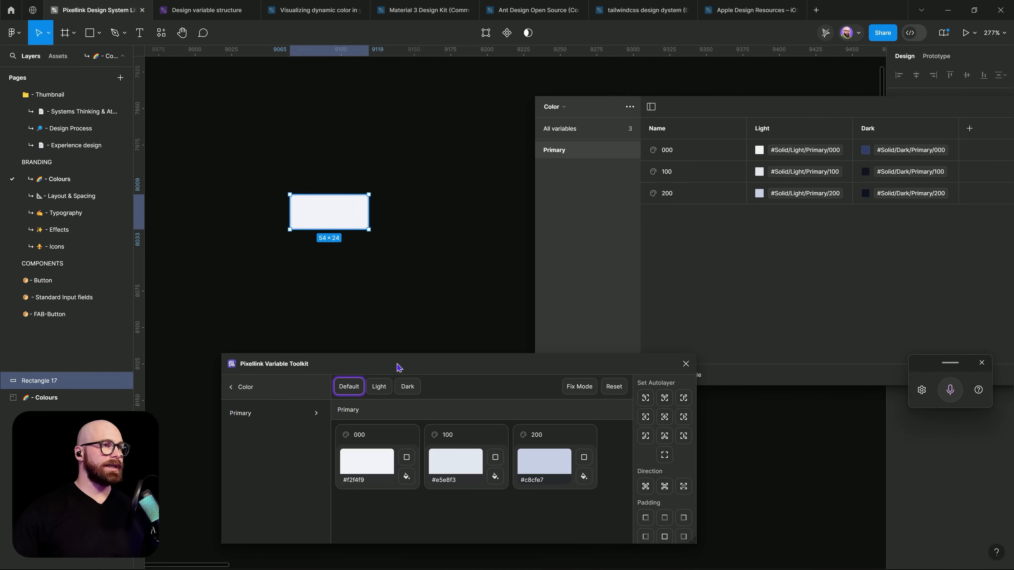
# Test the rectangle's colour modes by switching it between Light and Dark, shifting it slightly on the canvas and leaving it in Dark.
pyautogui.click(379, 387)
pyautogui.click(408, 387)
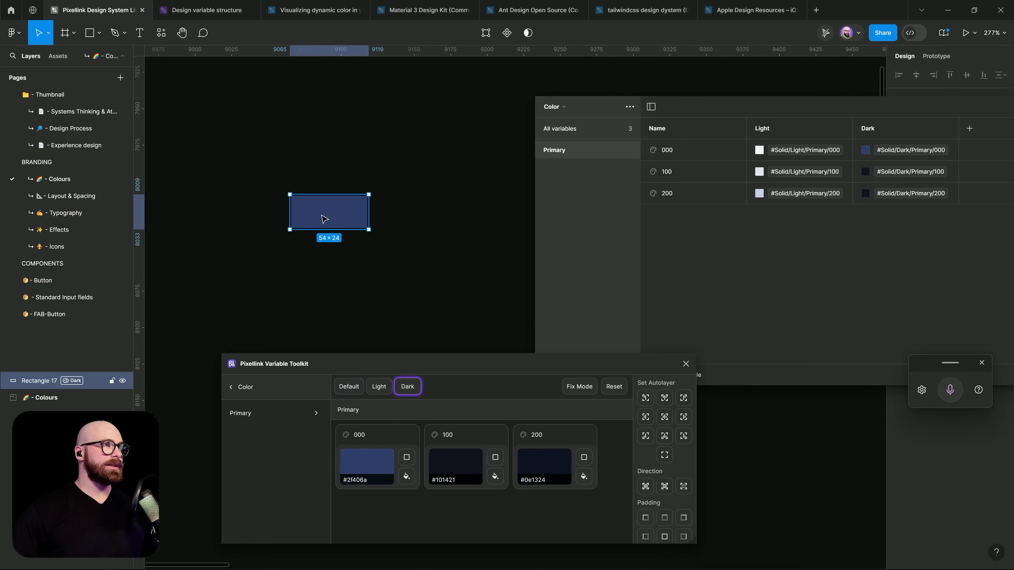
pyautogui.moveTo(322, 215); pyautogui.dragTo(340, 213)
pyautogui.click(355, 251)
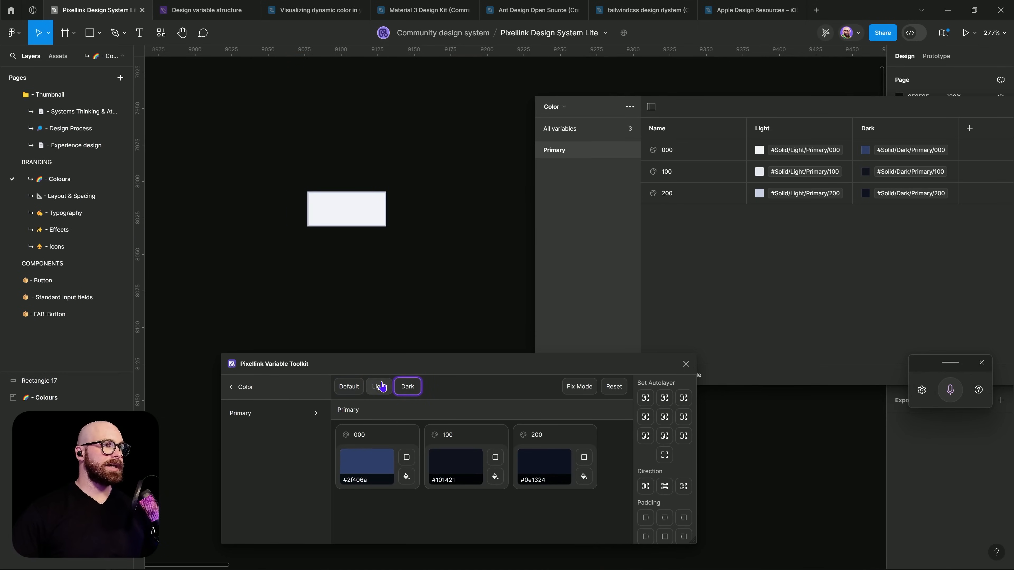
pyautogui.click(347, 220)
pyautogui.click(379, 387)
pyautogui.moveTo(373, 220); pyautogui.dragTo(342, 220)
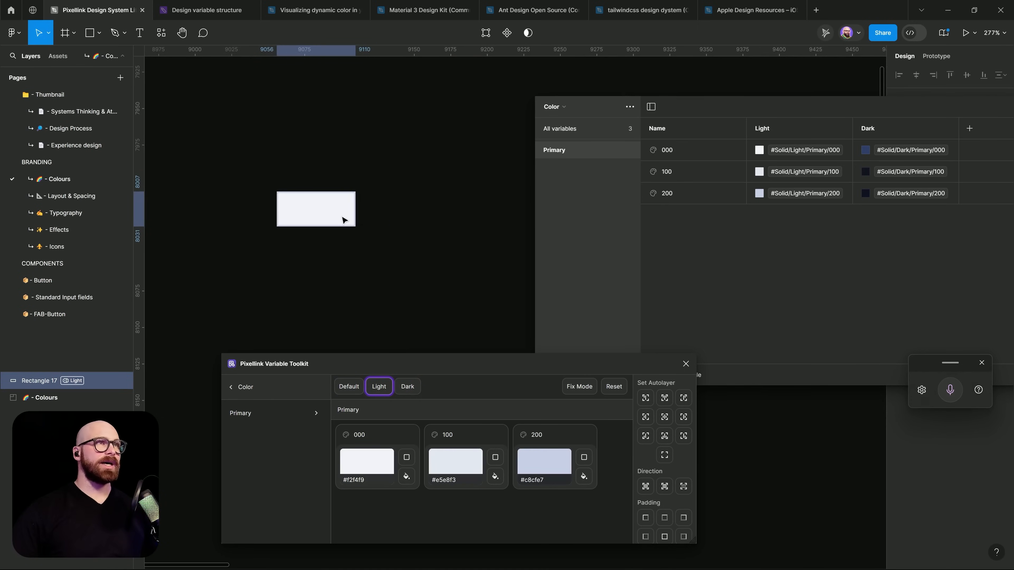
pyautogui.scroll(5, 343, 217)
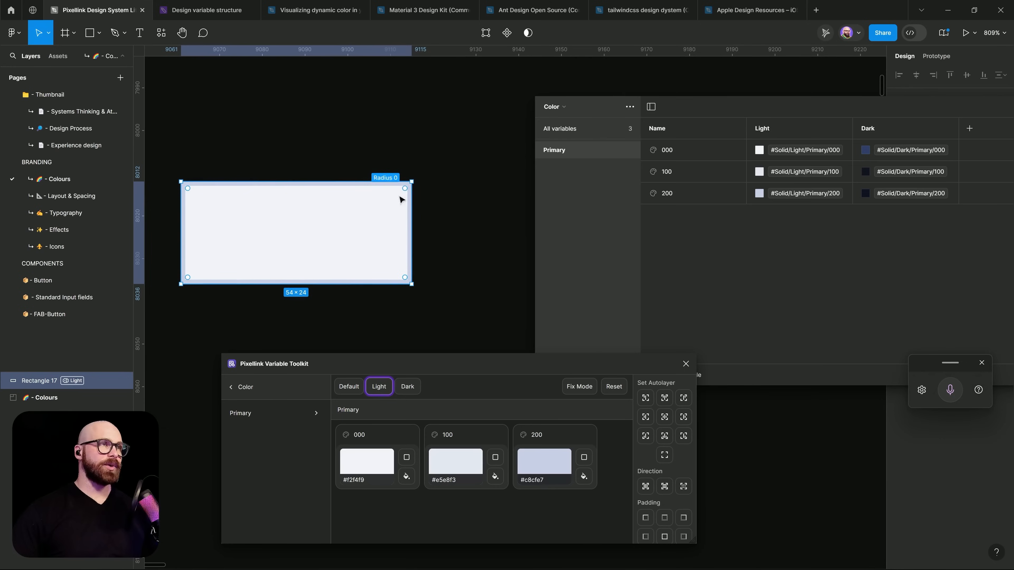
pyautogui.click(408, 387)
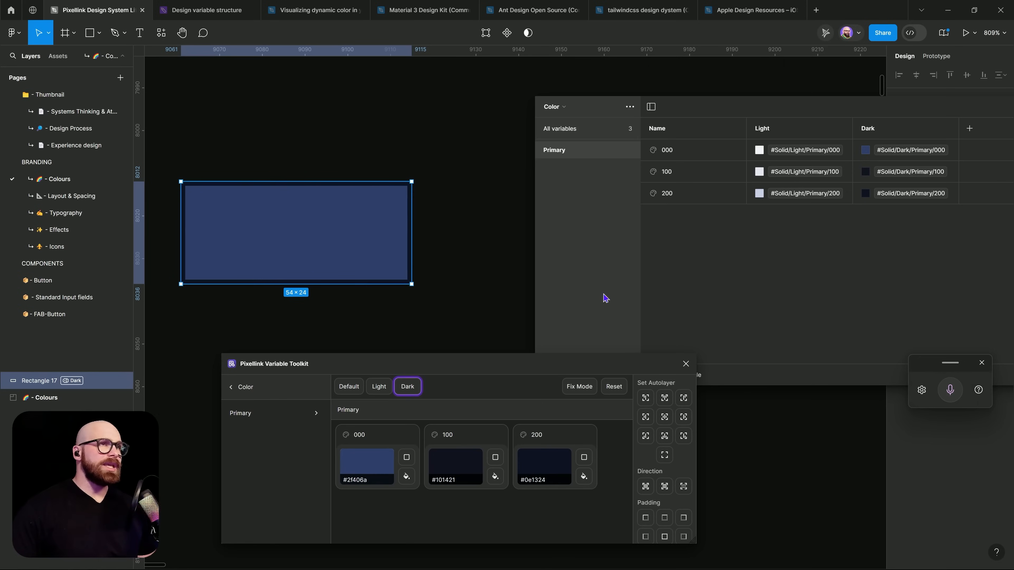
# Shorten and reposition the variables window above the plugin, and examine the list of variable collections while staying in Color.
pyautogui.moveTo(694, 109); pyautogui.dragTo(645, 80)
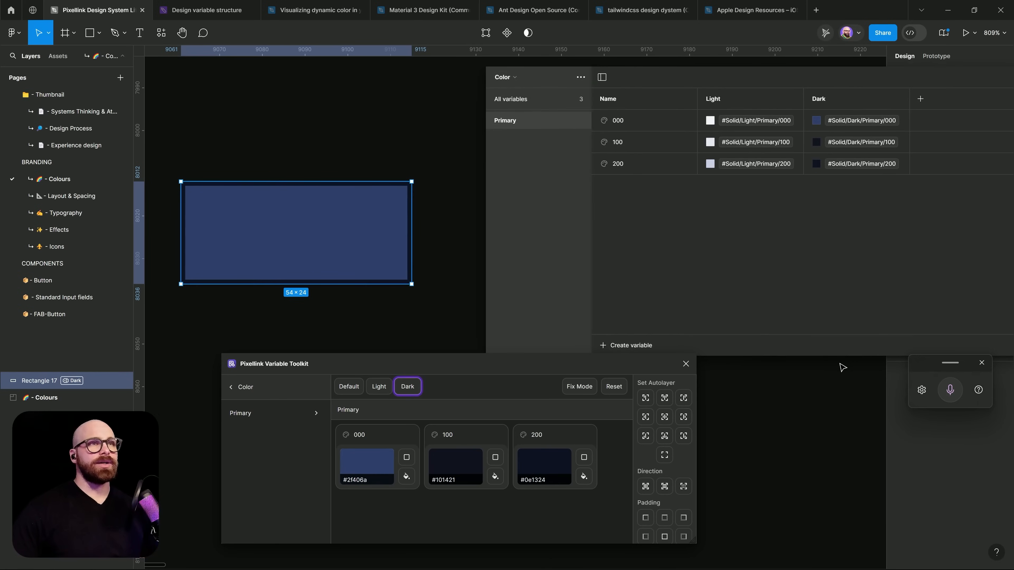
pyautogui.moveTo(836, 355); pyautogui.dragTo(831, 335)
pyautogui.moveTo(912, 82); pyautogui.dragTo(786, 93)
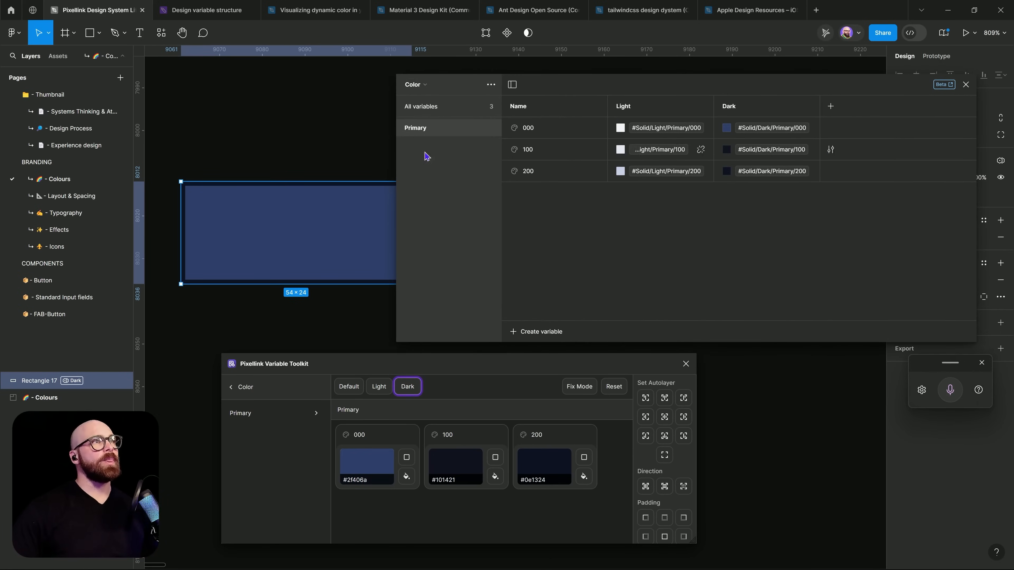
pyautogui.click(415, 85)
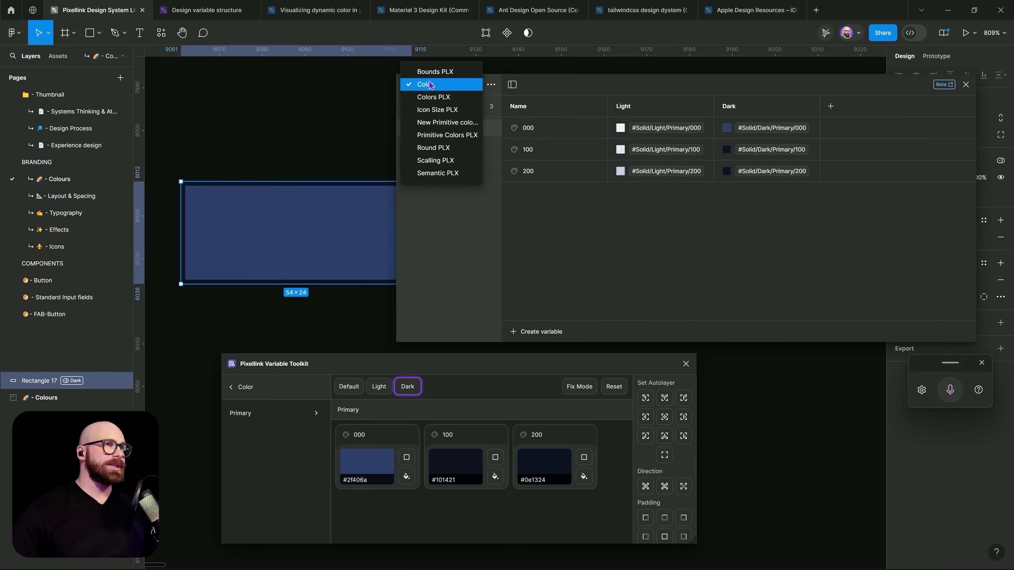
pyautogui.click(615, 213)
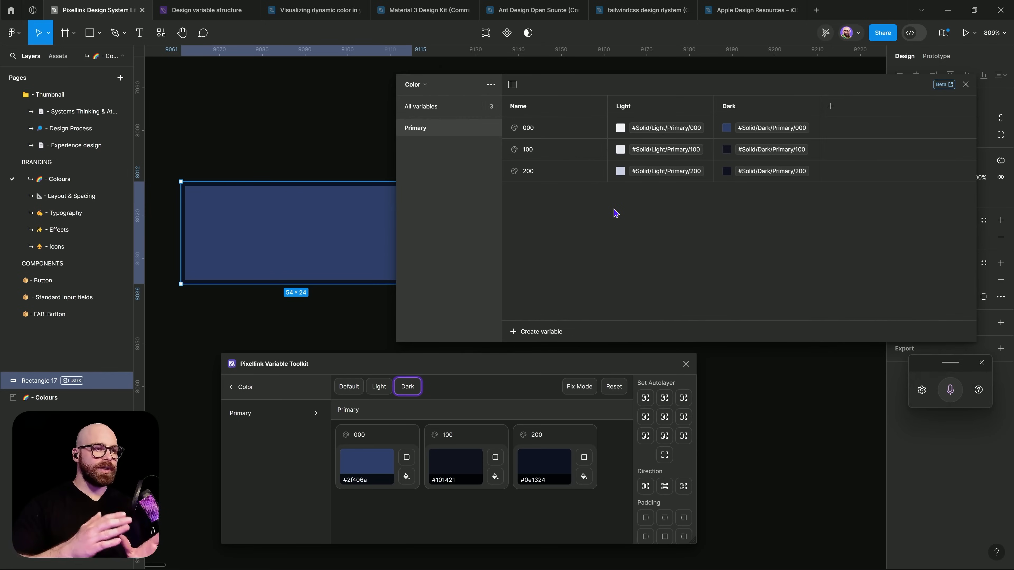